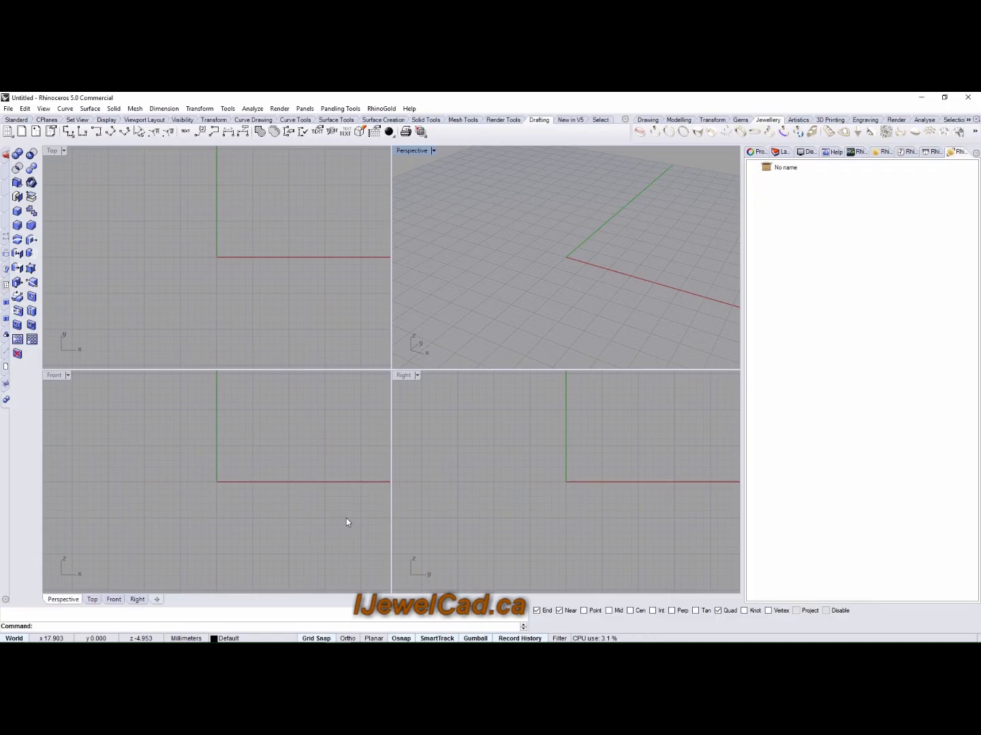
Launch Grasshopper and open the ring model file "1 moveable pipe.3dm" in Rhino
text(rasshopper)
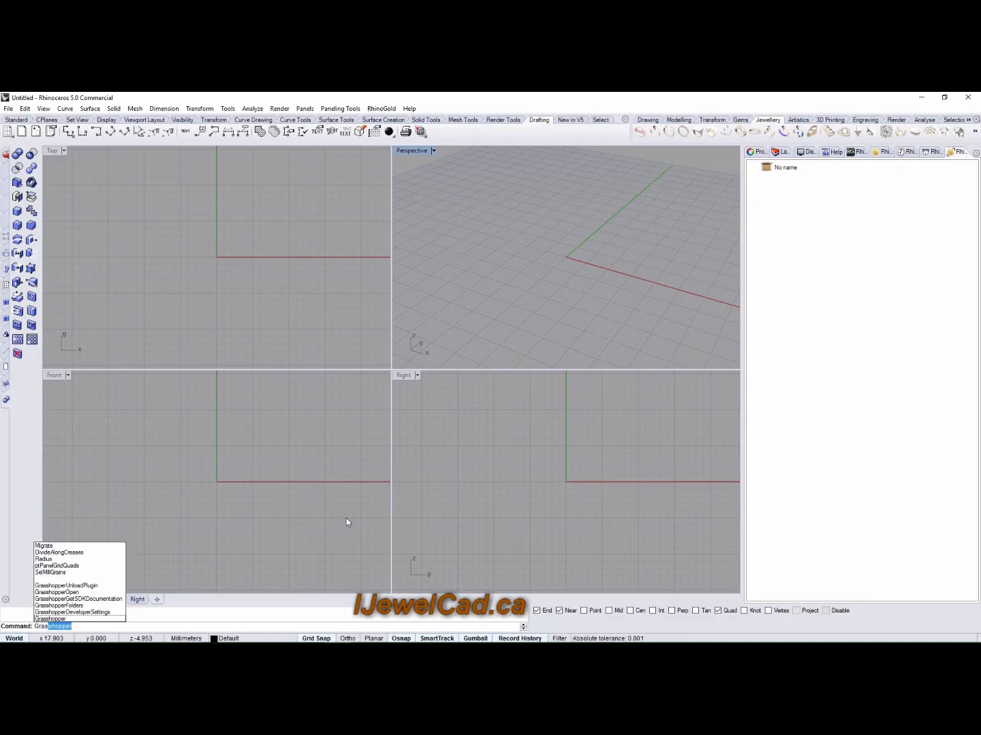
click(54, 619)
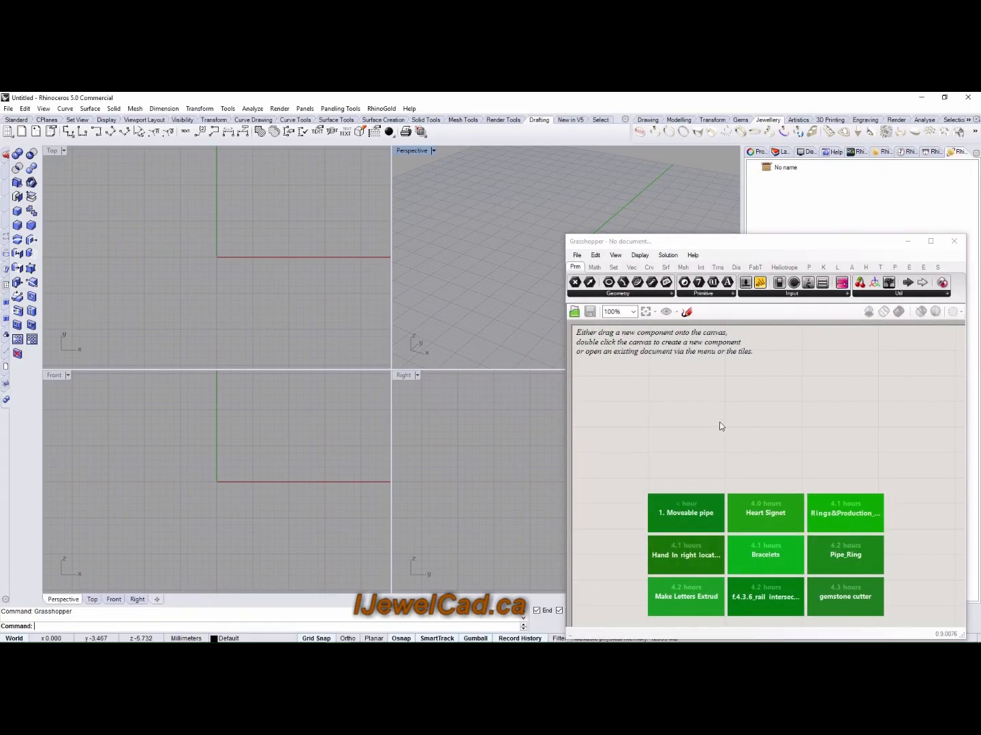
click(9, 109)
click(39, 133)
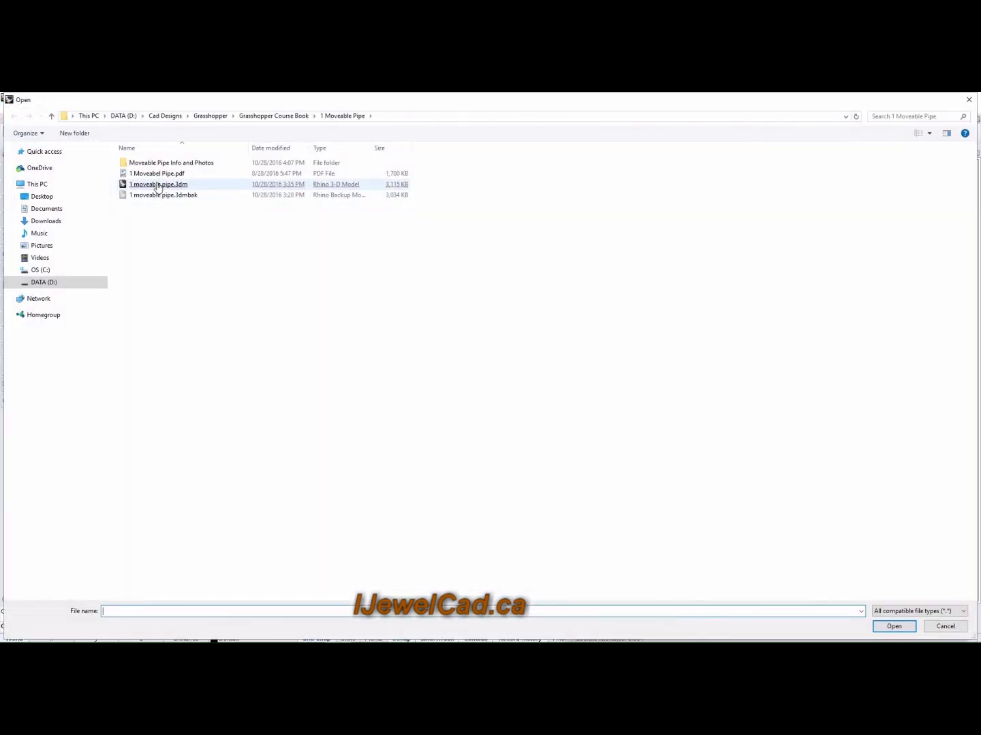
double_click(157, 186)
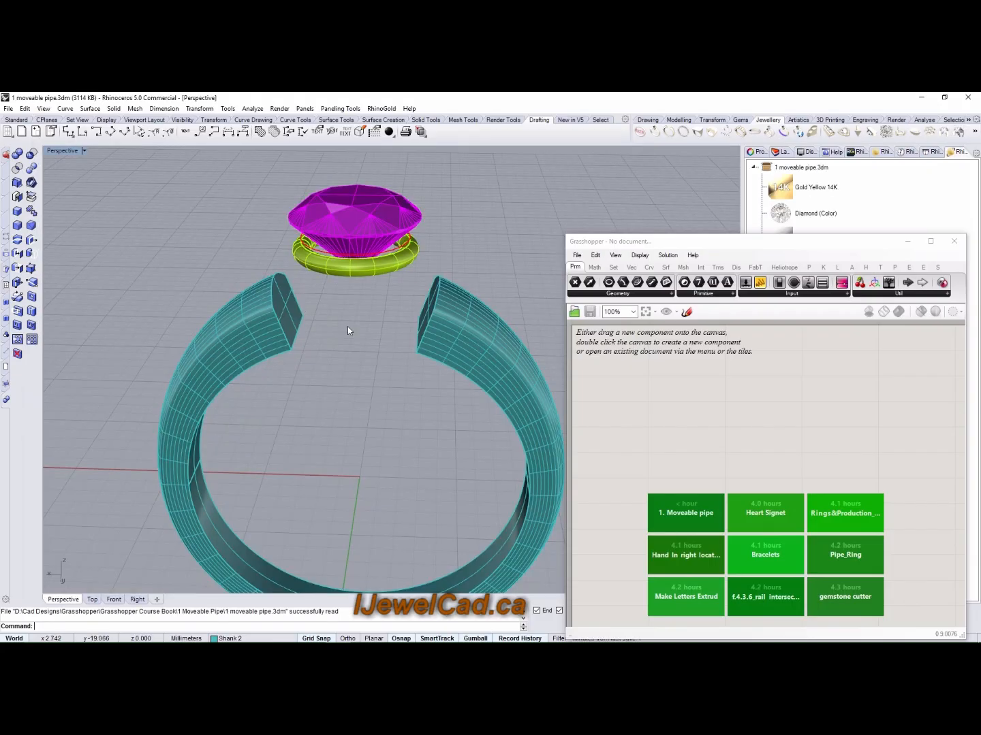
right_drag(347, 330, 402, 324)
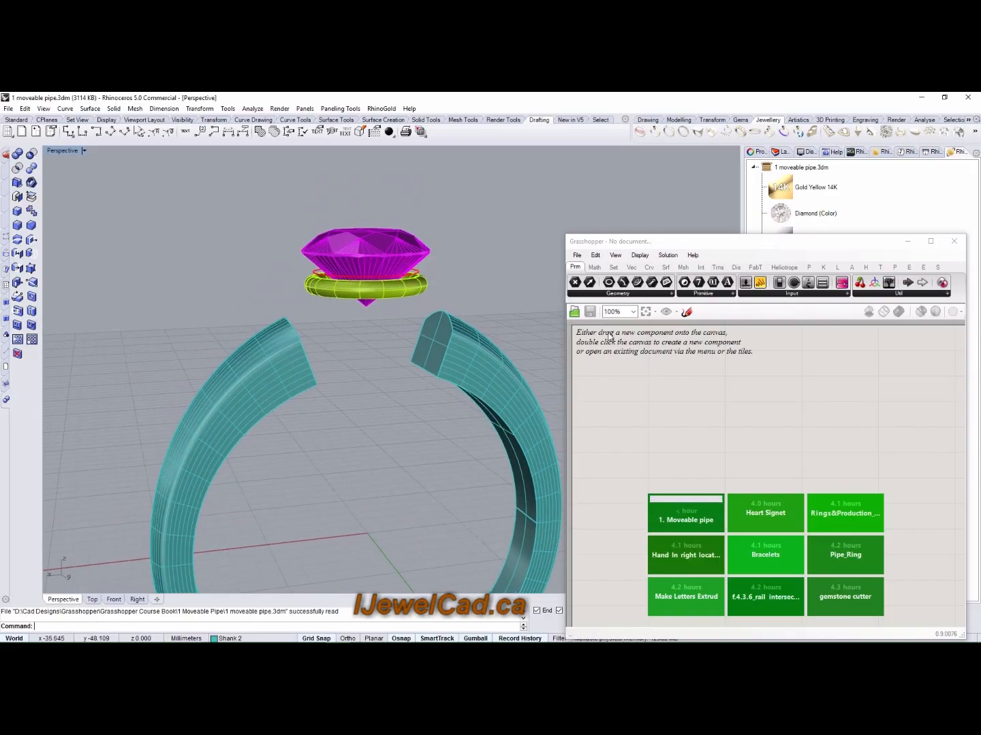
Open the existing definition "1. Moveable pipe.gh" in Grasshopper
click(577, 255)
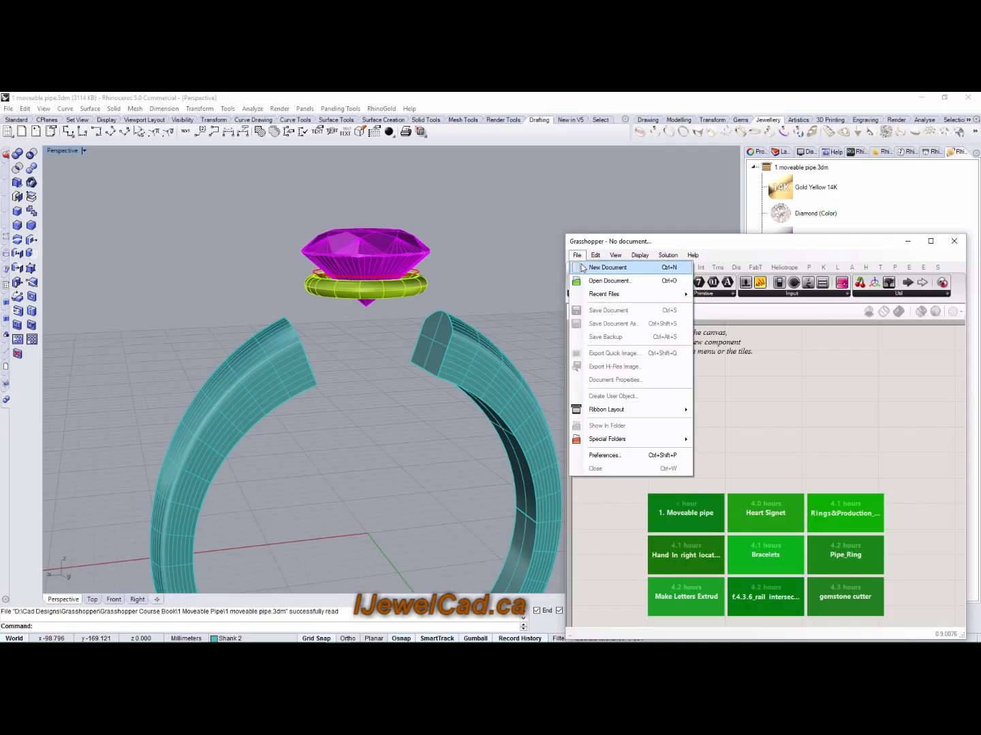
click(593, 282)
click(594, 285)
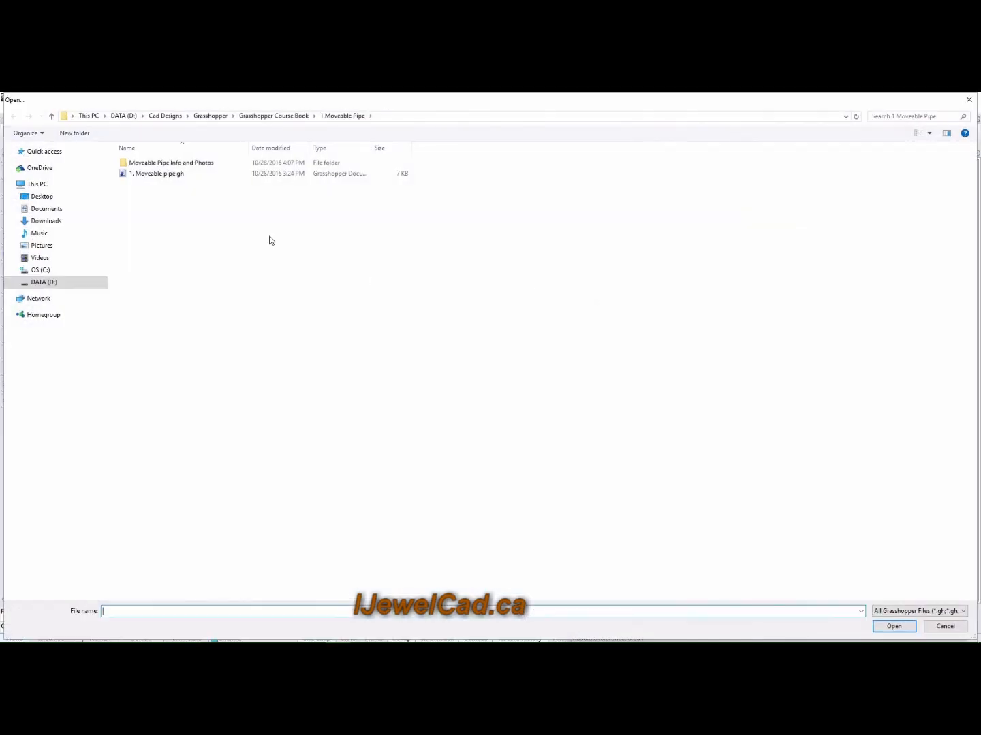
double_click(156, 175)
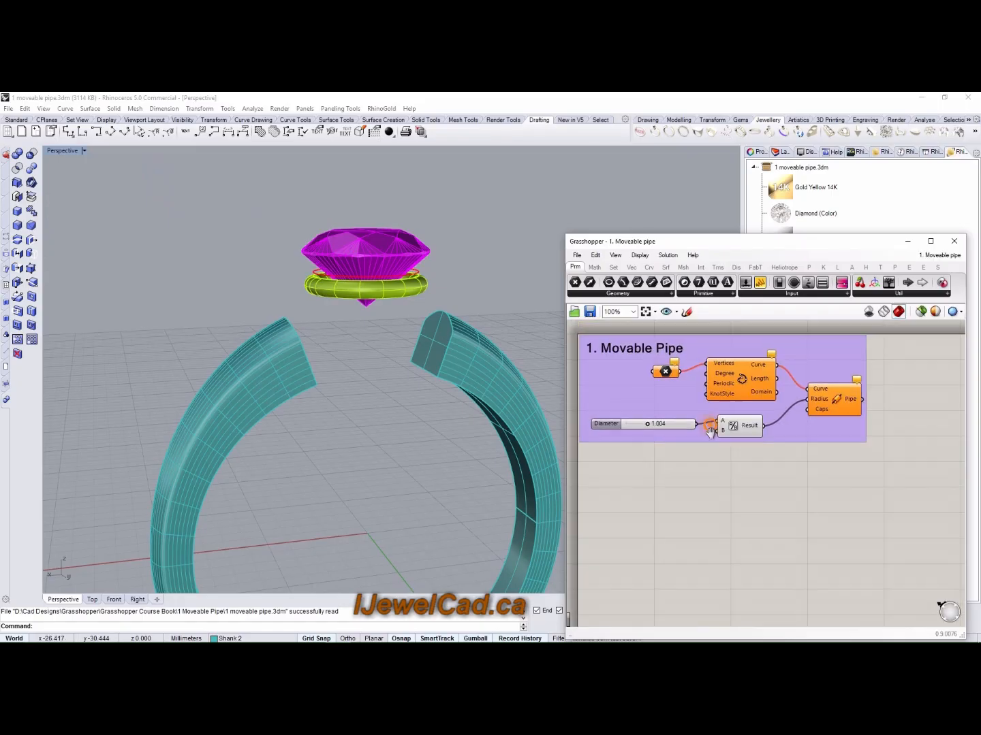
right_drag(663, 385, 669, 364)
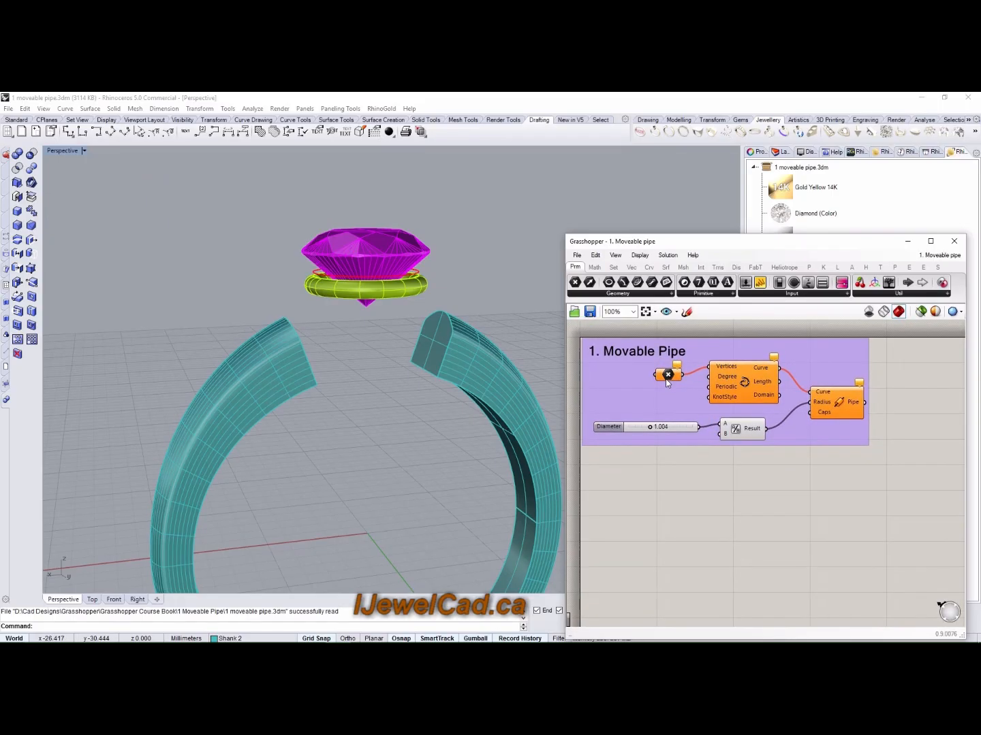
Display the Rhino layer list, then move and widen the Grasshopper window so the model and top layers stay in view
right_drag(490, 287, 469, 294)
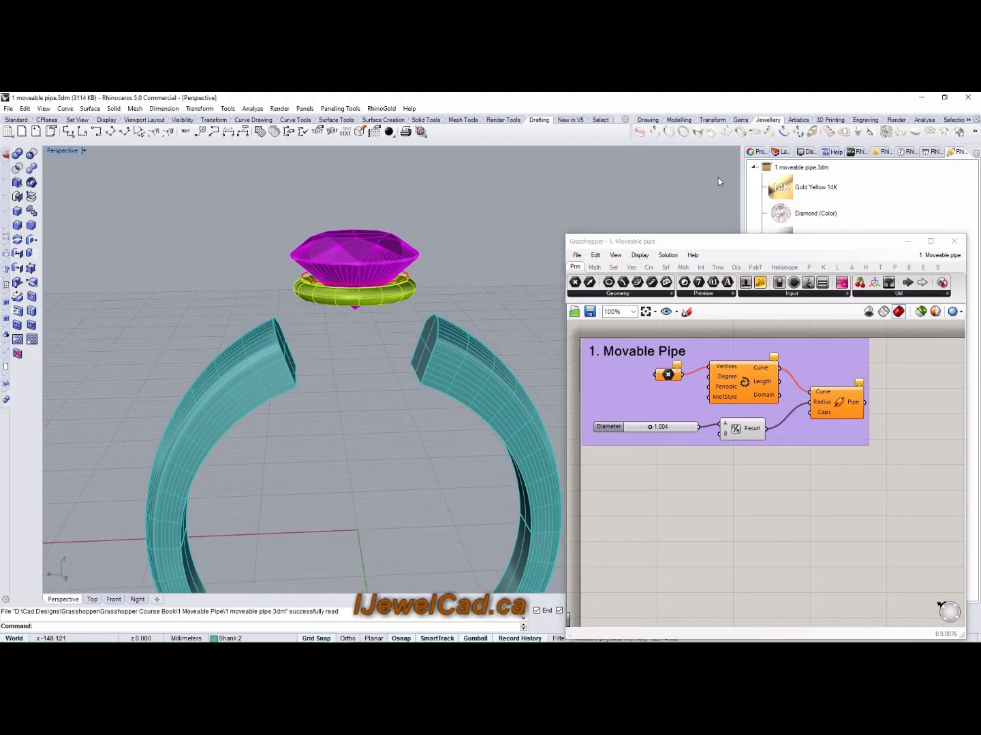
click(783, 152)
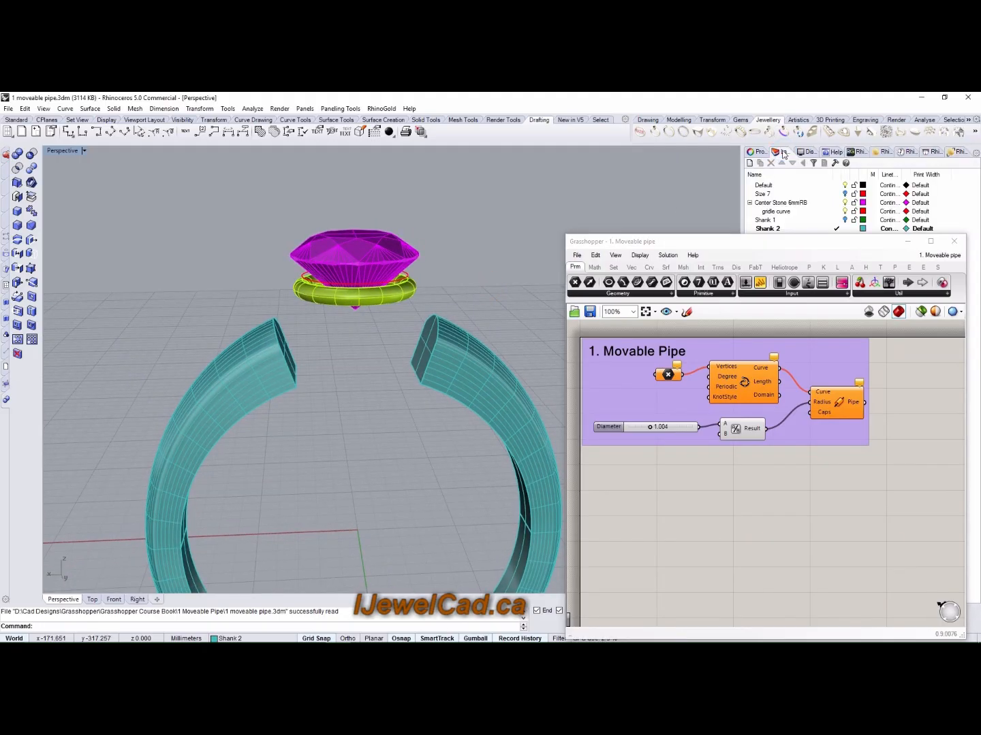
drag(787, 243, 808, 278)
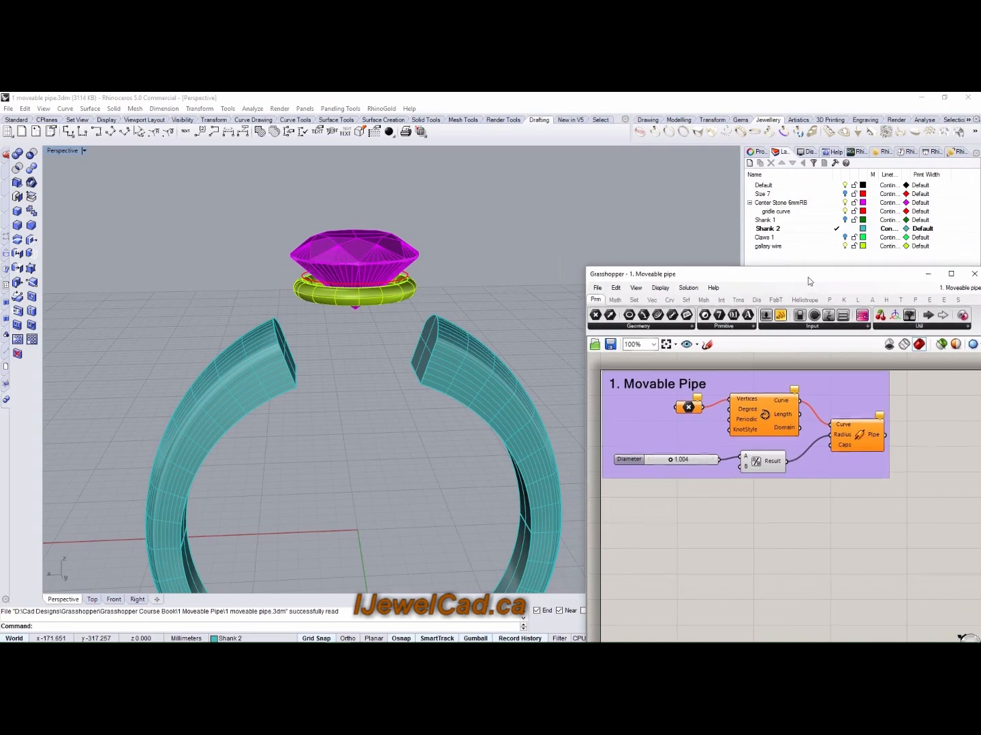
right_drag(539, 269, 504, 259)
right_drag(542, 296, 516, 262)
drag(720, 276, 678, 256)
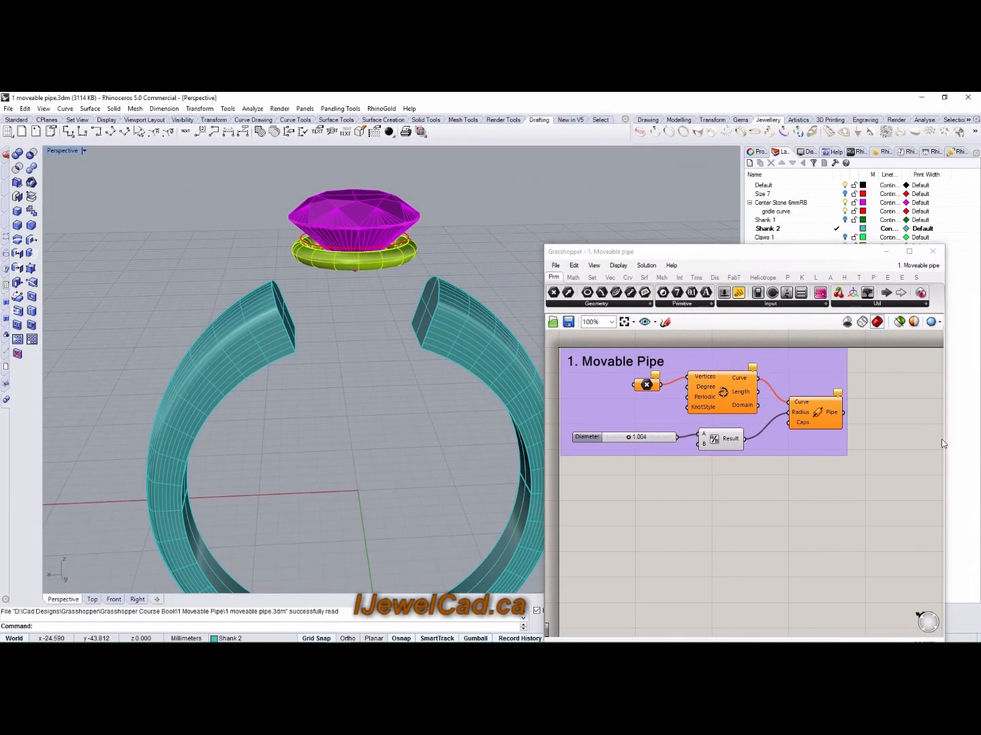
drag(944, 444, 979, 422)
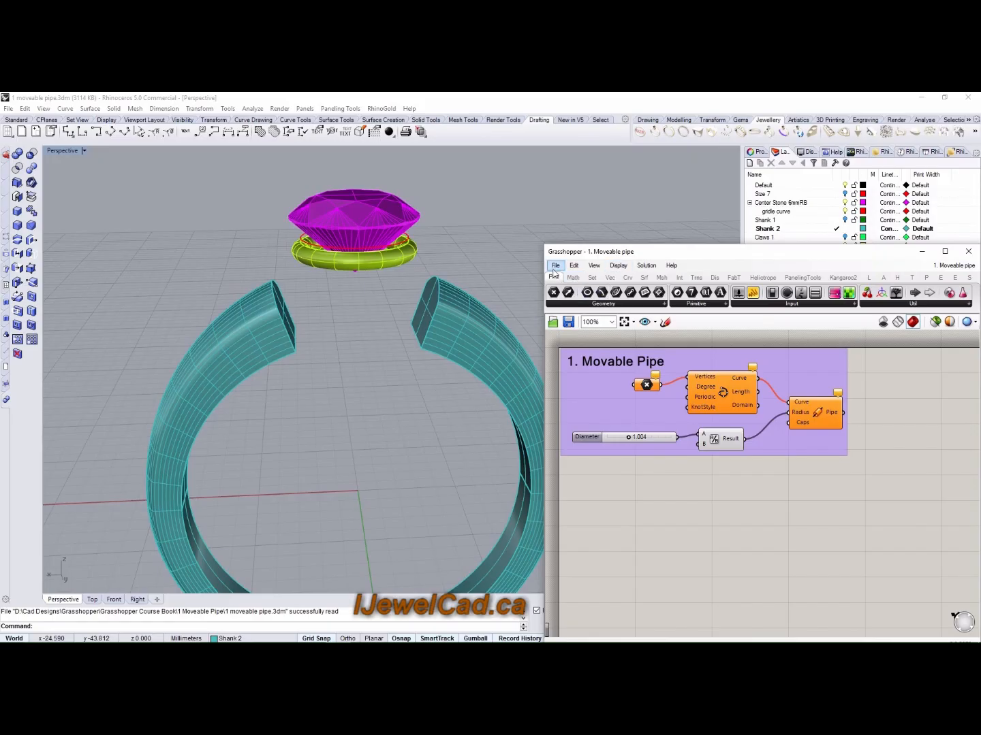
Add a Point parameter to the canvas below the 1. Movable Pipe group
mouse_move(556, 280)
click(555, 295)
drag(556, 294, 610, 407)
drag(642, 474, 653, 482)
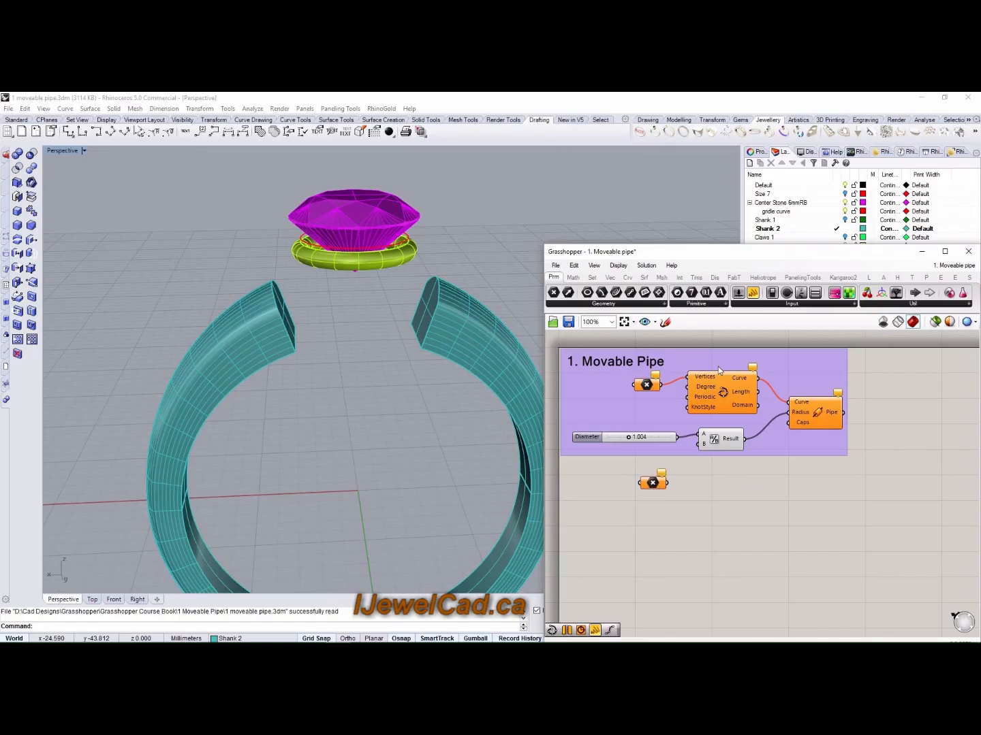
Add an Interpolate curve component beside the new Point parameter
click(628, 279)
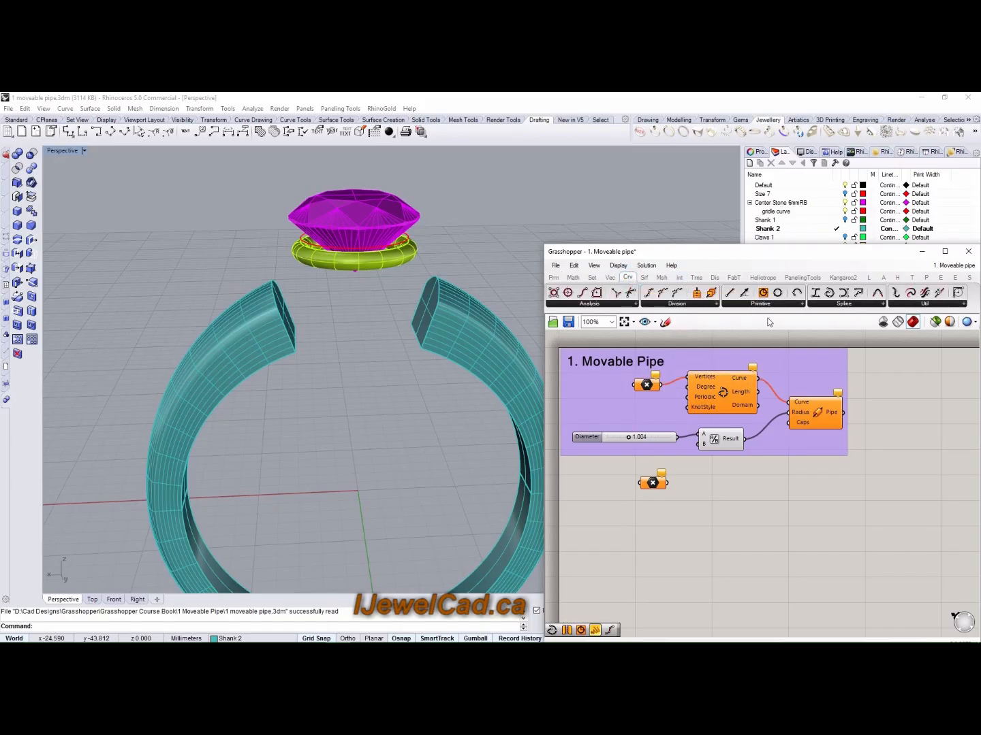
click(835, 304)
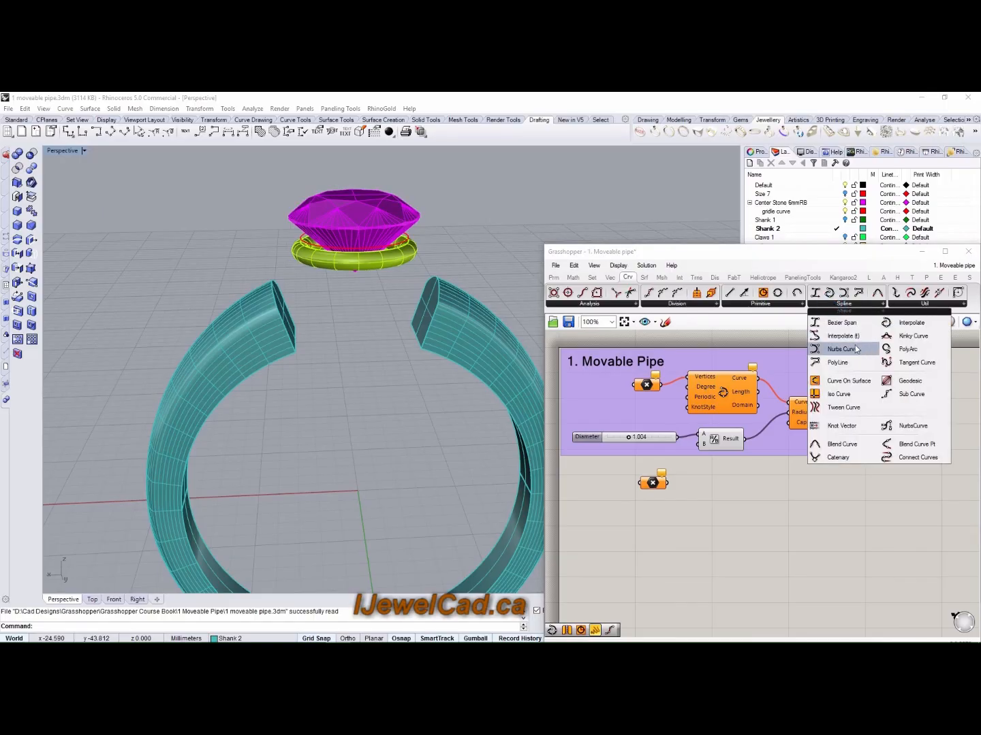
click(912, 325)
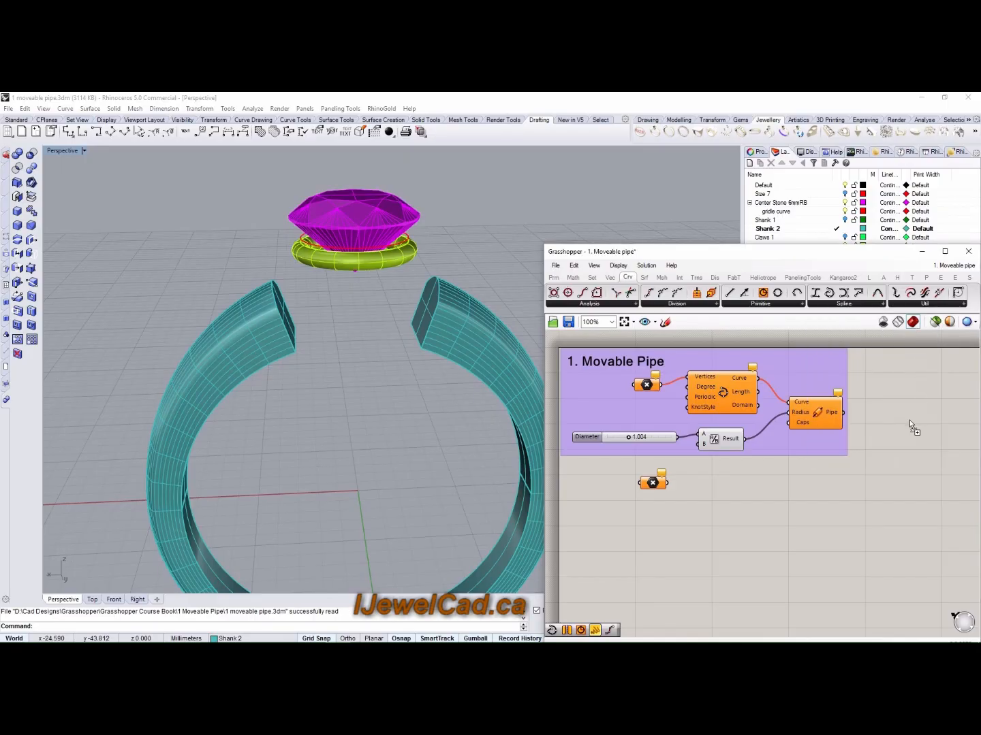
click(733, 497)
Find the Pipe component with the canvas search and place it beside the new Interpolate component
right_drag(828, 469, 792, 446)
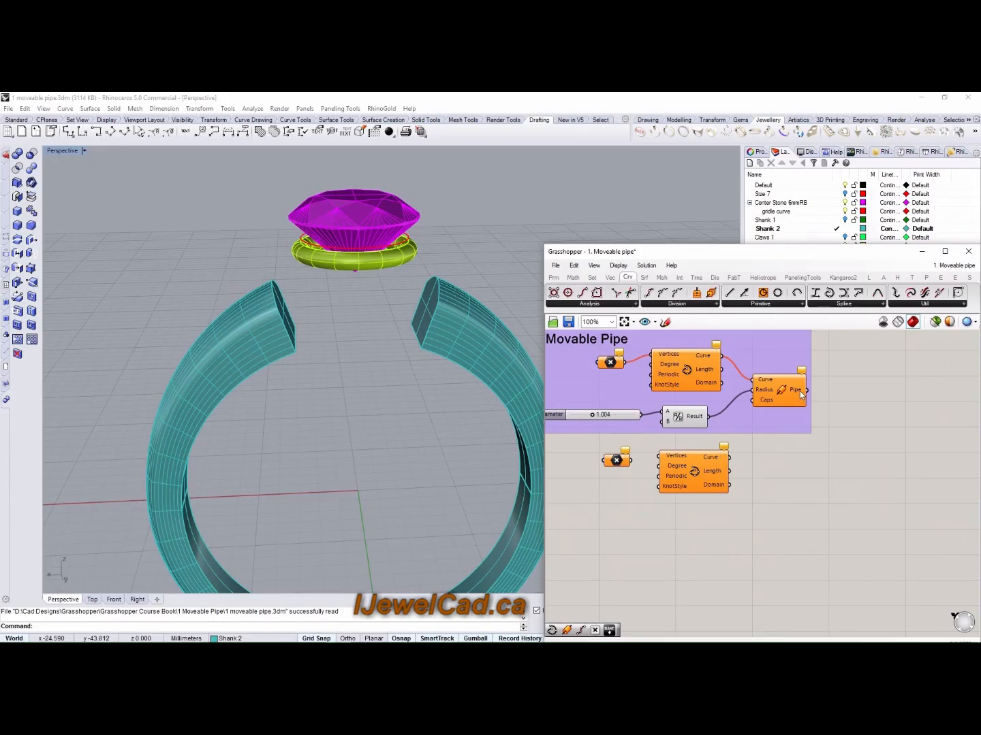
double_click(788, 473)
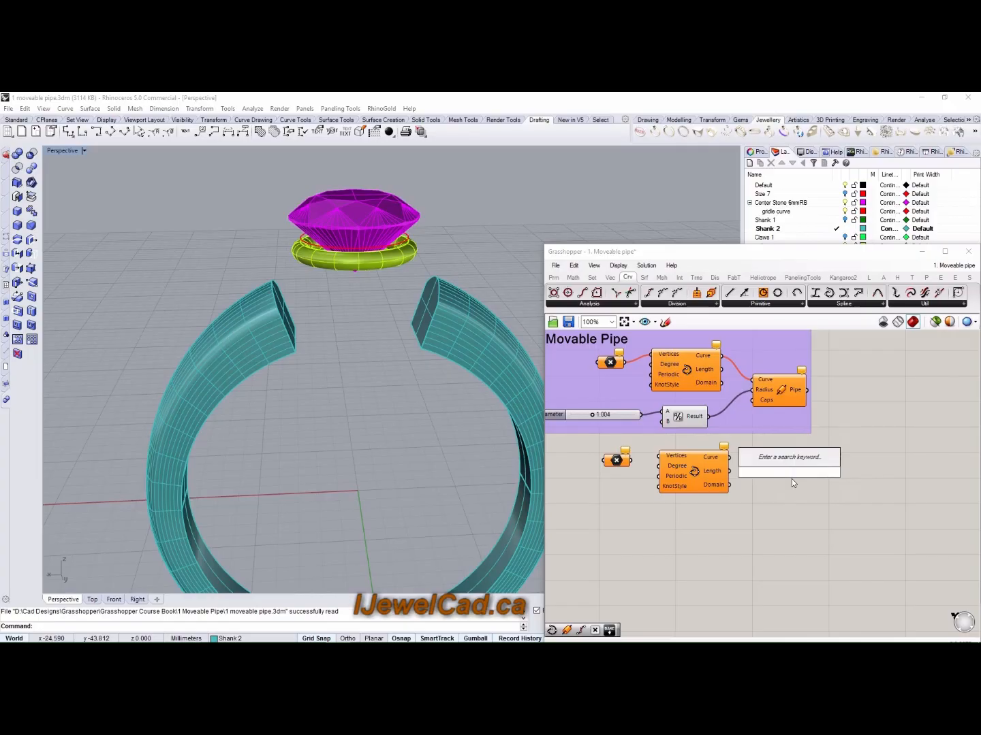
text(p)
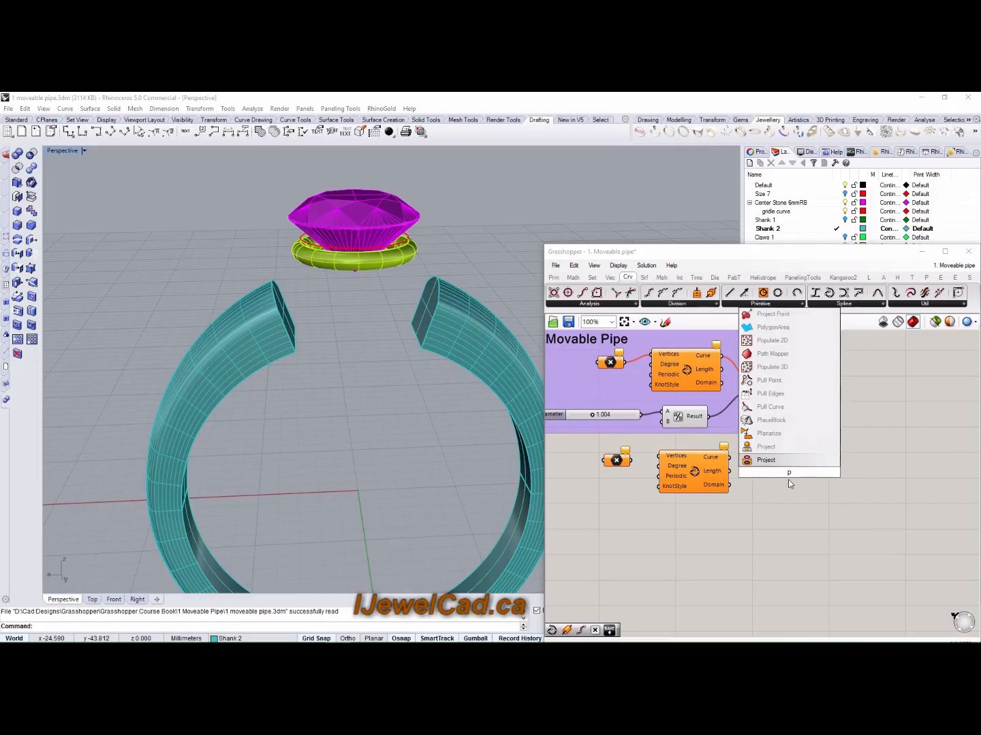
text(i)
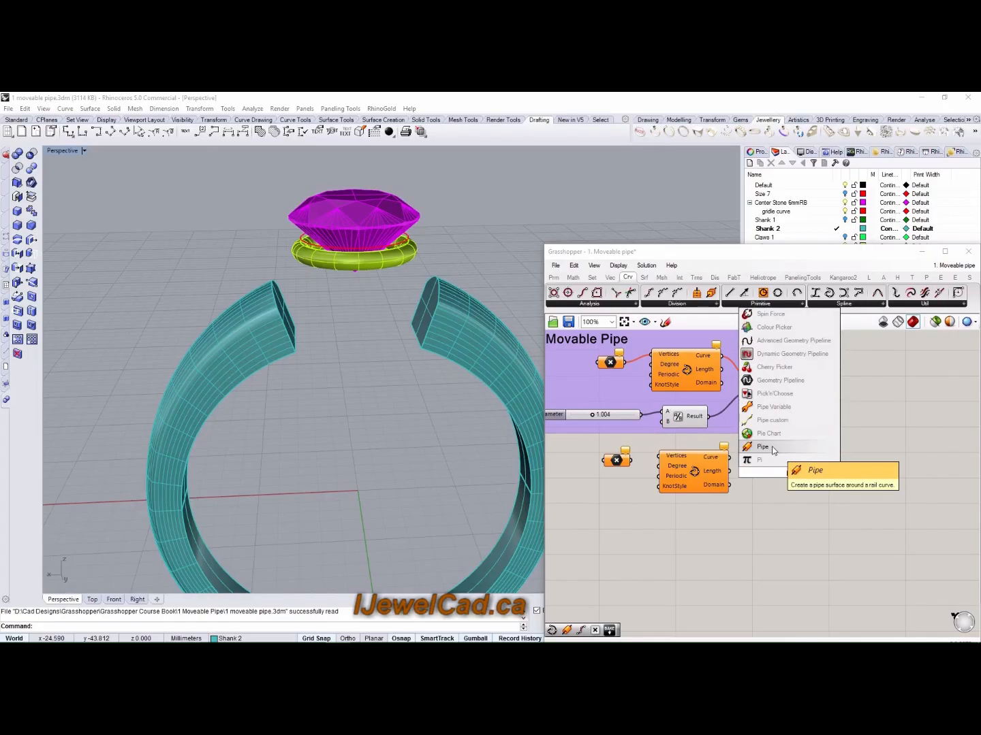
click(771, 446)
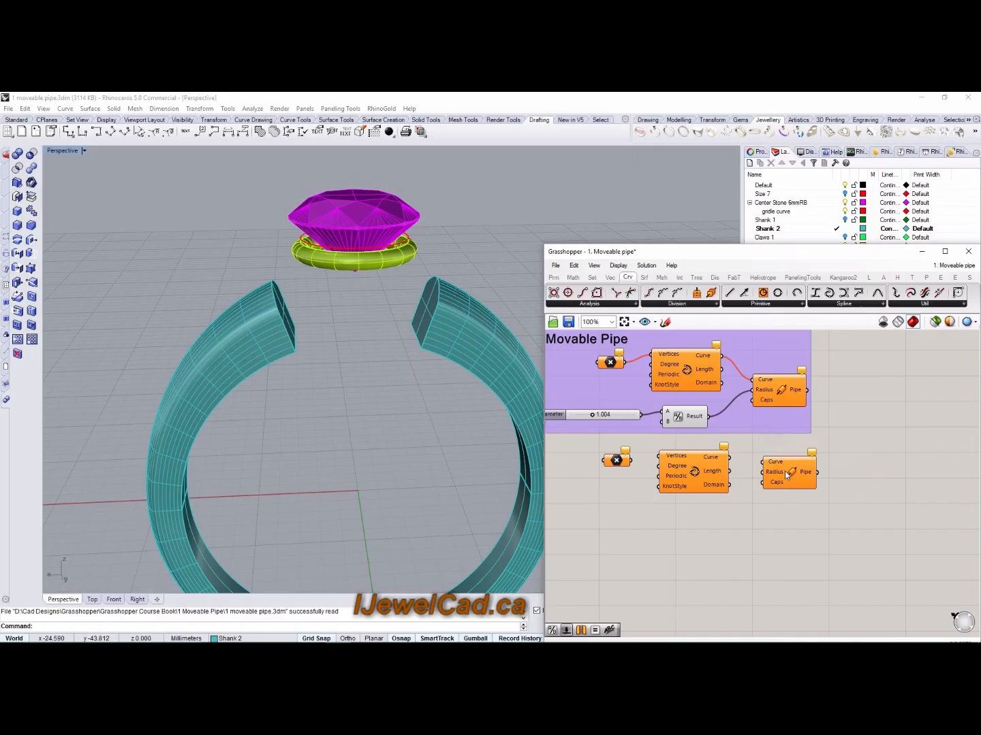
Place a second Pipe from the Freeform surface components below the first new one, and delete the first
click(644, 278)
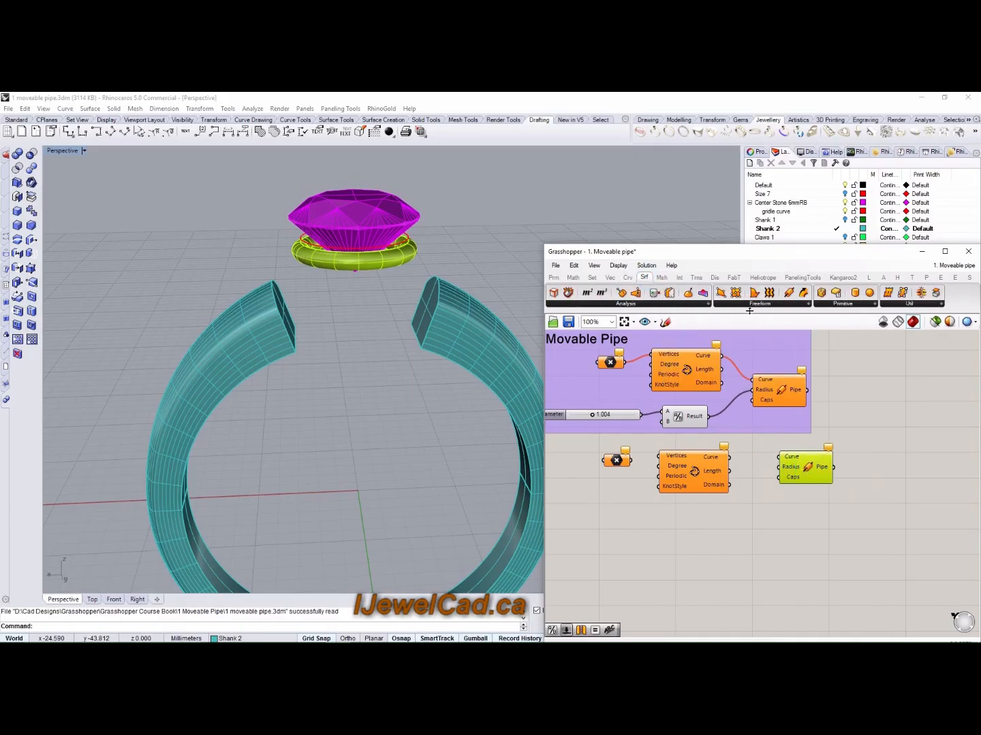
click(790, 304)
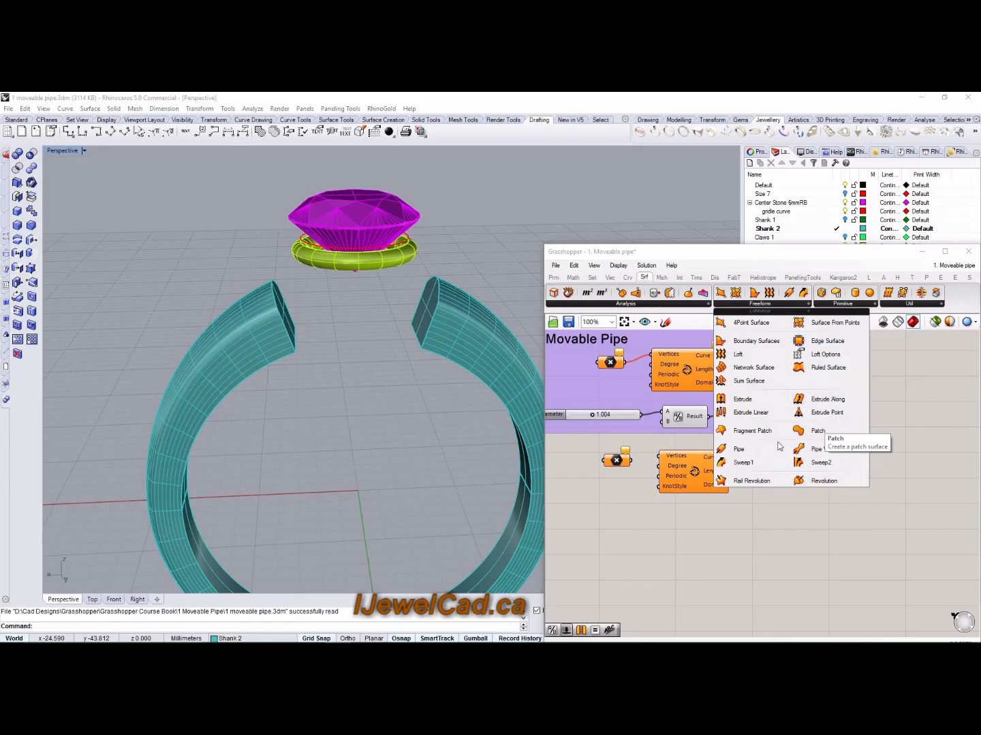
drag(750, 451, 818, 463)
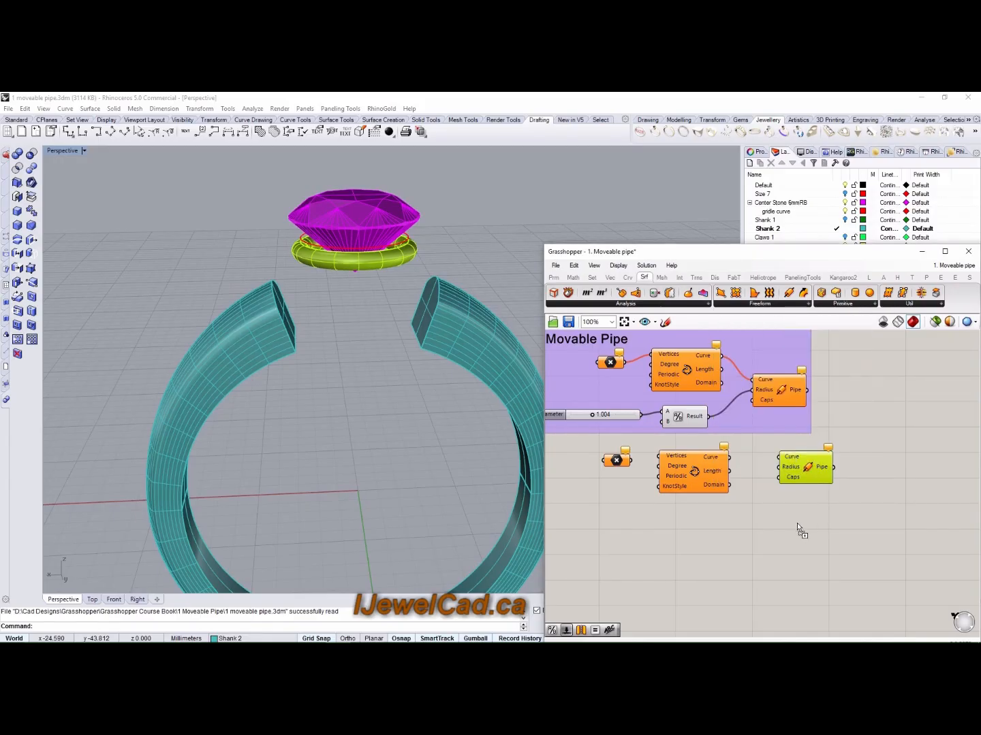
drag(797, 524, 795, 523)
drag(804, 469, 815, 463)
key(Delete)
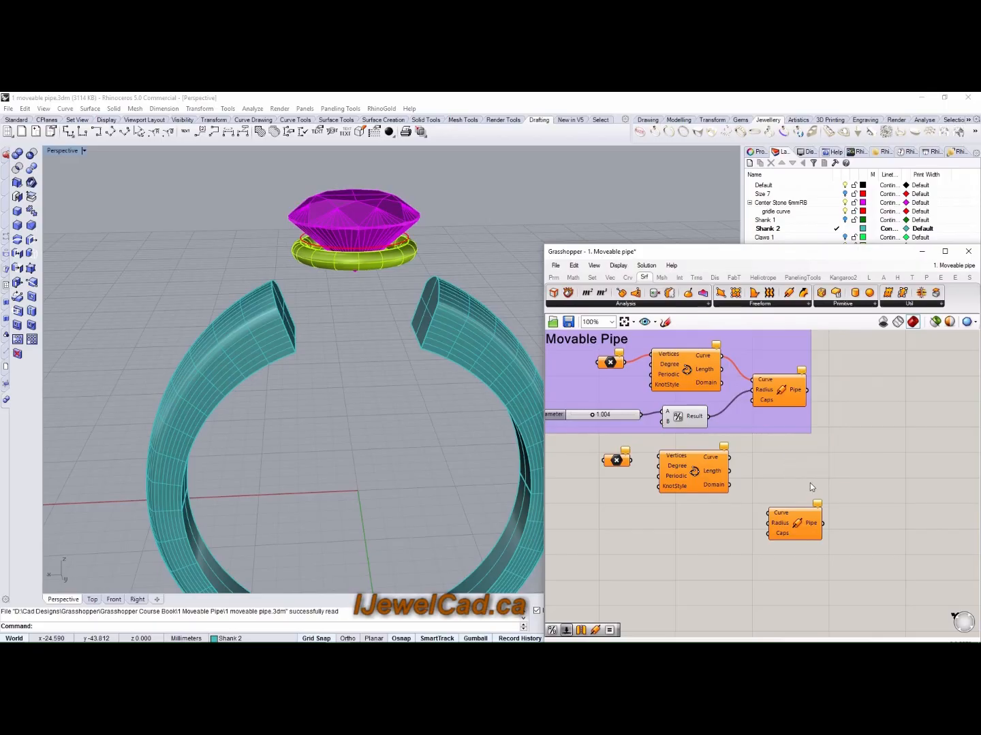
Search the canvas for "pi", place another Pipe component above the remaining loose one, and delete it again
double_click(773, 468)
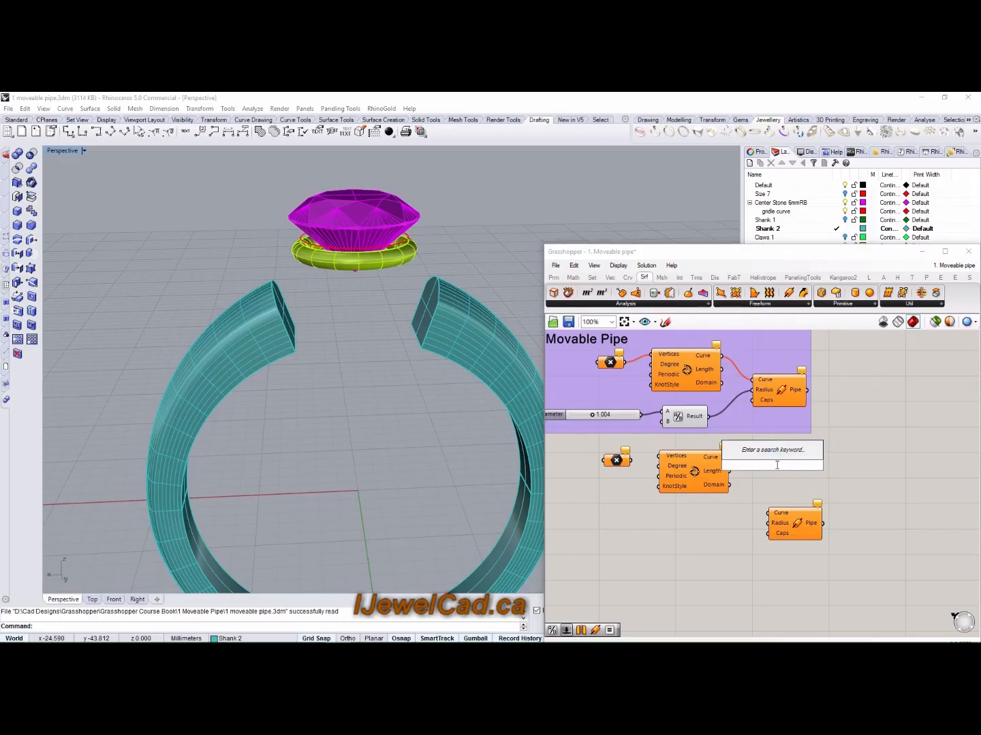
text(pi)
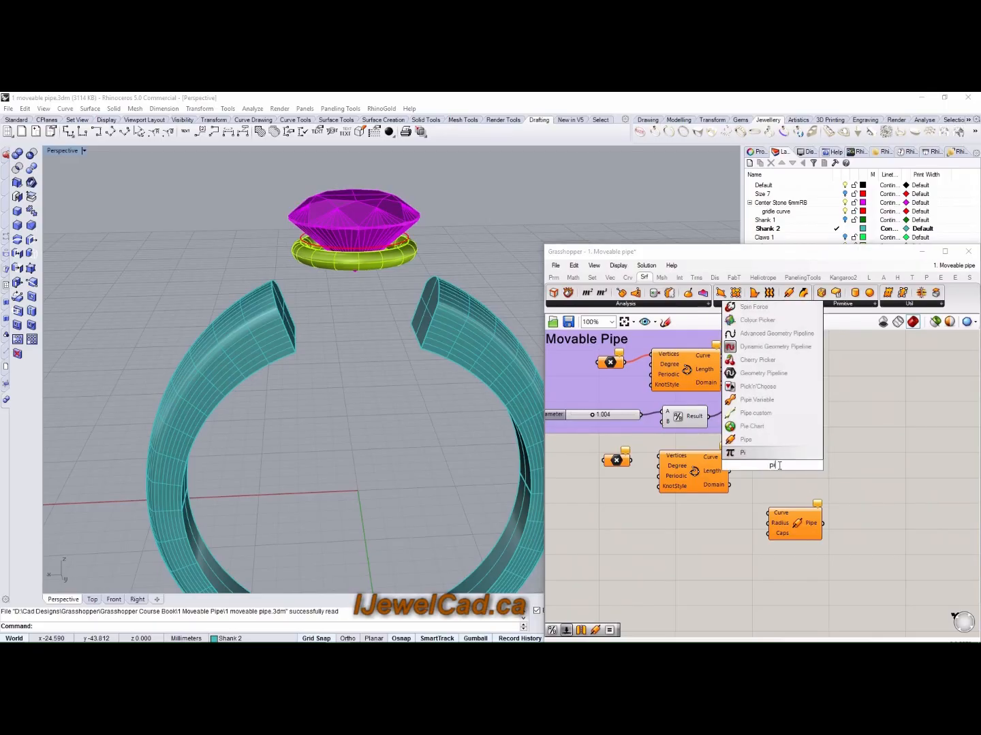
click(763, 442)
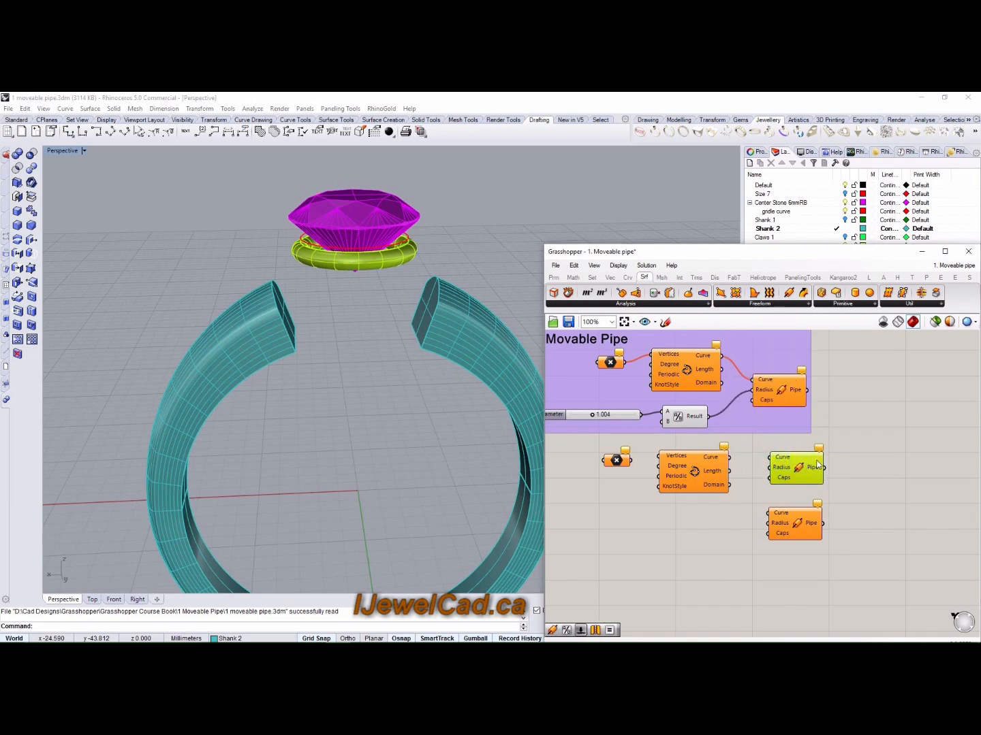
key(Delete)
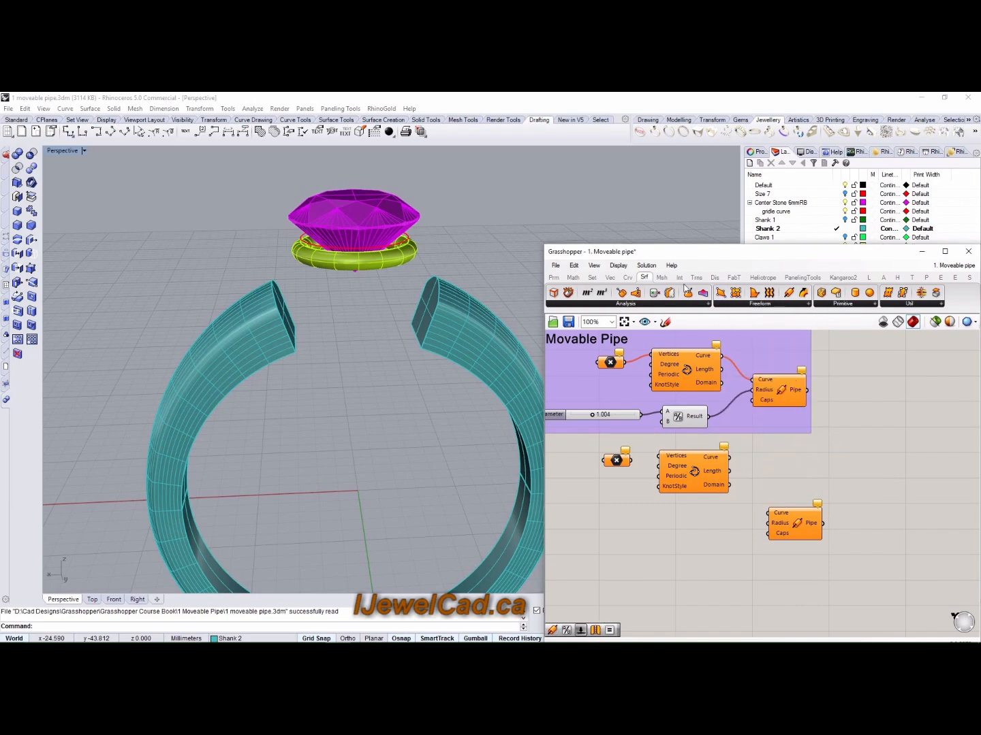
Place a Freeform Pipe component in line with the new Point and Interpolate components and delete the spare Pipe below it
click(760, 304)
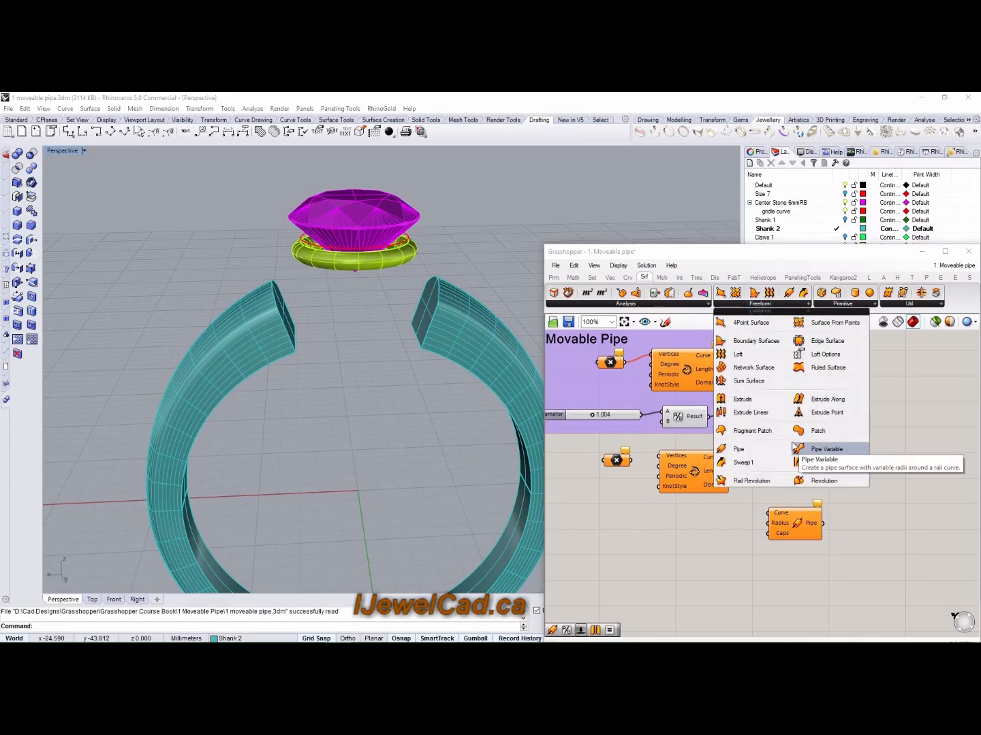
click(763, 450)
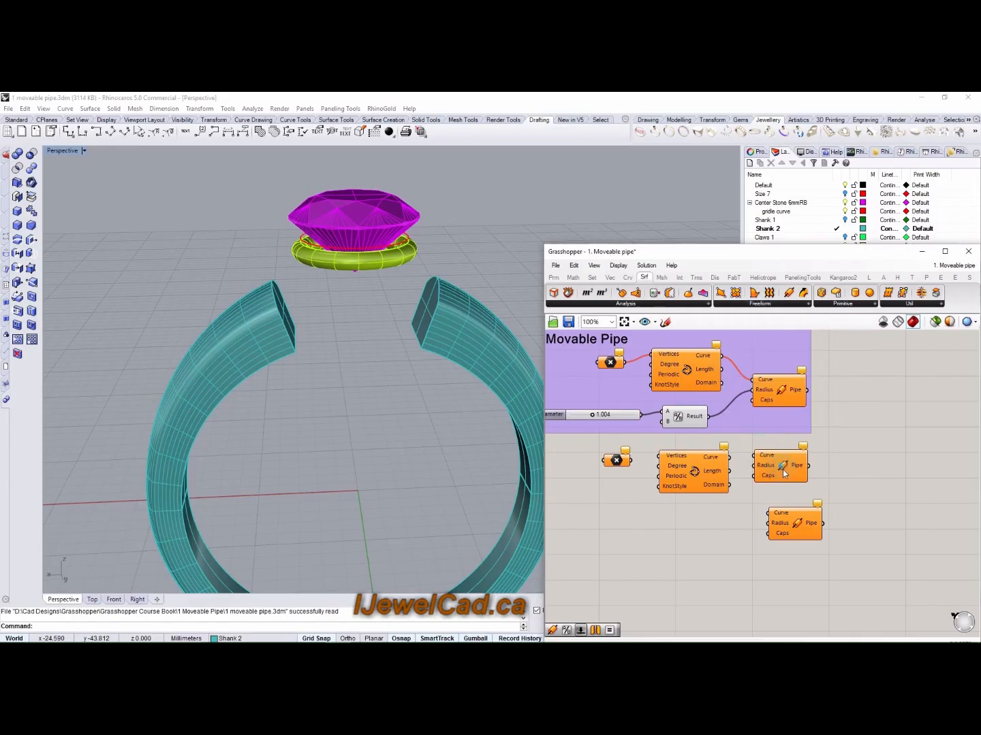
click(787, 523)
key(Delete)
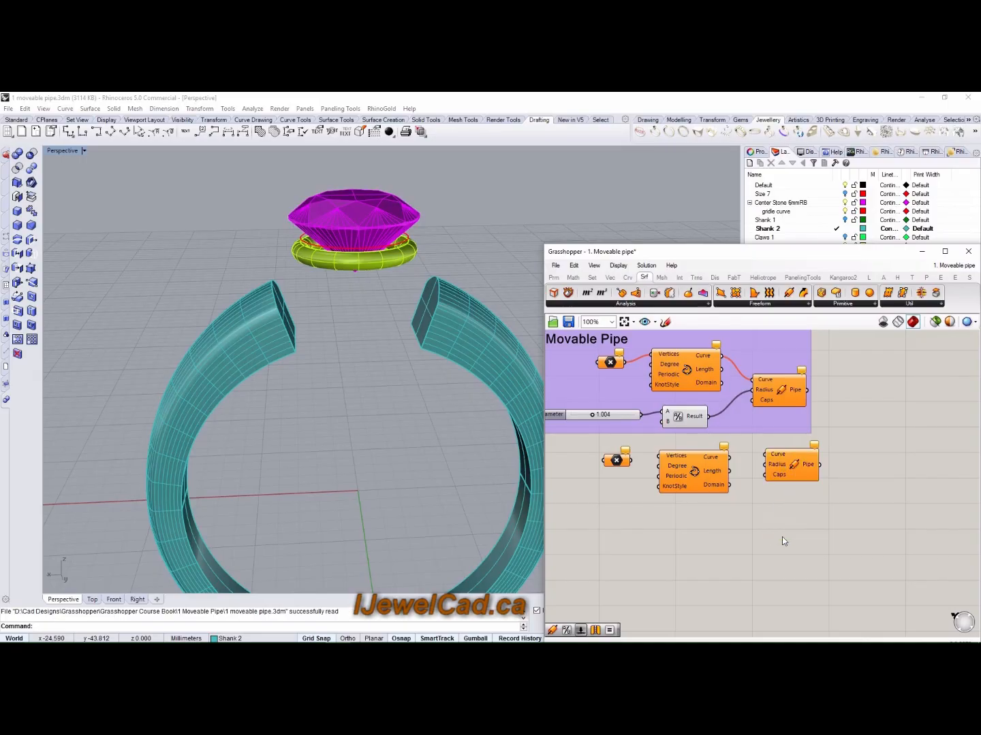
click(785, 469)
right_drag(615, 474, 660, 495)
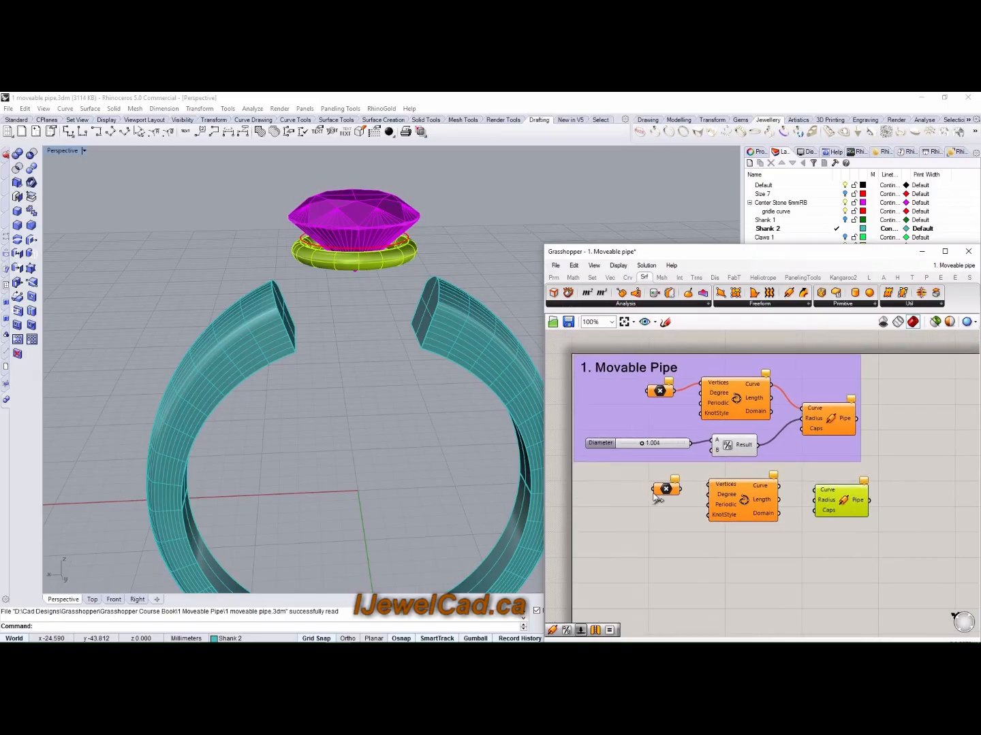
Move the new Point, Interpolate and Pipe components lower on the canvas to leave room for a title above them
drag(666, 493, 630, 516)
drag(748, 517, 730, 553)
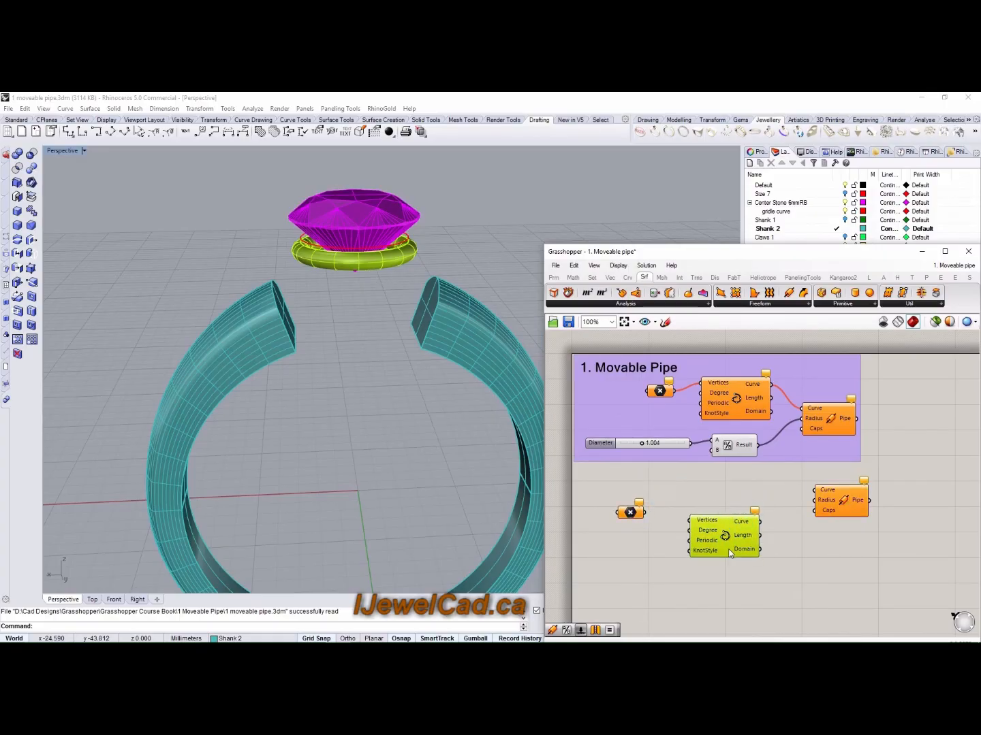
drag(842, 507, 821, 540)
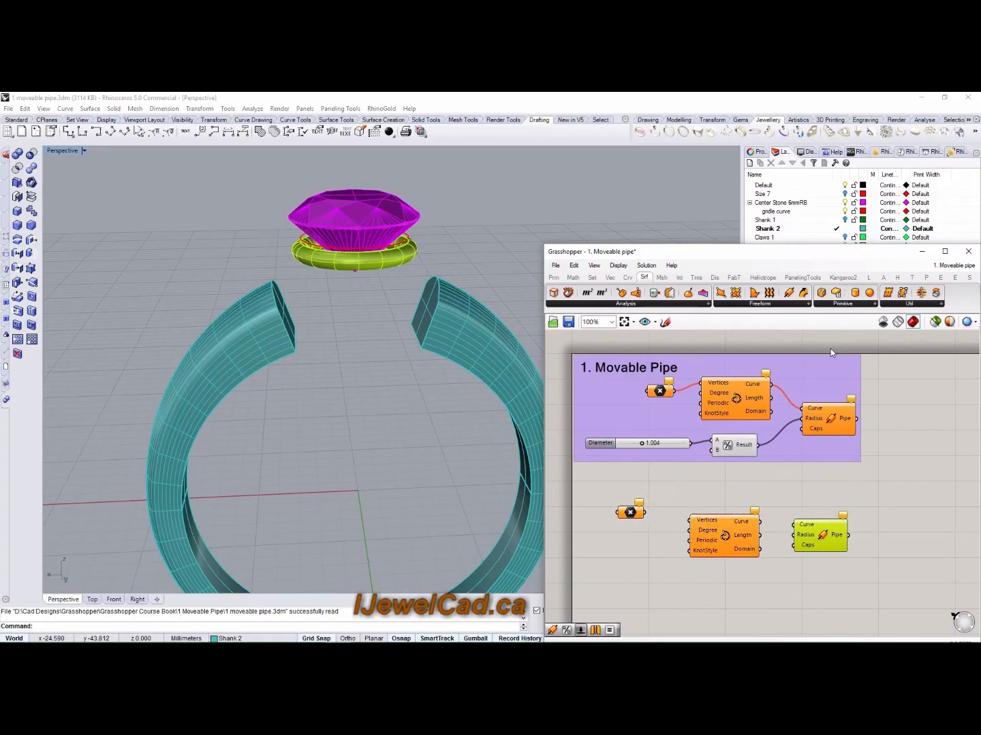
Add a Scribble text note just above the new Point component
click(555, 278)
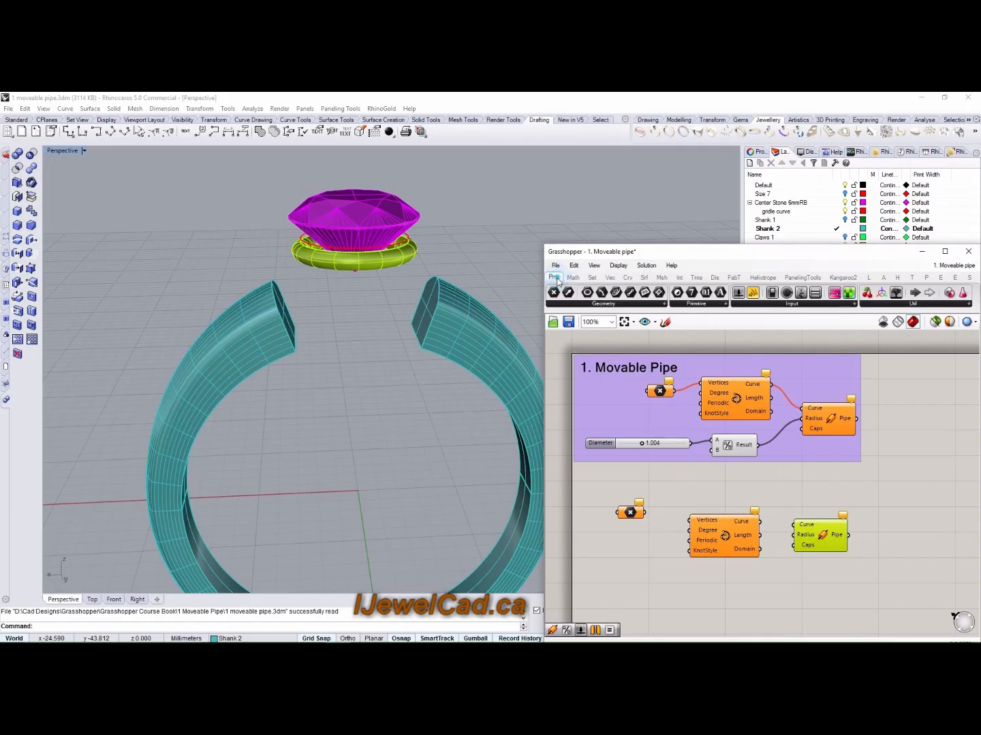
click(907, 304)
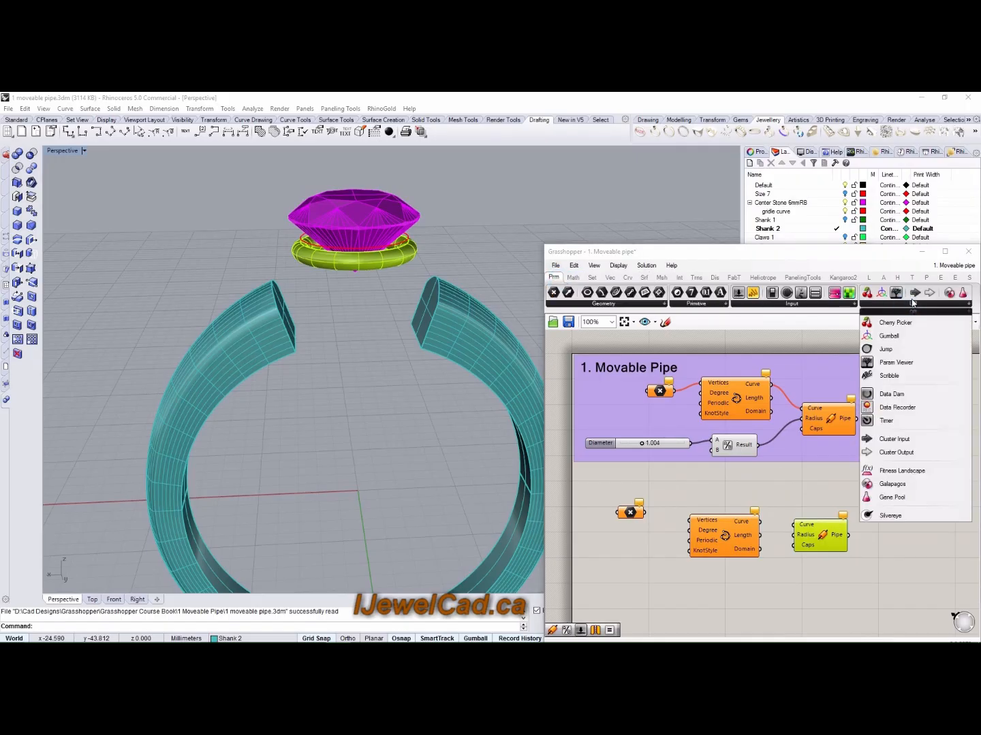
click(900, 386)
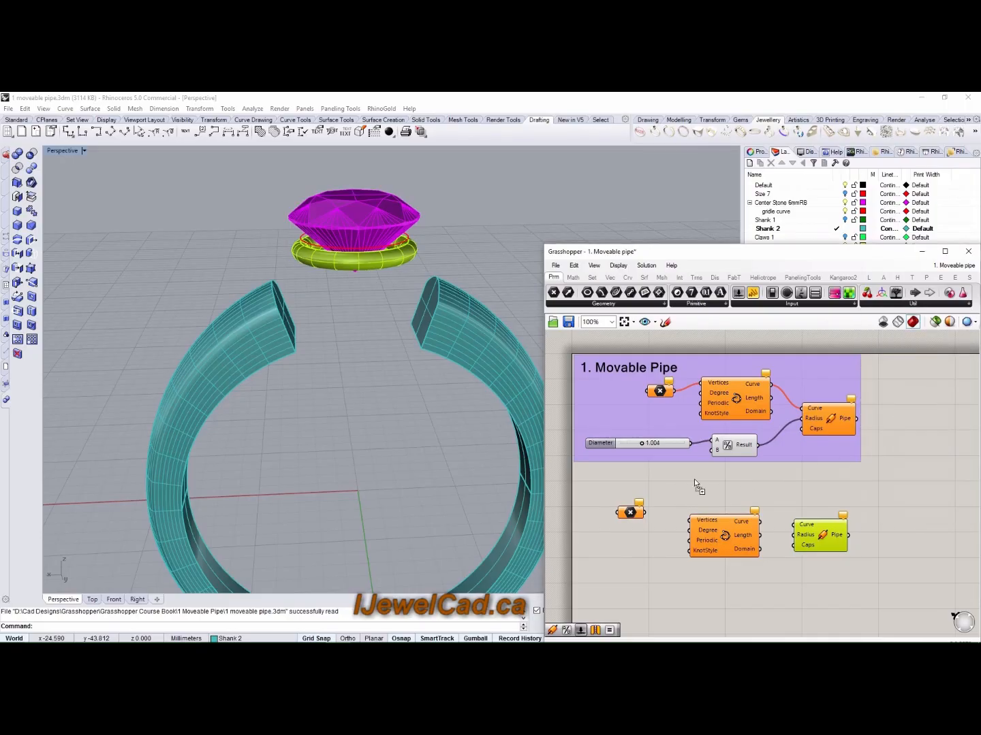
click(615, 480)
mouse_move(627, 515)
mouse_down()
mouse_move(618, 524)
mouse_move(619, 481)
mouse_move(640, 494)
mouse_up()
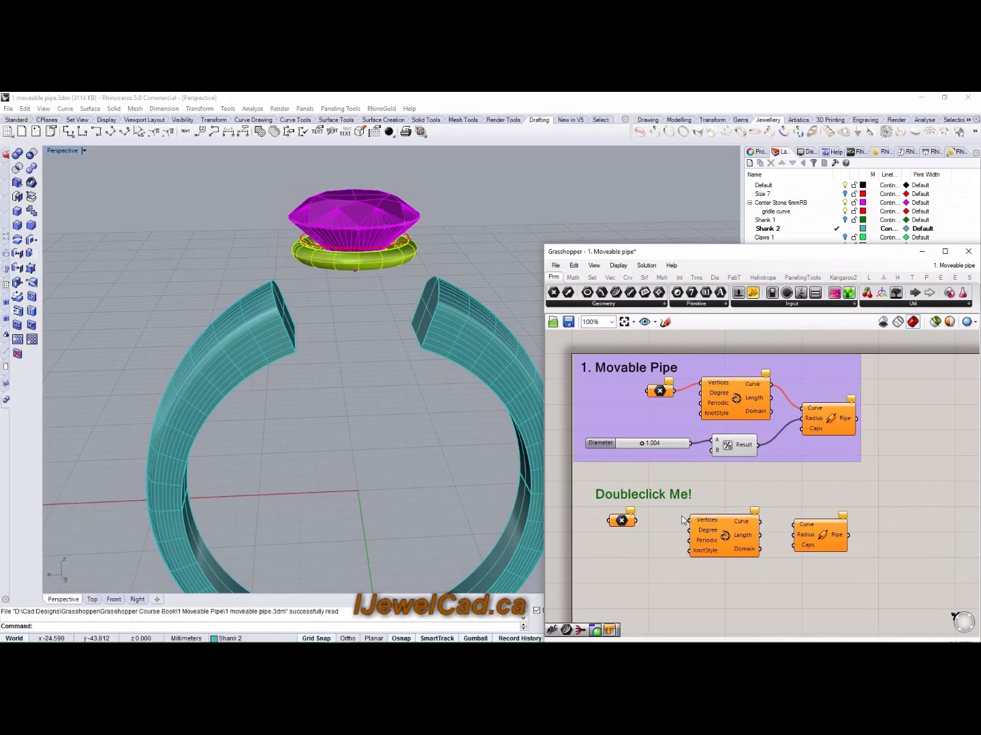
Set the Scribble's text to "1. Movable Pipe" with a size of 30
double_click(642, 498)
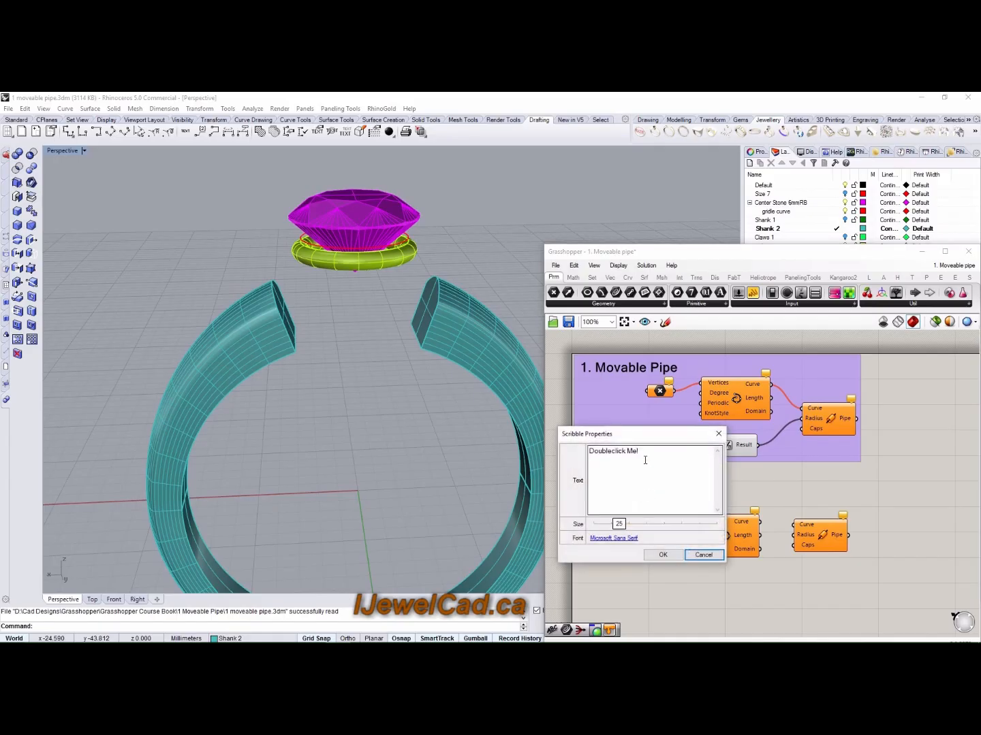
drag(640, 451, 580, 459)
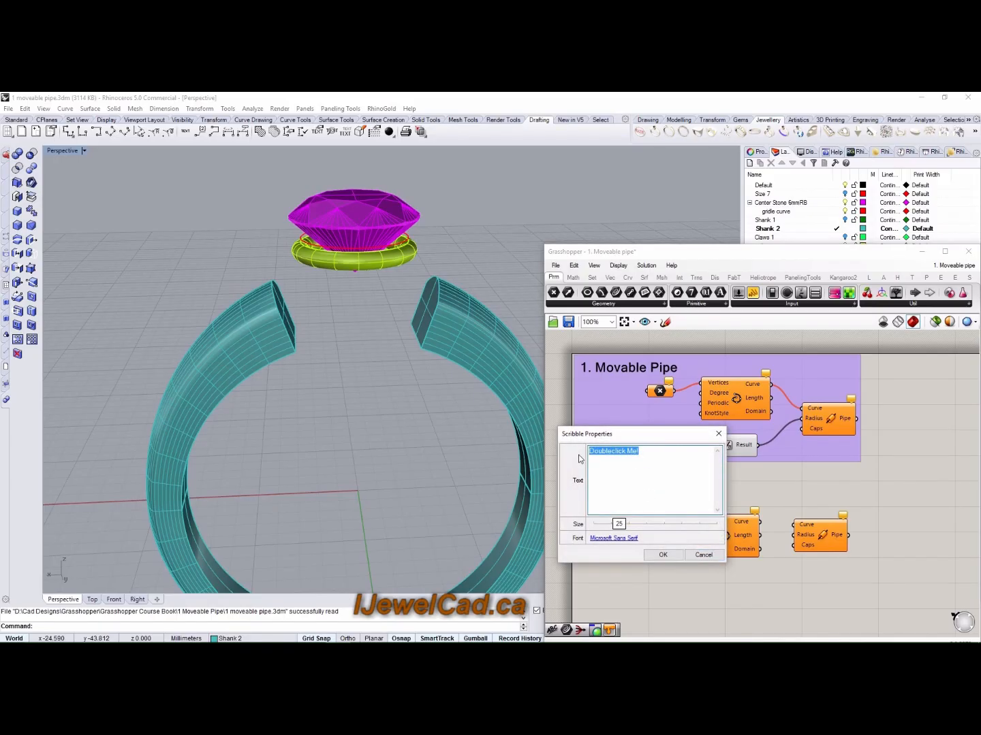
text(1. Movable pipe)
drag(621, 525, 629, 524)
click(627, 452)
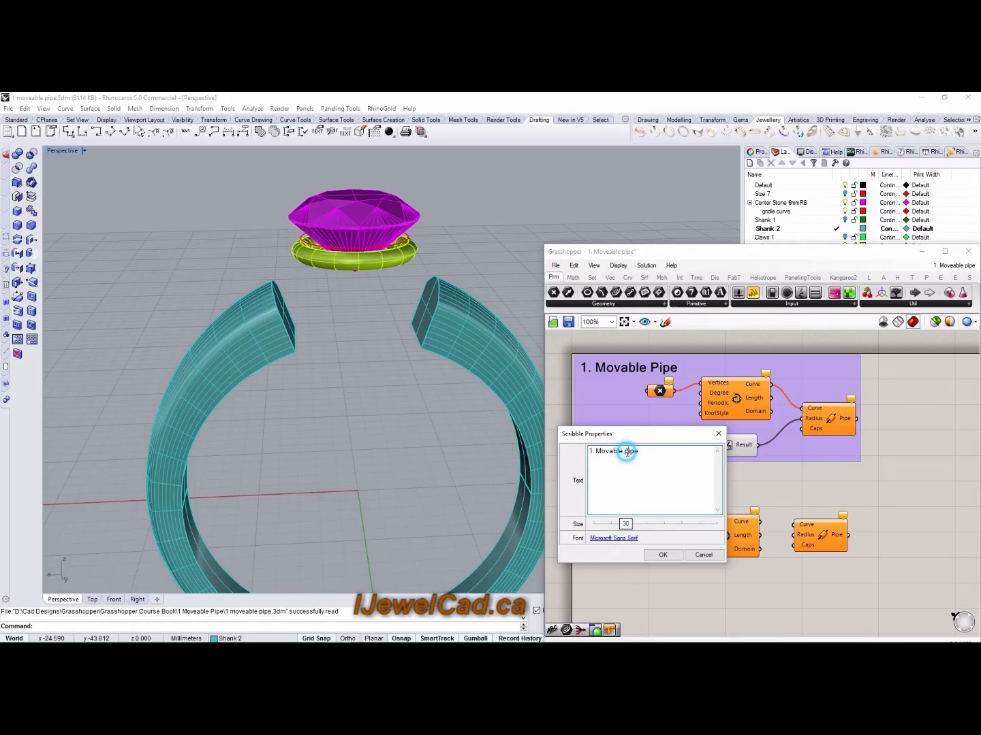
click(624, 453)
text(P)
key(Delete)
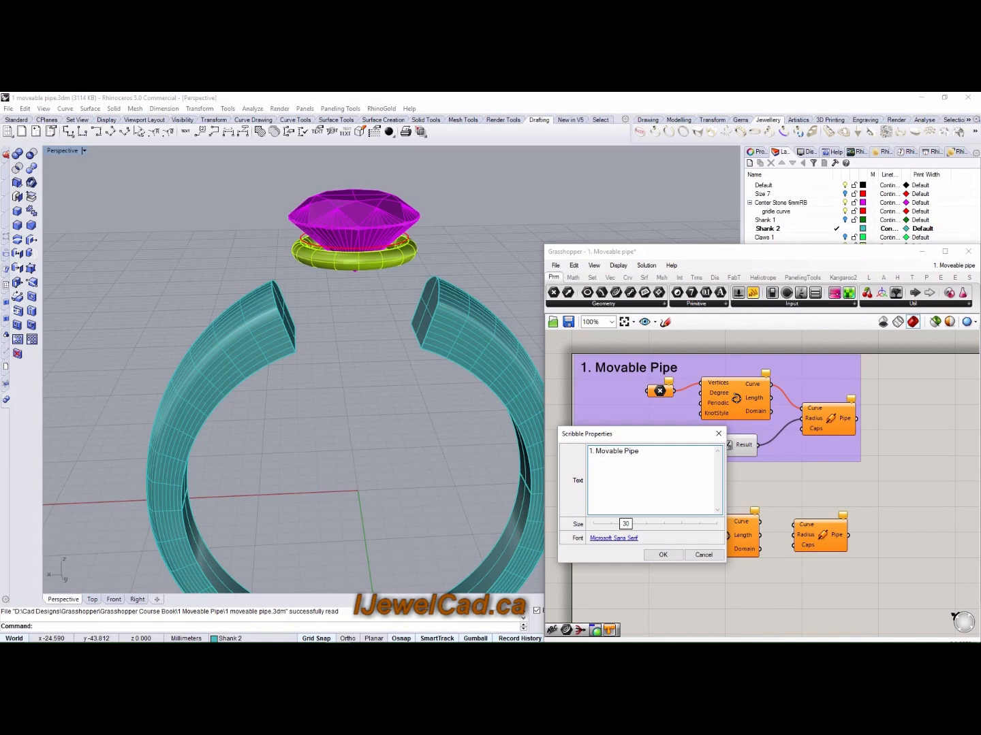
click(662, 555)
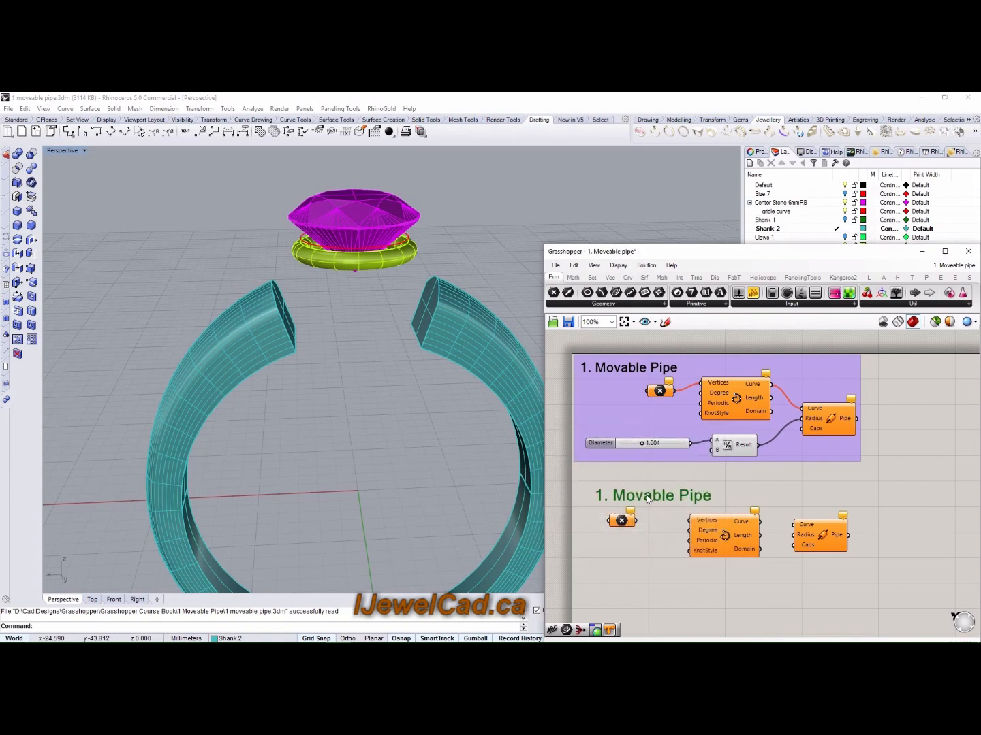
Shift the new Point, Interpolate and Pipe components slightly down beneath the new title
right_drag(661, 544, 657, 516)
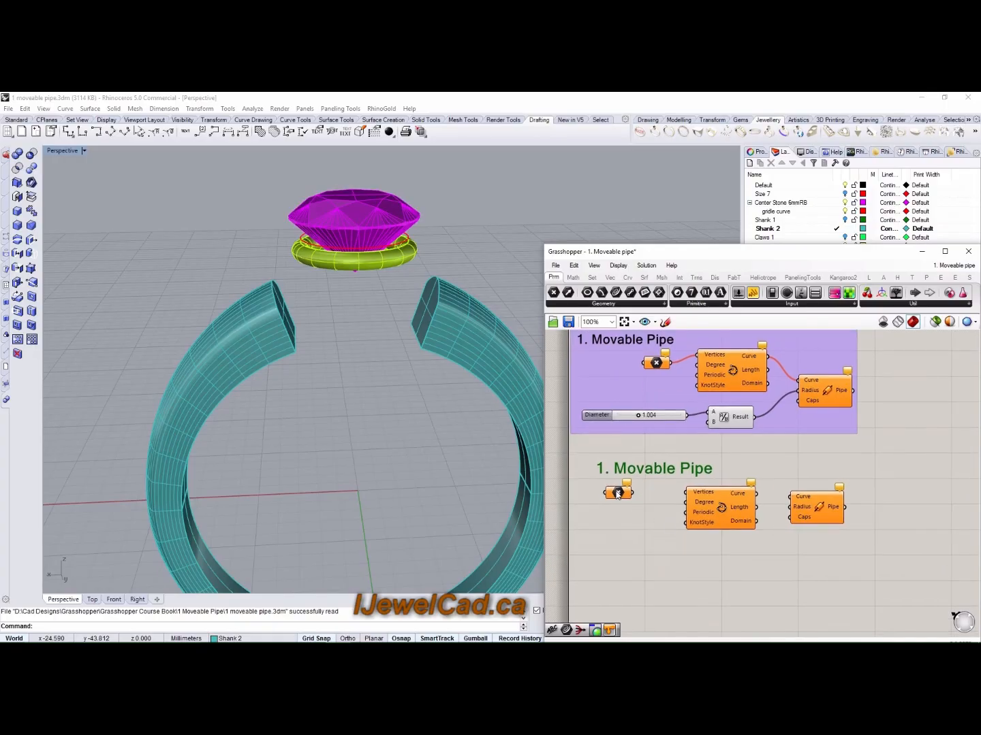
drag(617, 493, 618, 501)
drag(730, 518, 728, 525)
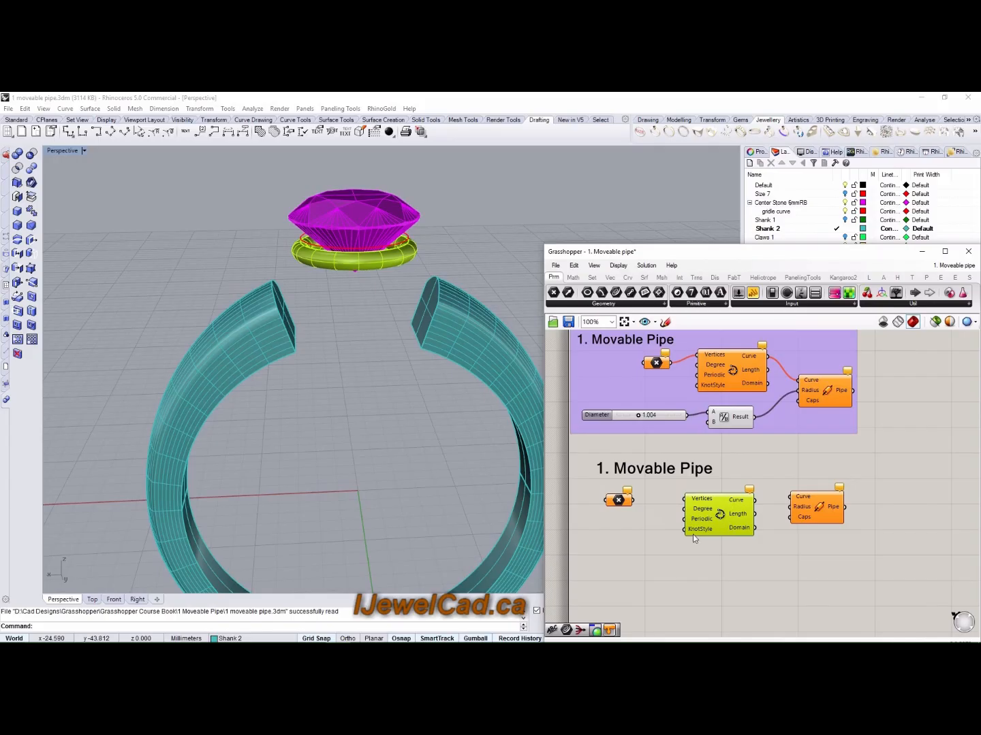
right_drag(665, 557, 660, 549)
click(815, 500)
right_drag(819, 461, 813, 448)
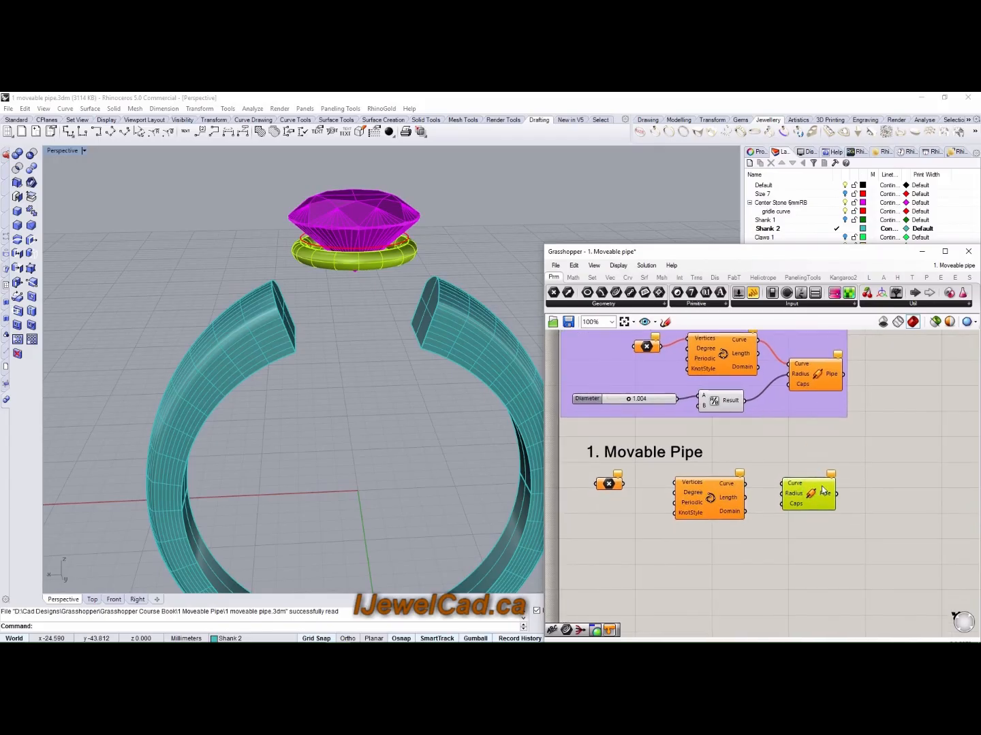
mouse_move(794, 488)
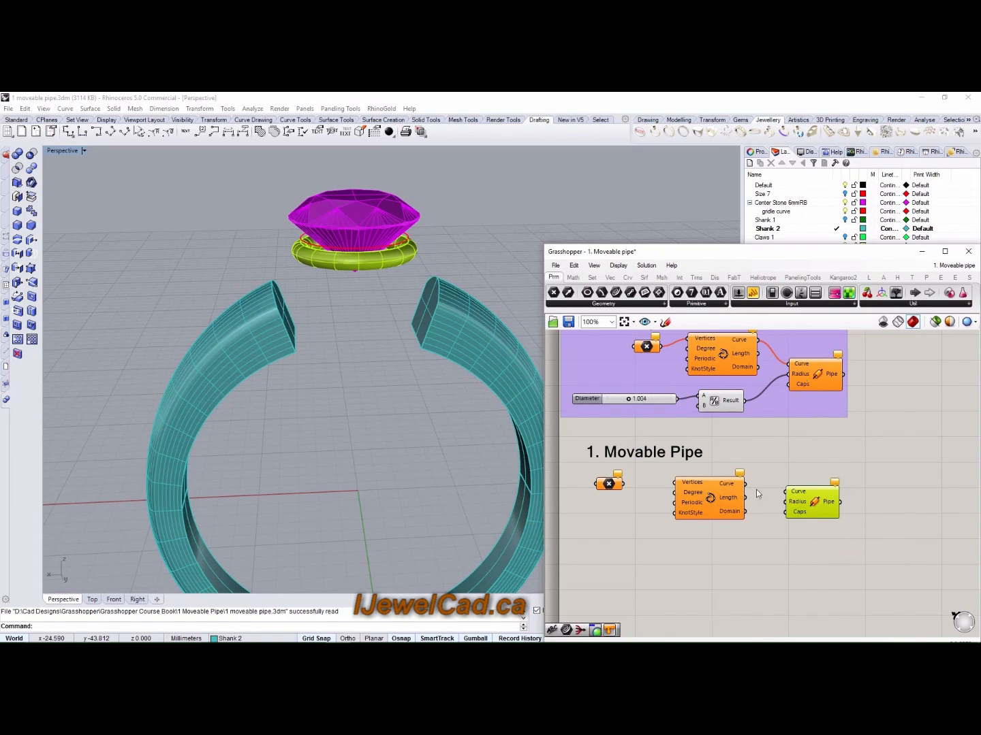
Place a Division component from the Math operators below the new Interpolate component
click(573, 279)
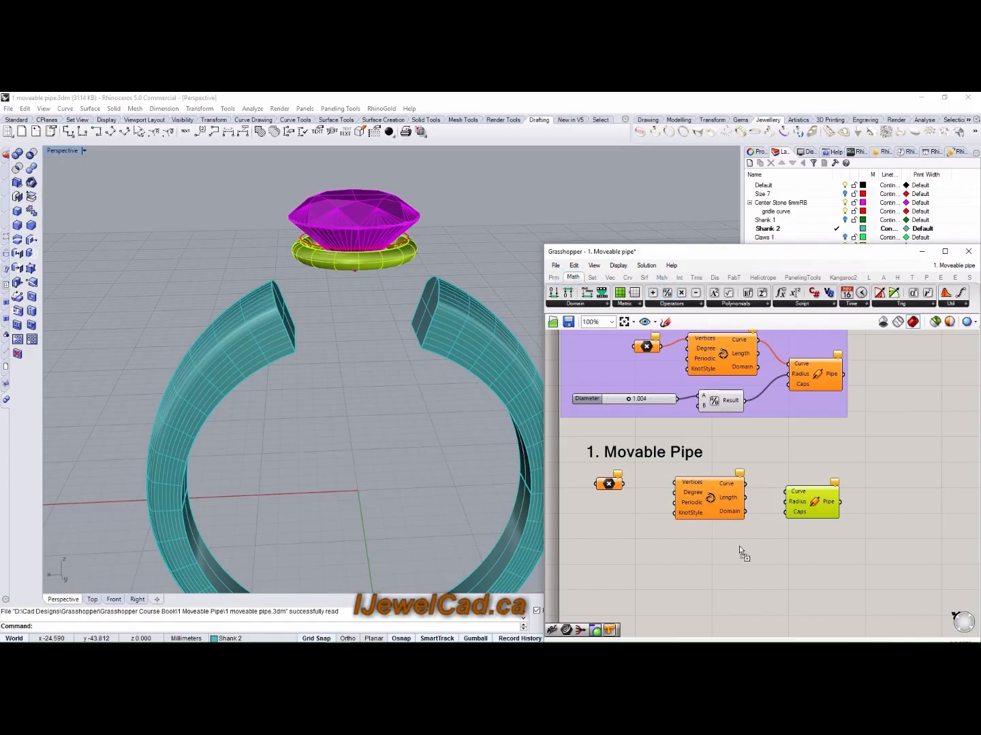
click(715, 548)
right_drag(771, 553, 771, 532)
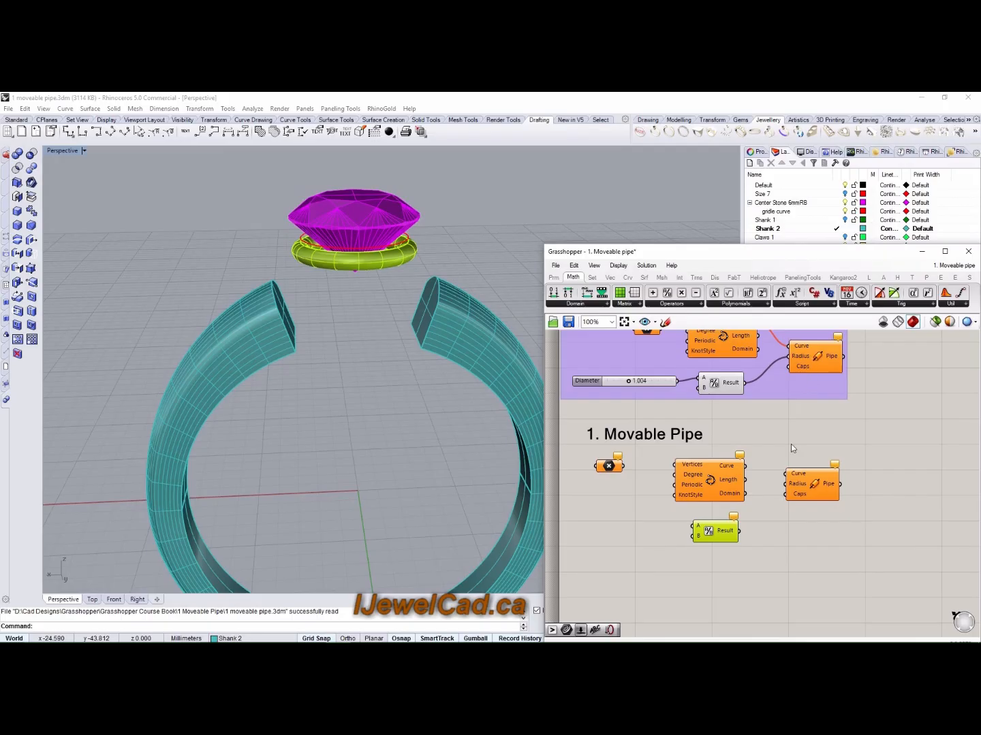
mouse_move(775, 531)
right_down()
mouse_move(783, 523)
mouse_move(789, 540)
right_up()
drag(733, 531, 738, 530)
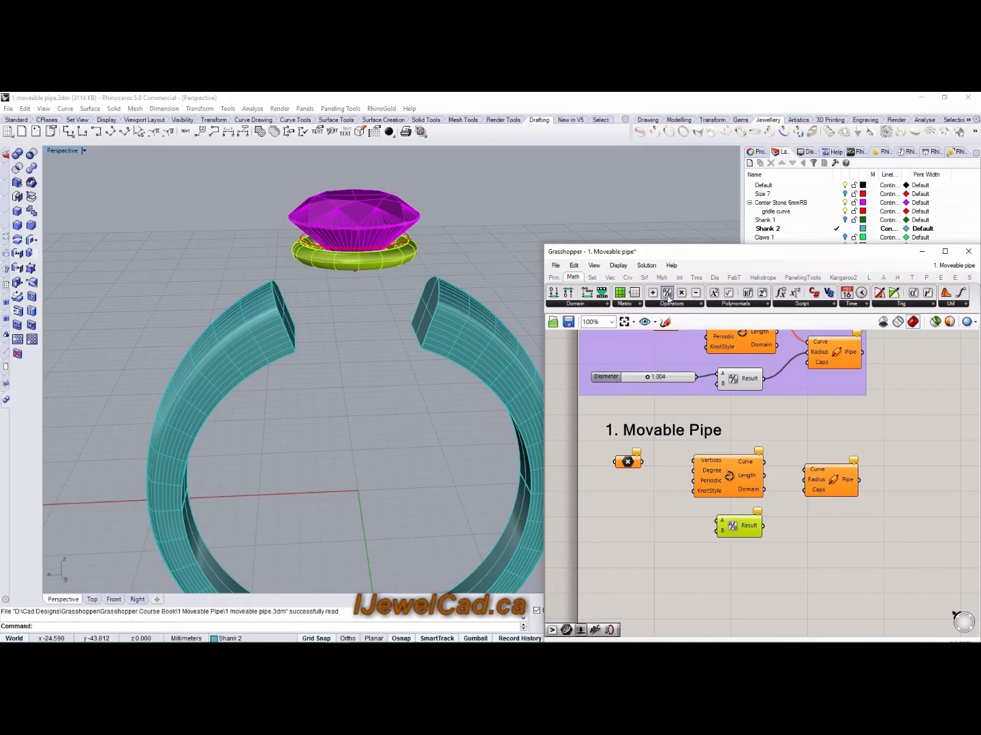
Place a second Division component from the full list of Math operators below the first one and delete it again
click(671, 304)
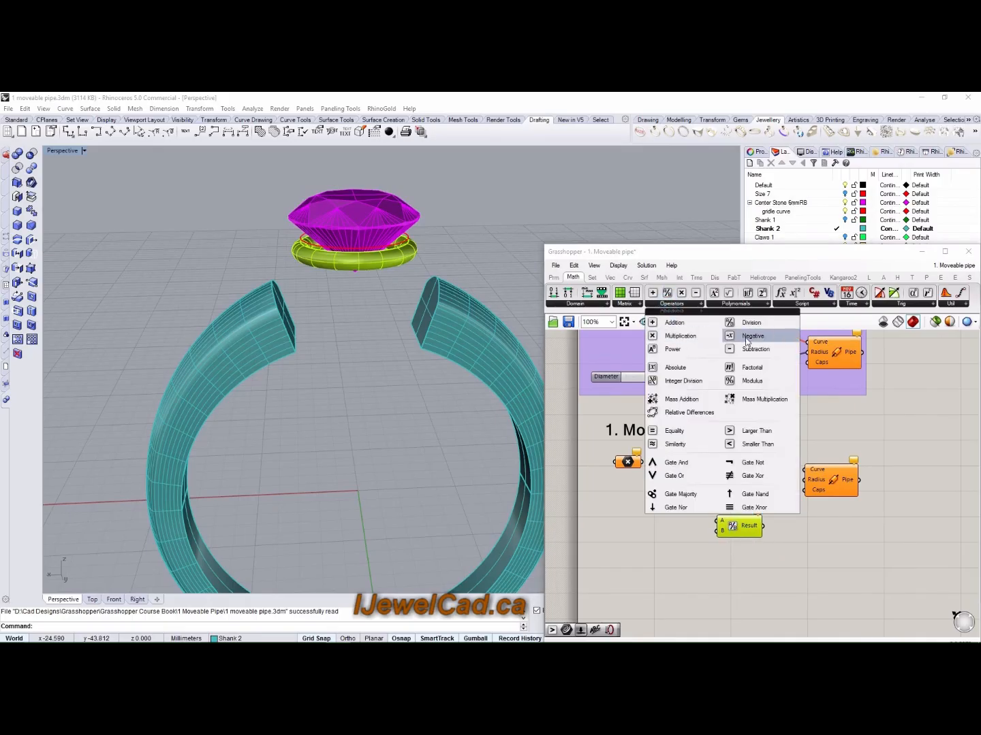
drag(750, 323, 729, 567)
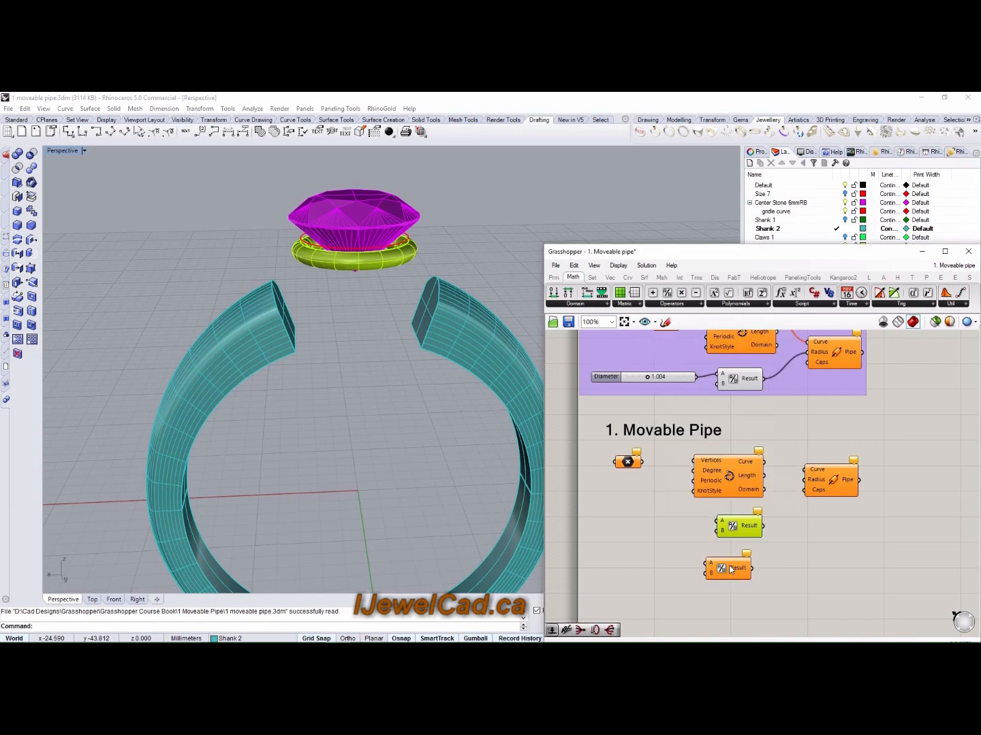
click(734, 576)
key(Delete)
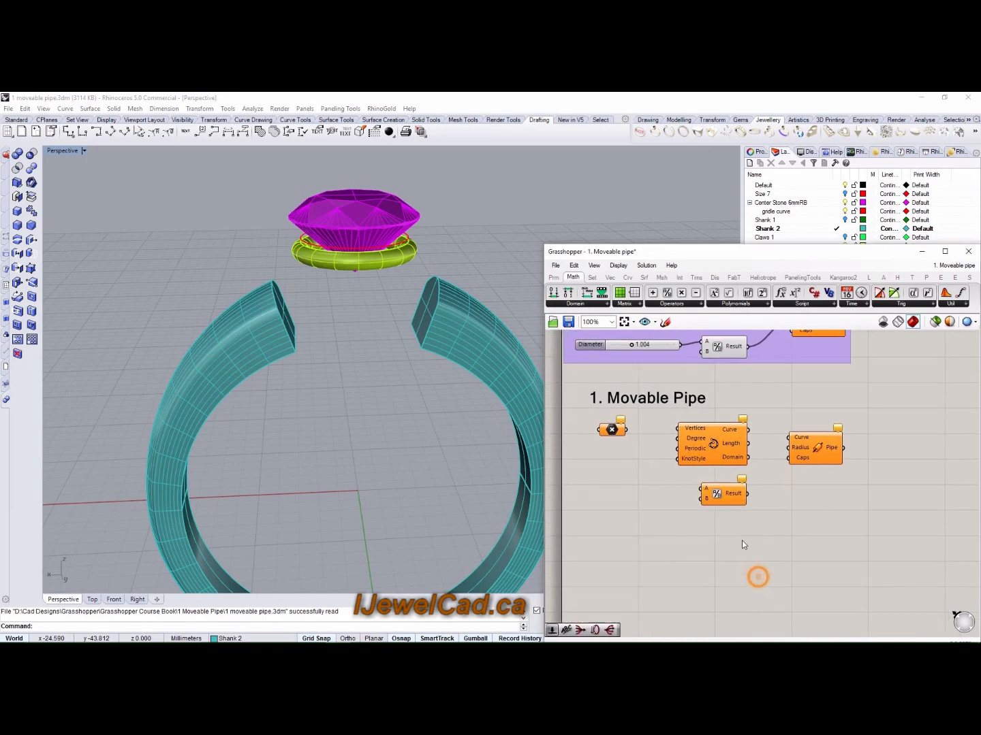
Set the B input of the new Division component to a fixed value of 2
scroll(750, 566, up, 3)
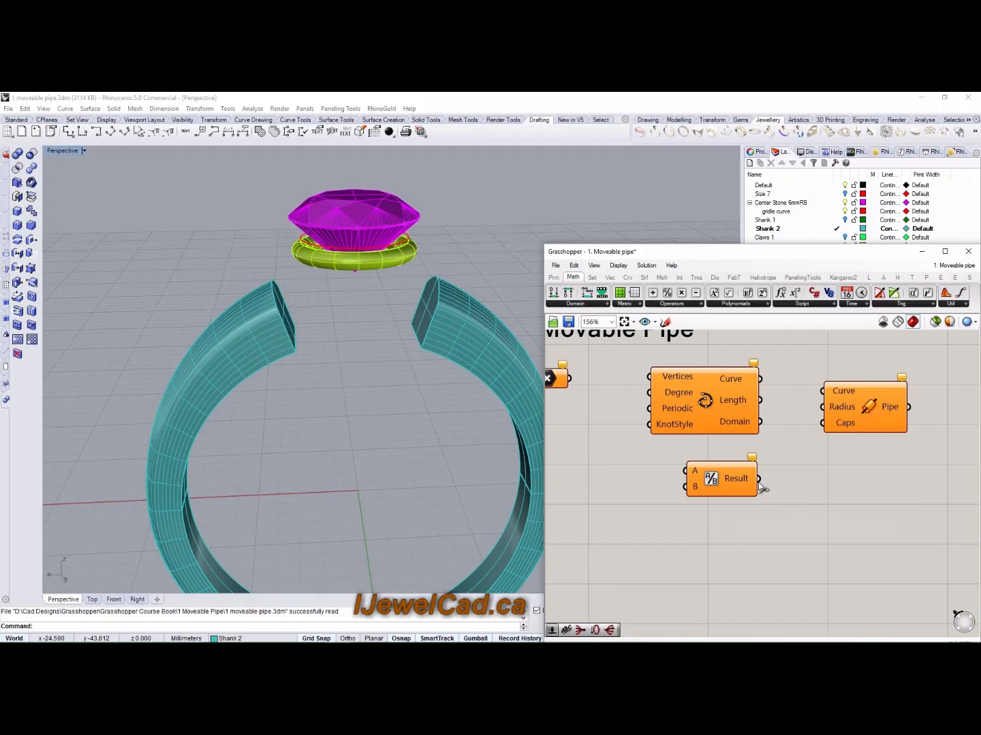
right_click(695, 489)
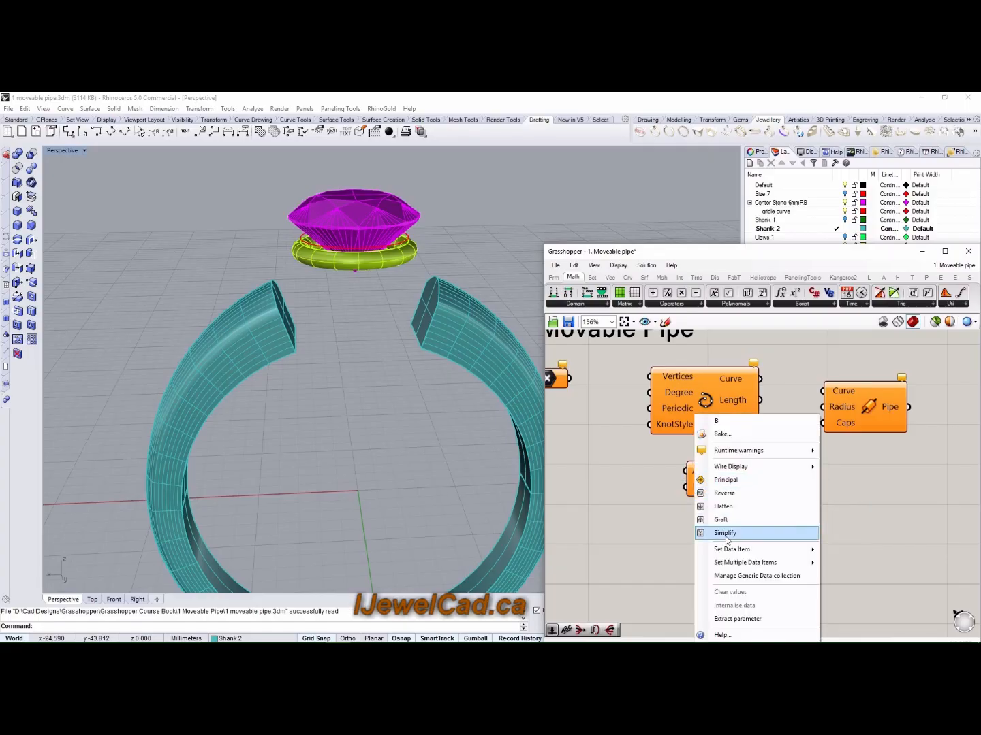
mouse_move(730, 550)
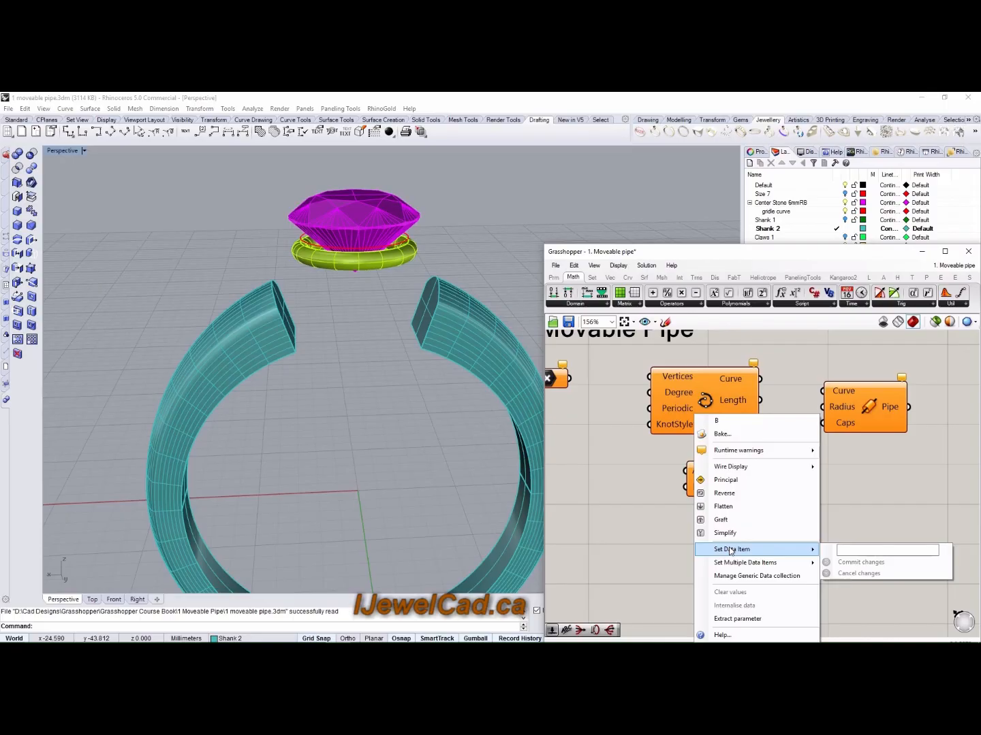
click(842, 548)
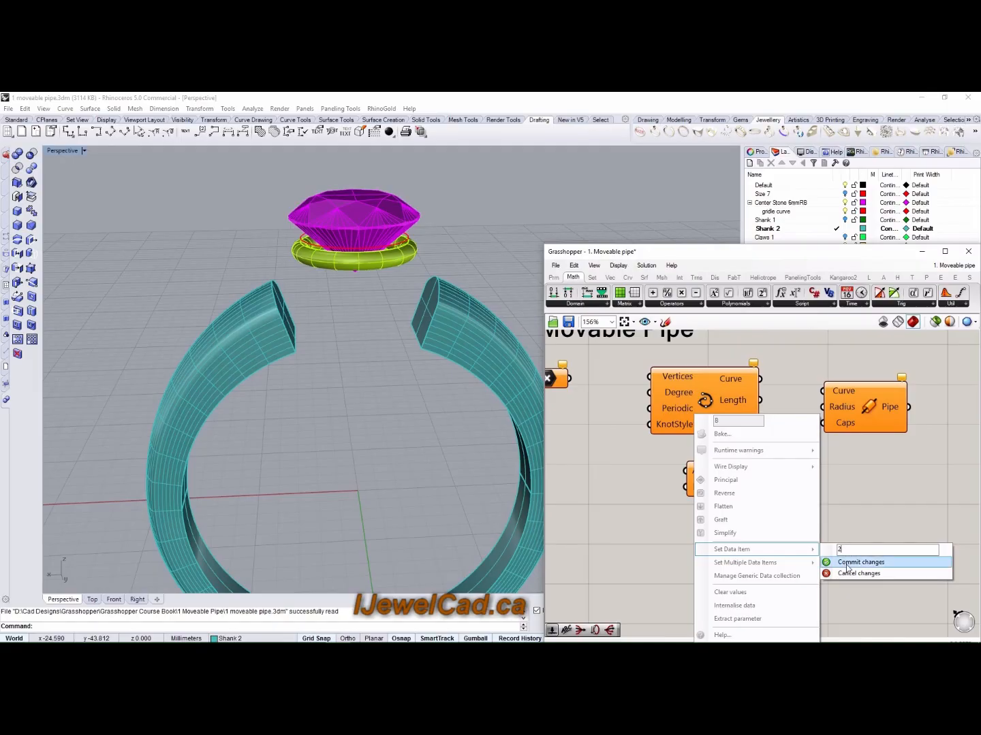
click(847, 565)
mouse_move(696, 491)
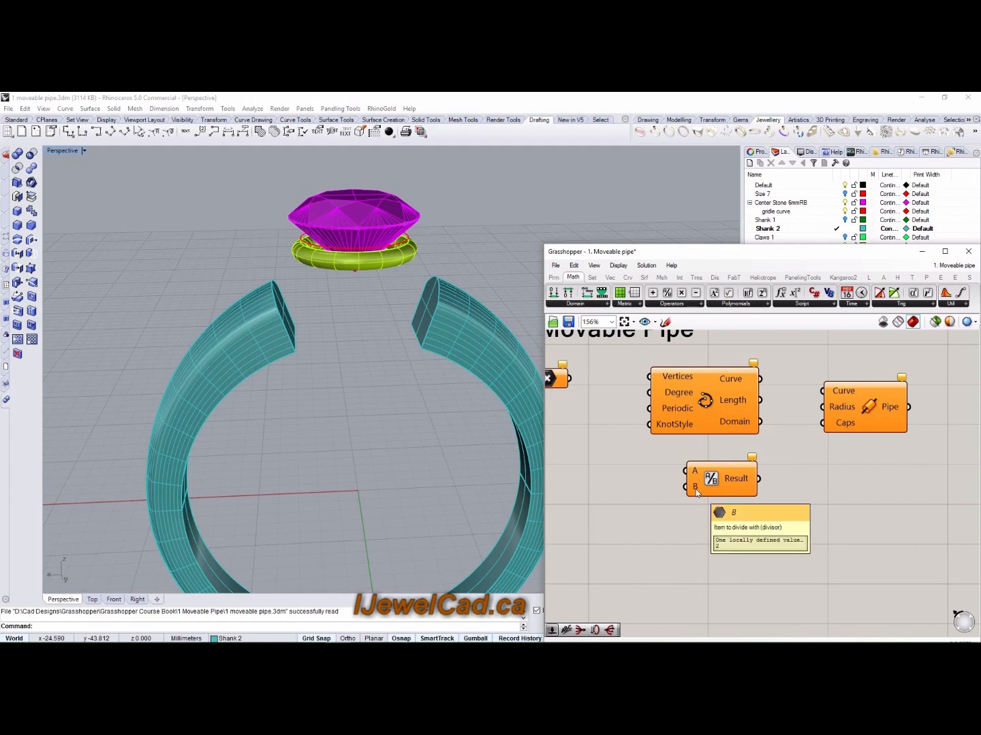
Place a Number Slider on the canvas beside the input side of the Division component
right_drag(691, 529, 734, 538)
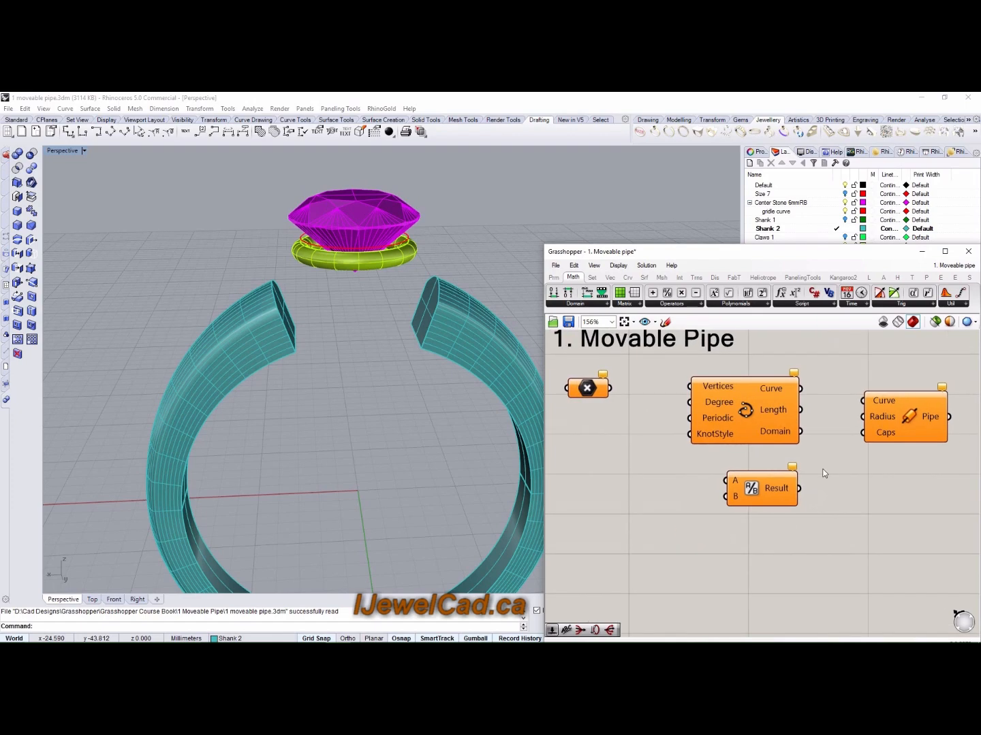
right_drag(636, 500, 642, 494)
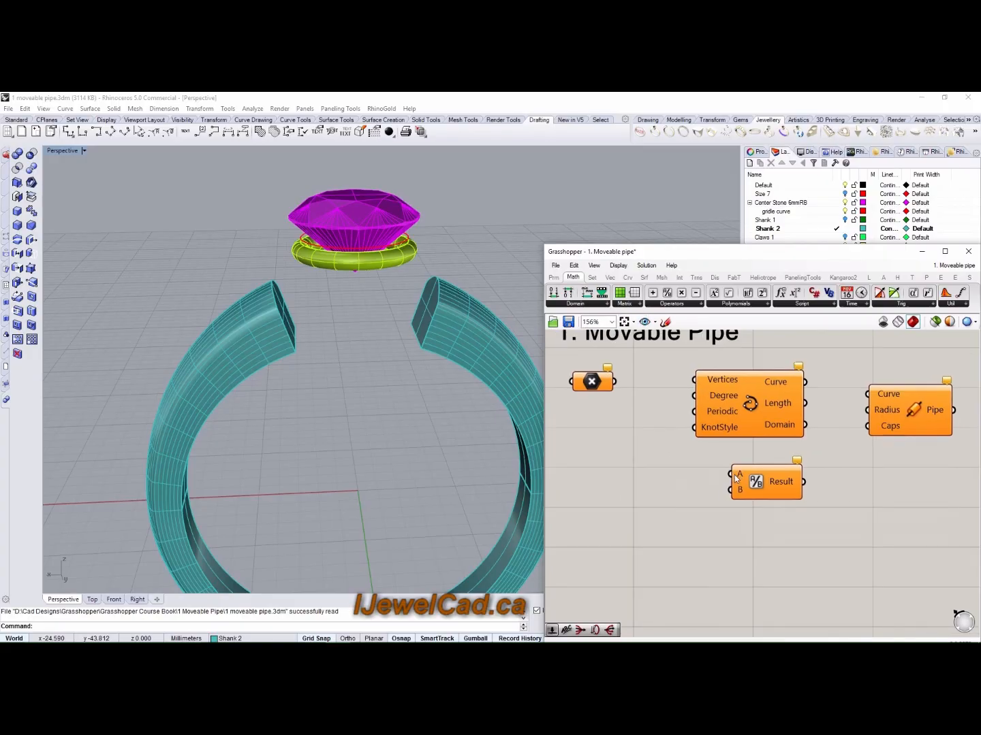
click(552, 279)
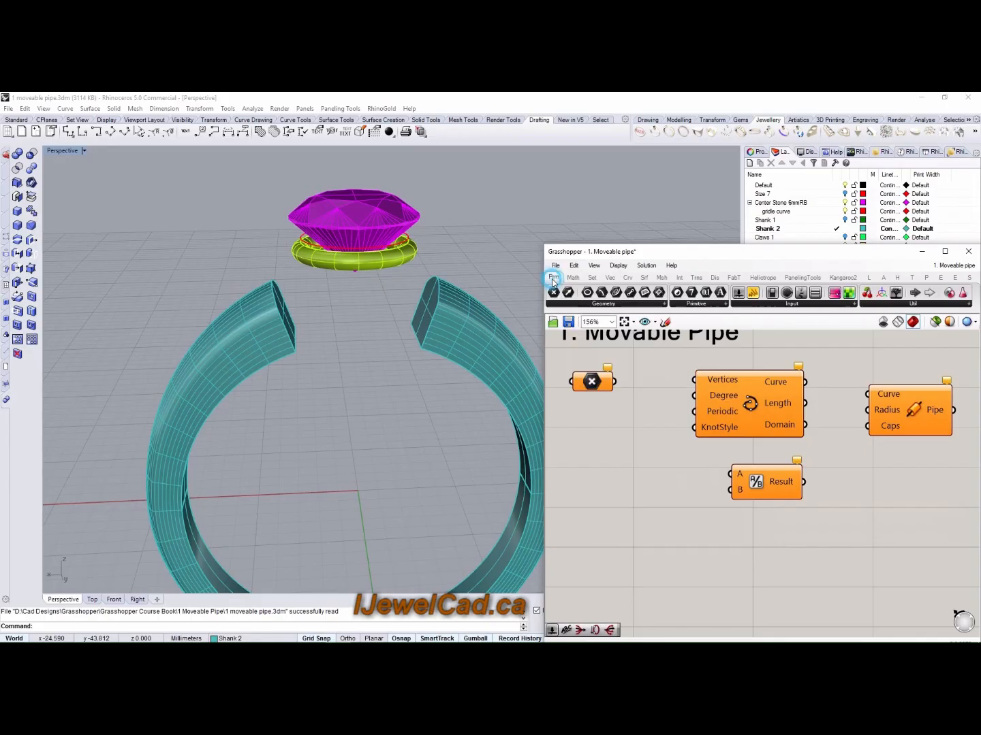
click(743, 304)
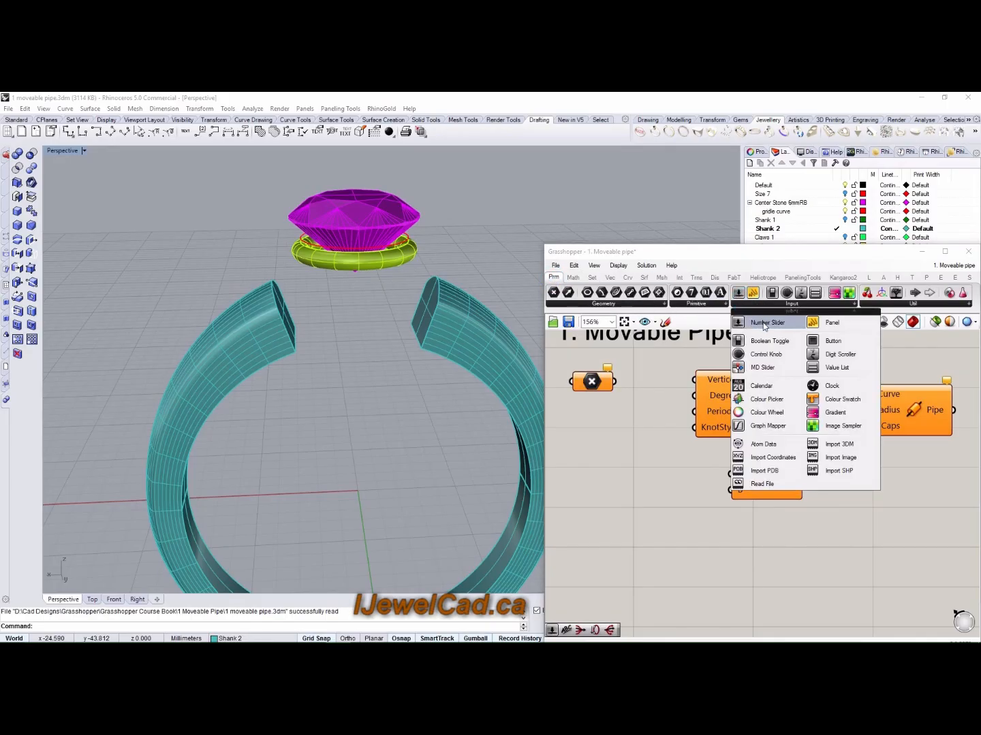
drag(763, 327, 619, 480)
right_drag(652, 527, 682, 532)
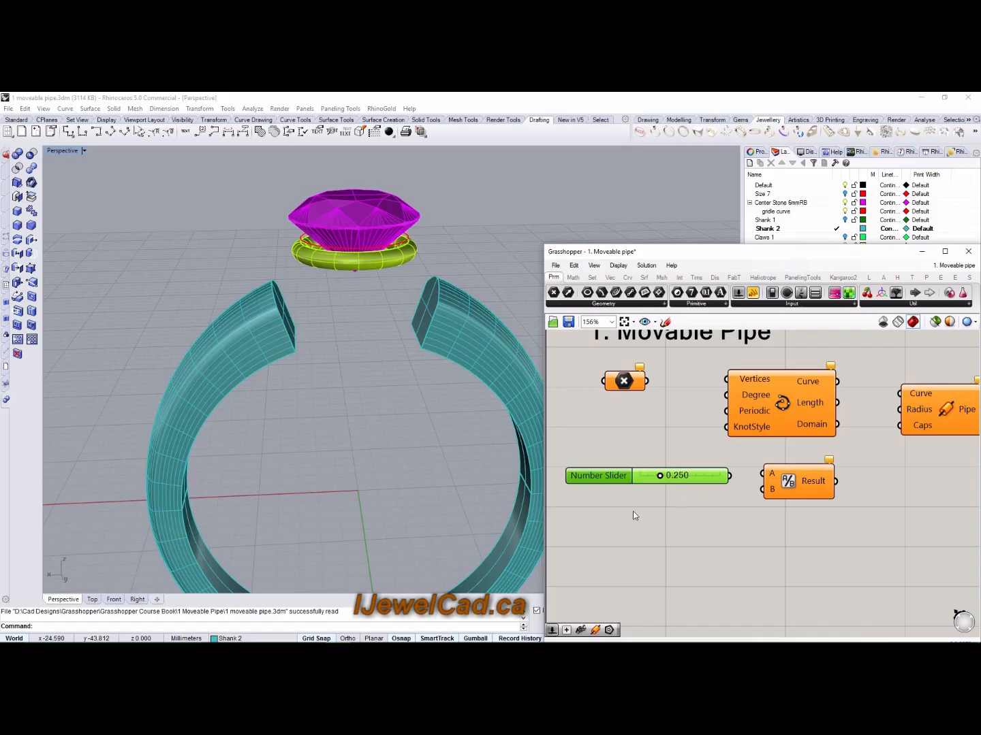
Rename the Number Slider as "Diameter mms"
right_click(612, 477)
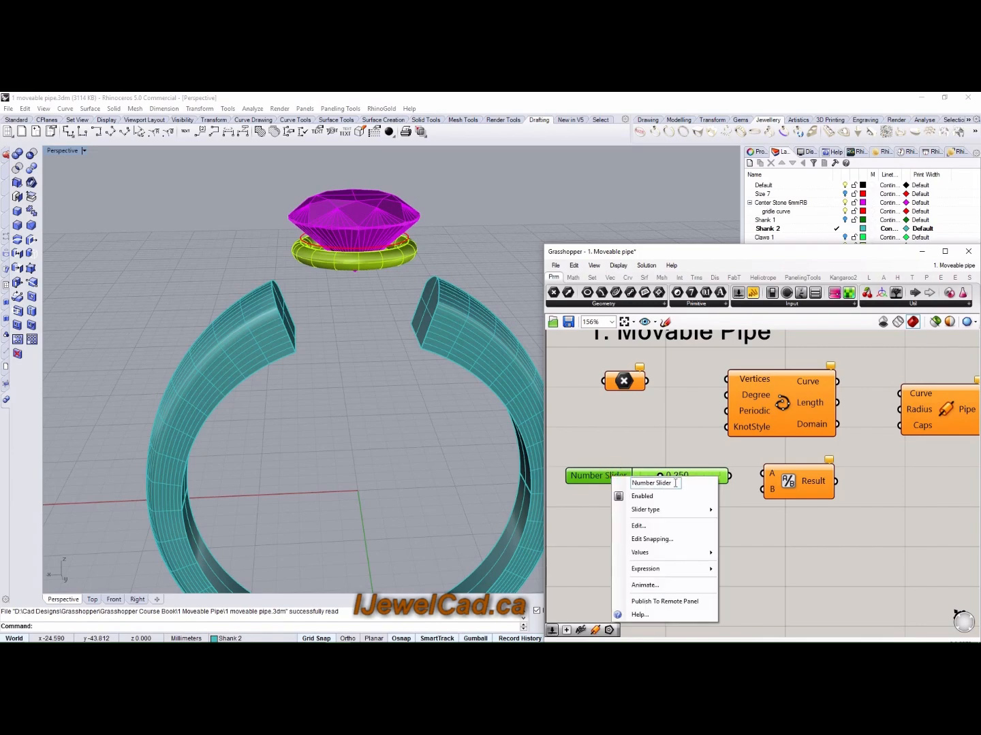
drag(631, 484, 676, 482)
text(Di)
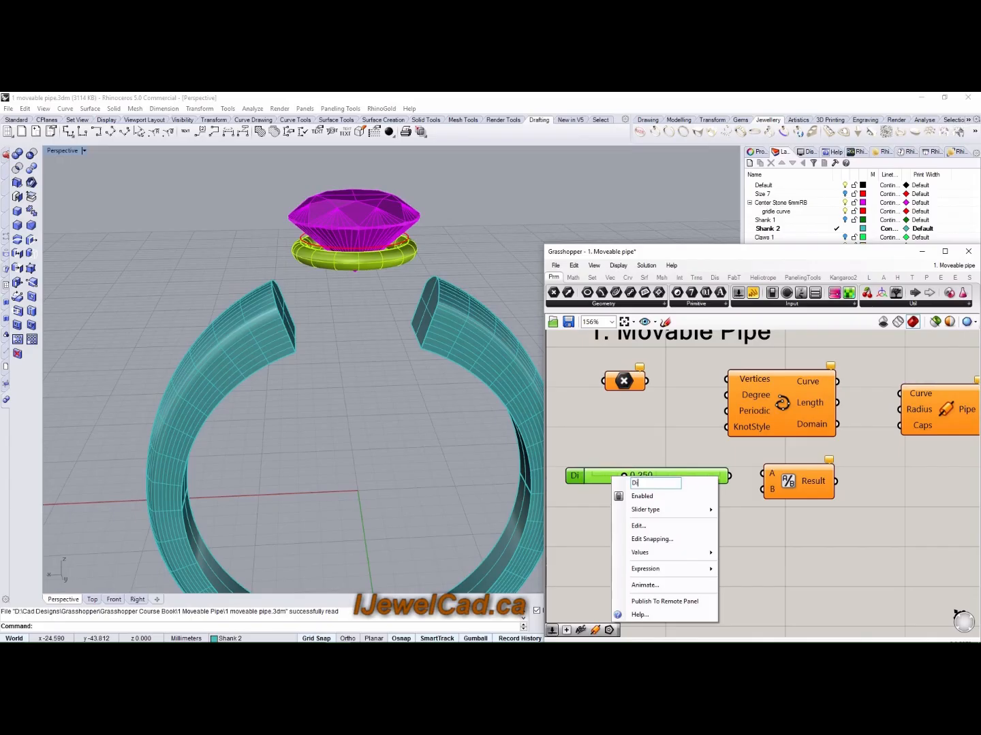
text(ameter)
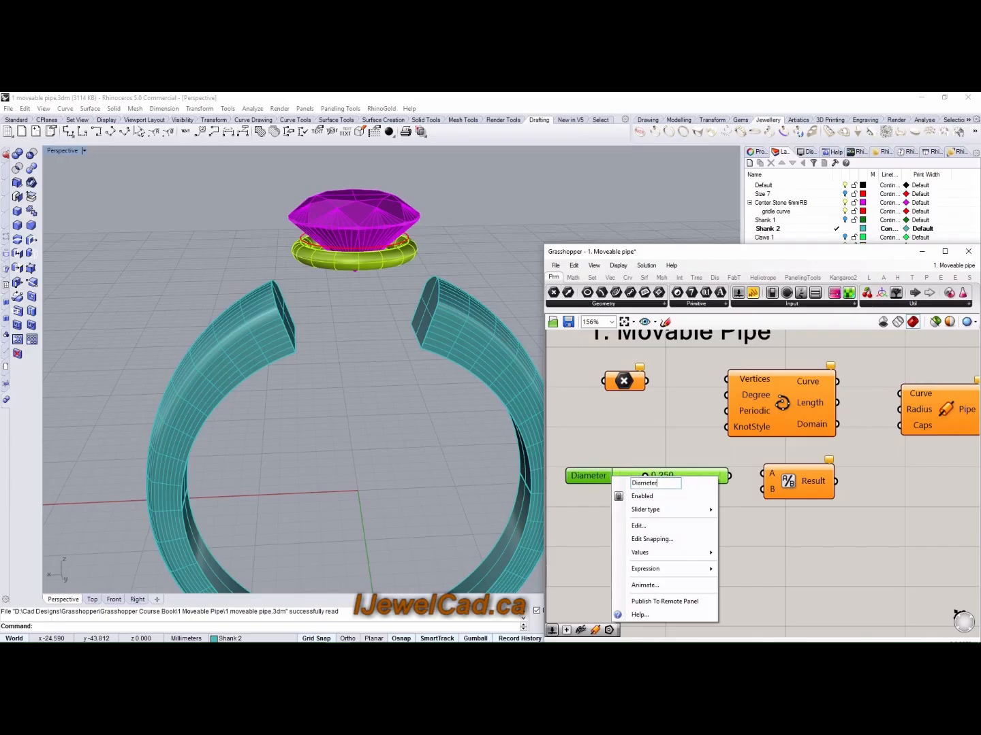
text( mms)
Edit the Diameter mms slider to use two decimal digits and a minimum of 0.40
click(637, 526)
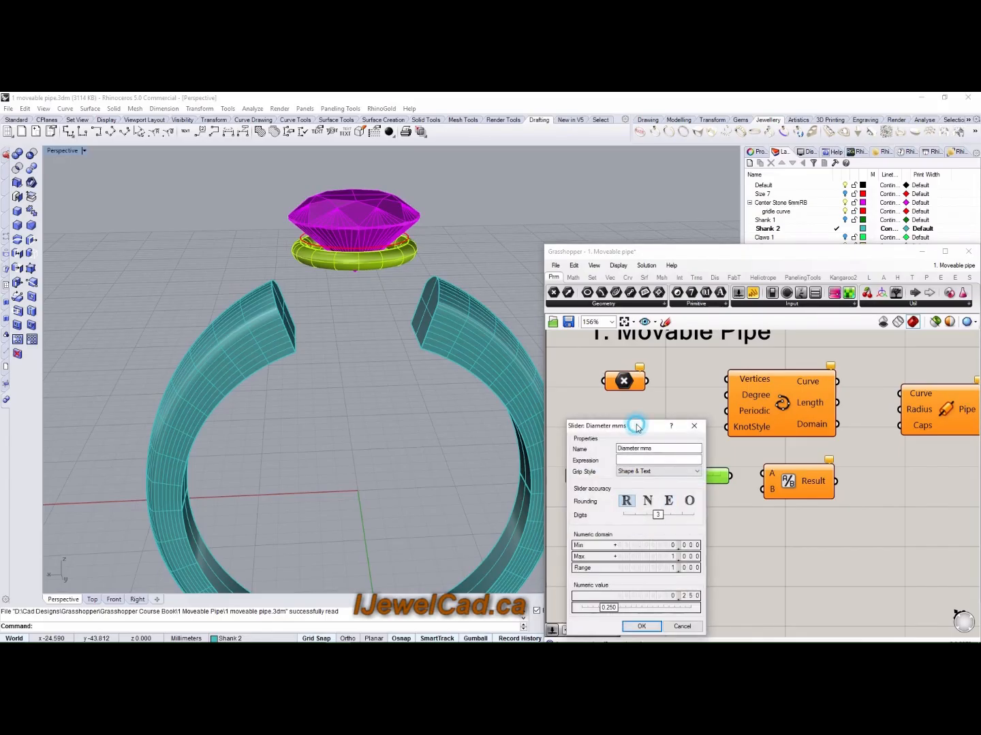
drag(637, 429, 641, 406)
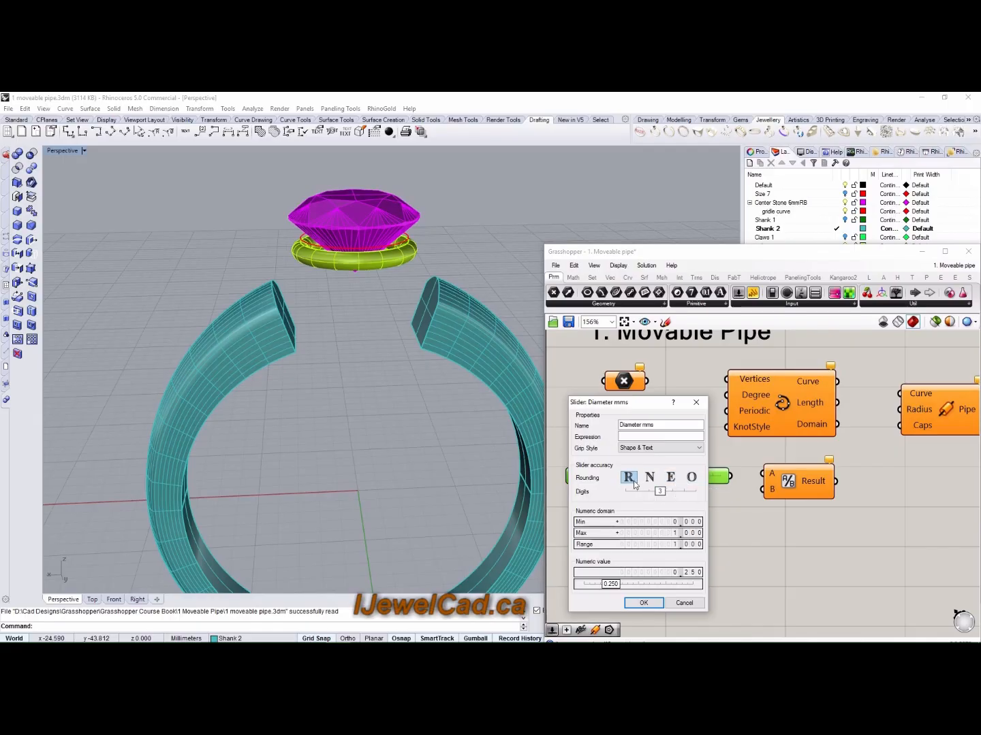
click(658, 491)
drag(659, 491, 647, 491)
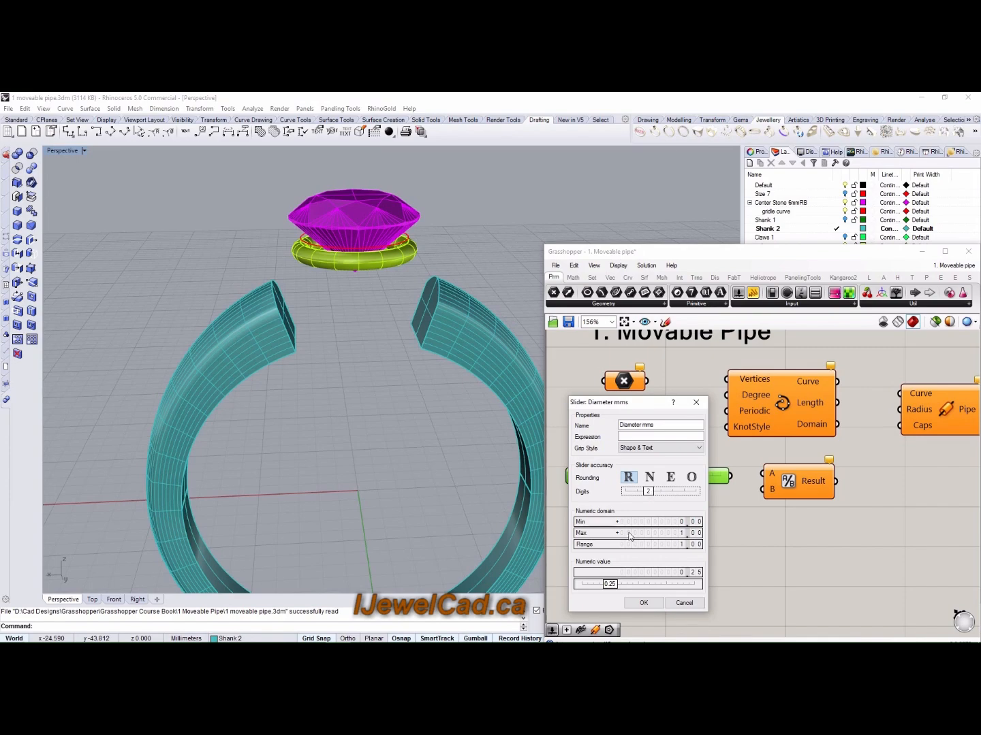
double_click(675, 522)
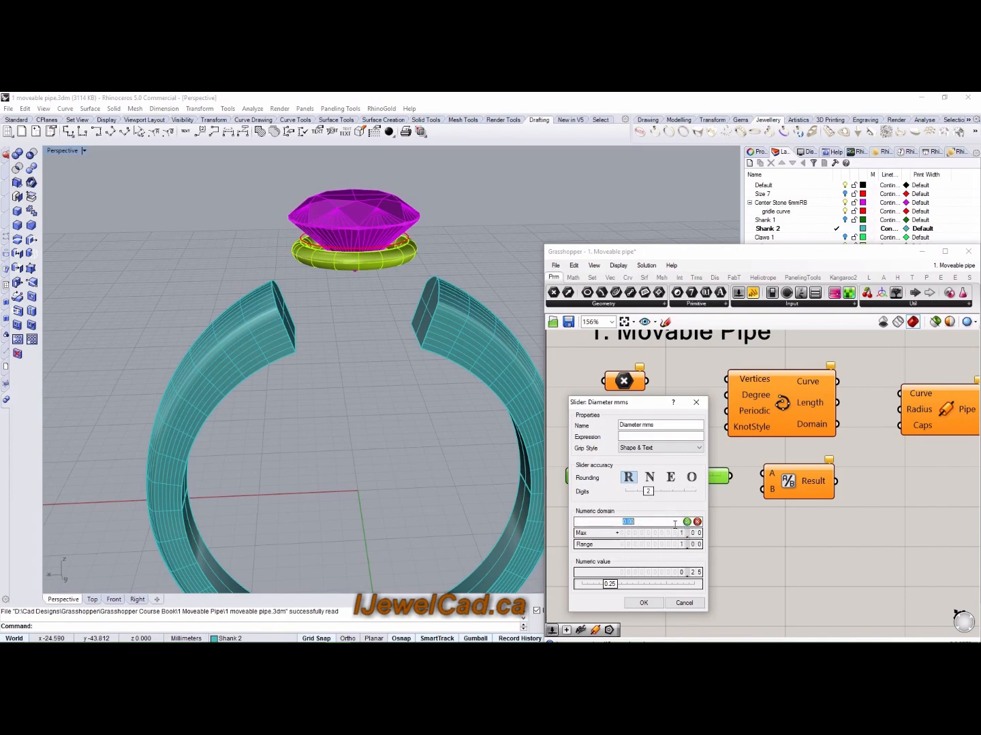
key(BackSpace)
text(4)
click(686, 521)
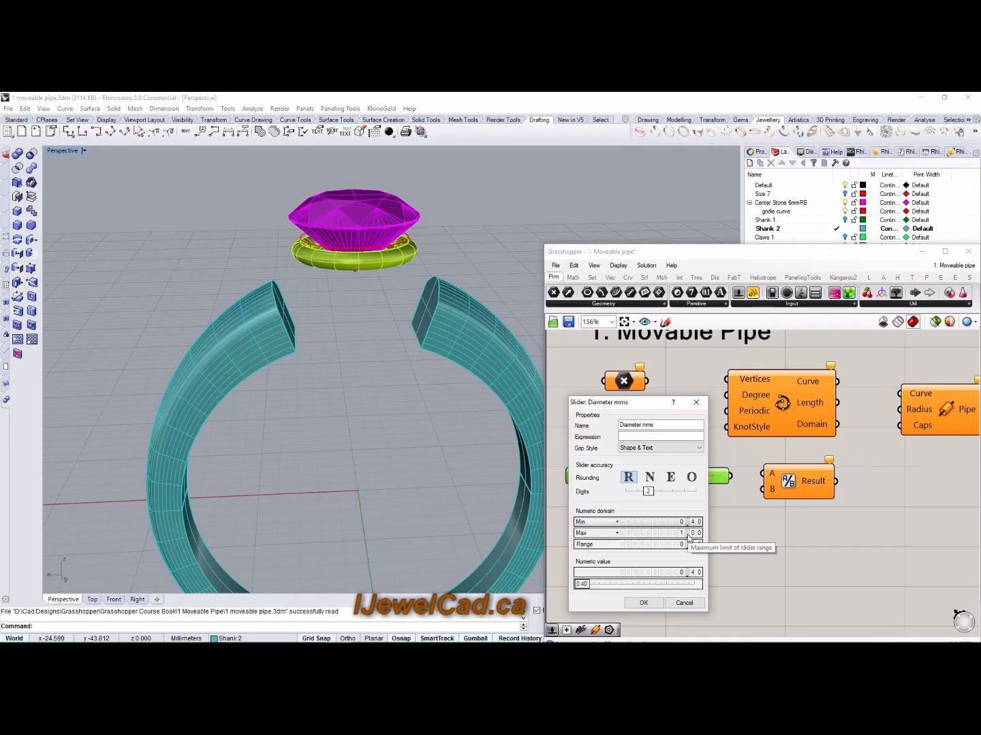
Set the Diameter mms slider's maximum to 1.5 and accept the slider settings
click(686, 537)
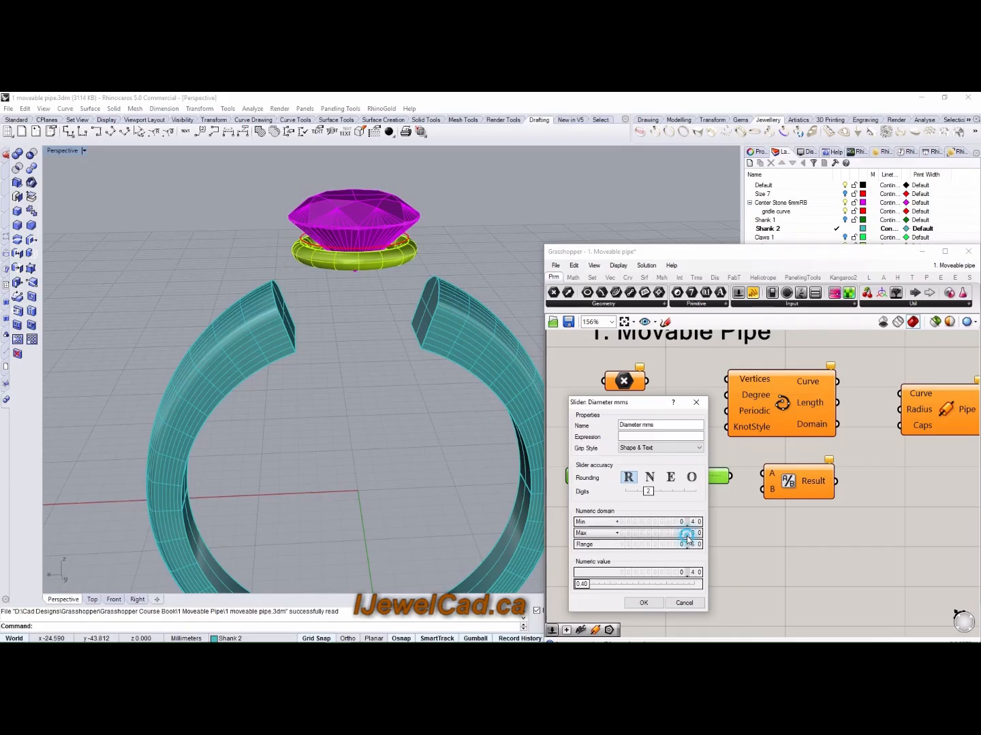
double_click(686, 537)
text(1.5)
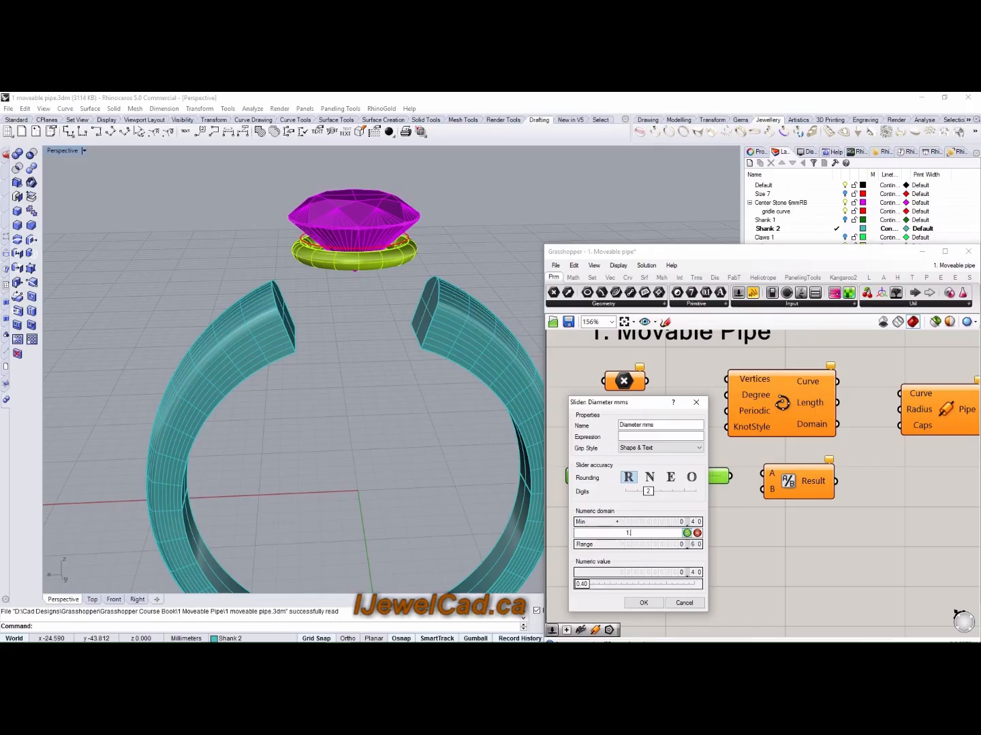
click(687, 533)
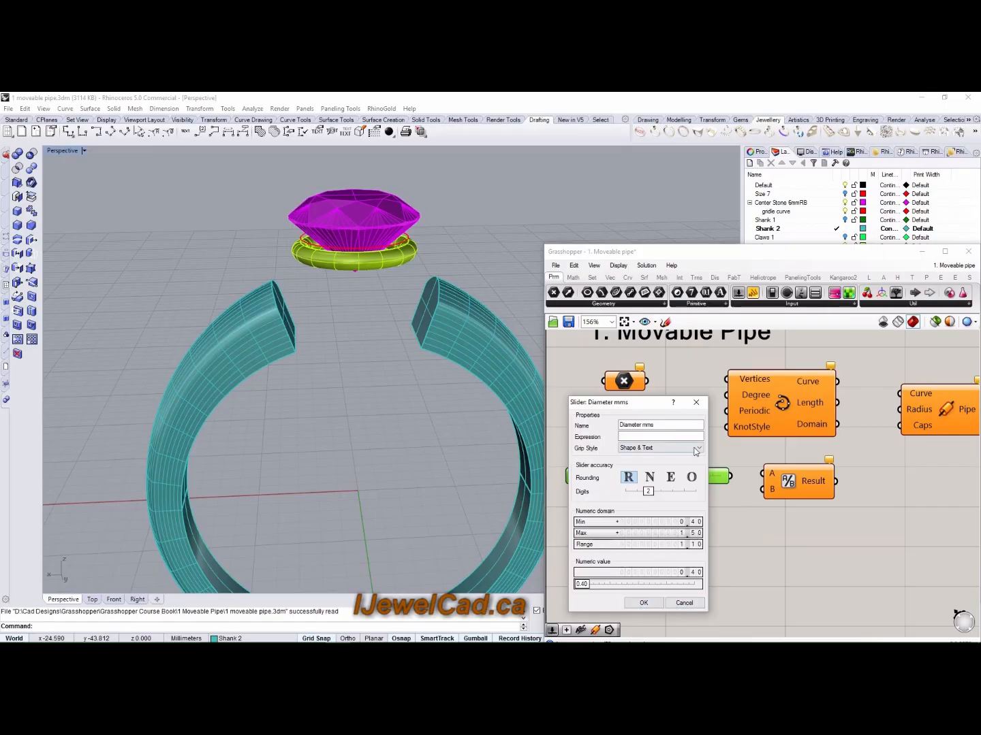
click(643, 604)
Wire the Point parameter's output into the Vertices input of the new Interpolate component
right_drag(643, 508, 705, 554)
scroll(695, 530, down, 2)
right_drag(639, 440, 628, 442)
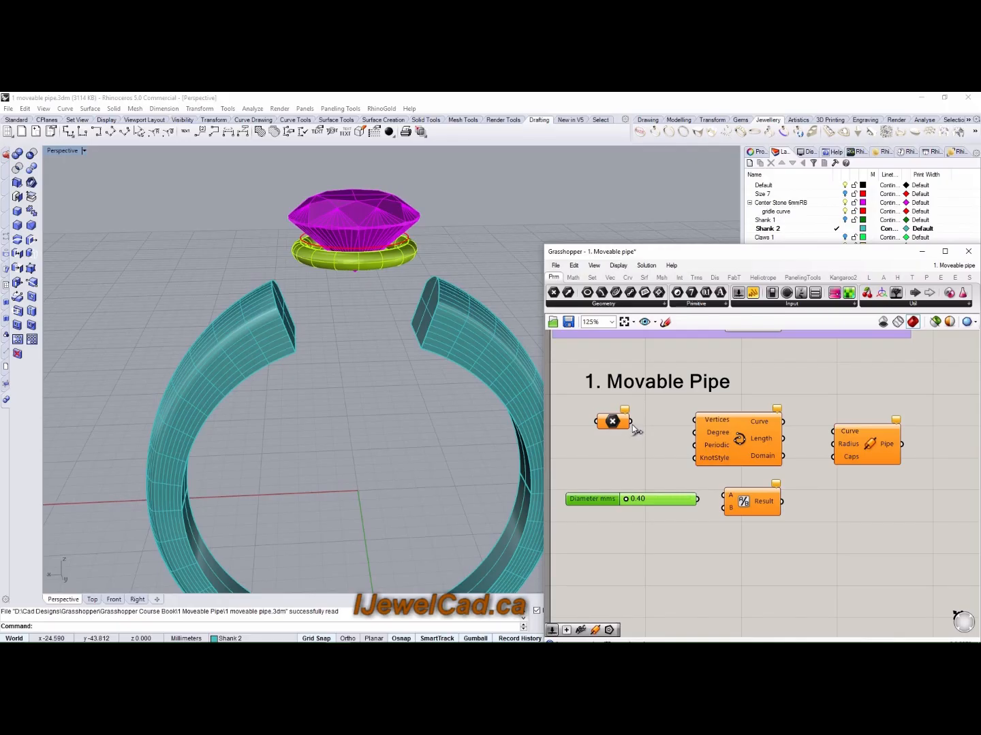
scroll(632, 423, up, 3)
scroll(632, 424, up, 1)
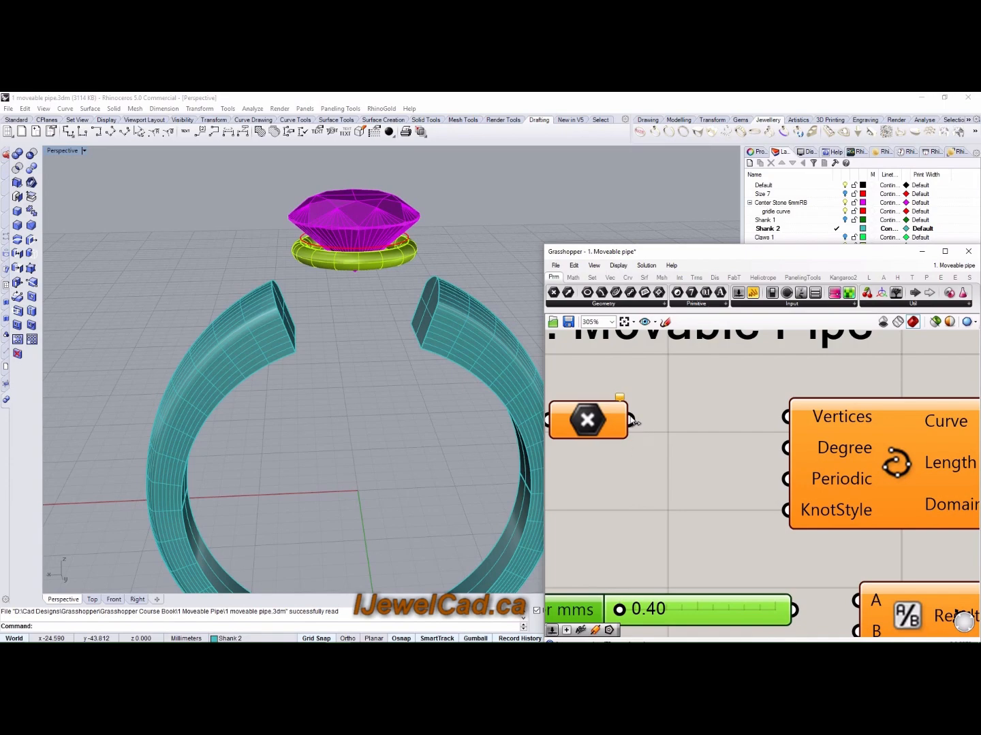
drag(633, 422, 770, 416)
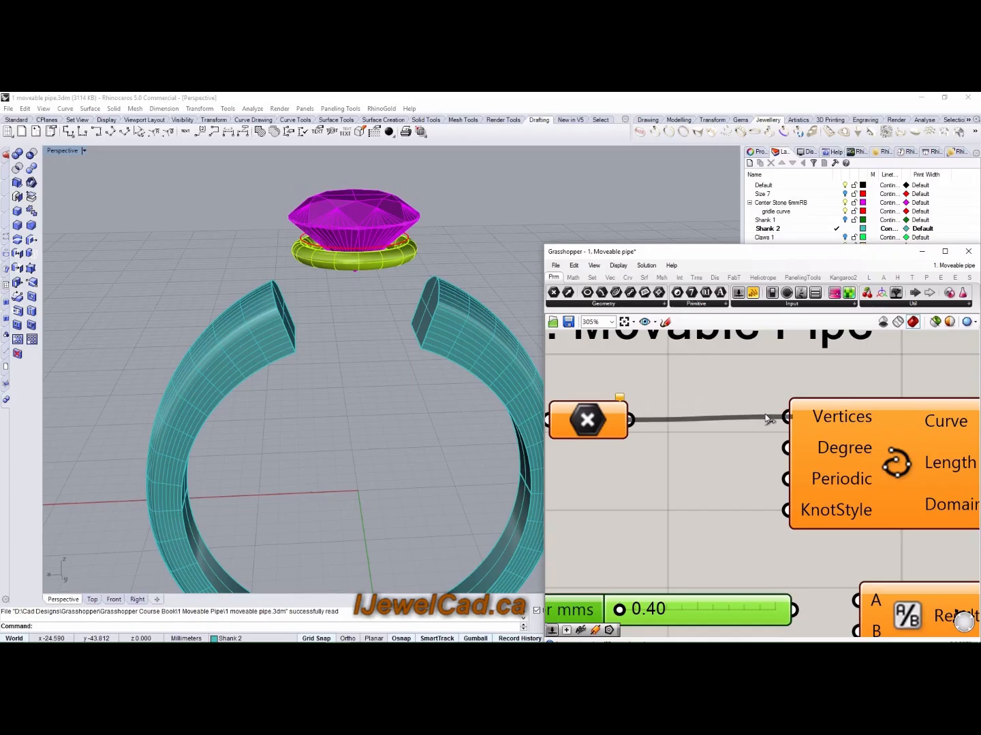
Wire the Curve output of the new Interpolate component into the Curve input of the Pipe component
right_drag(692, 455, 618, 446)
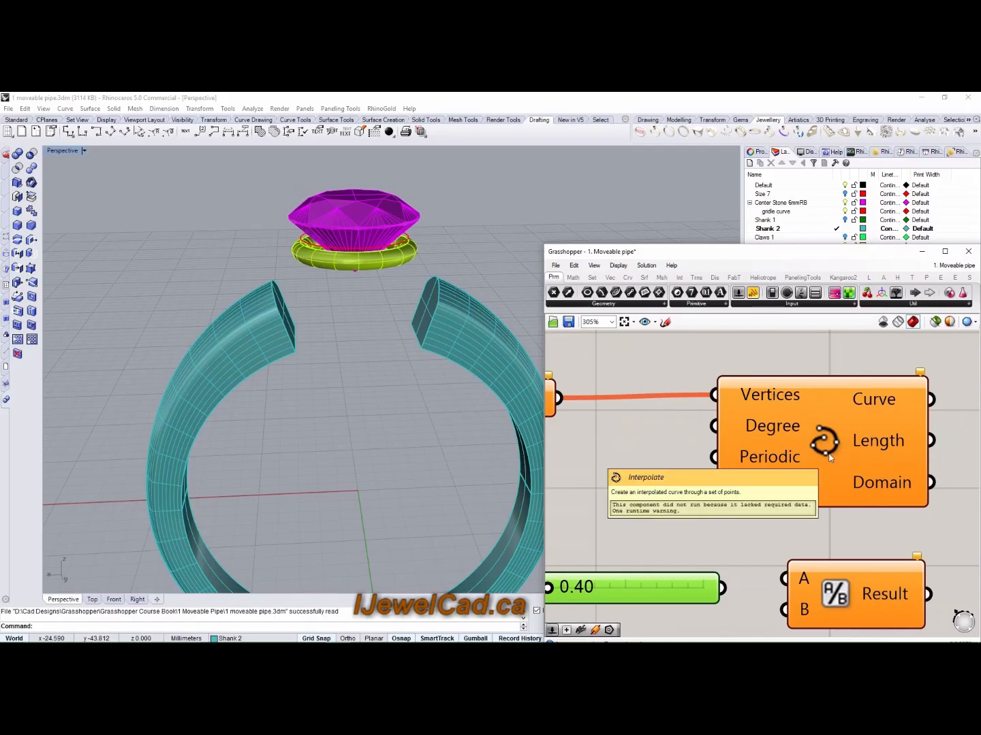
scroll(828, 371, down, 1)
right_drag(829, 371, 675, 390)
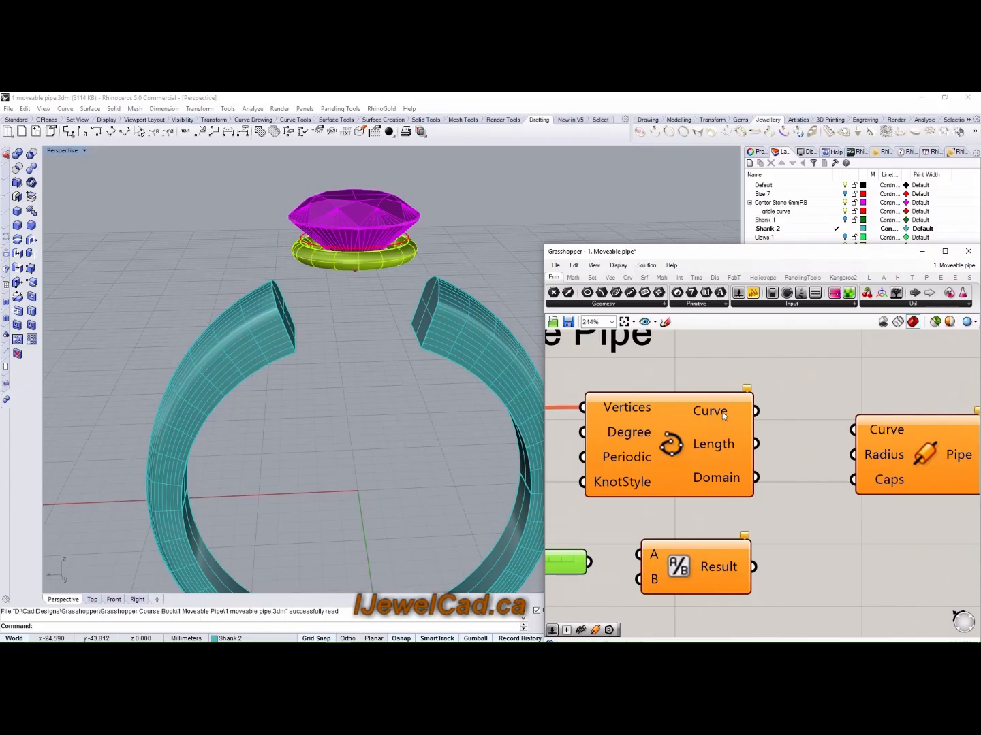
drag(762, 417, 843, 437)
Connect the Diameter mms slider to the A input of the Division component
right_drag(780, 537, 763, 505)
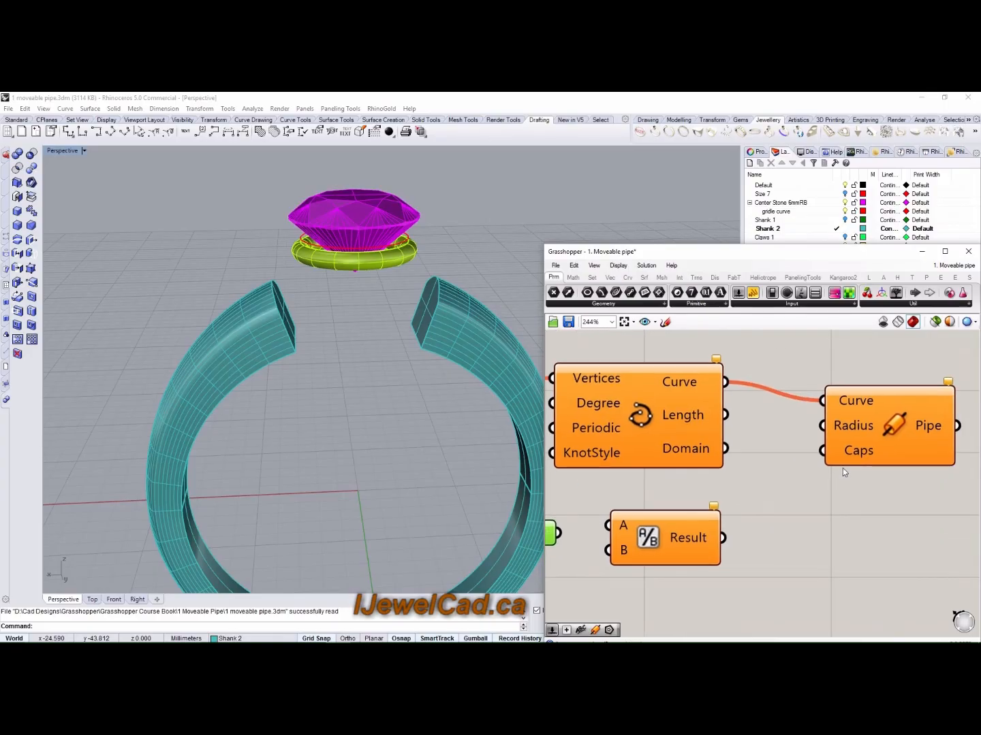
right_drag(837, 488, 773, 490)
right_drag(714, 535, 818, 510)
scroll(817, 495, down, 4)
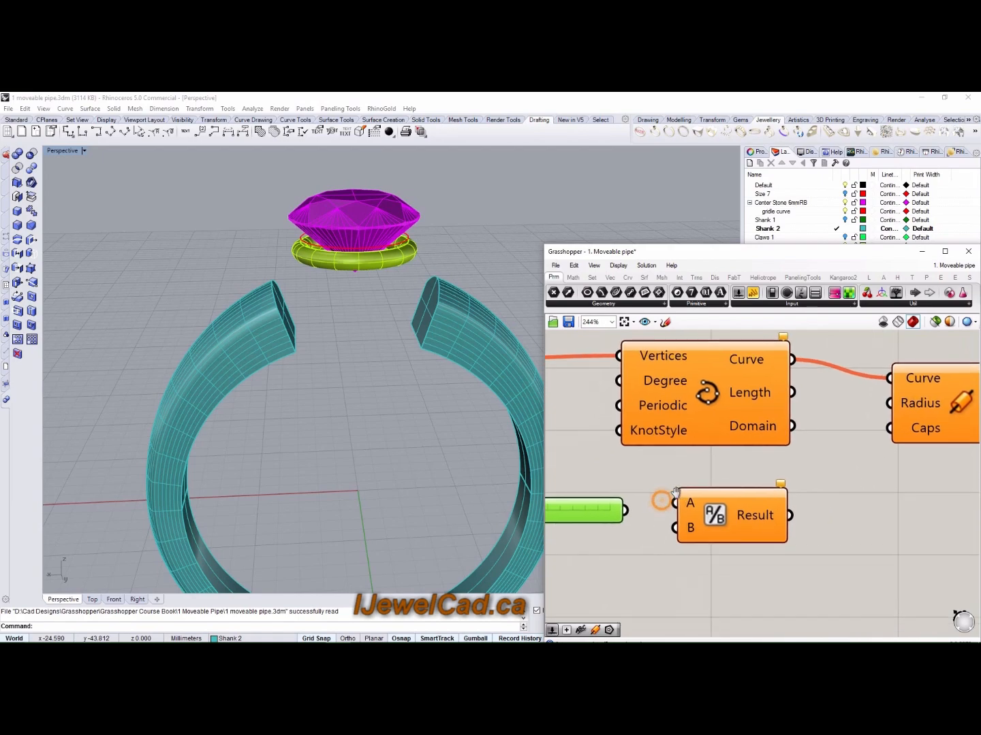
right_drag(633, 539, 664, 536)
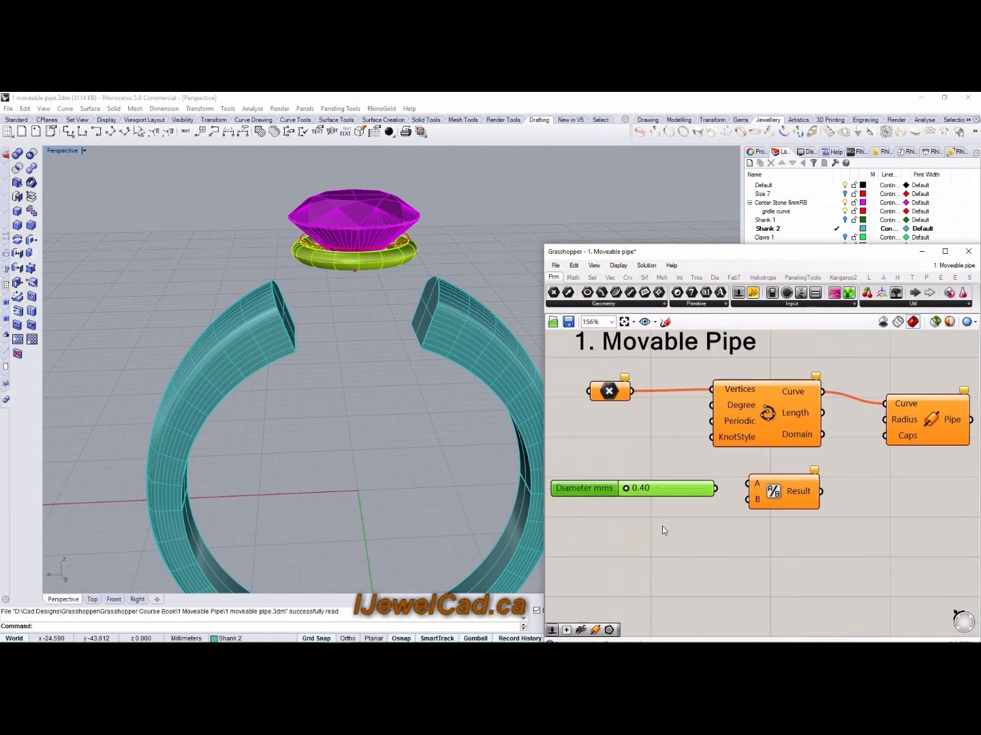
drag(714, 488, 748, 484)
Wire the Division component's Result output into the Radius input of the Pipe component
right_drag(728, 532, 657, 511)
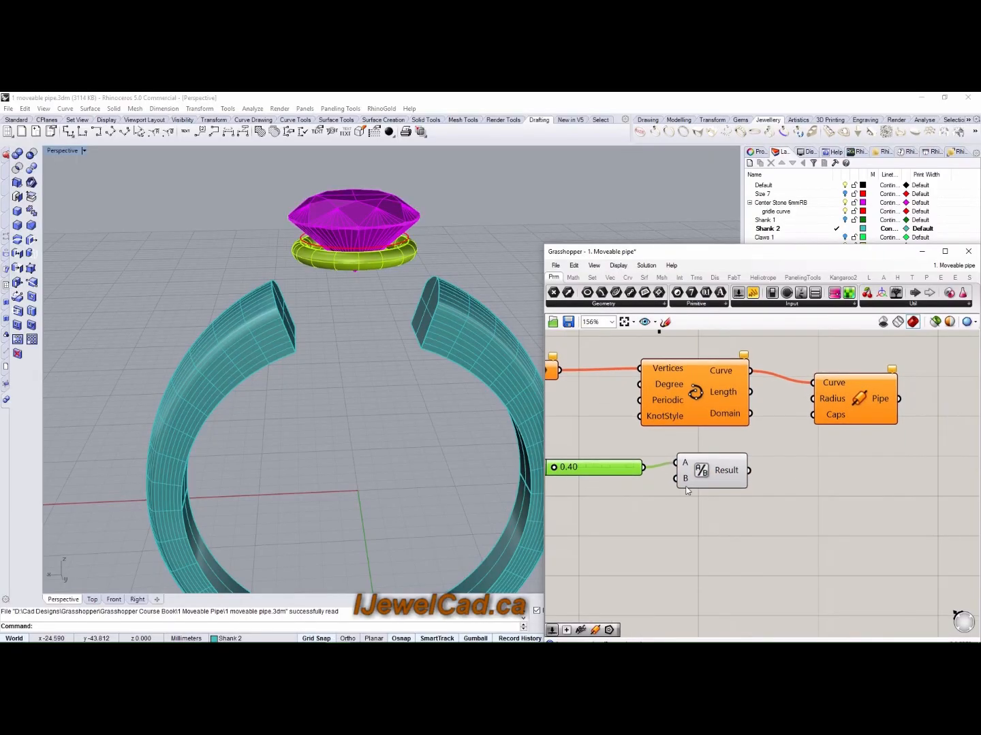
mouse_move(741, 472)
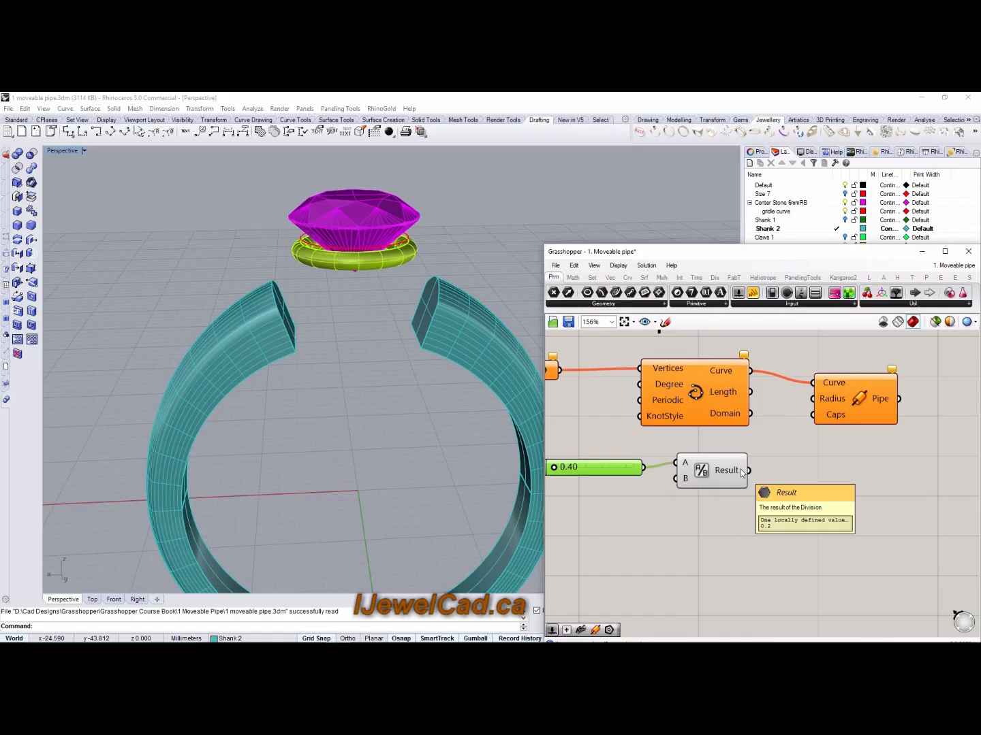
drag(748, 469, 806, 403)
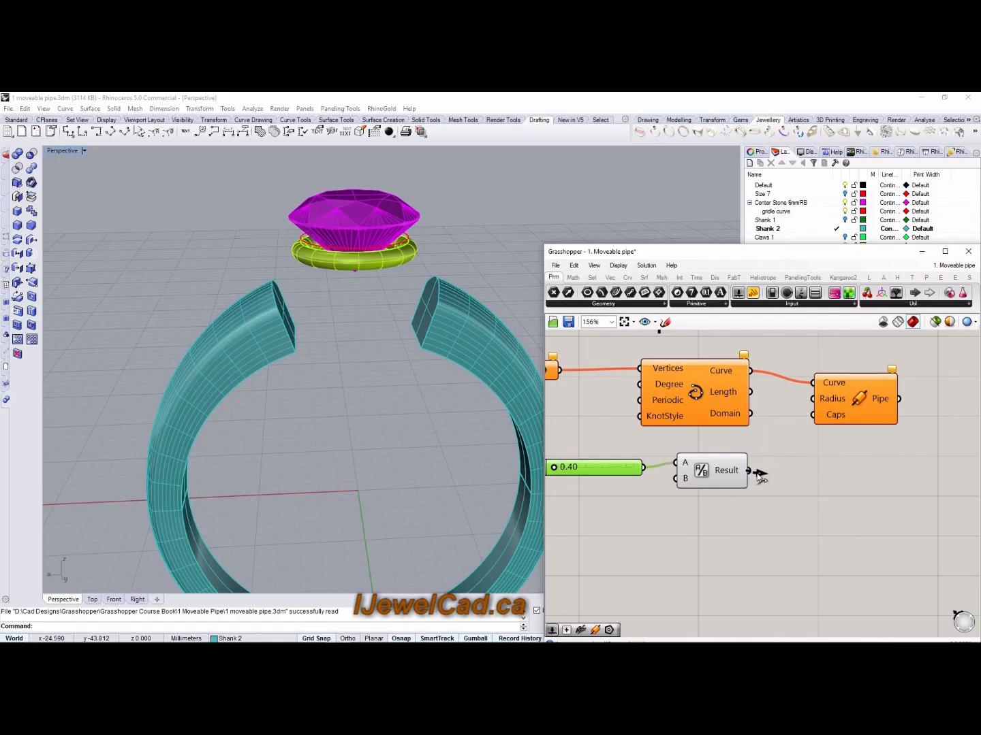
right_drag(816, 465, 831, 491)
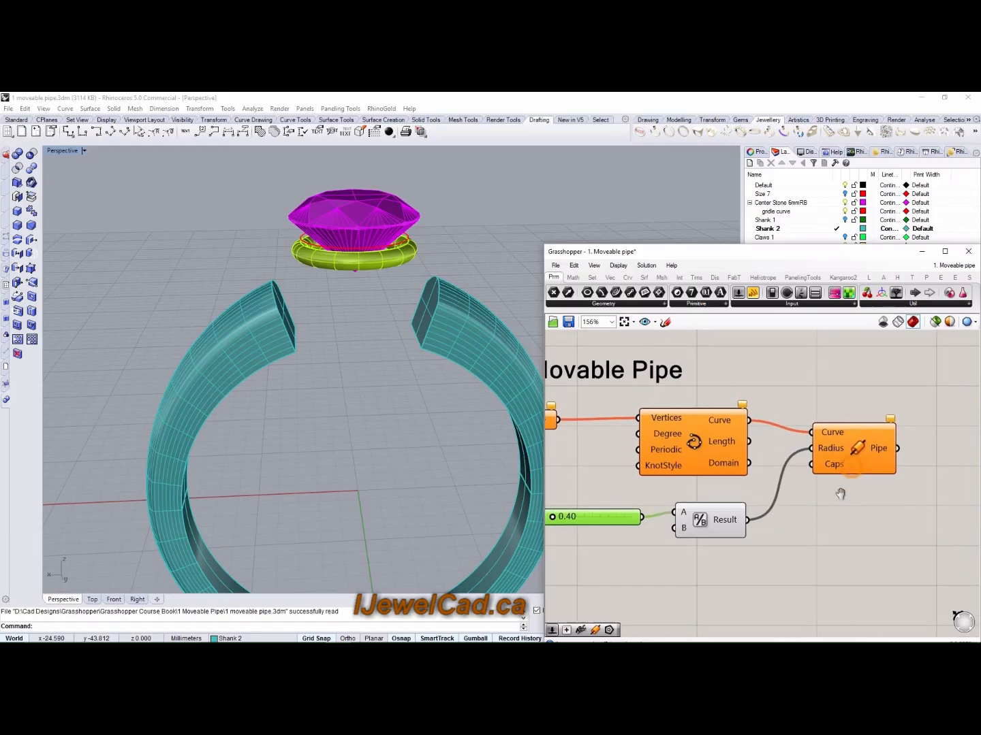
Set the Caps option of the new Pipe component to Round
scroll(833, 490, up, 5)
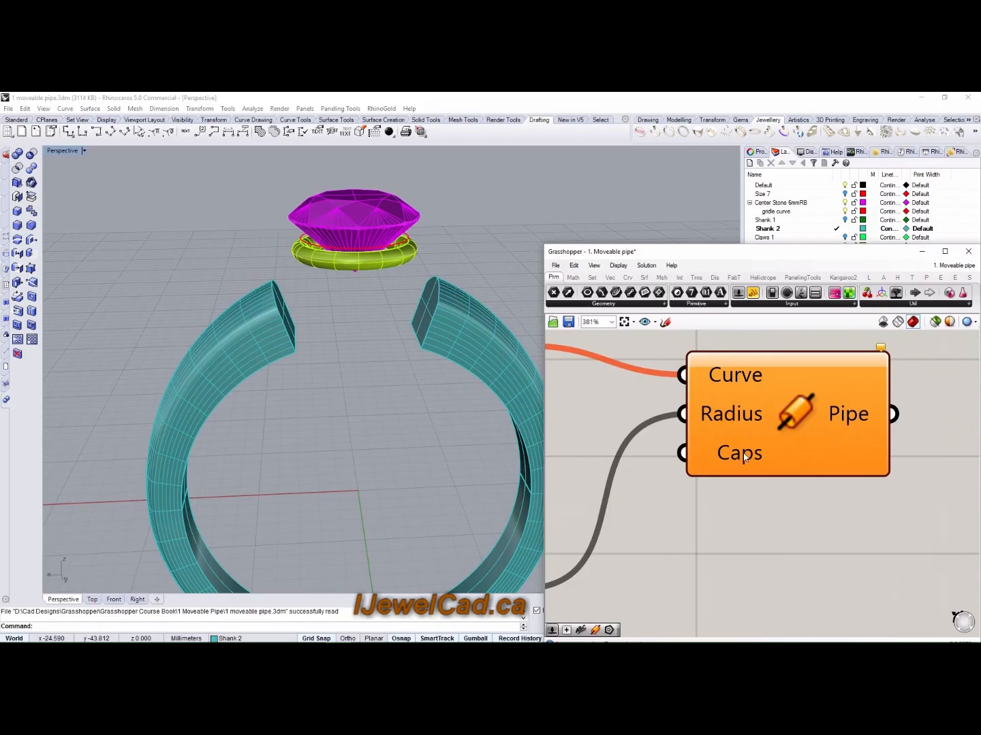
right_click(745, 457)
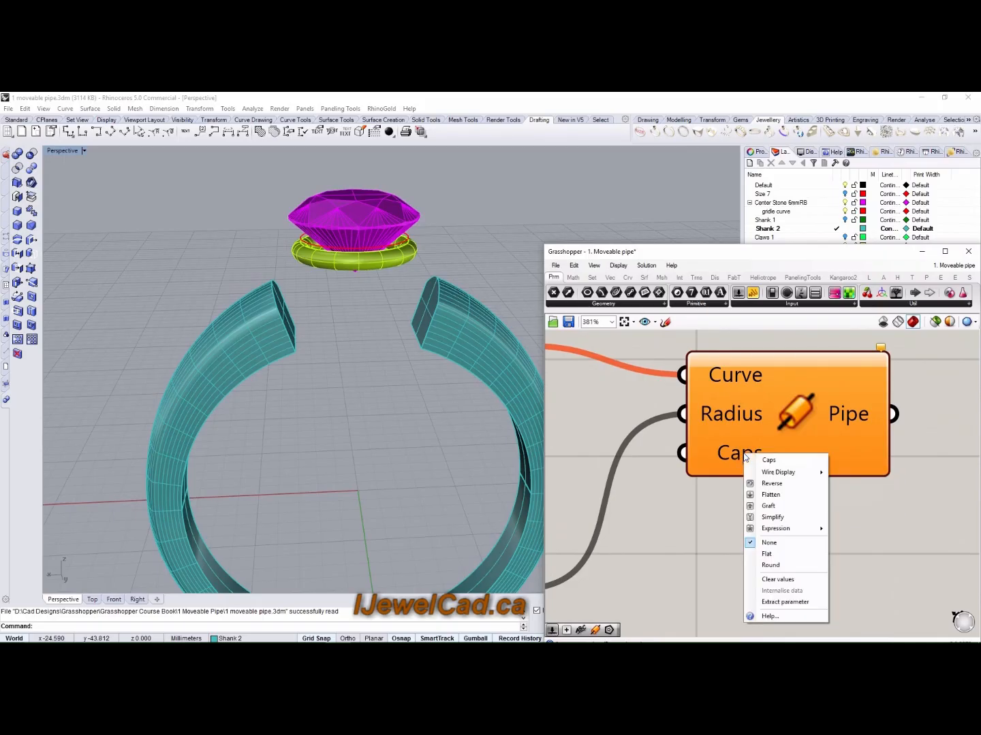
click(768, 568)
scroll(755, 516, down, 7)
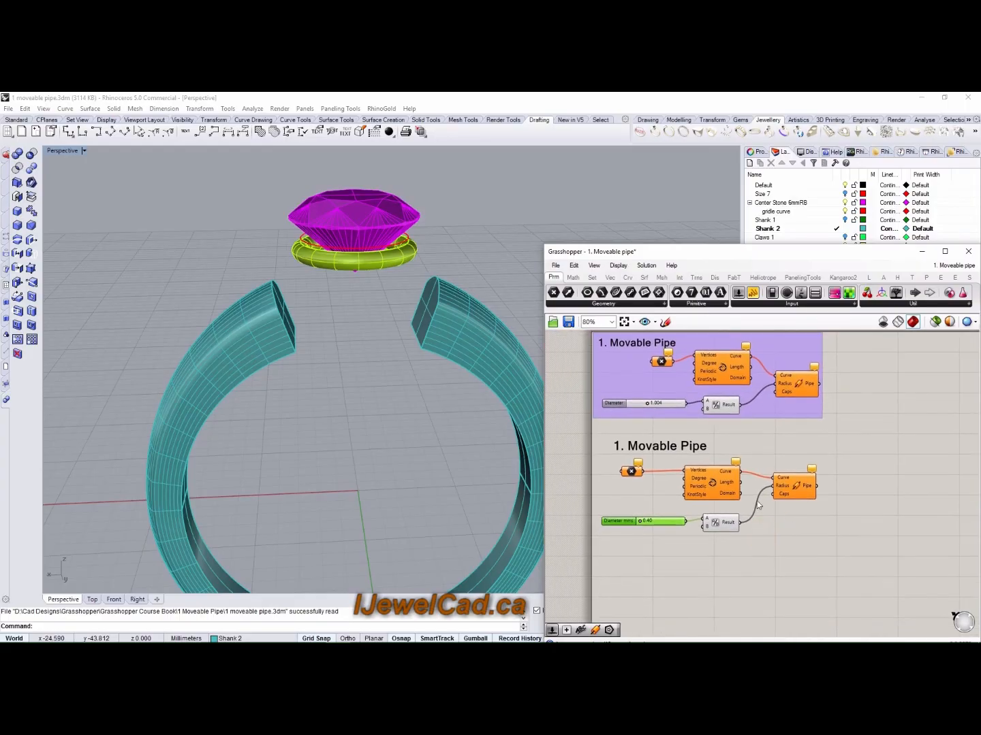
Group the new Movable Pipe title with all its components and shift the group slightly below the original definition
click(581, 431)
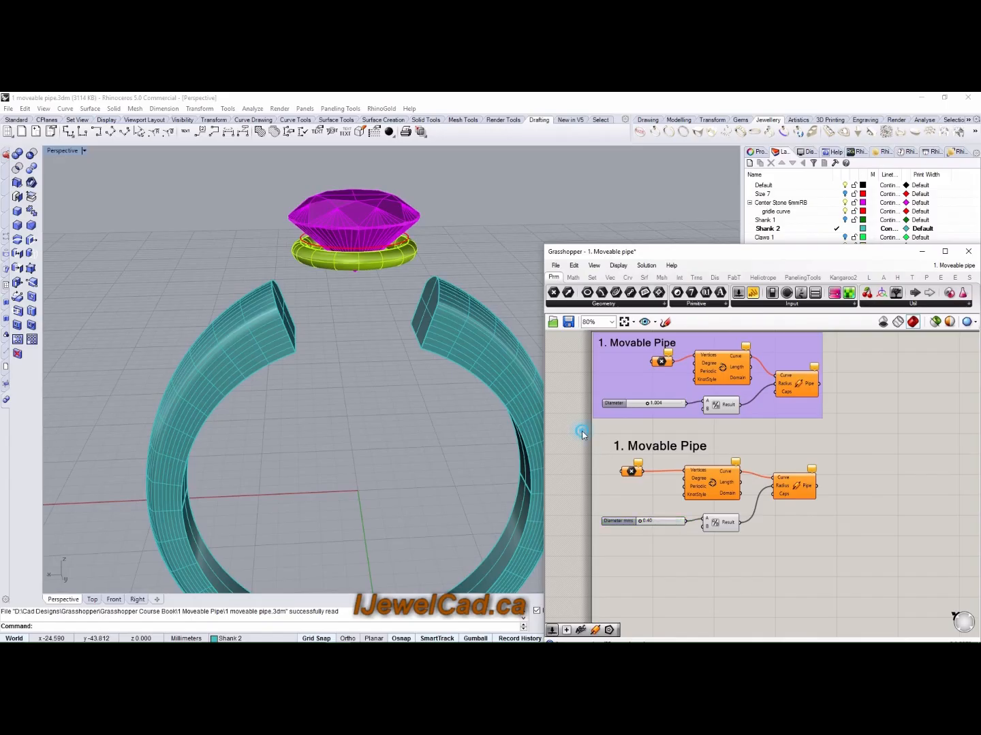
drag(581, 431, 851, 549)
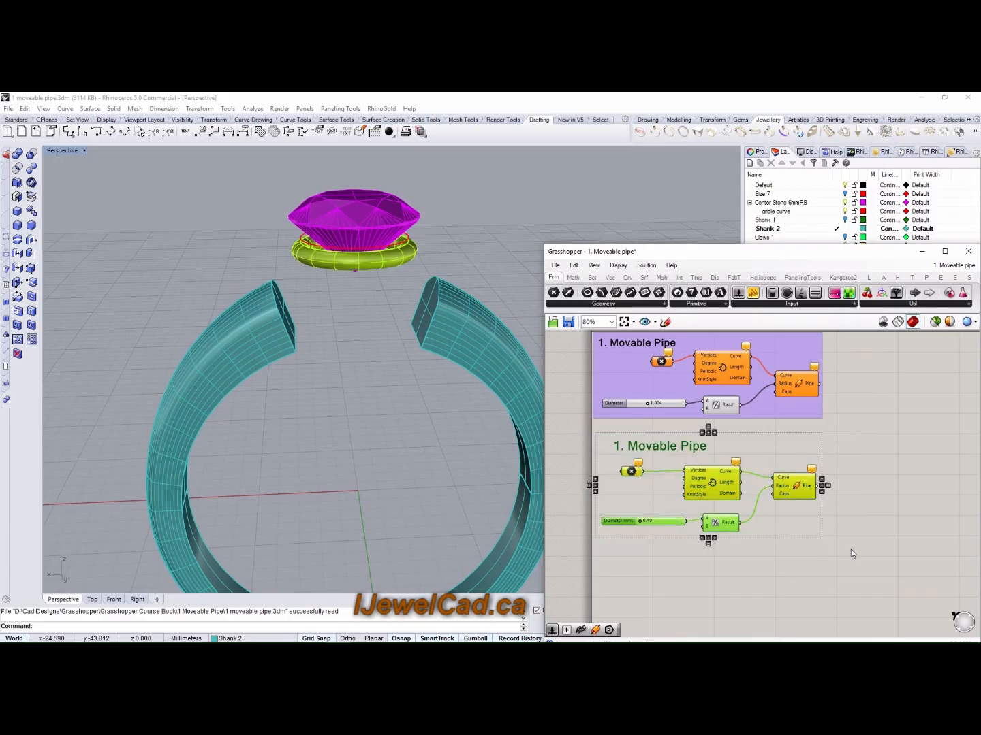
middle_click(768, 509)
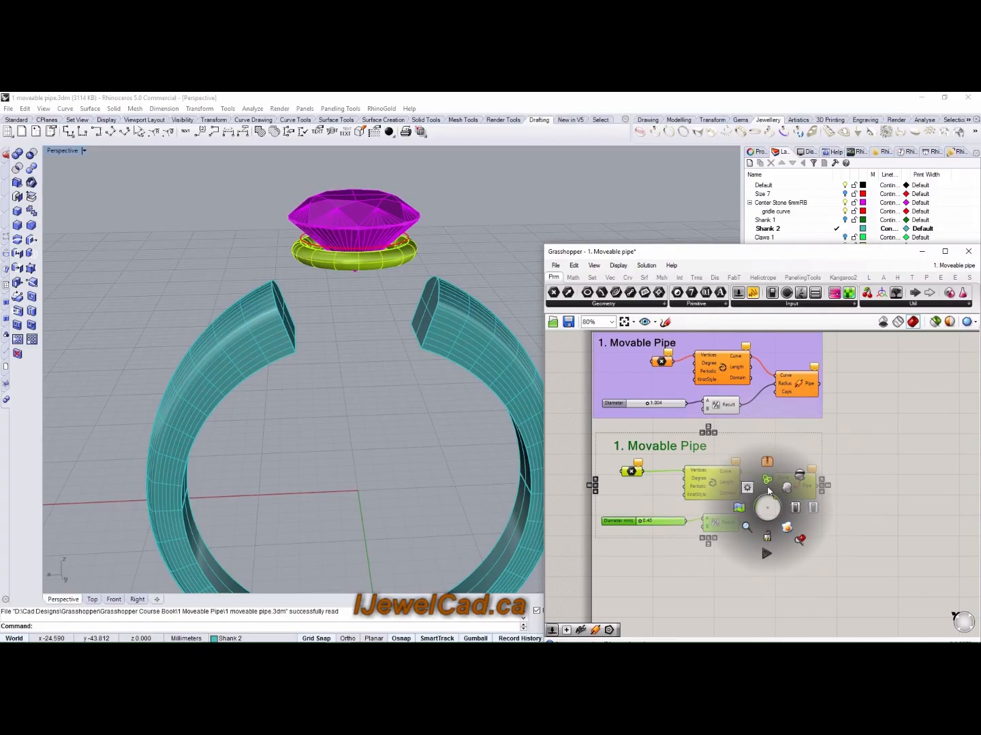
click(767, 485)
click(772, 462)
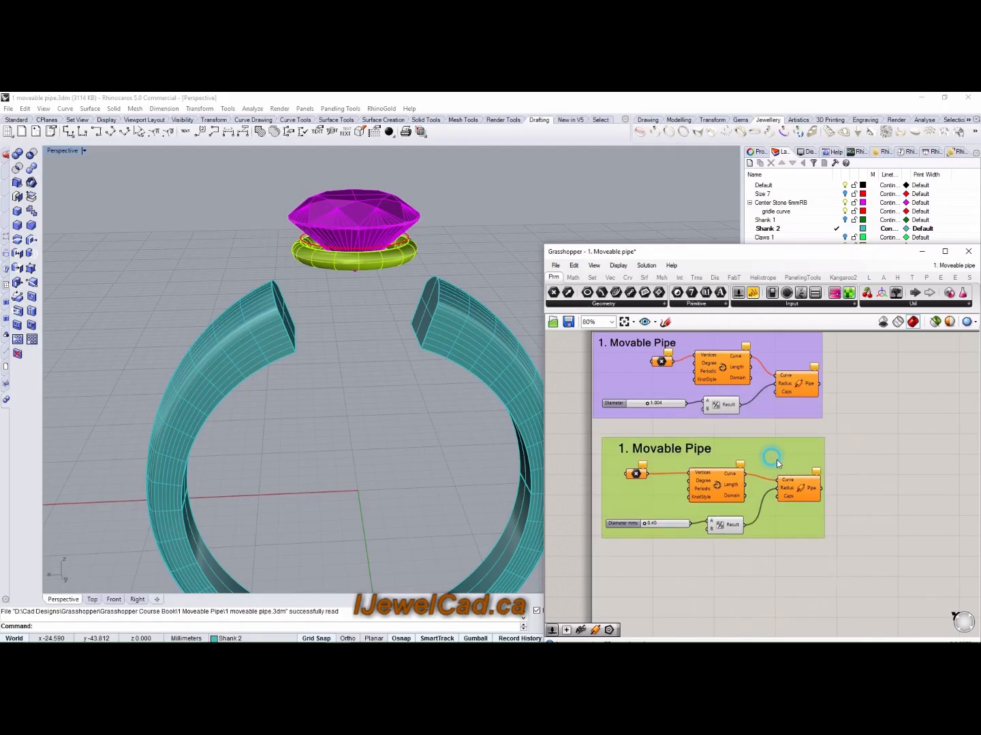
mouse_move(770, 468)
mouse_down()
mouse_move(824, 451)
mouse_move(770, 493)
mouse_move(800, 454)
mouse_move(770, 463)
mouse_up()
scroll(769, 457, up, 2)
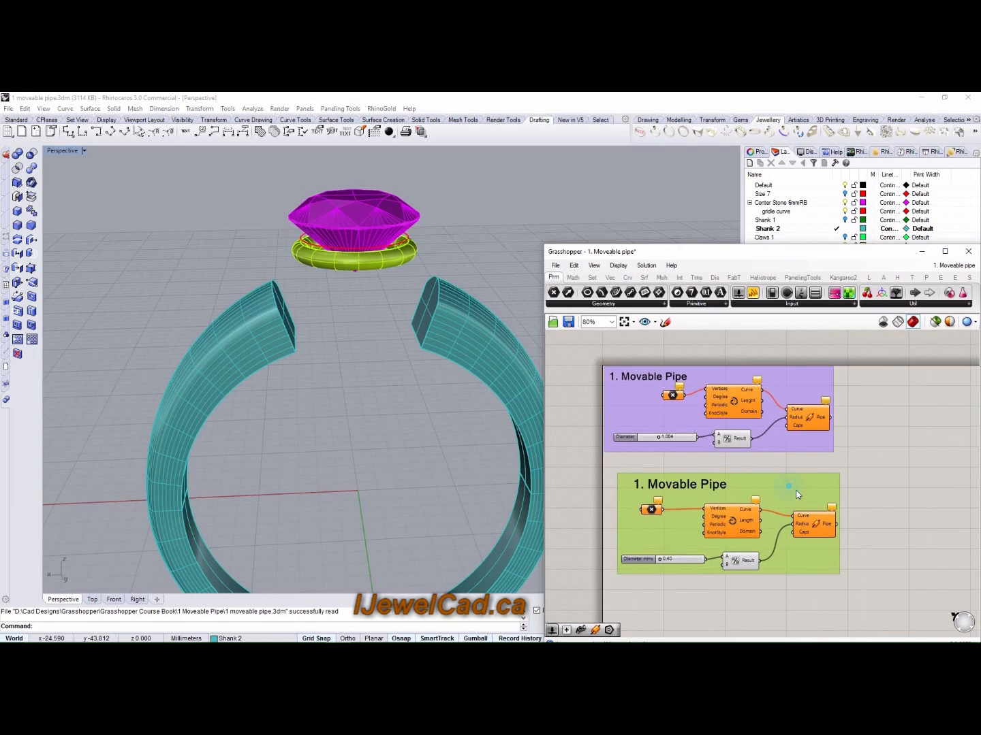
scroll(786, 487, down, 2)
scroll(780, 488, up, 1)
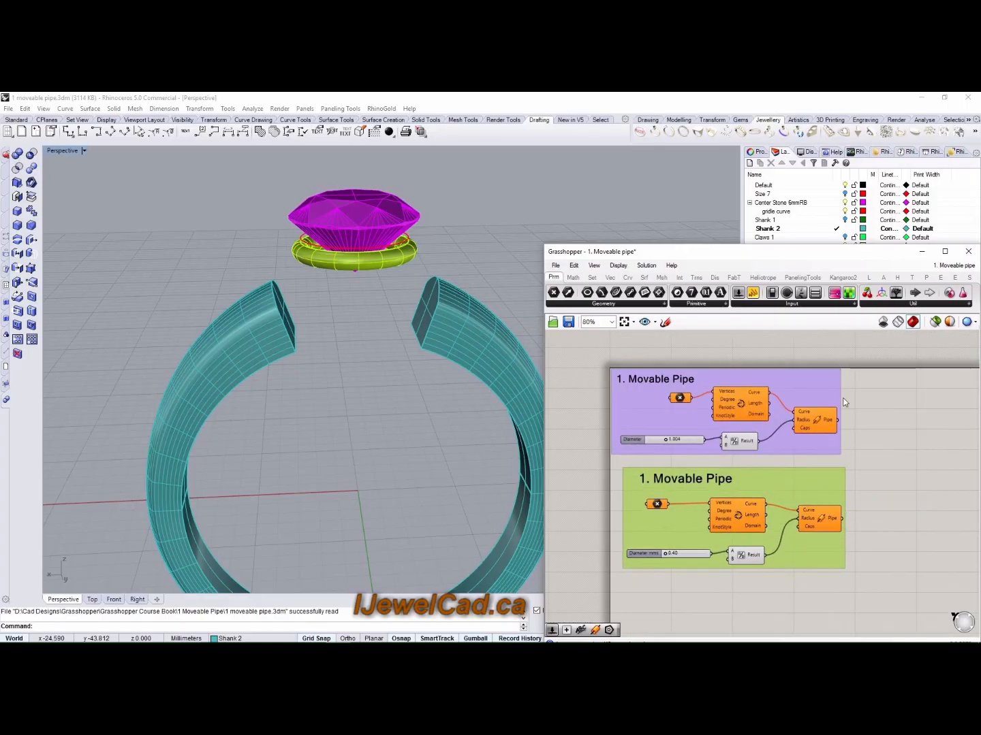
Move the Grasshopper window aside and switch Rhino from the Perspective view to a maximized Front viewport
drag(787, 256, 810, 272)
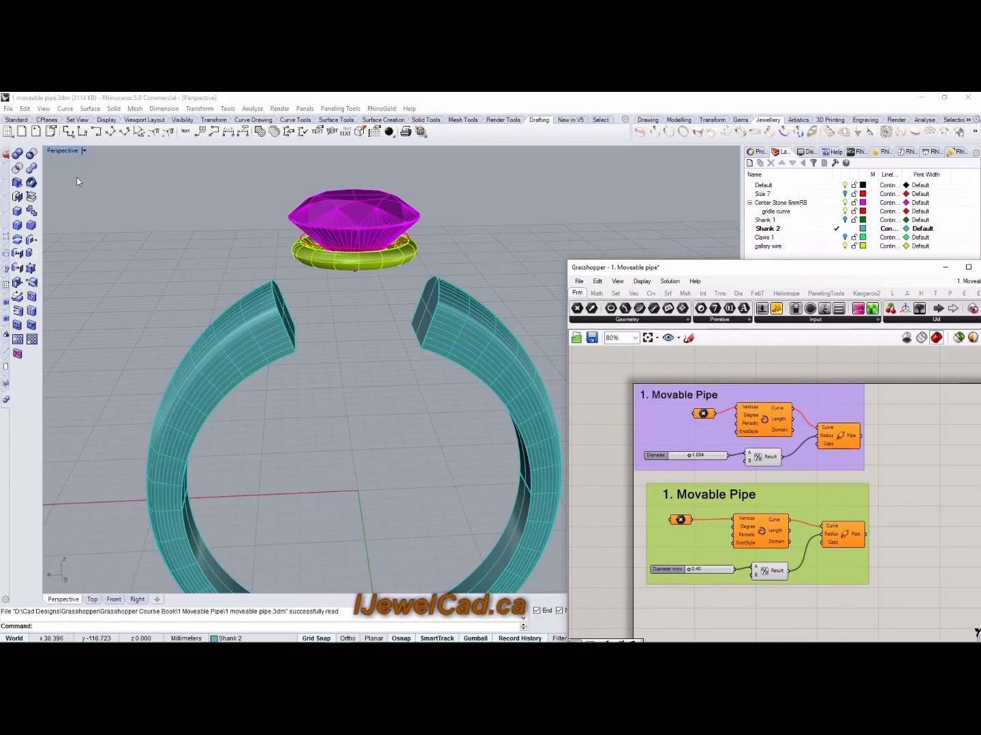
double_click(49, 155)
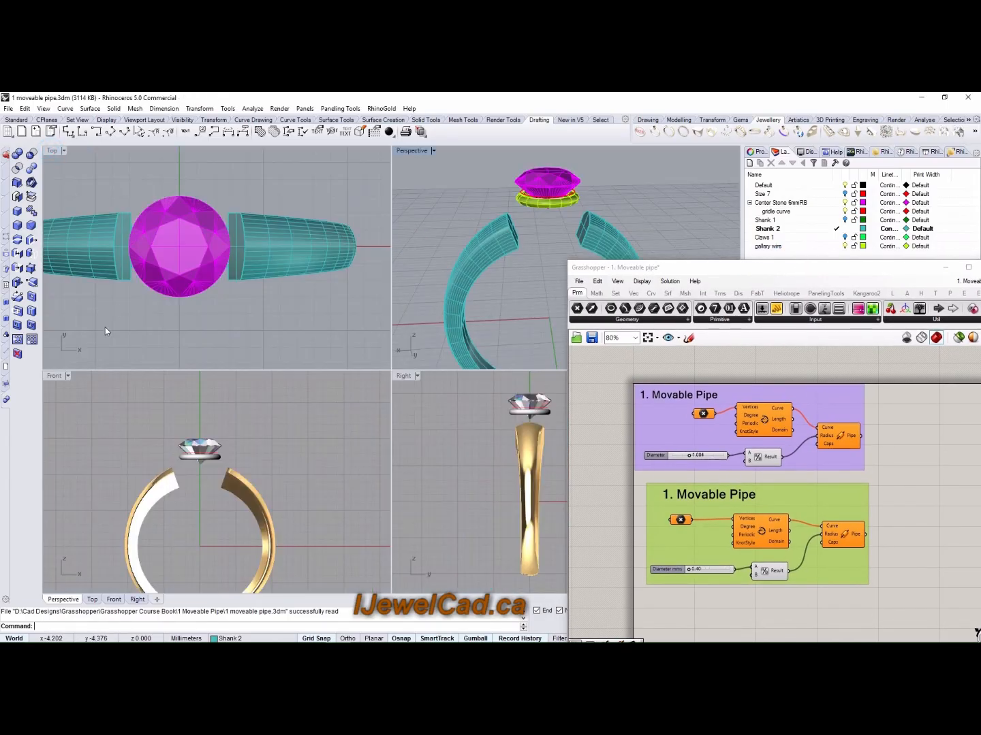
double_click(54, 377)
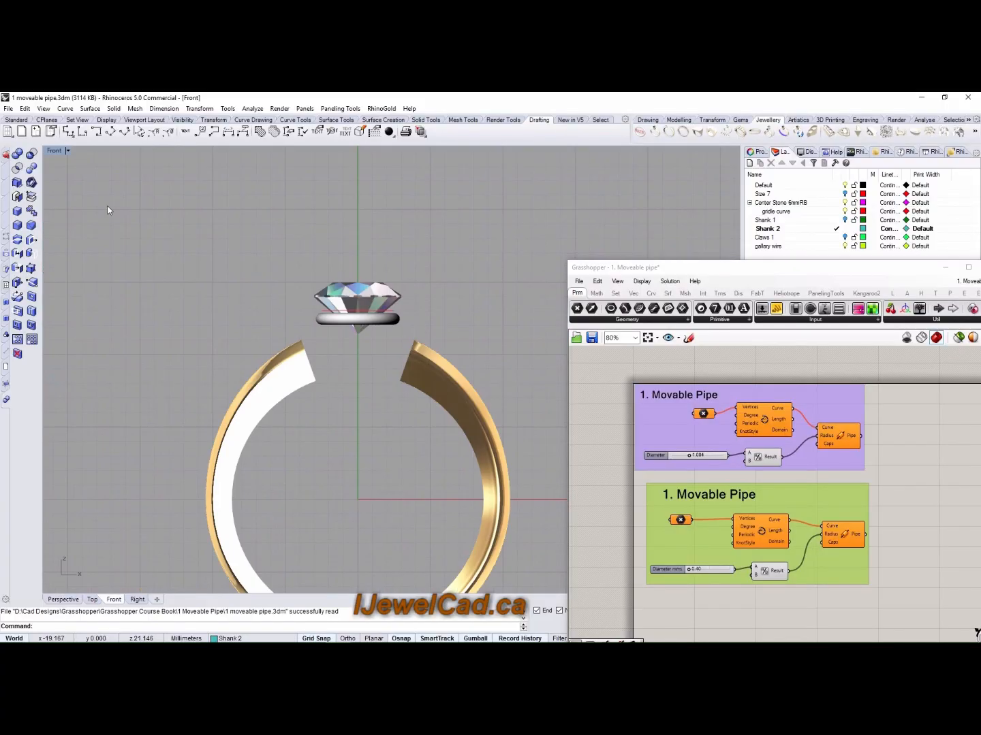
Maximize the Front viewport again and set its display mode to Shaded
scroll(185, 243, up, 2)
double_click(65, 152)
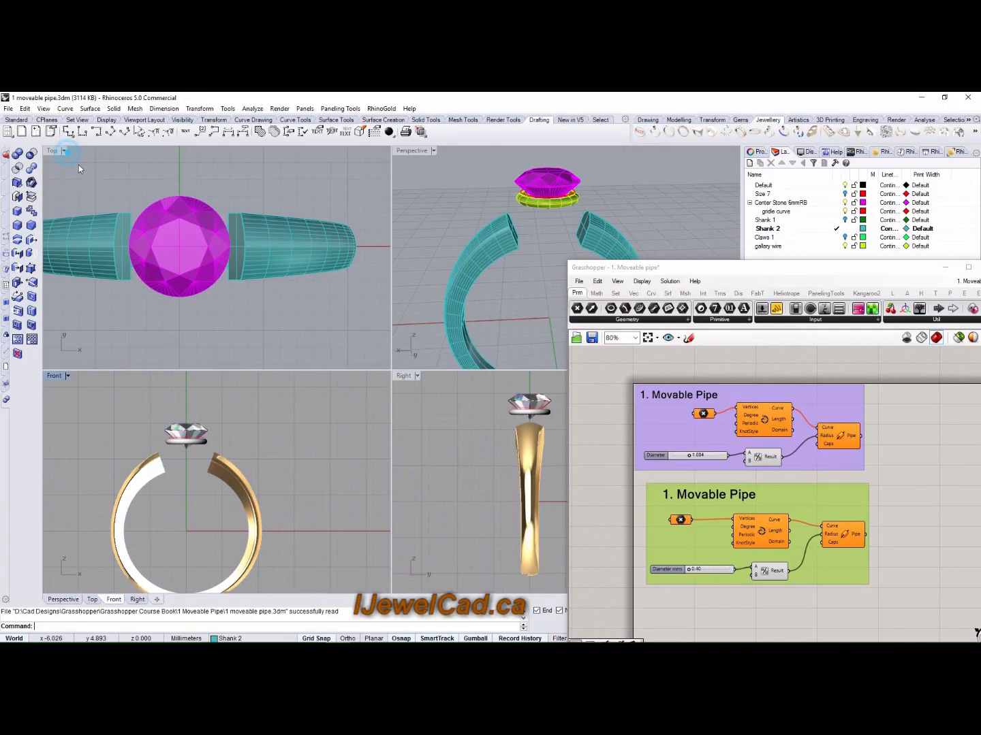
double_click(53, 376)
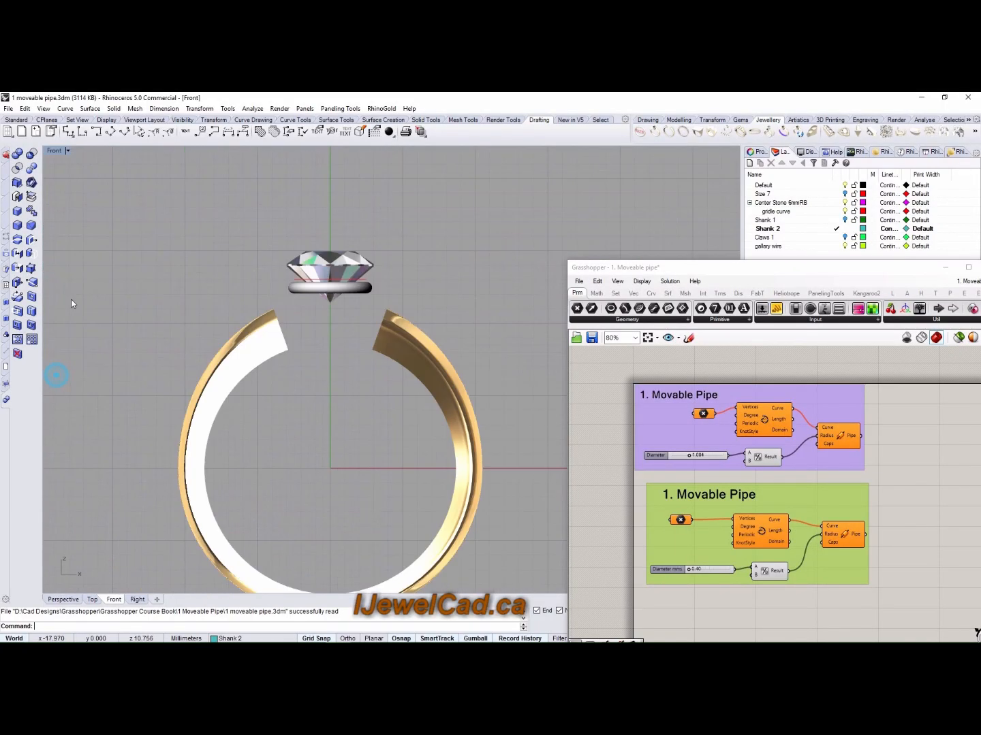
click(67, 151)
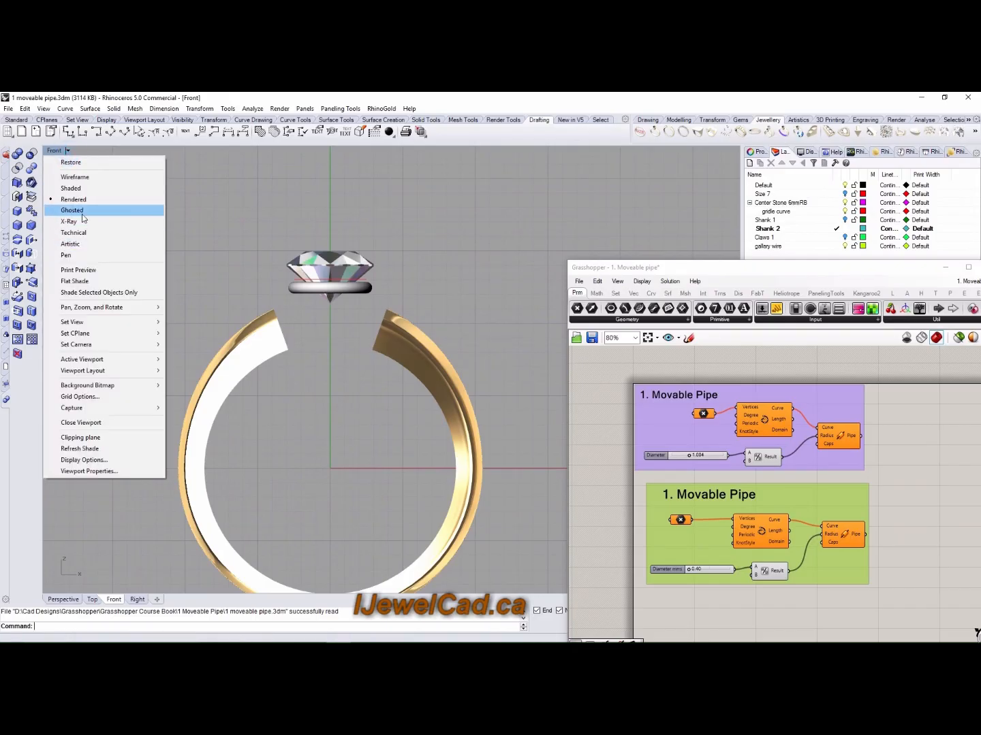
click(82, 189)
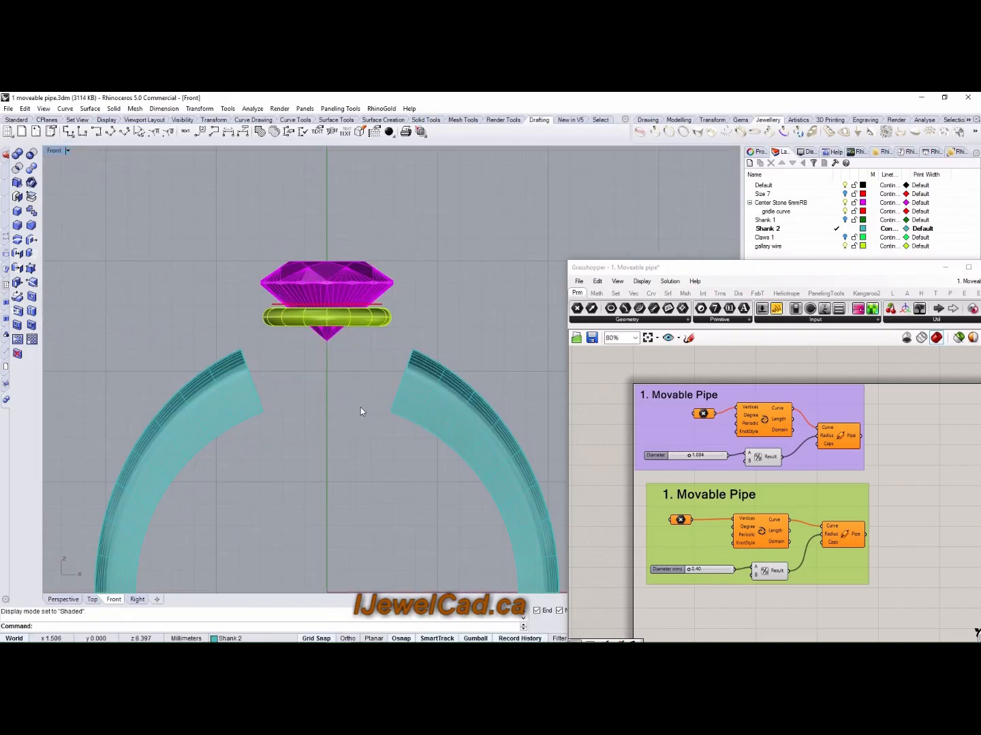
Review the new Movable Pipe definition from the Point component through the curve and Pipe components to the Diameter slider
scroll(756, 552, up, 3)
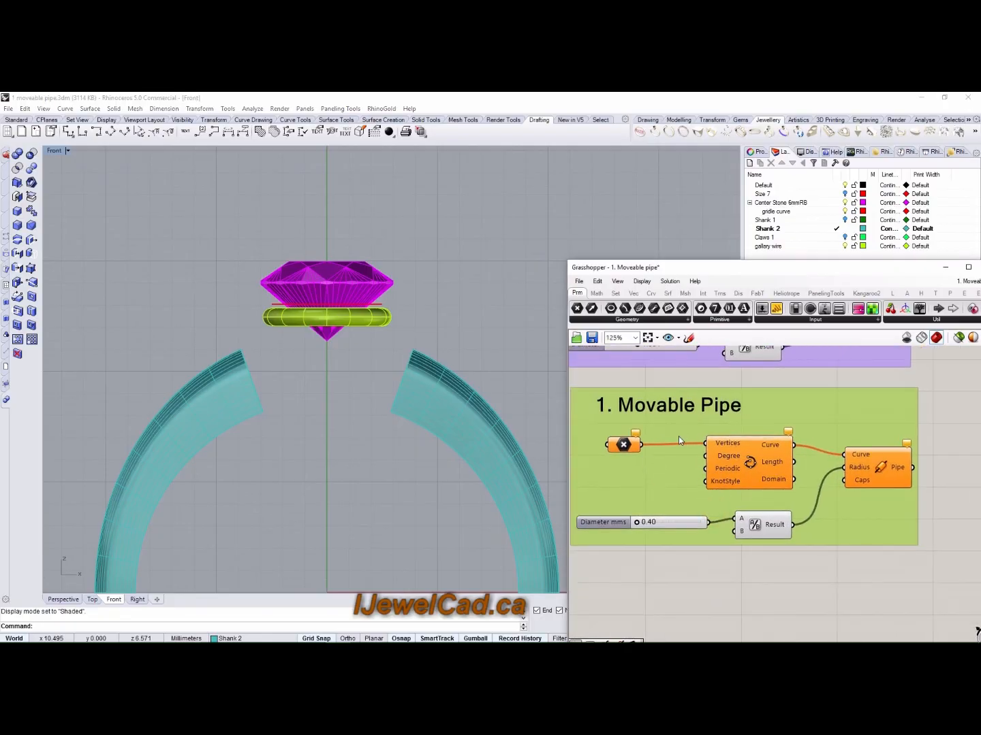
scroll(679, 437, up, 3)
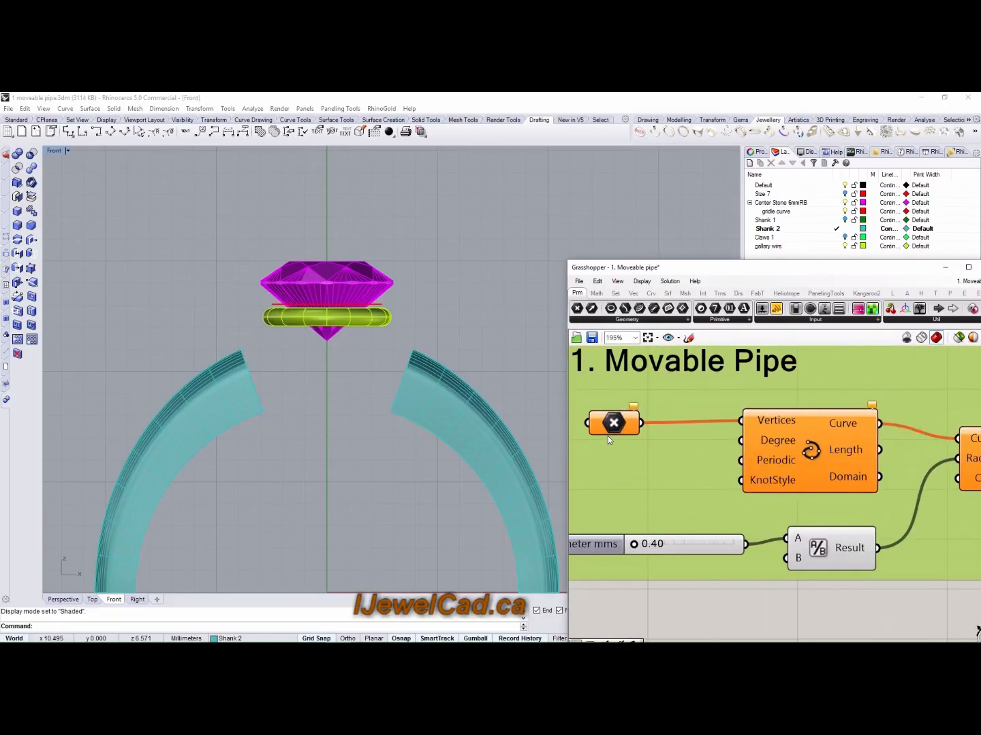
right_drag(773, 426, 698, 416)
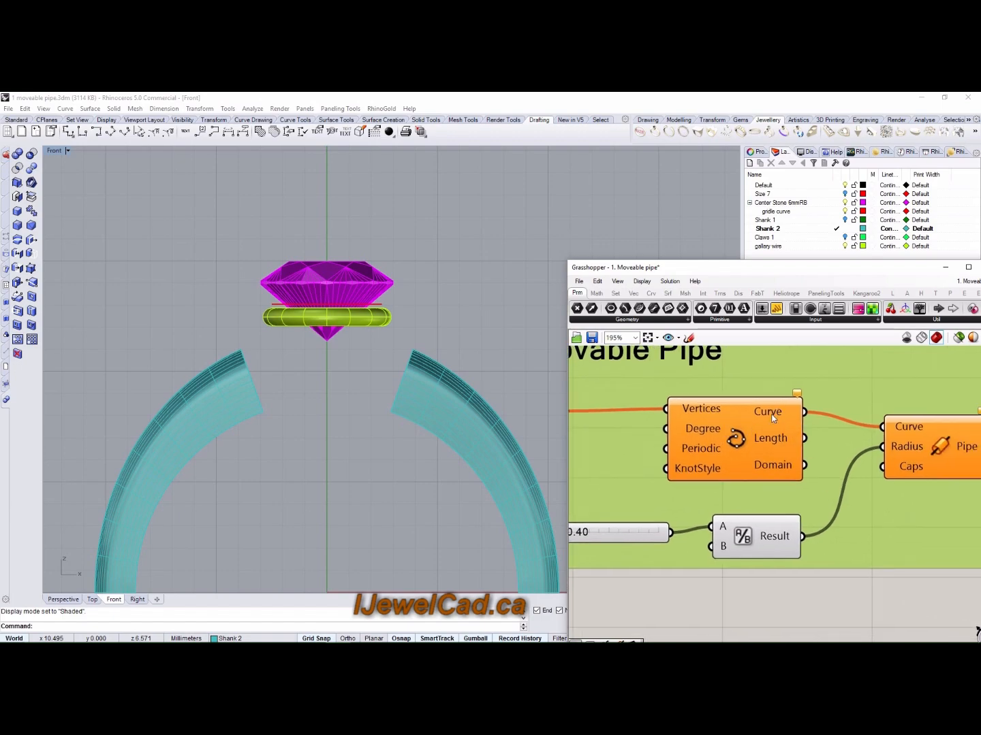
right_drag(772, 417, 684, 411)
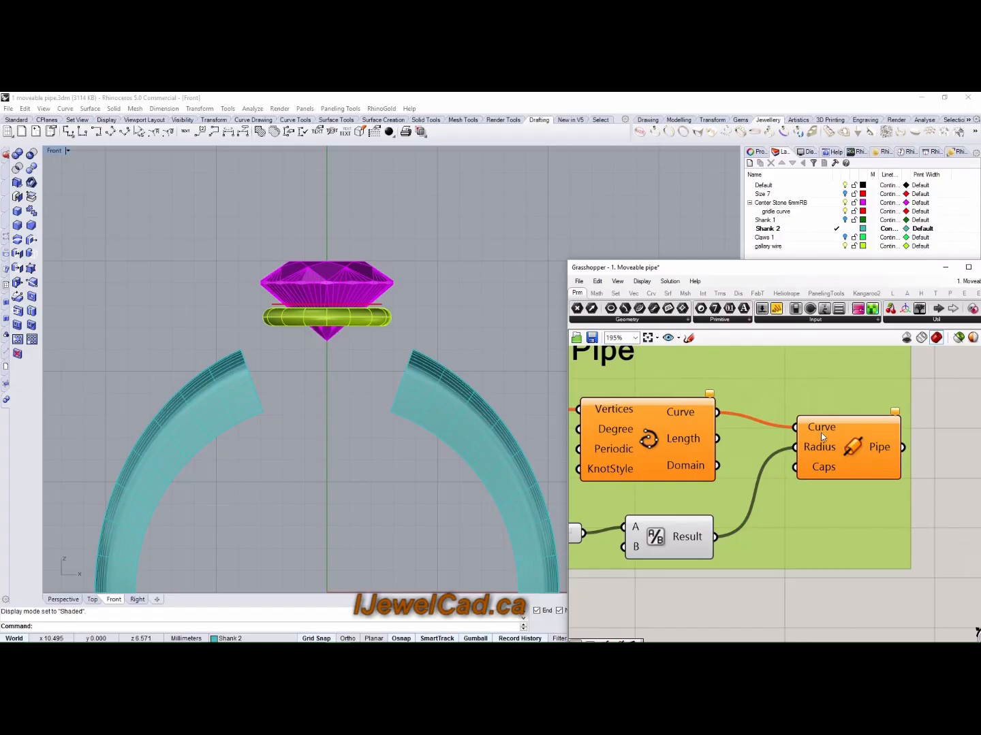
right_drag(789, 505, 904, 492)
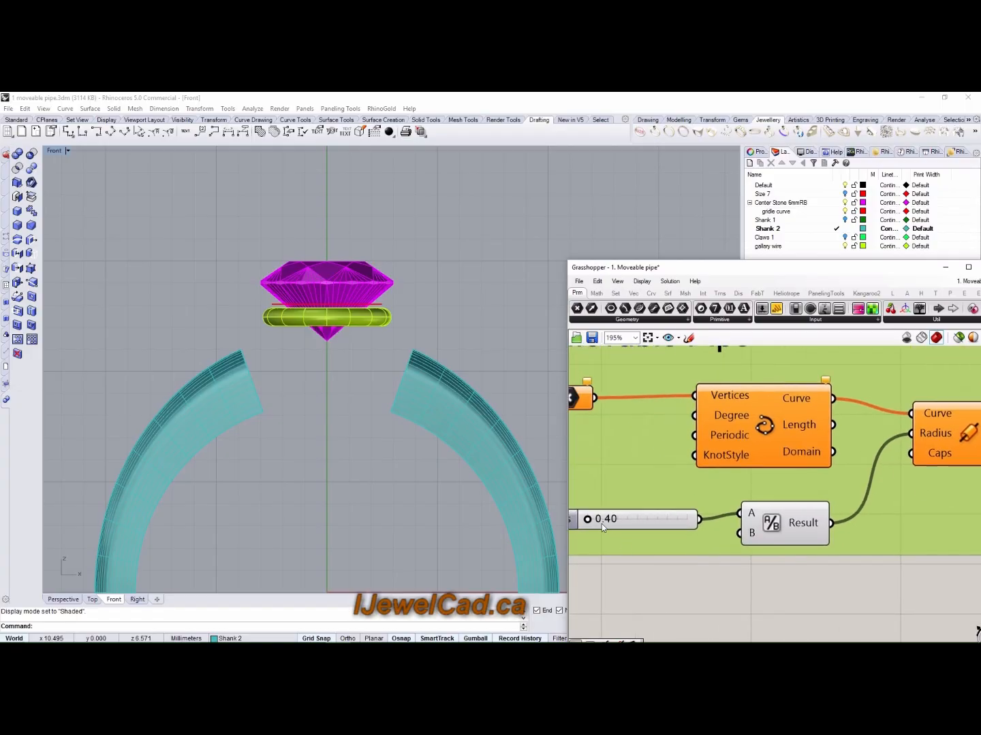
right_drag(660, 530, 739, 611)
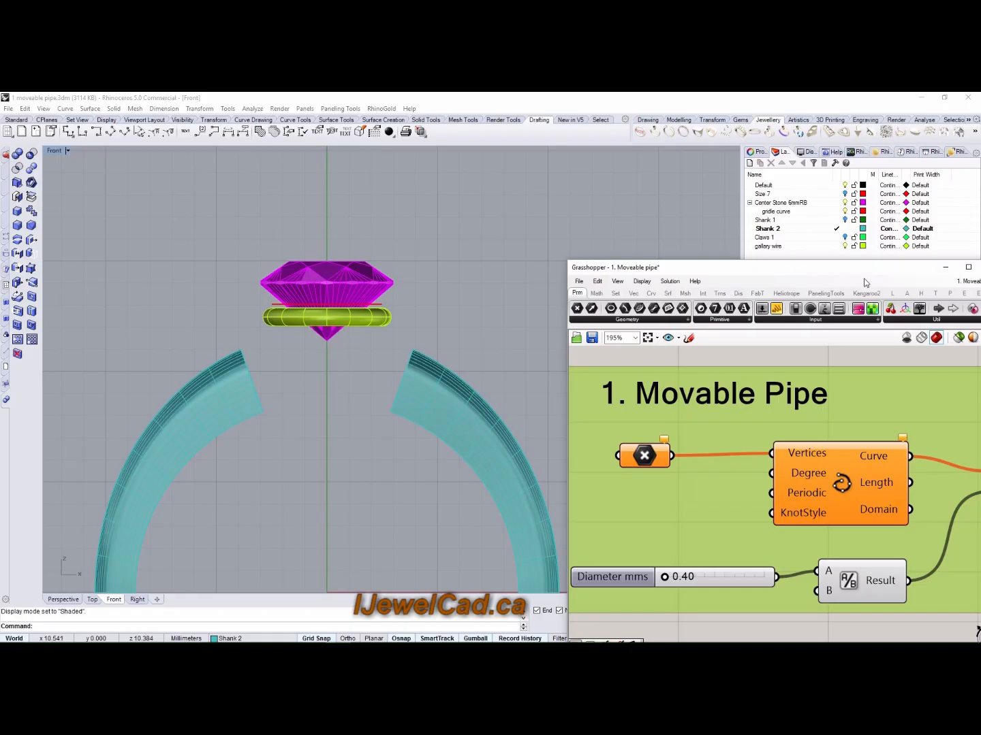
Turn on the Shank 1 layer, make it current, and hide the Shank 2 layer
click(844, 219)
click(836, 220)
click(846, 229)
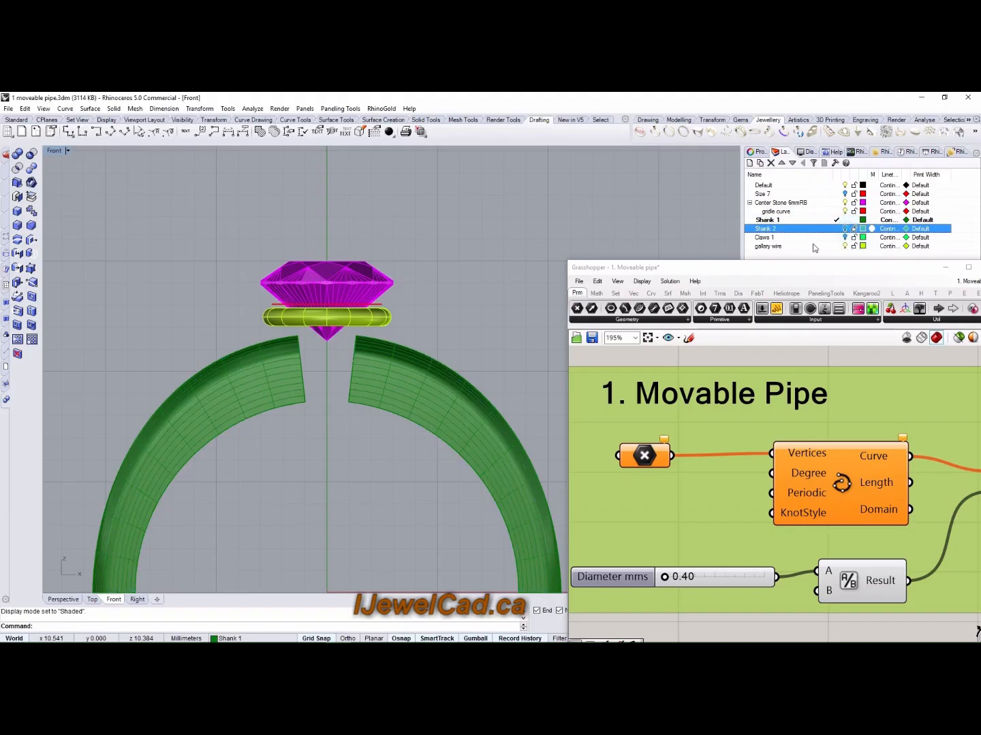
Set multiple points on the Point component, picking four in the Front view from the left shank's inner end up beside the stone
scroll(304, 358, up, 2)
right_drag(371, 345, 346, 340)
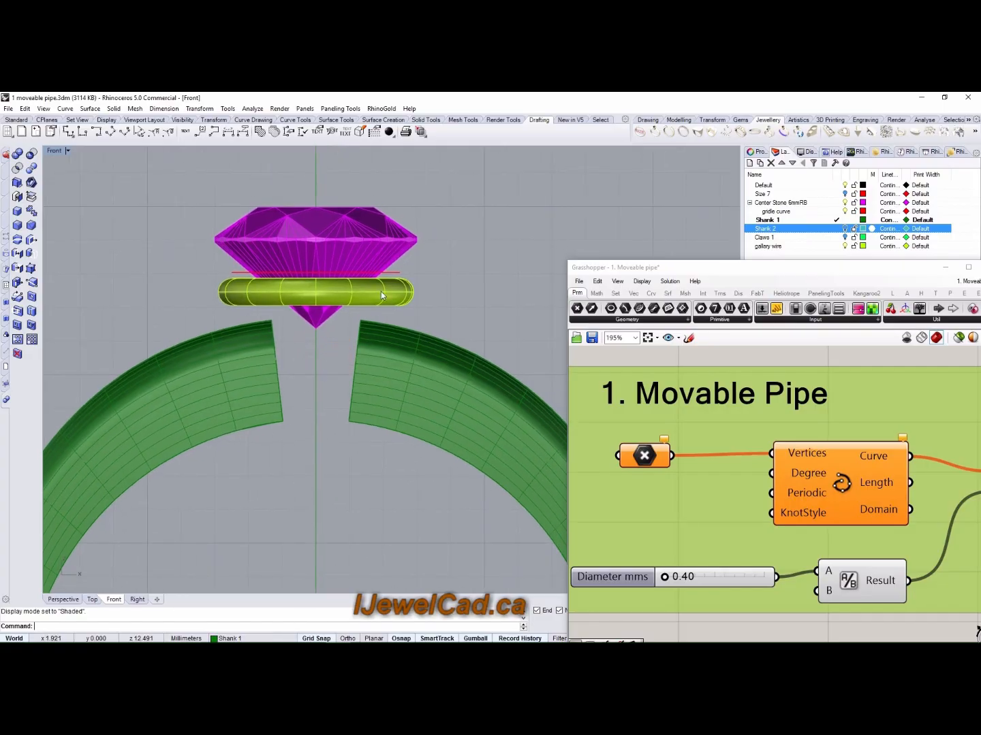
scroll(350, 413, down, 4)
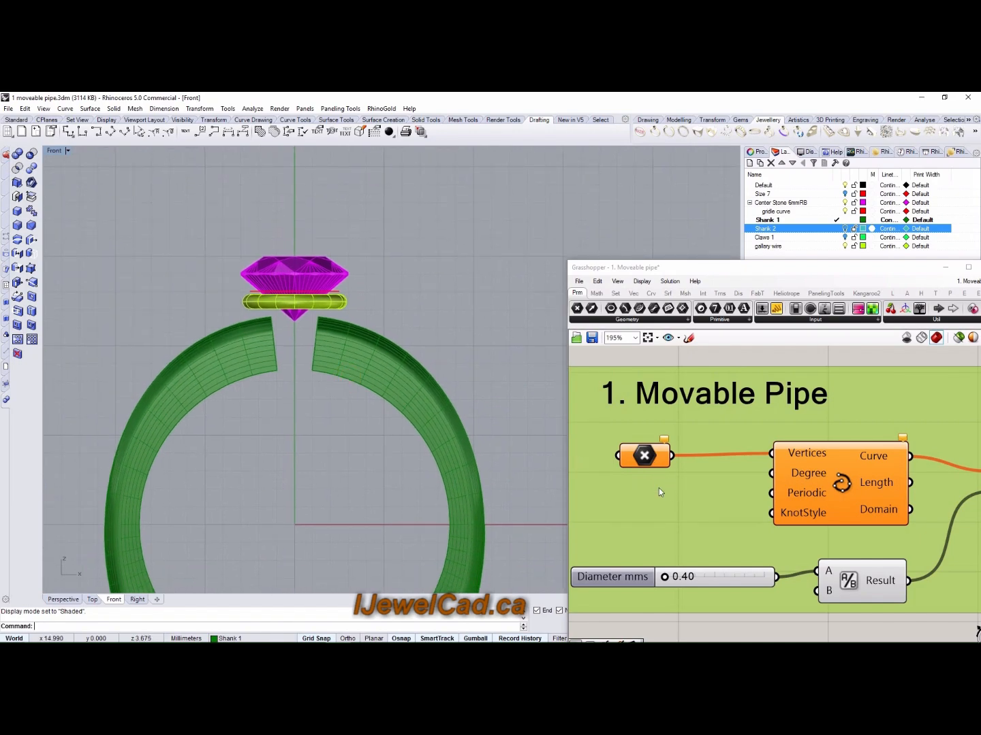
scroll(658, 481, up, 1)
right_click(643, 459)
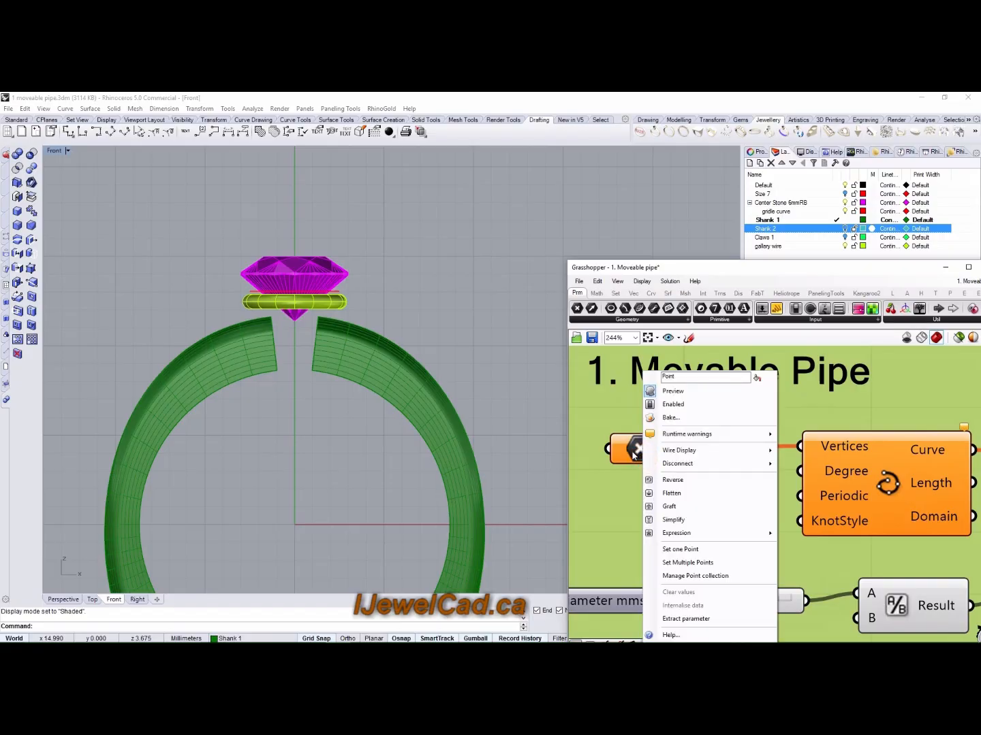
click(694, 562)
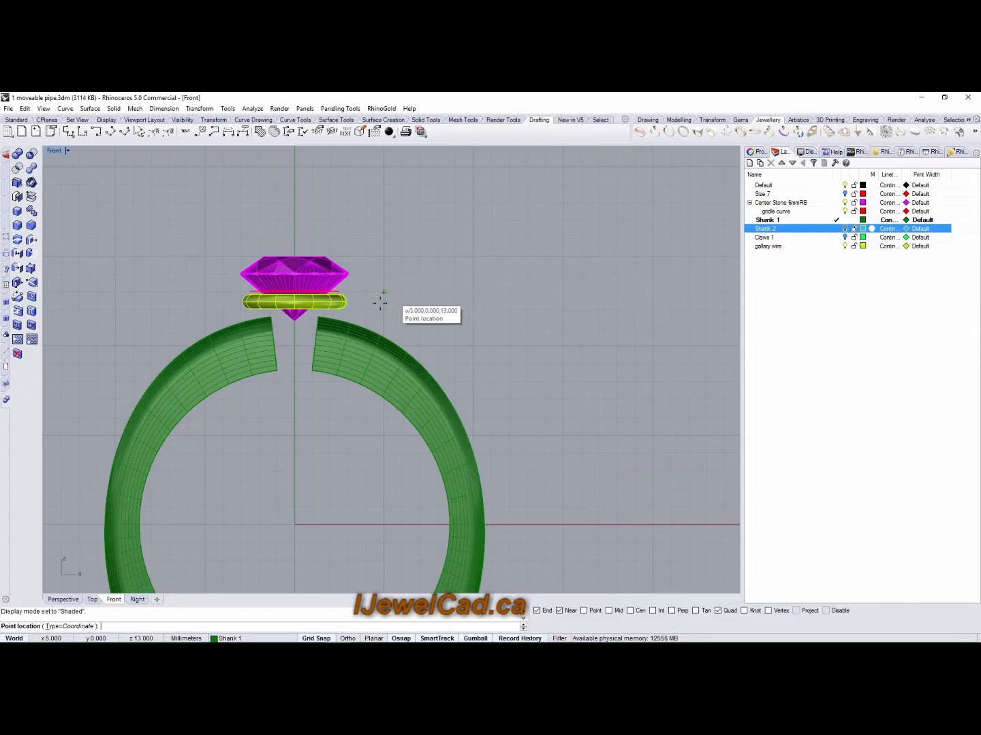
click(280, 366)
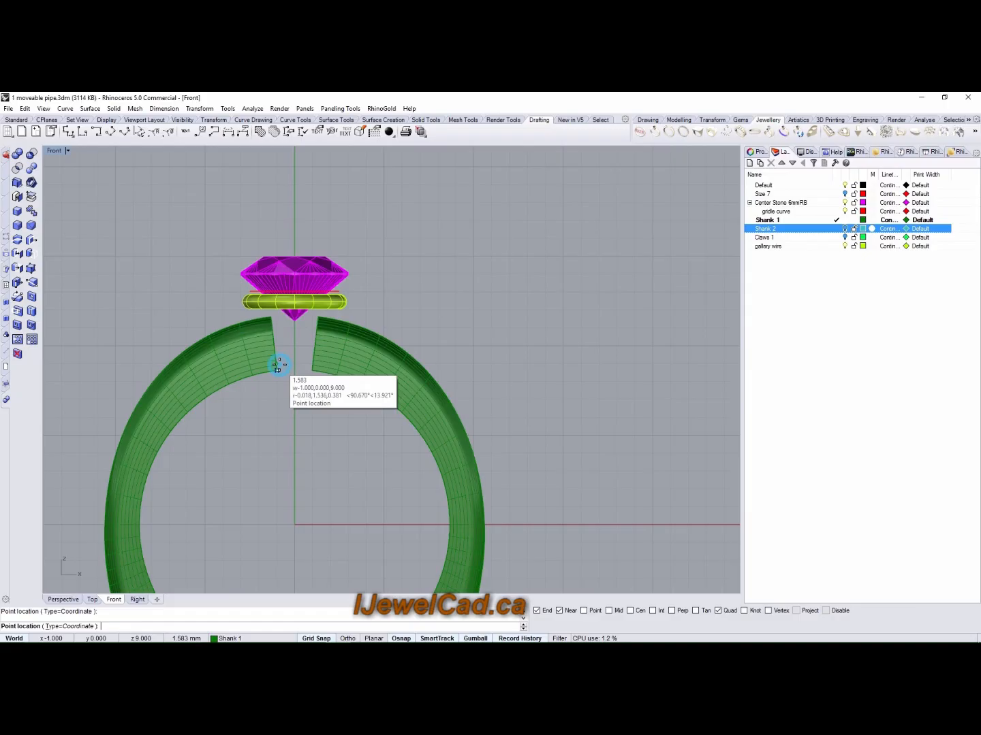
click(310, 346)
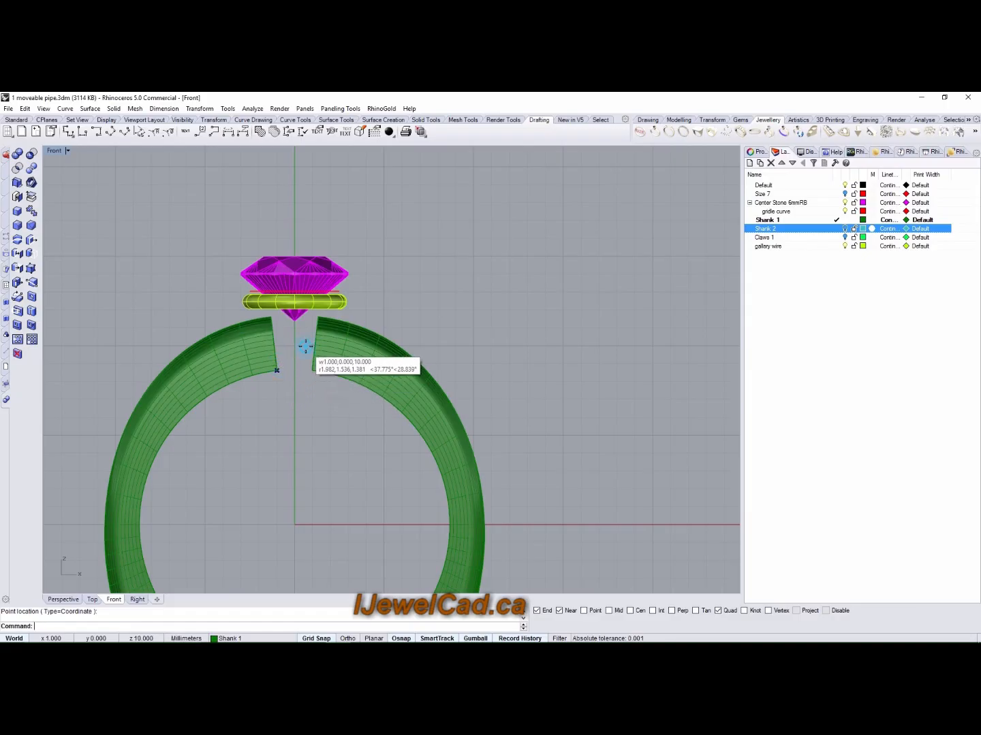
click(349, 311)
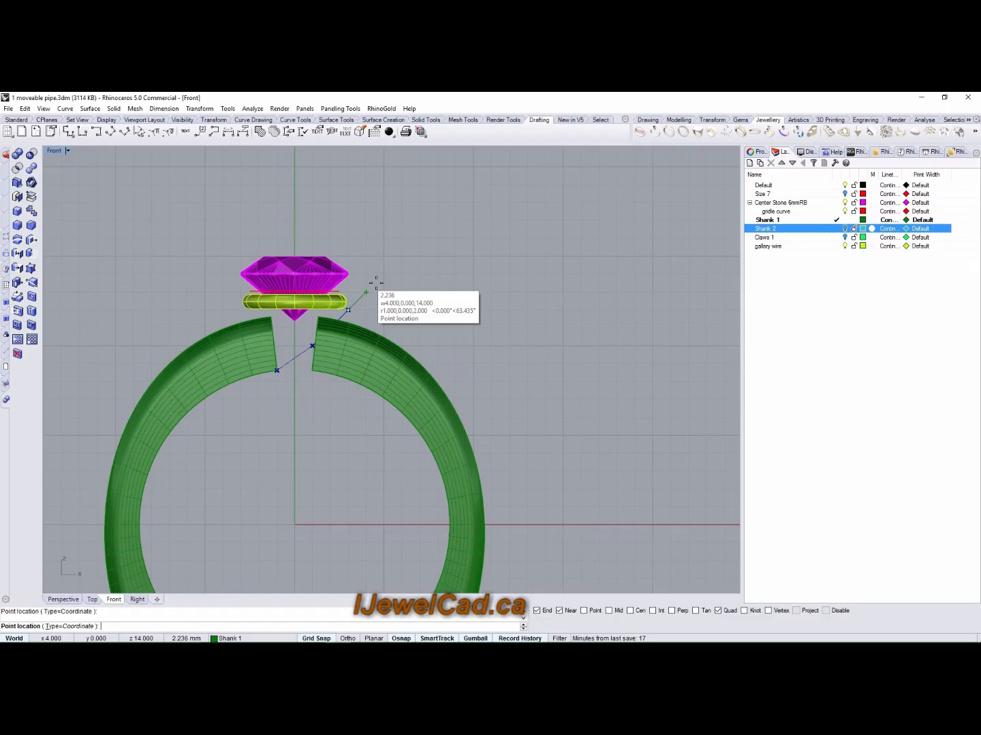
click(361, 246)
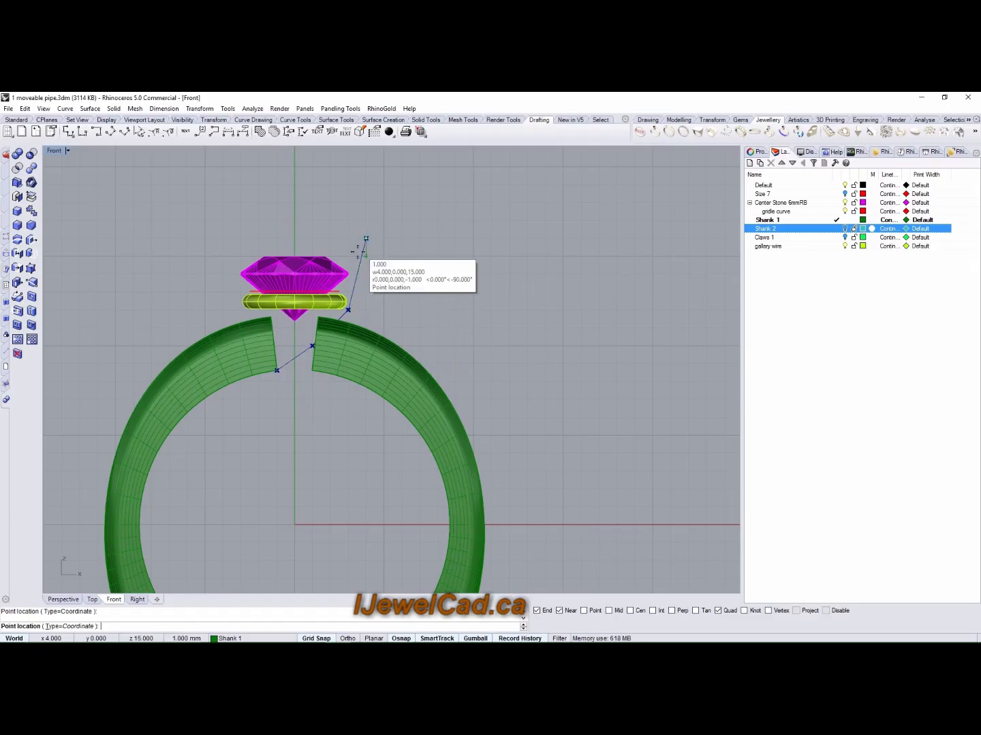
key(Return)
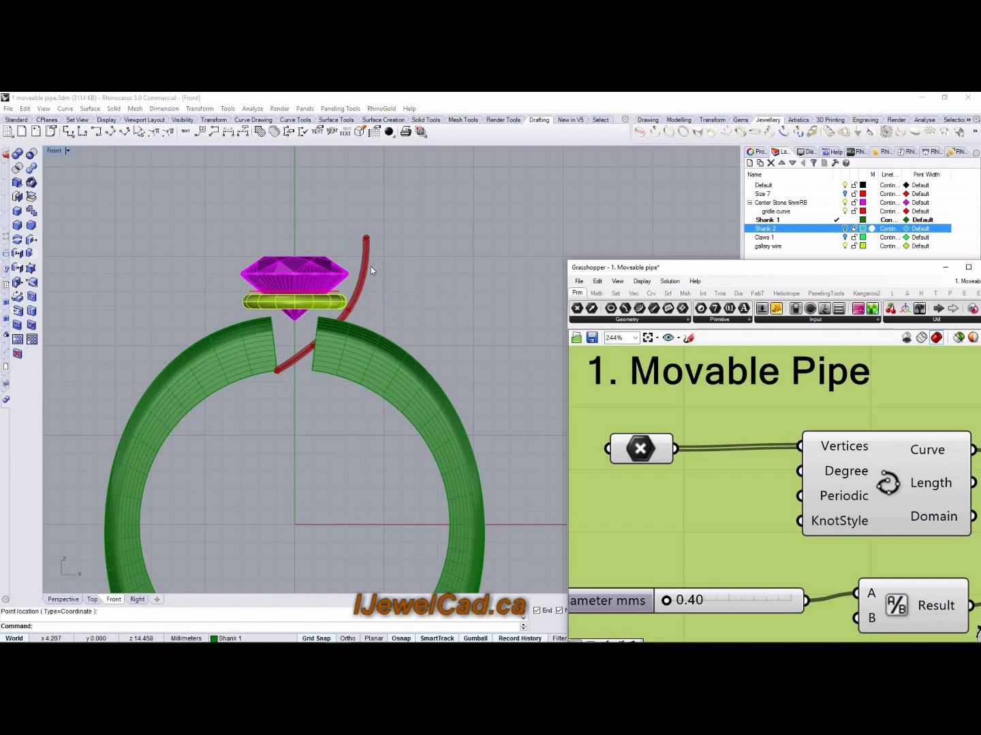
Inspect the pipe preview beside the stone and clear the stored values of the Point component
scroll(371, 273, up, 13)
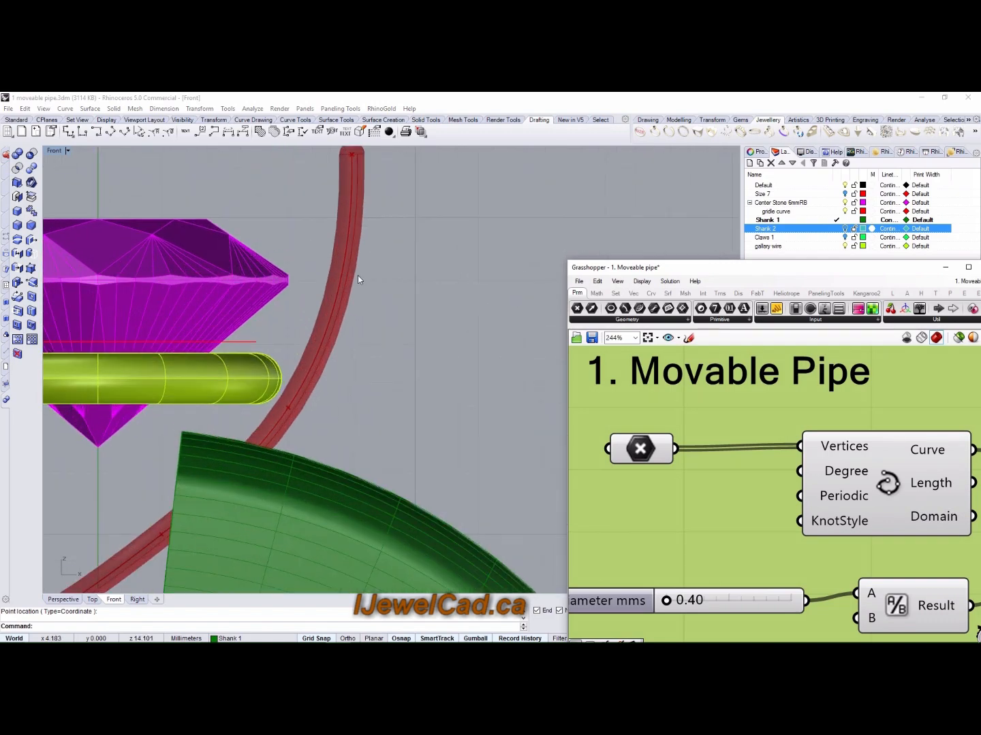
scroll(361, 276, down, 5)
right_drag(368, 277, 410, 291)
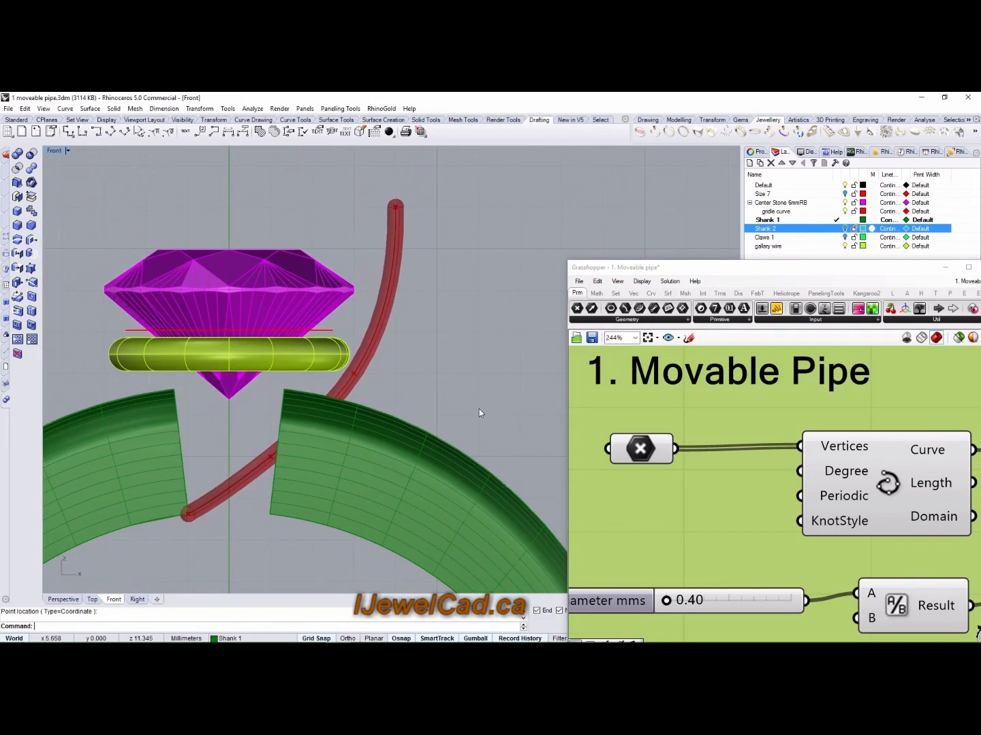
right_click(640, 456)
click(674, 592)
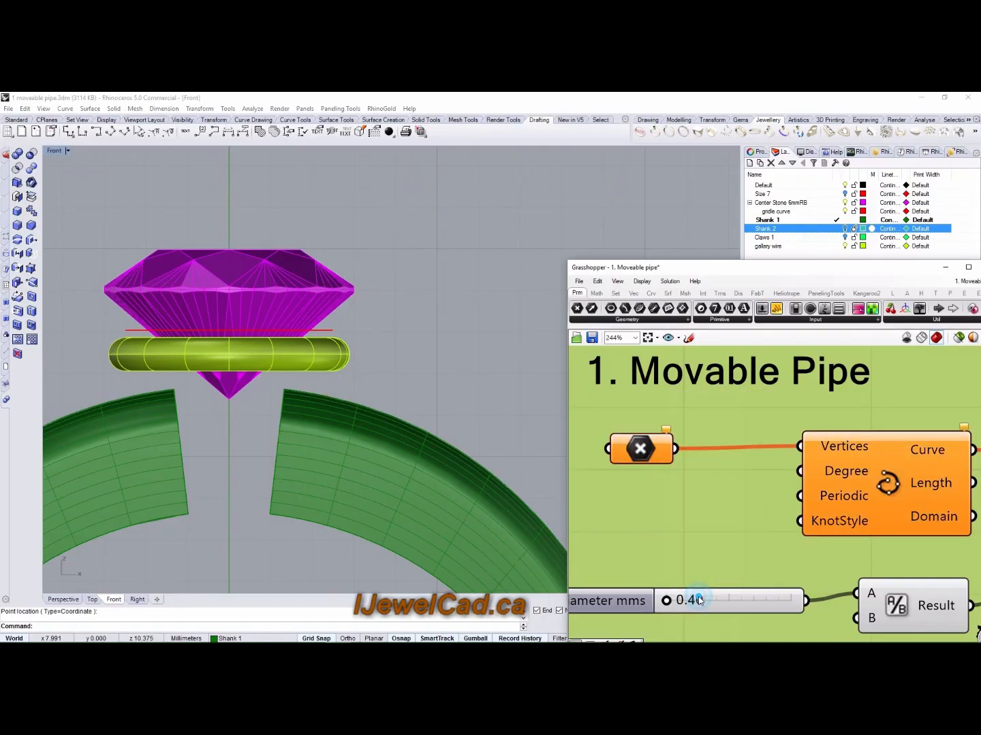
Start setting multiple points on the Point component with Osnap and Grid Snap turned off and Planar turned on
right_click(644, 450)
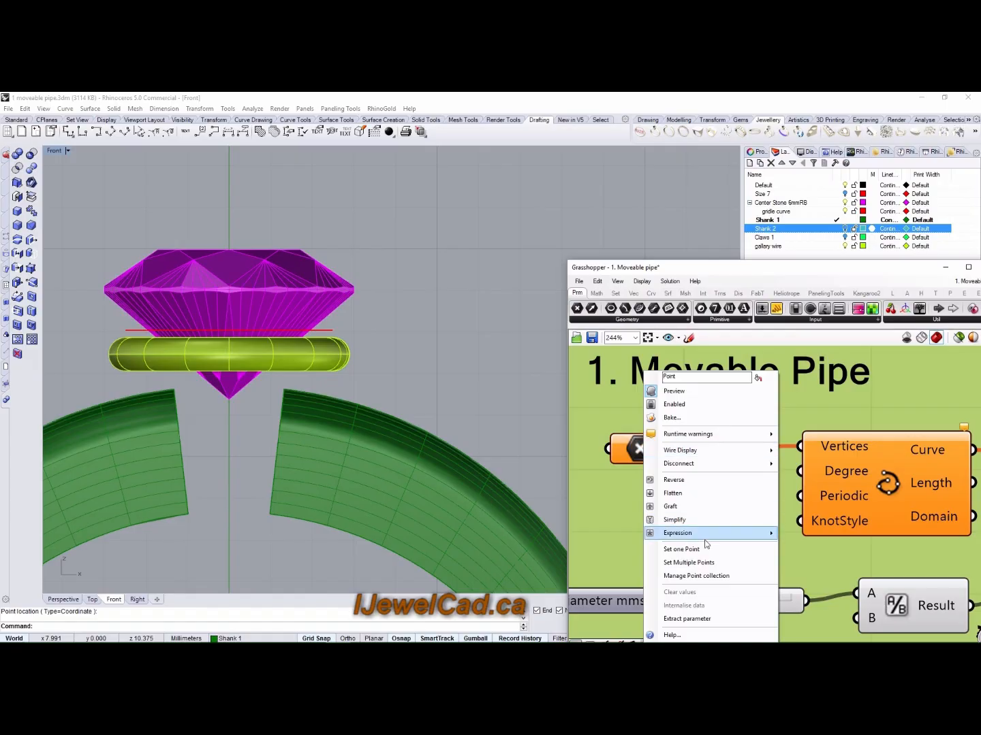
click(700, 564)
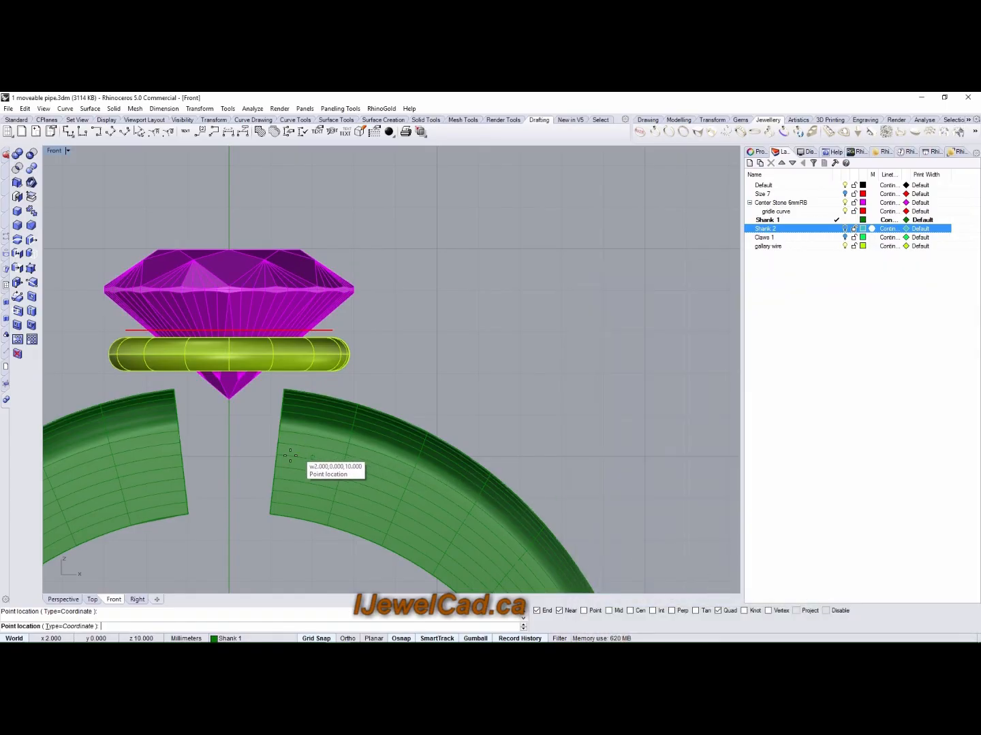
click(398, 639)
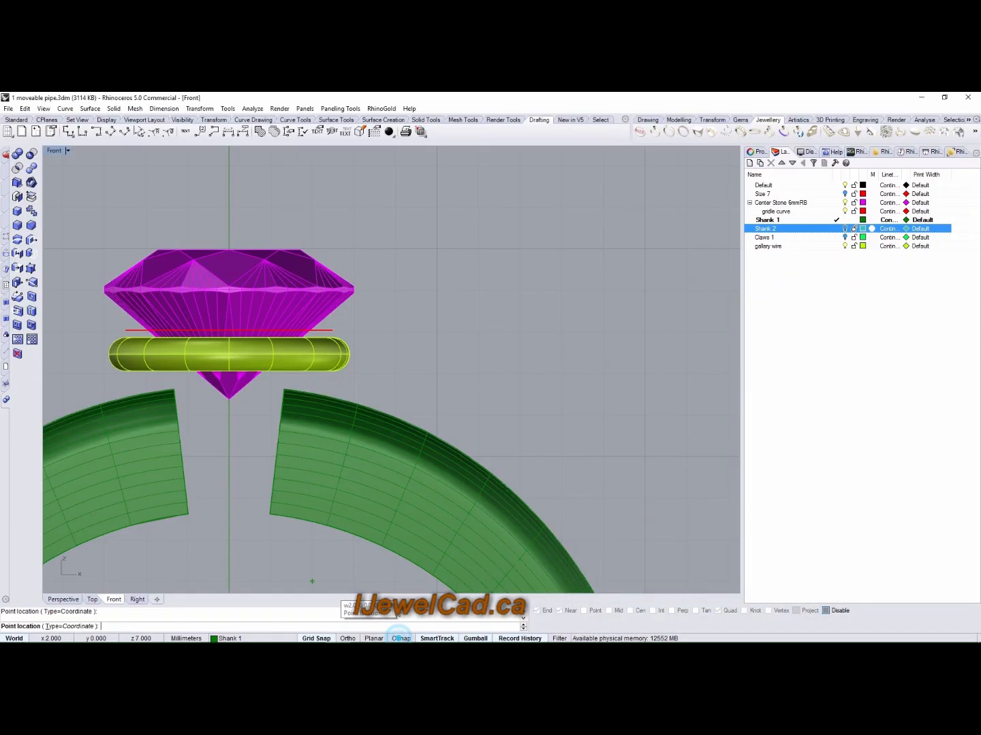
click(374, 639)
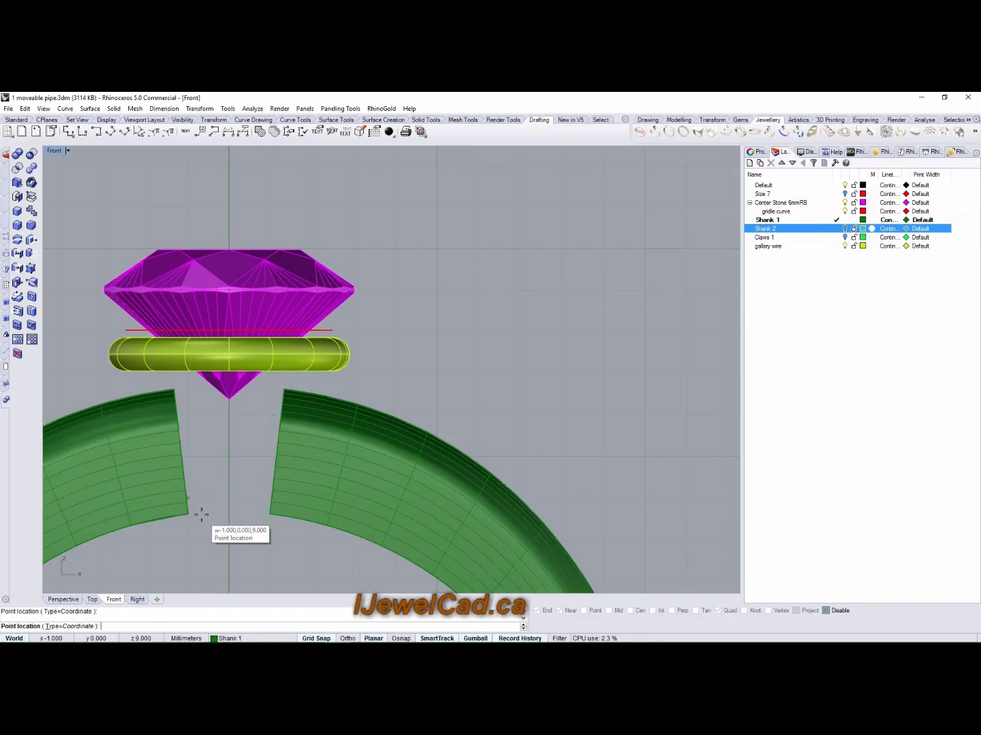
click(319, 637)
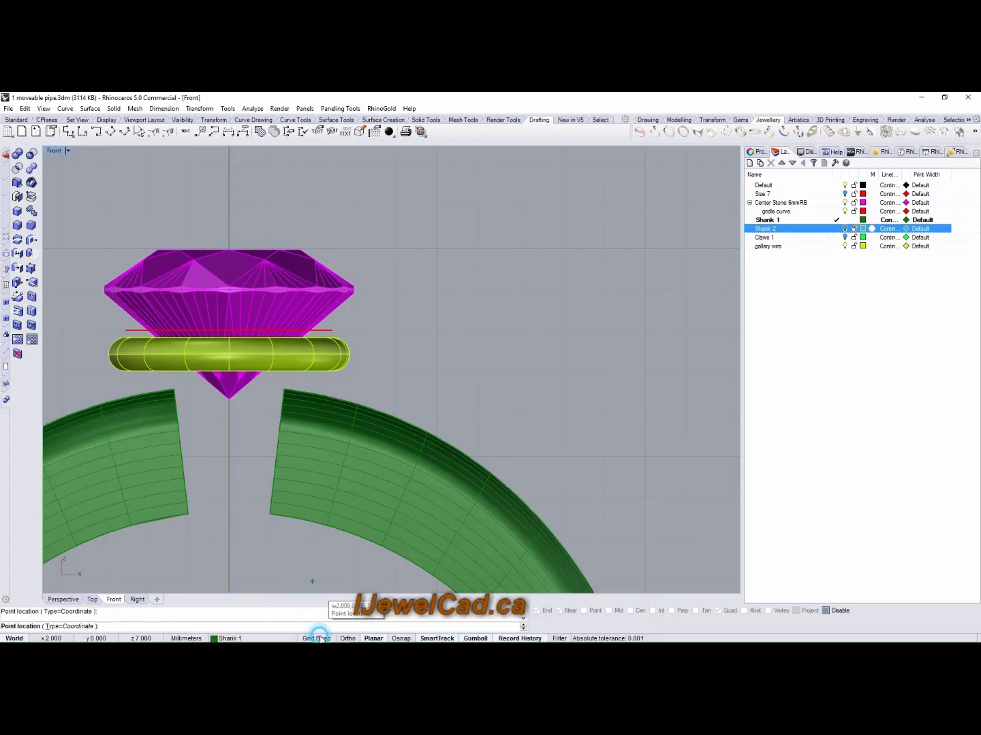
Try to place five freehand points from the left shank end across the gap and up past the gallery wire and stone
click(182, 503)
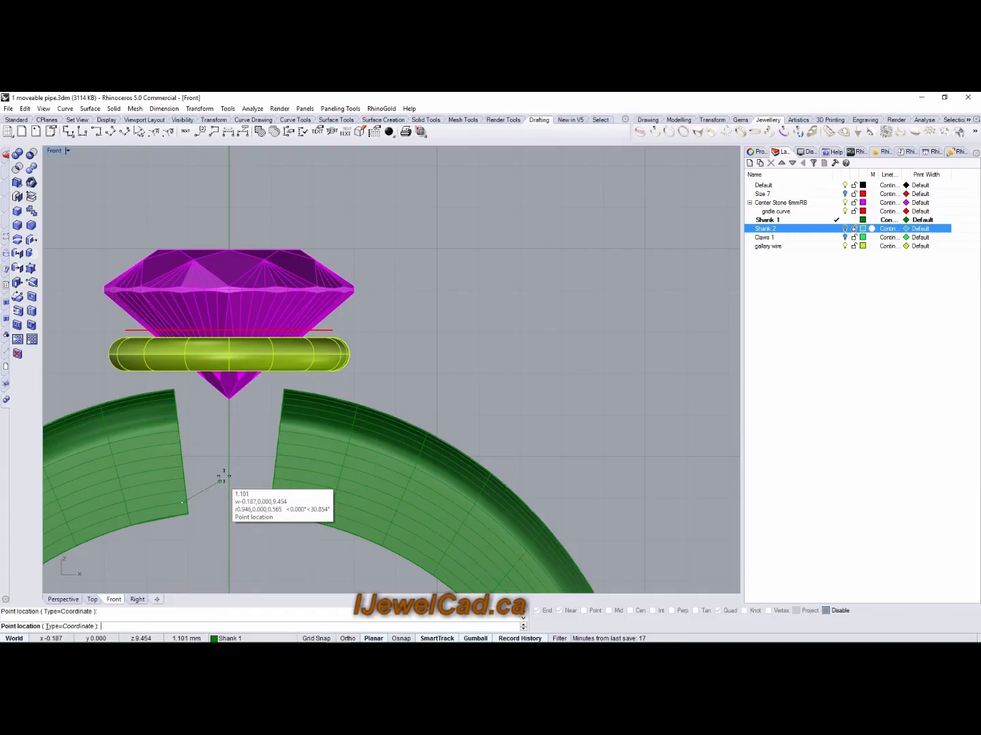
click(267, 449)
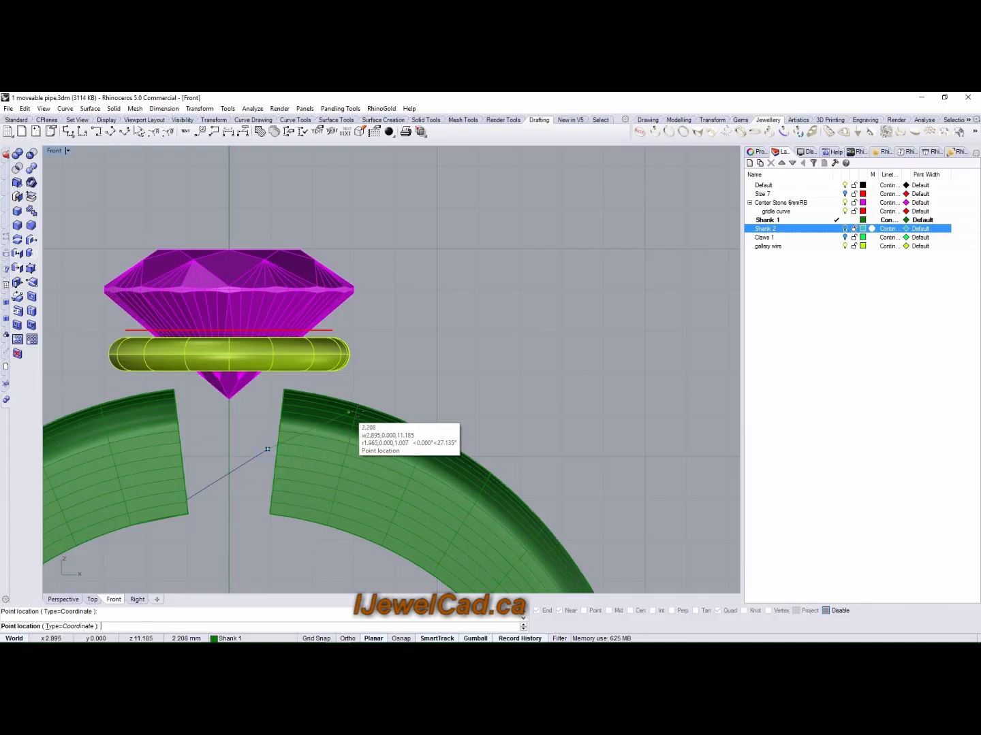
click(352, 388)
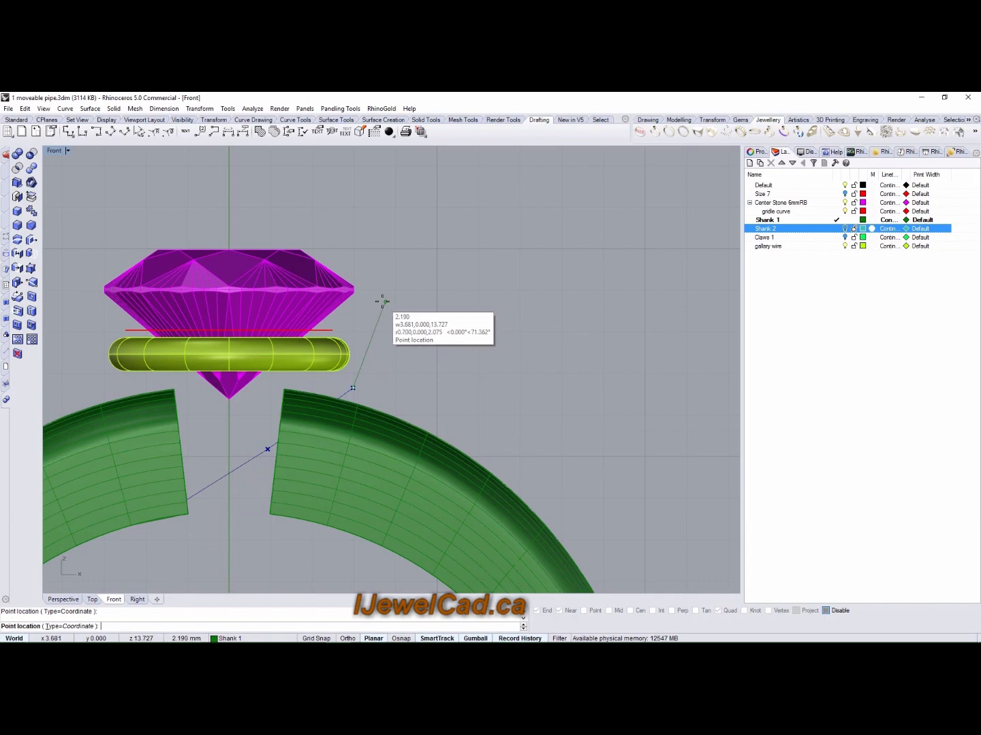
click(372, 334)
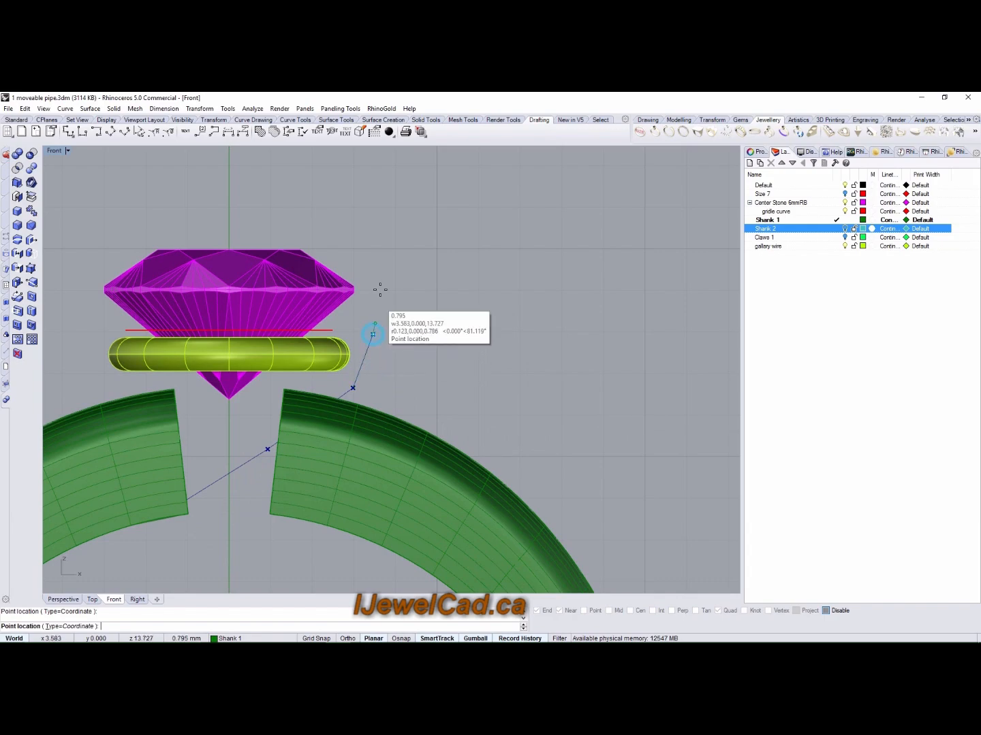
click(379, 240)
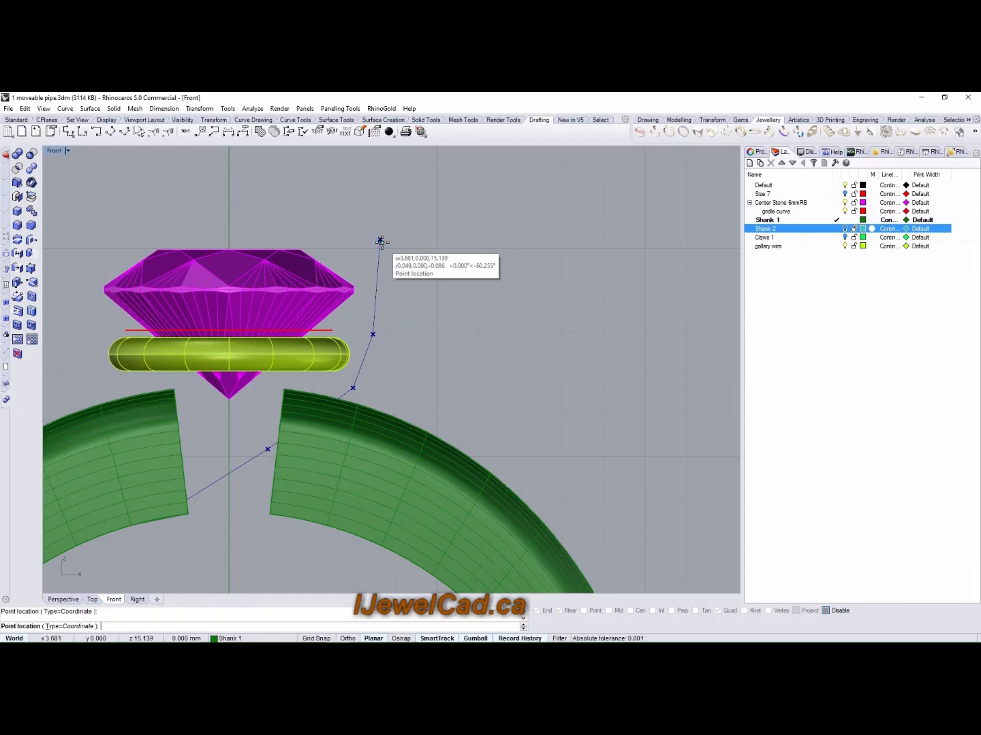
right_click(428, 272)
Set multiple points on the Point component, picking five in the Front view from the left shank end across the gap up to beside the stone
right_click(621, 459)
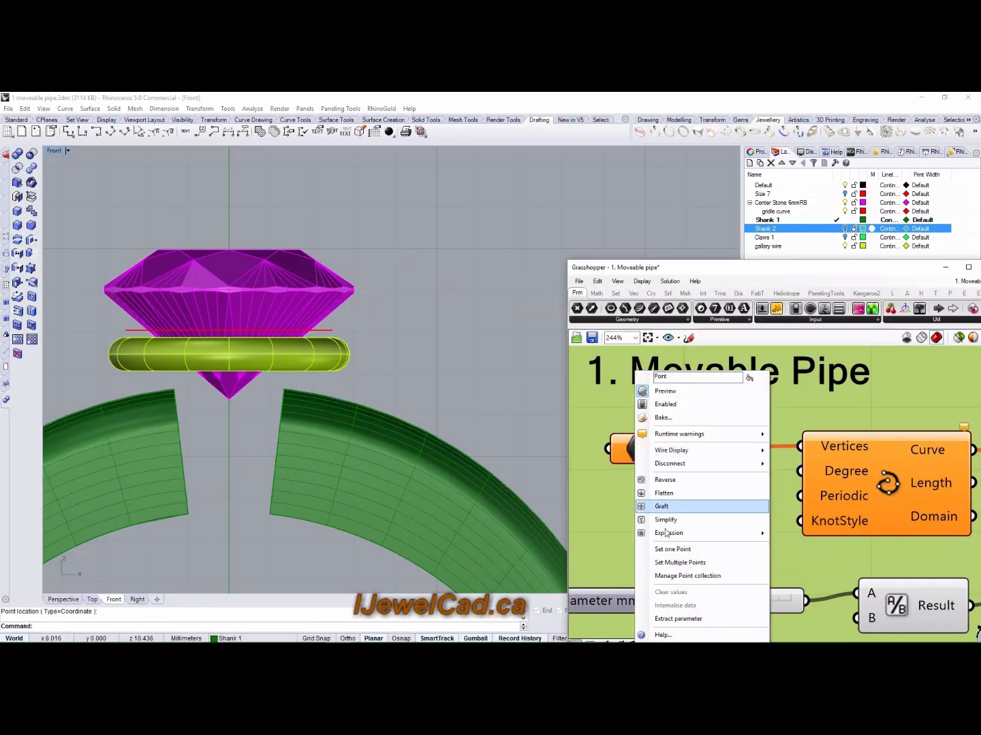
click(679, 561)
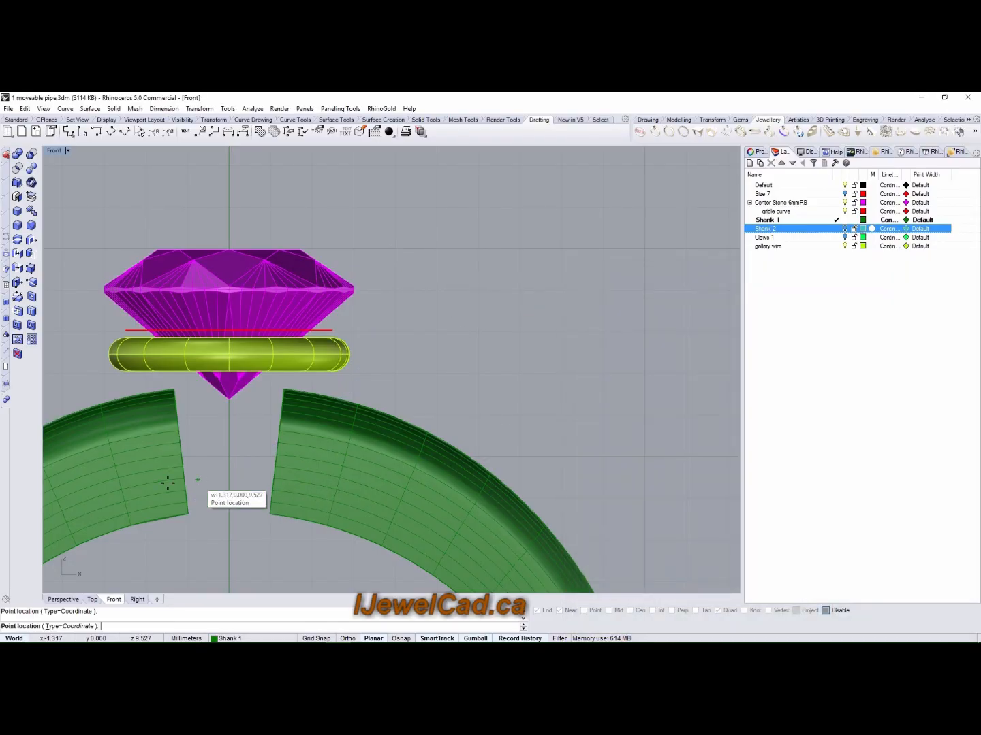
click(248, 463)
click(353, 387)
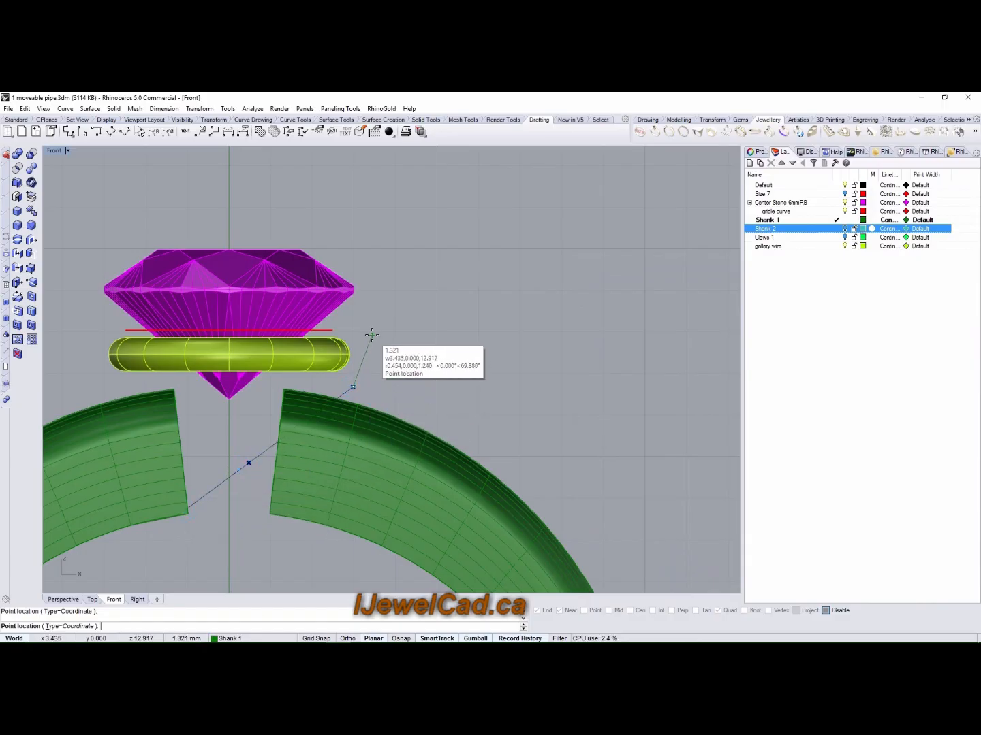
click(371, 334)
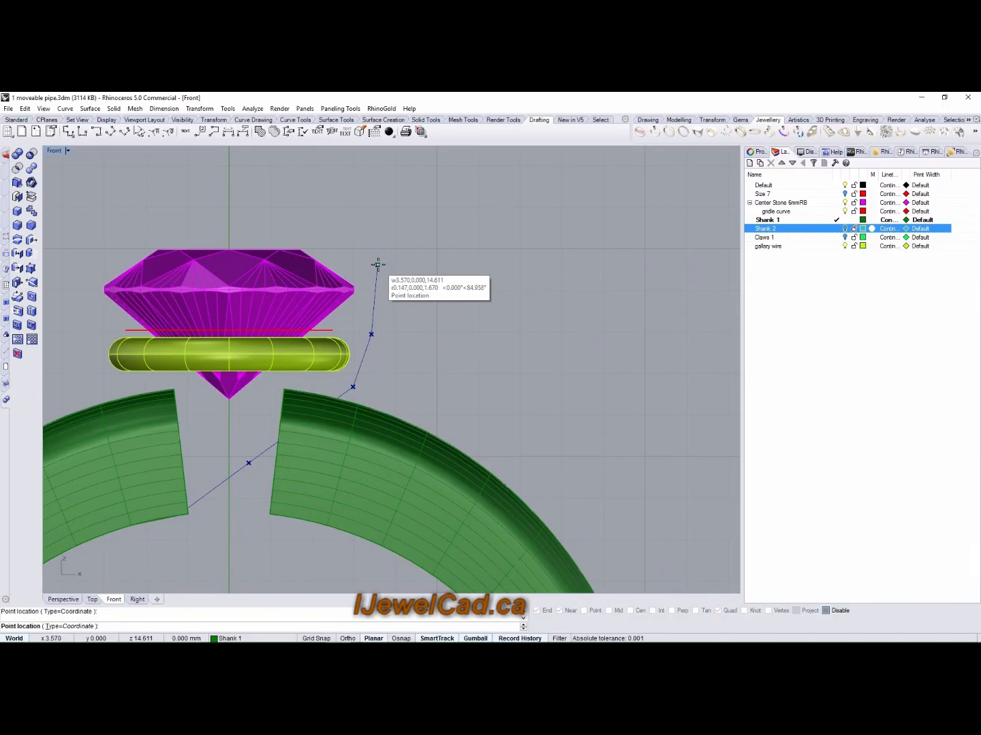
click(378, 264)
key(Return)
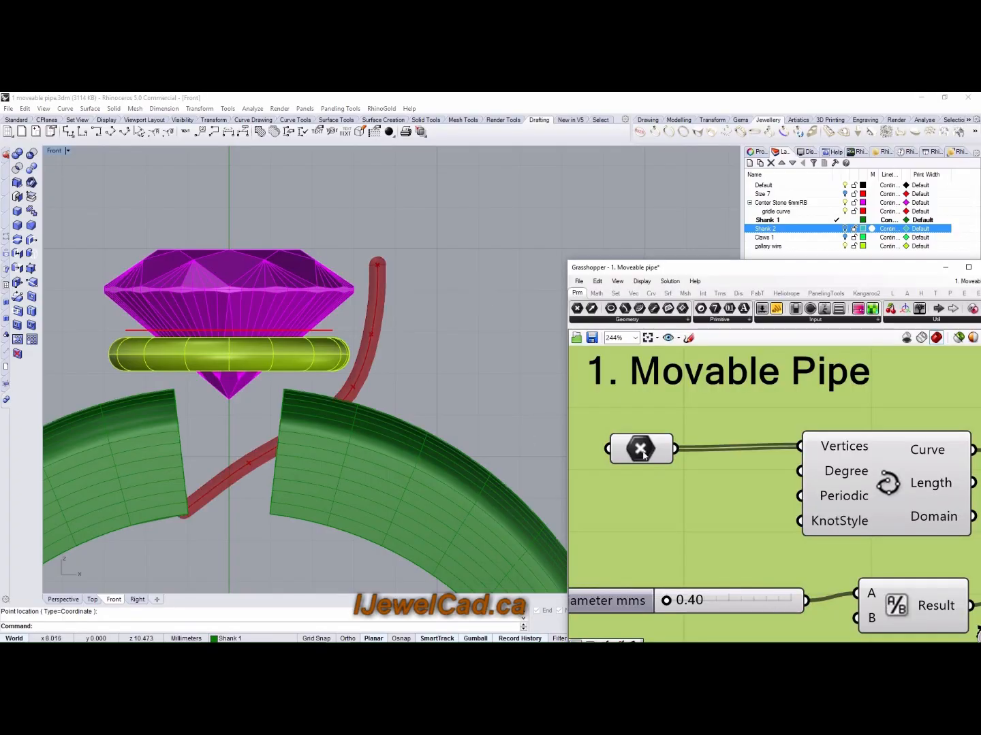
mouse_move(369, 383)
right_down()
mouse_move(366, 396)
mouse_move(367, 385)
right_up()
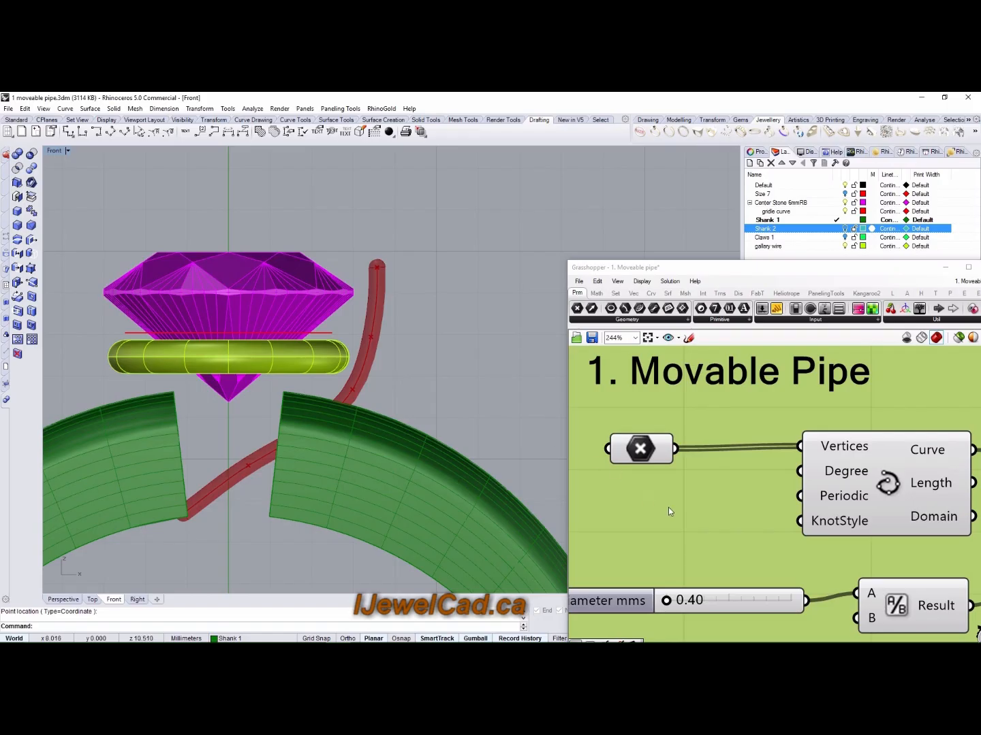
Set the pipe's Diameter mms slider to 1.20
right_drag(668, 507, 665, 440)
scroll(667, 453, down, 4)
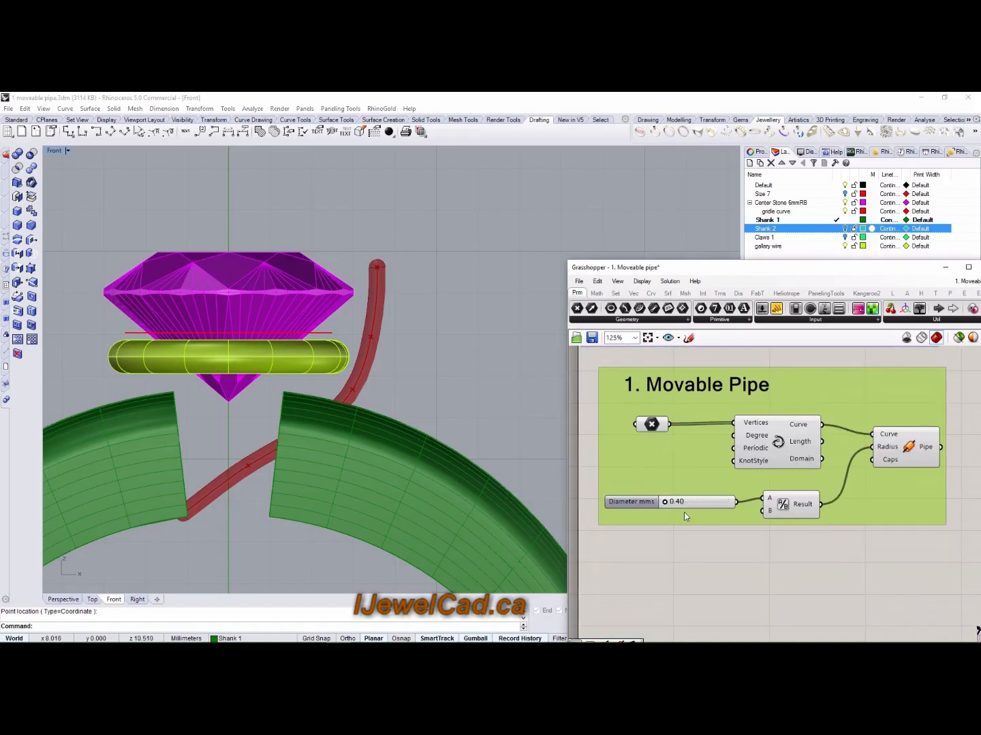
drag(666, 501, 695, 502)
right_drag(696, 529, 670, 551)
scroll(675, 536, up, 3)
drag(662, 511, 698, 515)
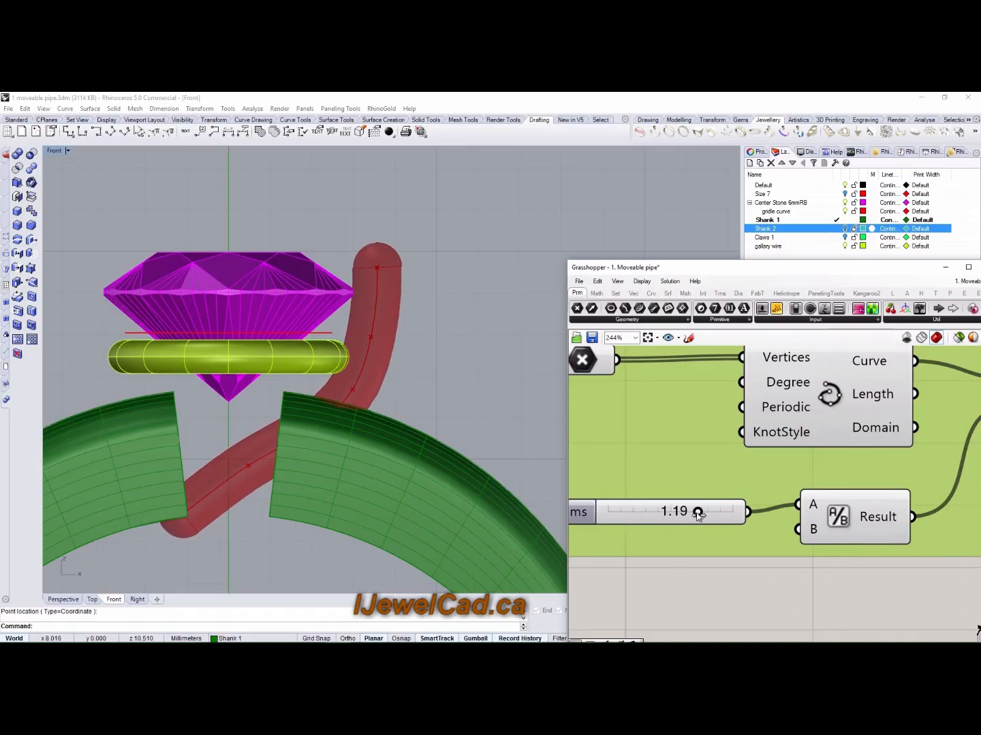
double_click(655, 521)
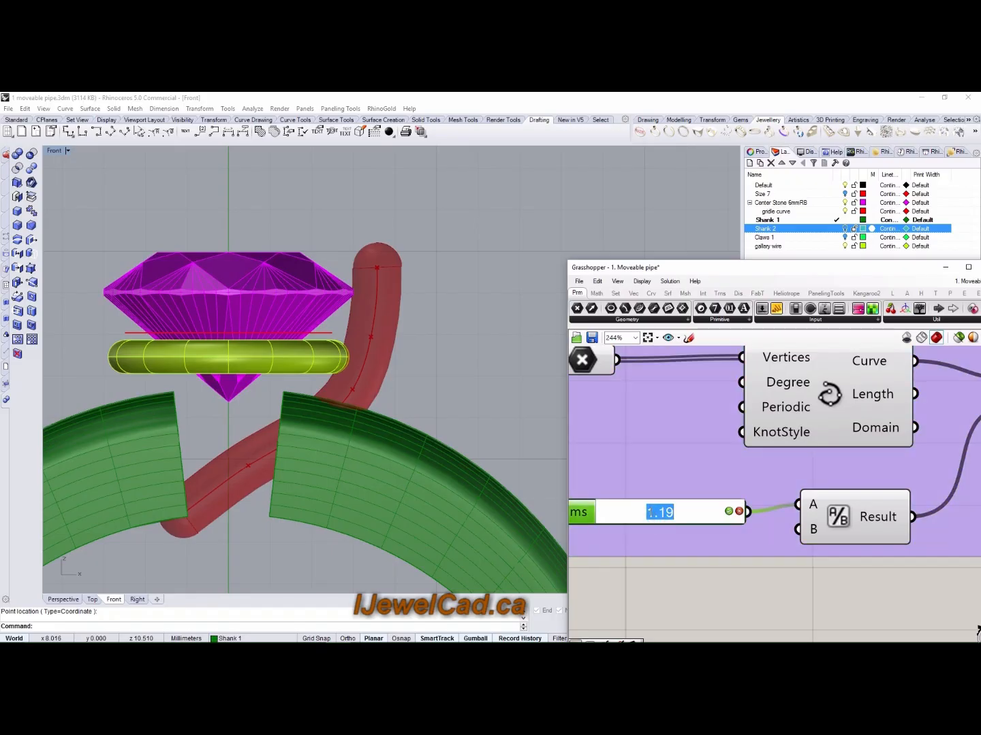
text(1)
click(729, 512)
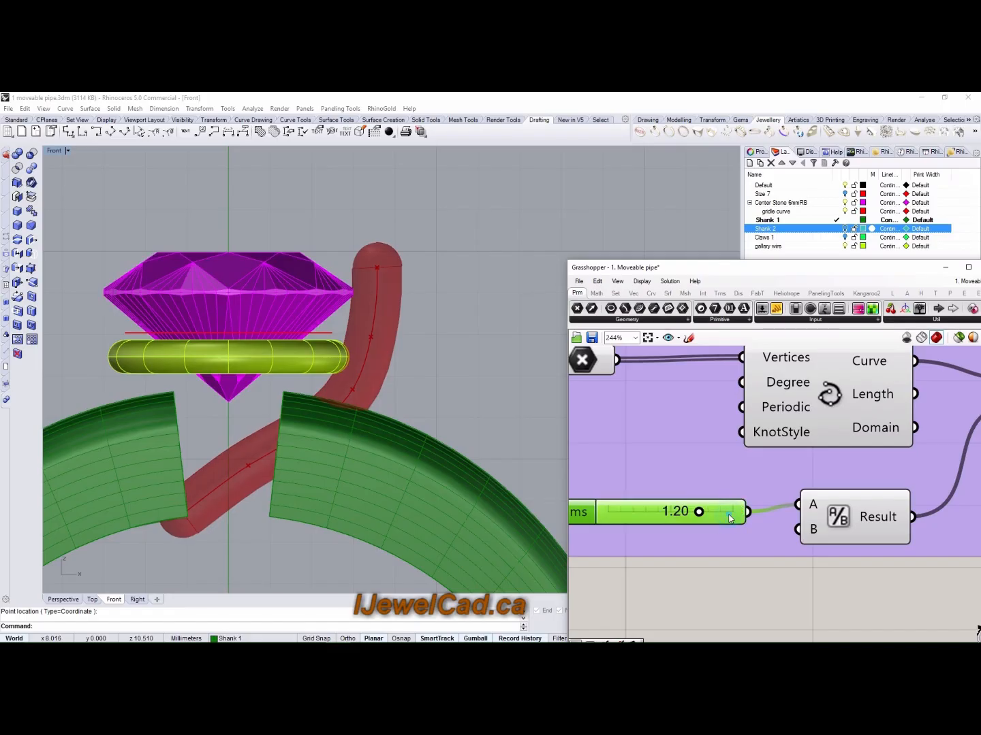
Examine how the pipe sits against the stone, gallery wire and shank in the Front, Perspective and Top views
right_drag(412, 355, 436, 349)
right_drag(627, 459, 684, 456)
right_drag(423, 385, 407, 396)
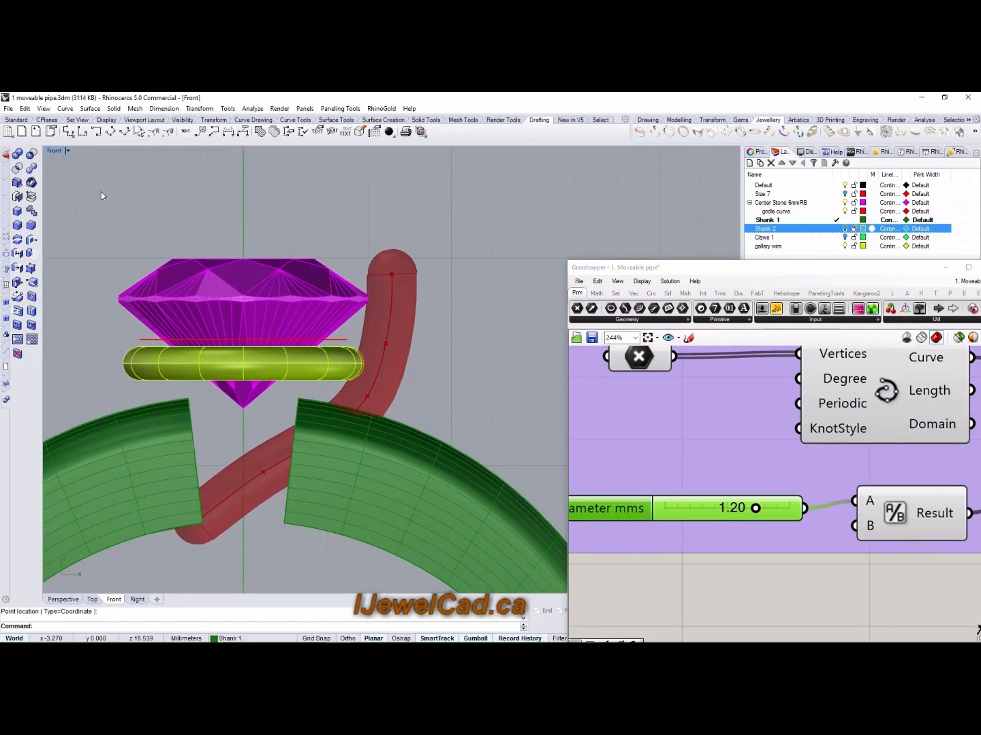
double_click(52, 151)
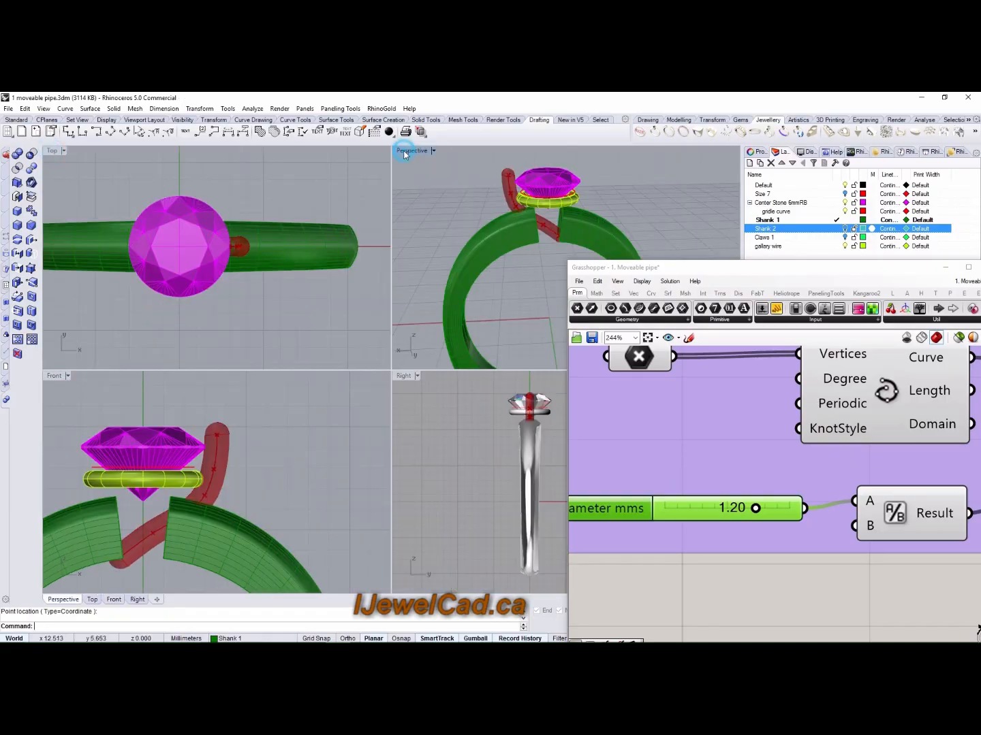
double_click(403, 150)
right_drag(463, 273, 449, 218)
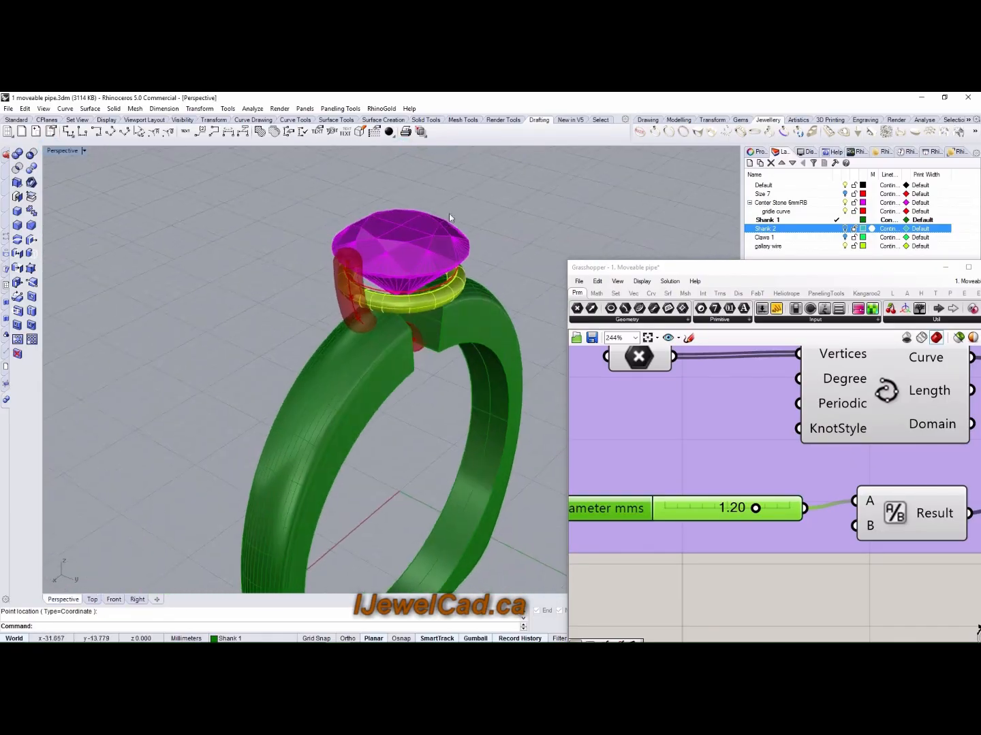
double_click(66, 153)
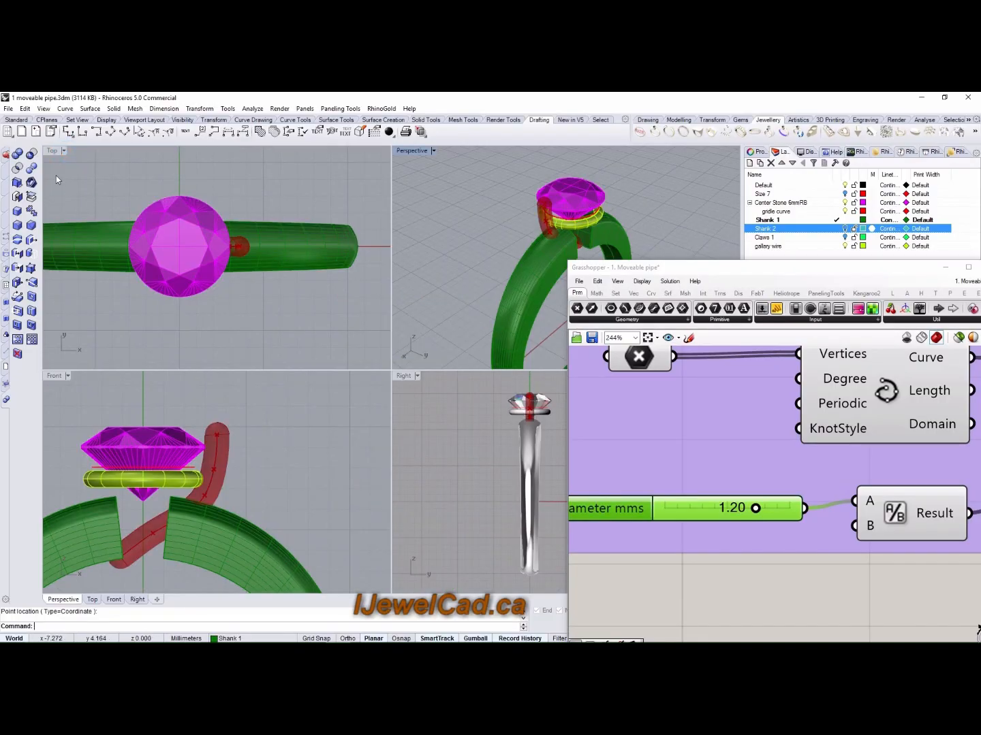
double_click(52, 151)
scroll(409, 361, up, 3)
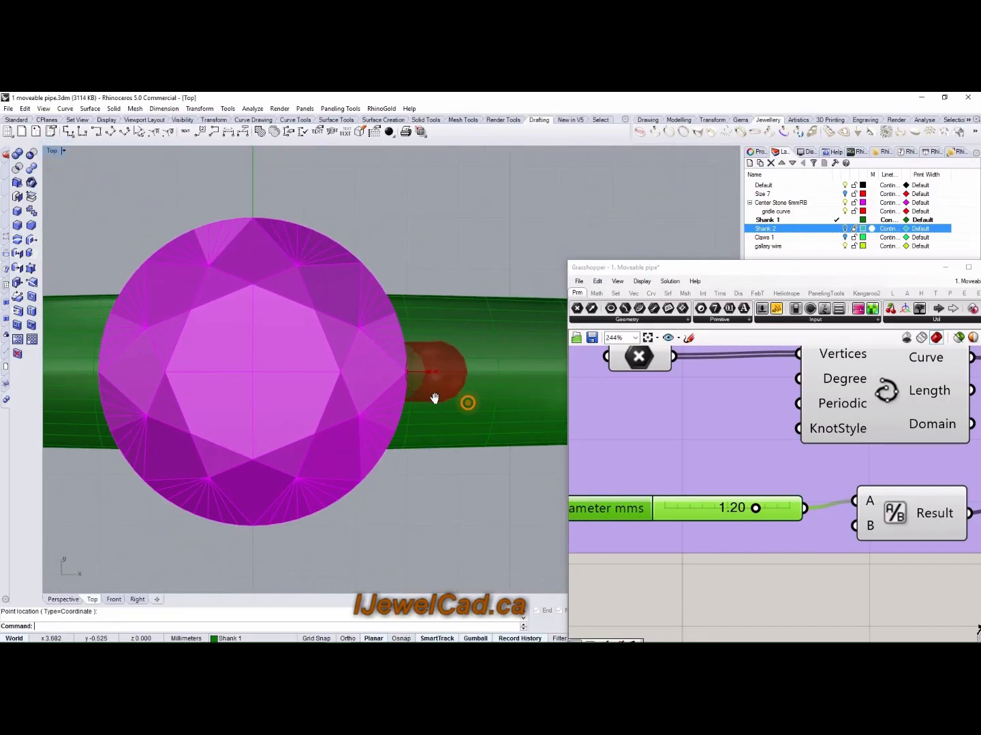
right_drag(435, 397, 427, 398)
right_drag(624, 408, 661, 520)
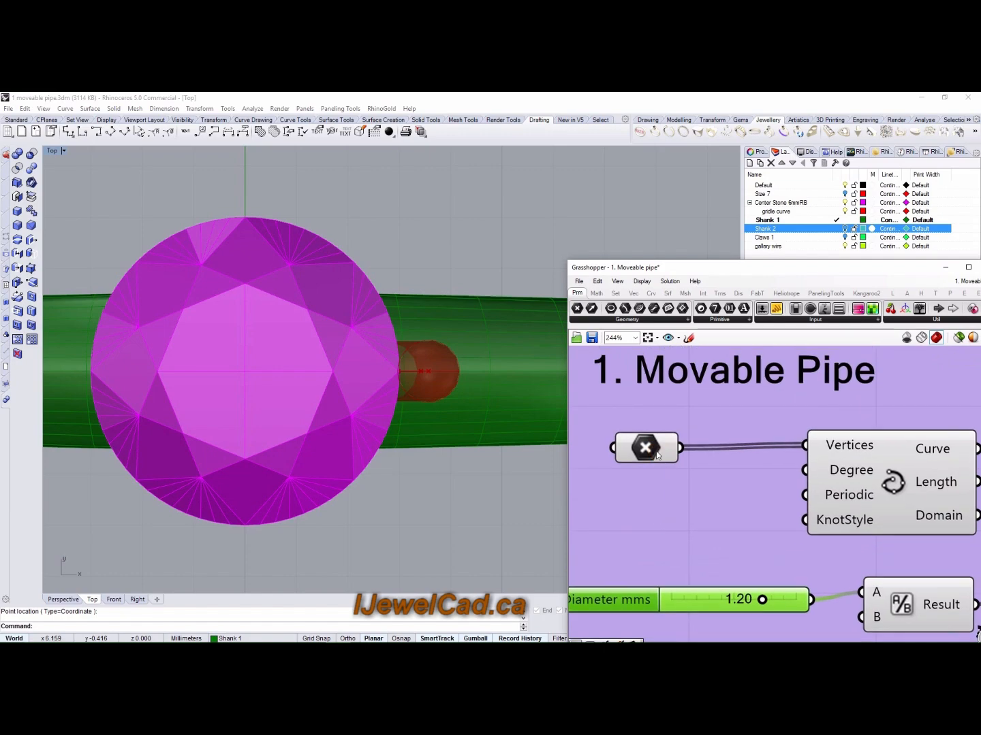
Select the Point component to show the move handles on its five pipe points
mouse_move(657, 455)
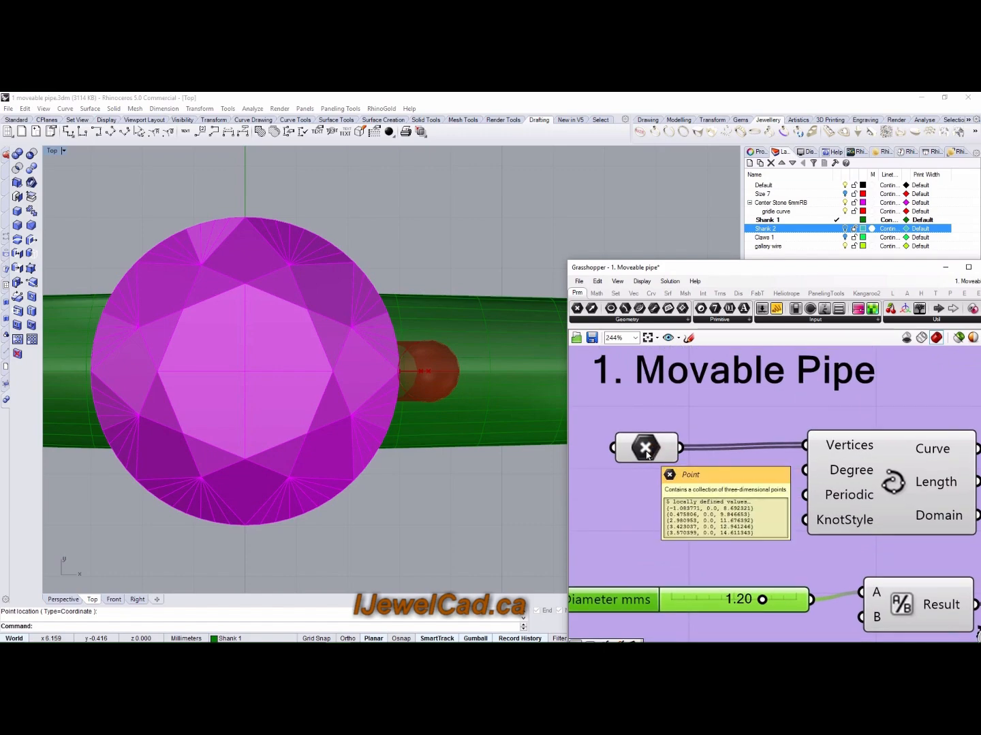
click(646, 449)
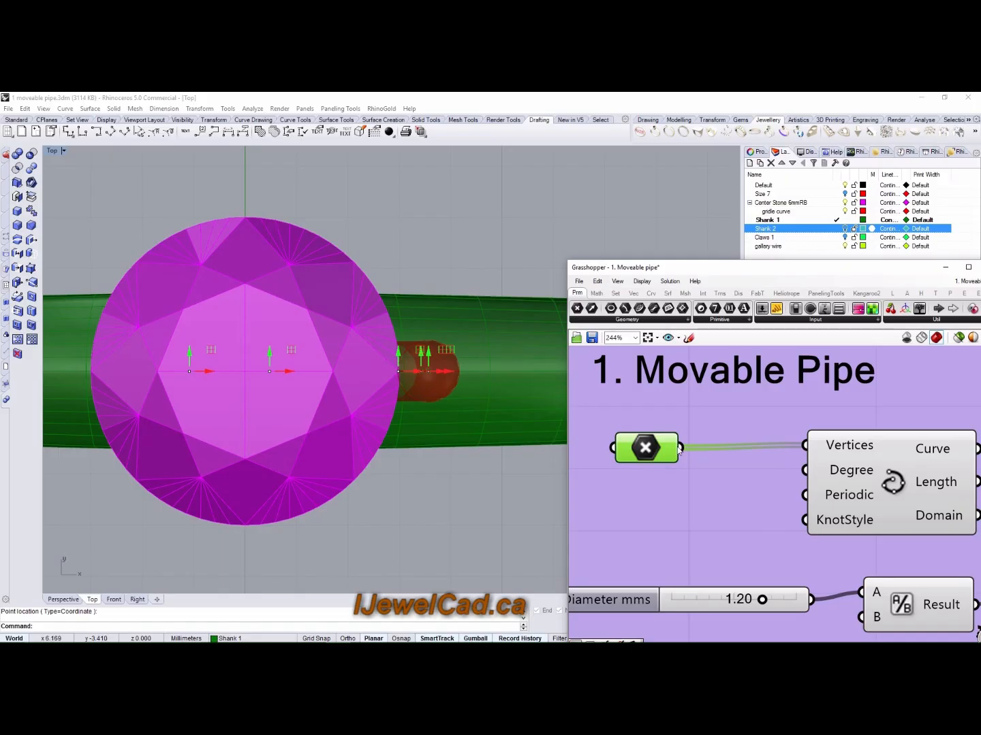
click(682, 485)
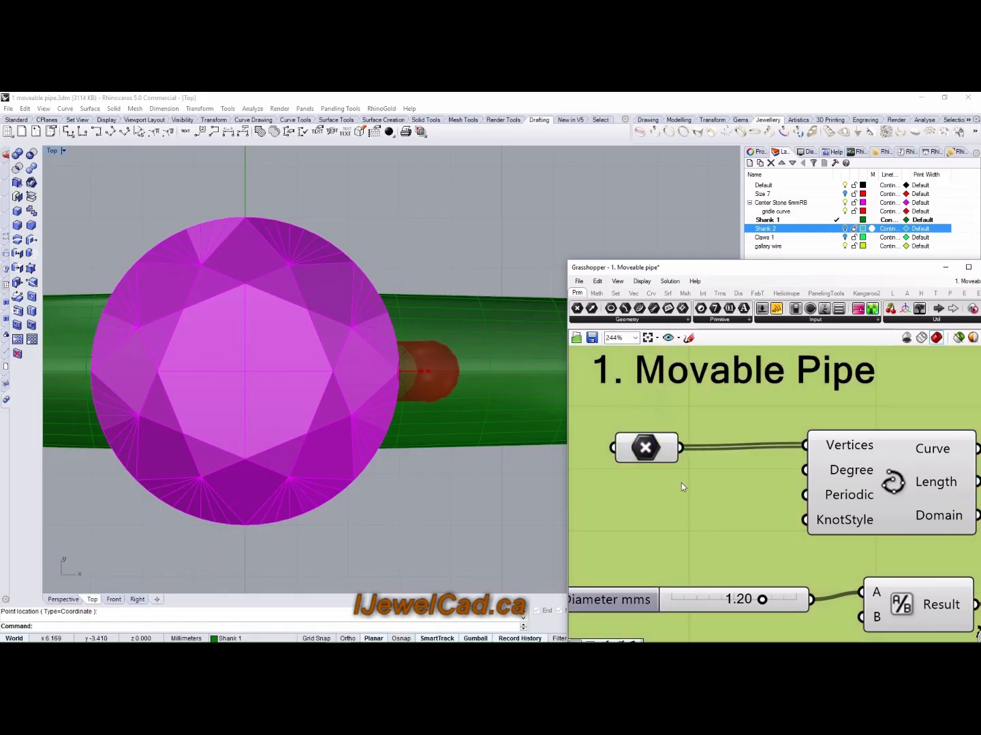
click(655, 450)
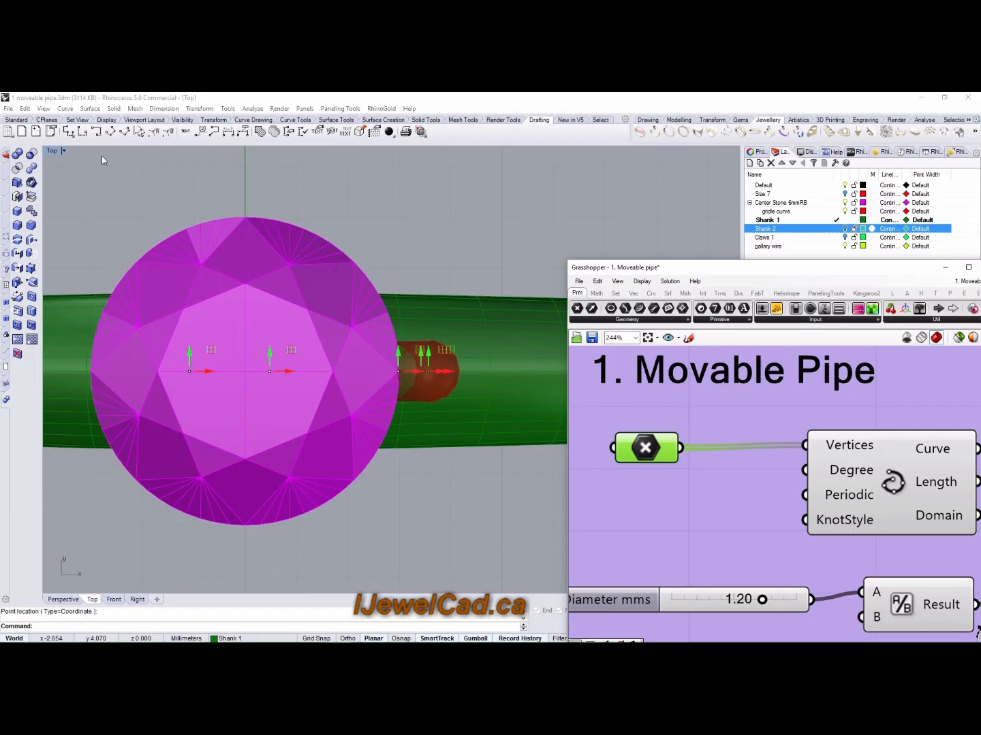
In the Perspective view, shift the three upper pipe points along the y axis, away from the shank's centre plane
double_click(52, 151)
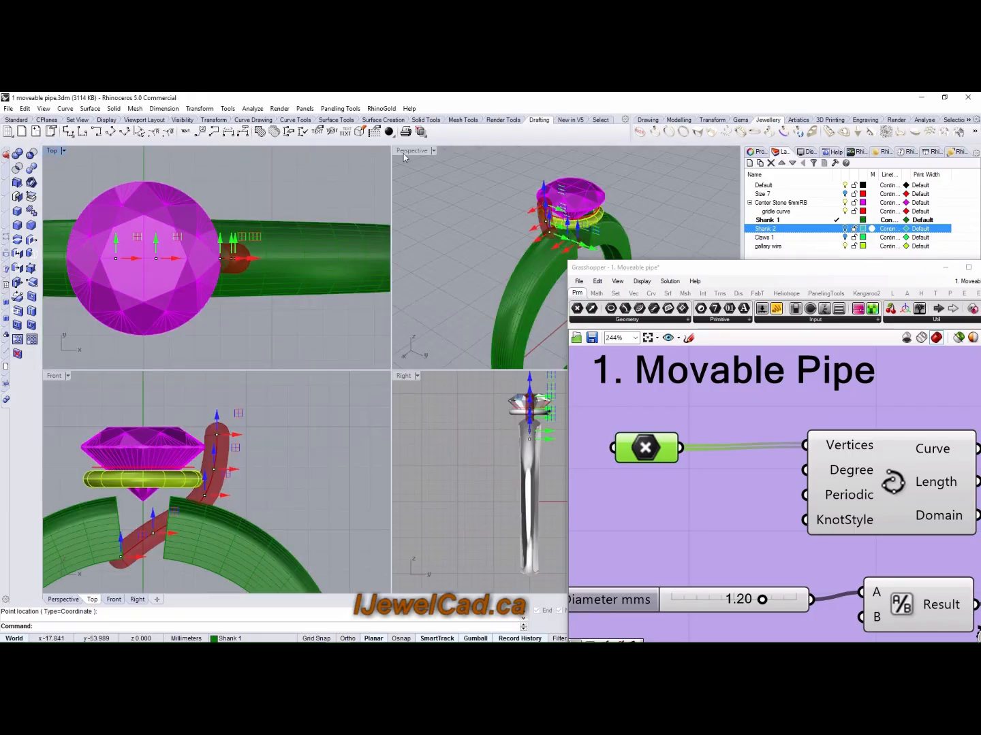
double_click(403, 153)
scroll(449, 256, up, 5)
right_drag(414, 381, 373, 352)
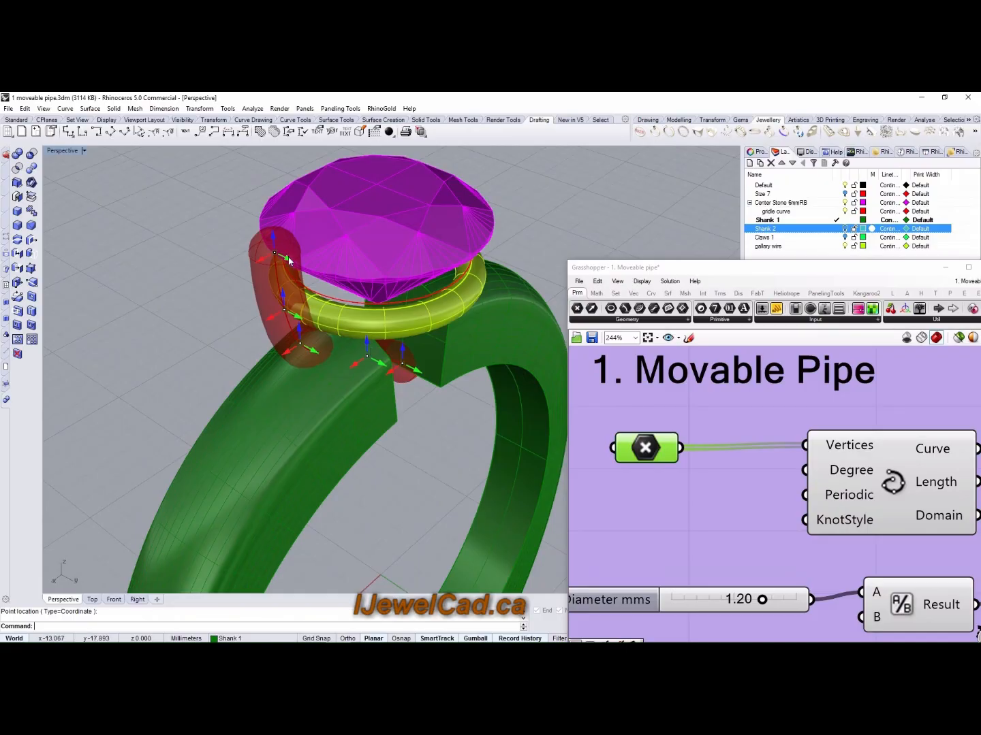
drag(289, 263, 368, 290)
drag(299, 320, 369, 366)
right_drag(406, 368, 336, 347)
drag(311, 331, 328, 350)
Fine-tune the two upper pipe points along y and slide the third point inward beneath the gallery wire
right_drag(325, 350, 392, 343)
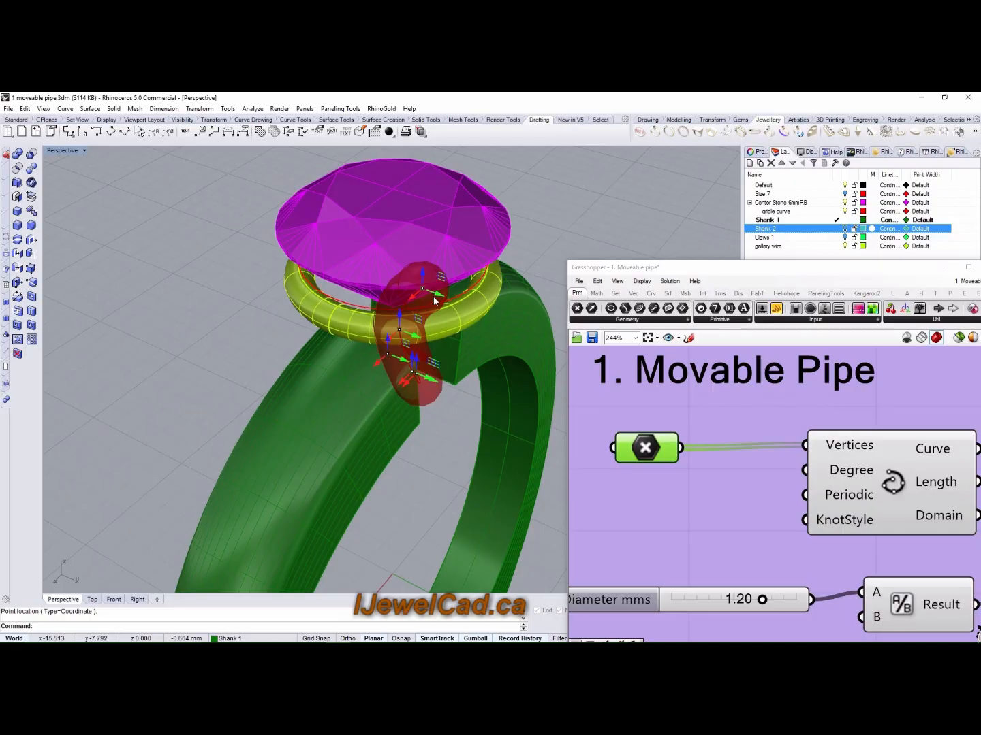
drag(436, 293, 439, 295)
drag(414, 335, 430, 340)
drag(379, 362, 439, 348)
Move the pipe's lower end point along x into the left shank and adjust the point just below the gallery wire
right_drag(439, 348, 592, 337)
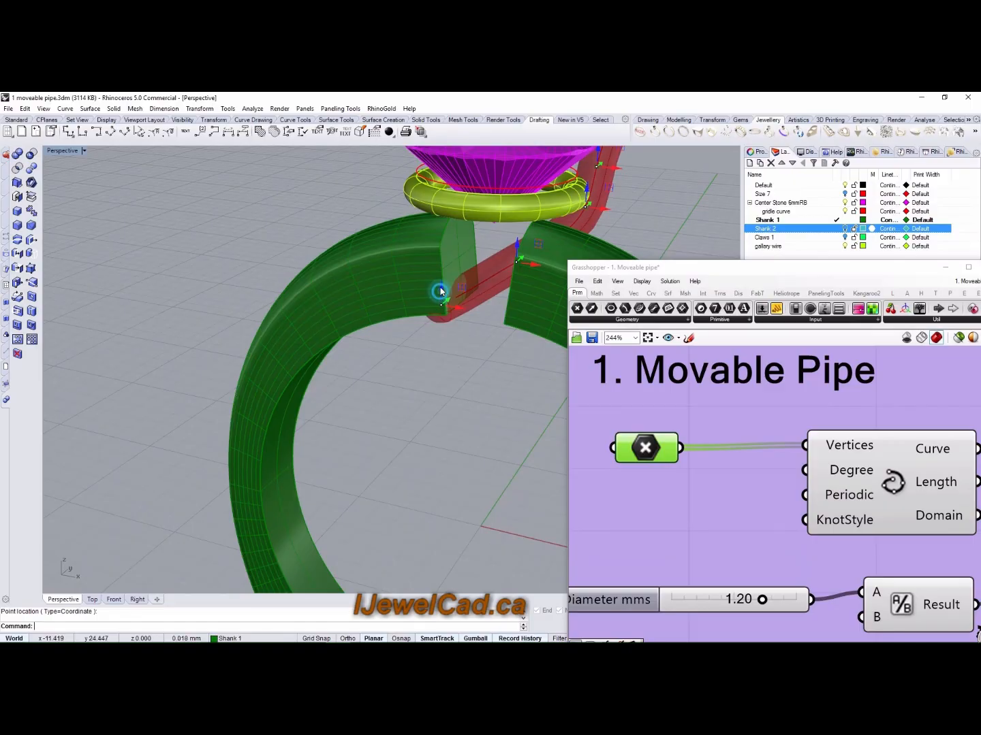
scroll(457, 311, up, 3)
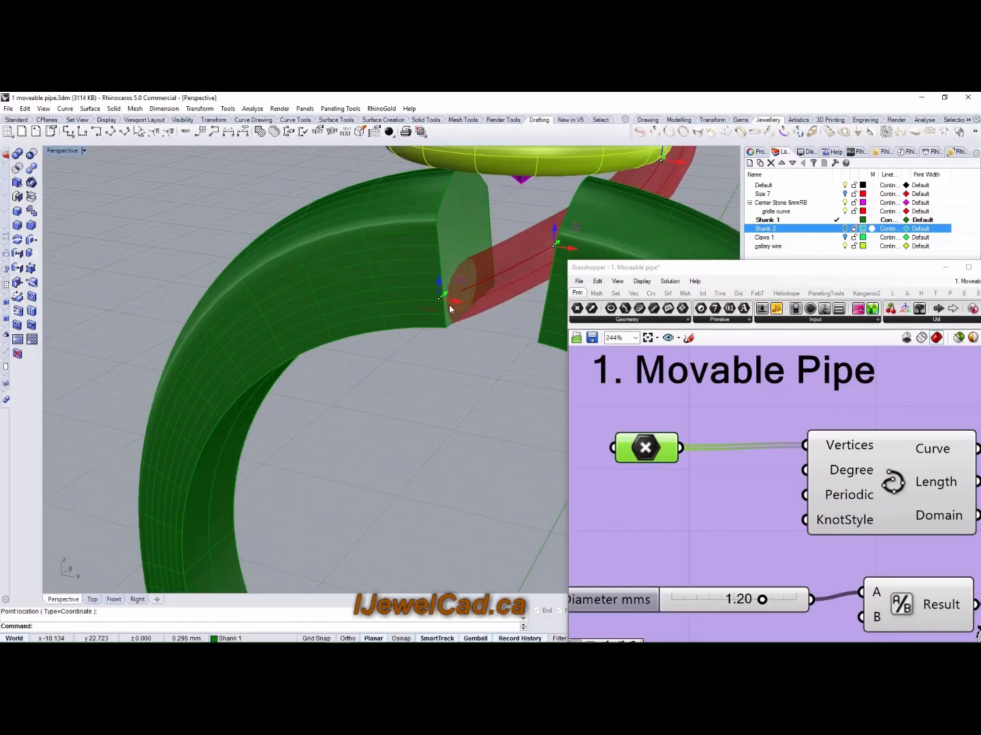
drag(456, 302, 443, 296)
right_drag(440, 304, 487, 258)
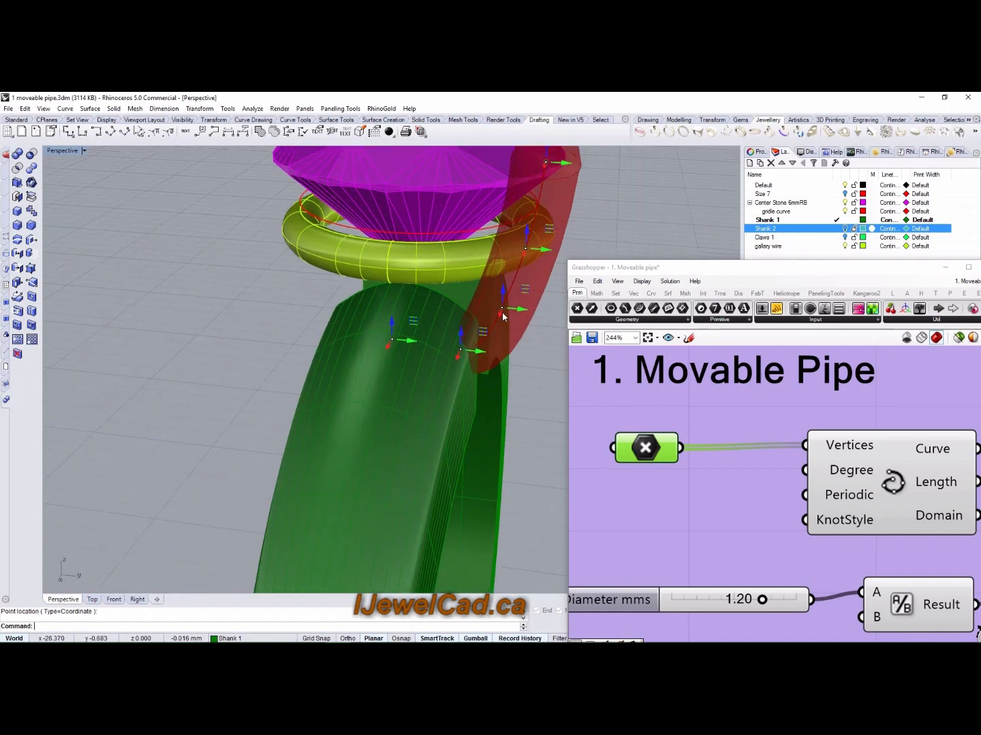
drag(501, 316, 503, 308)
In the Top view, move the two topmost pipe points diagonally inward so the pipe overlaps the stone's edge
right_drag(502, 308, 218, 319)
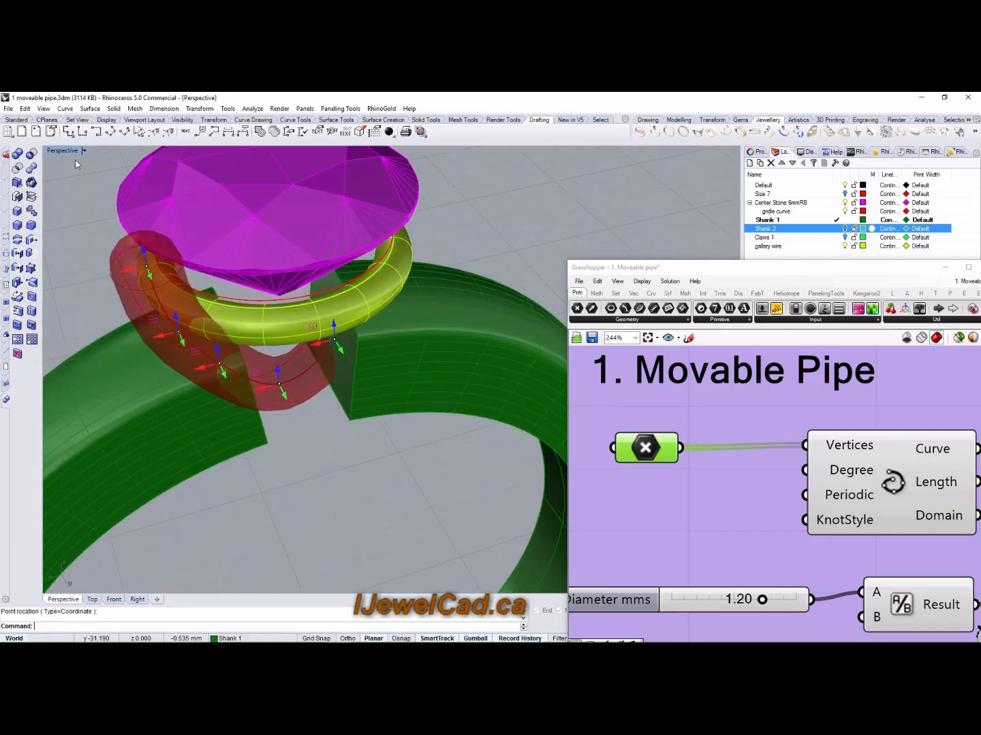
double_click(60, 150)
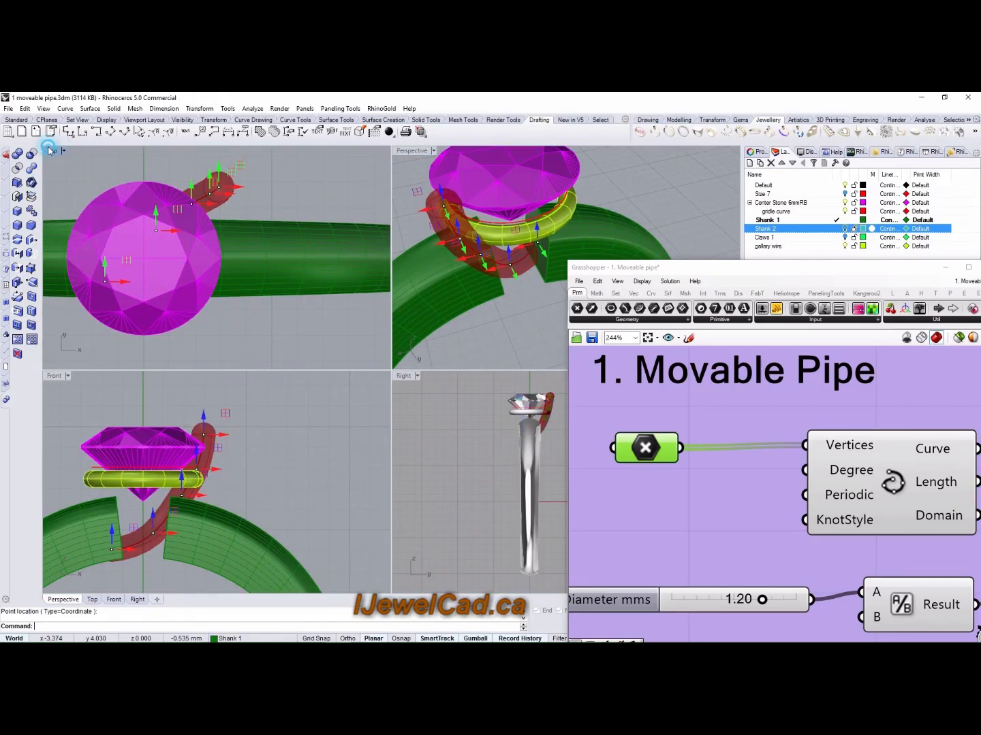
double_click(52, 151)
scroll(324, 303, up, 5)
scroll(324, 304, up, 2)
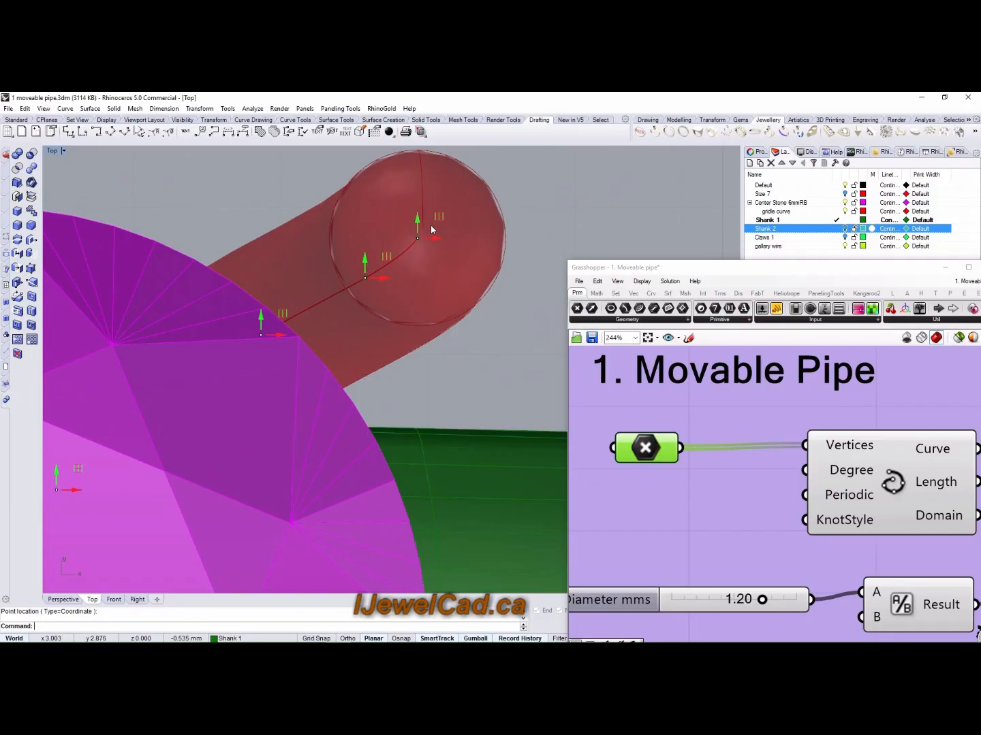
mouse_move(438, 217)
mouse_down()
mouse_move(418, 299)
mouse_move(391, 315)
mouse_move(354, 313)
mouse_up()
drag(365, 267, 325, 309)
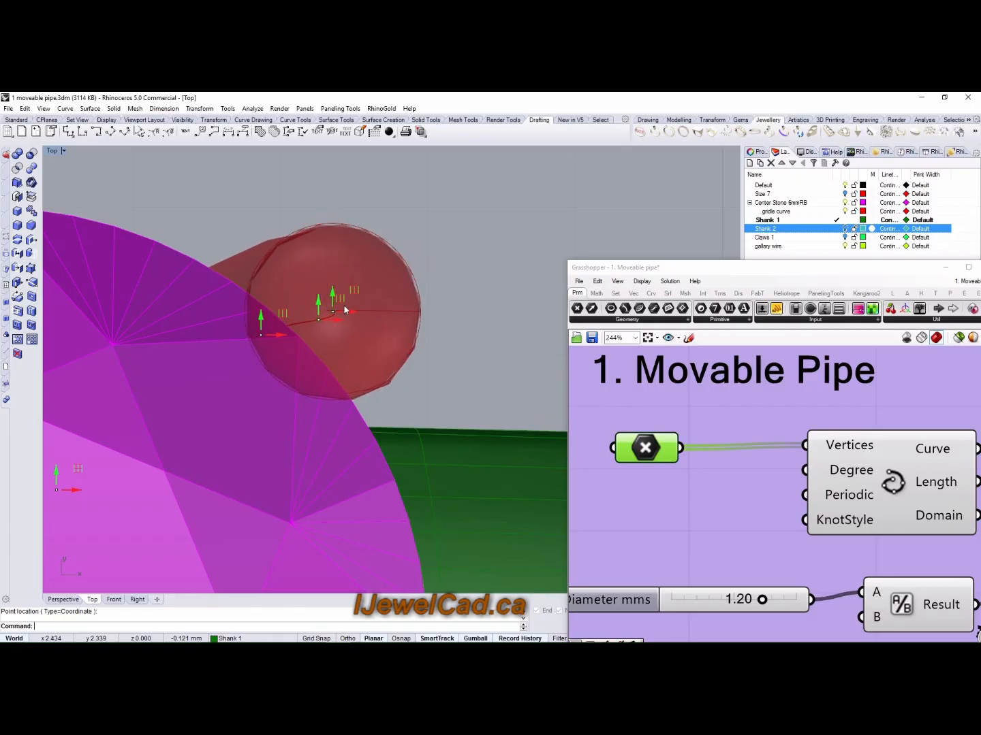
In the Perspective view, nudge a lower pipe point near the shank gap to refine the pipe's bend
double_click(52, 154)
double_click(410, 154)
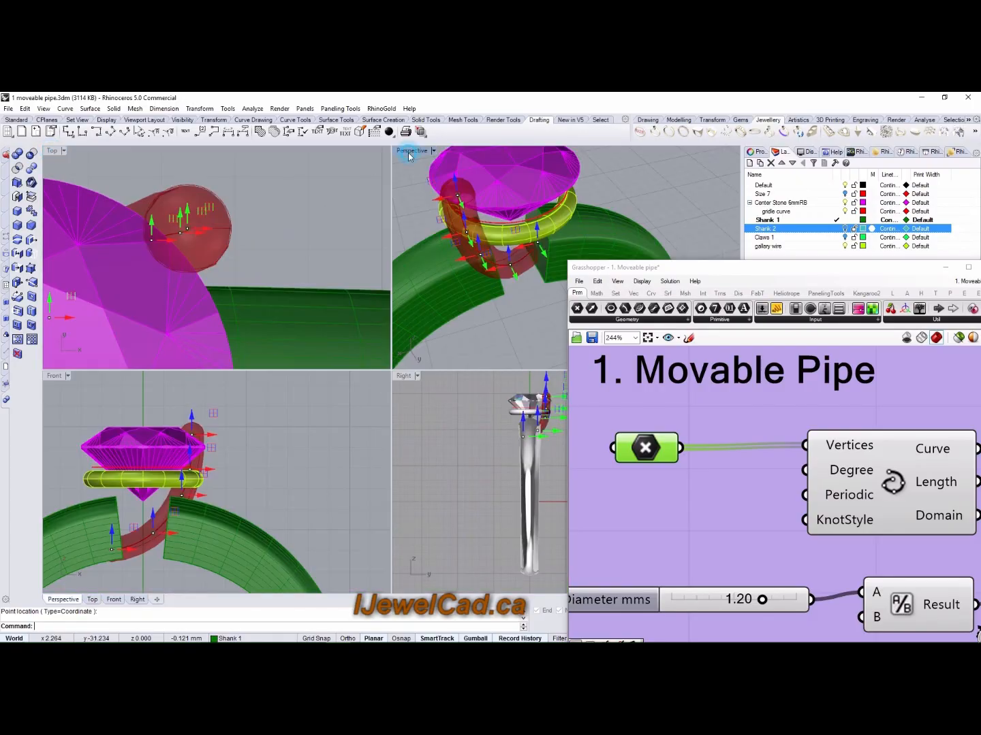
right_drag(383, 190, 328, 245)
scroll(352, 266, down, 5)
scroll(351, 266, down, 4)
shift+right_drag(400, 267, 428, 387)
scroll(405, 414, up, 9)
right_drag(365, 371, 437, 390)
drag(429, 403, 449, 398)
Raise the pipe's top point about 0.23 mm and nudge the point beside the gallery wire along the y axis to straighten the claw
right_drag(444, 396, 339, 373)
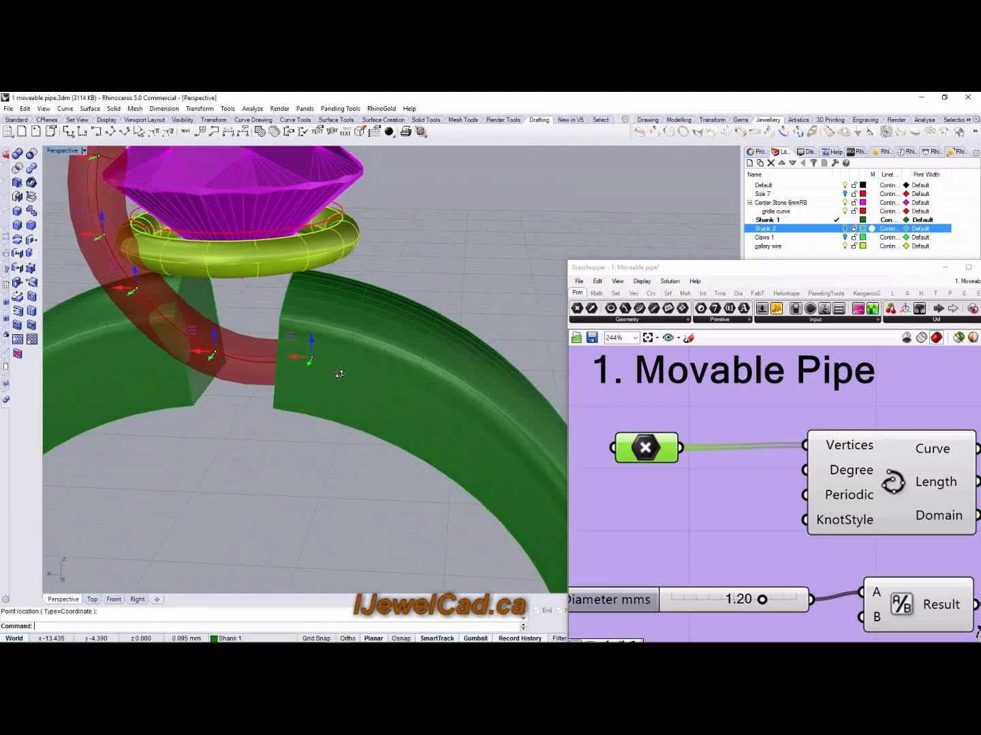
shift+right_drag(400, 307, 493, 445)
scroll(282, 357, up, 5)
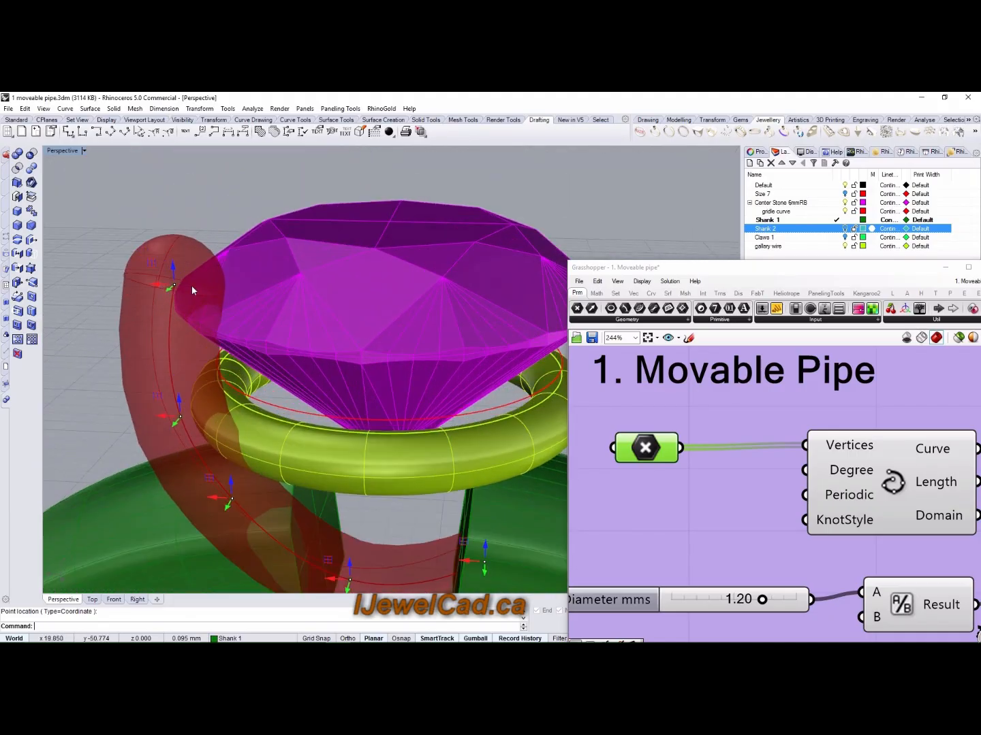
drag(175, 276, 173, 259)
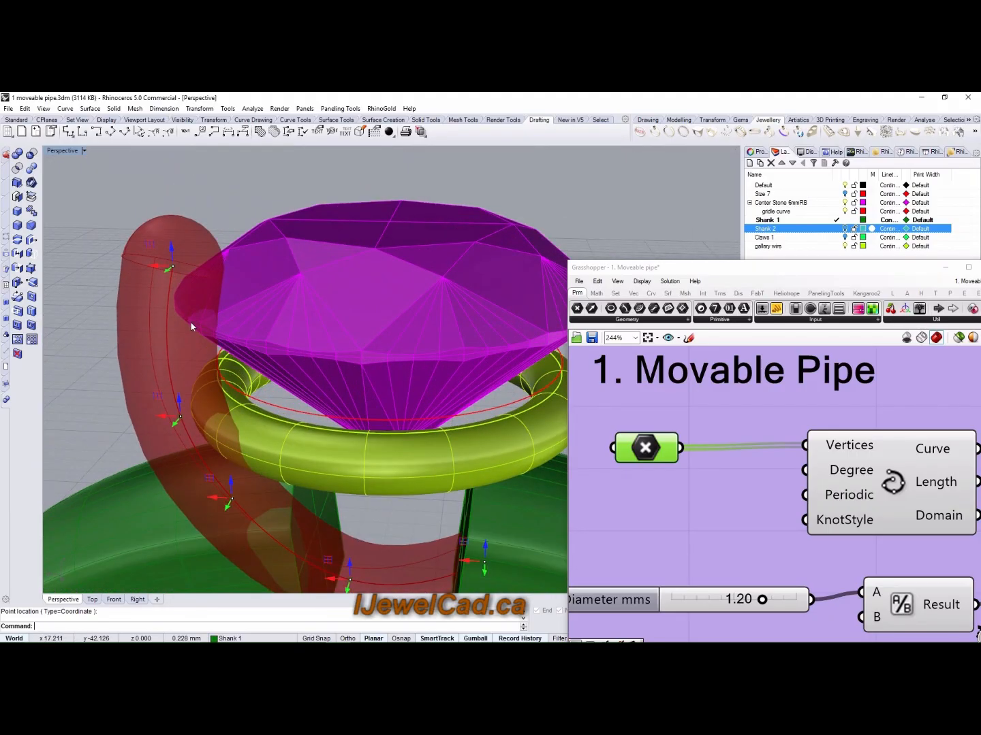
drag(177, 427, 171, 414)
right_drag(187, 422, 346, 431)
drag(336, 402, 345, 408)
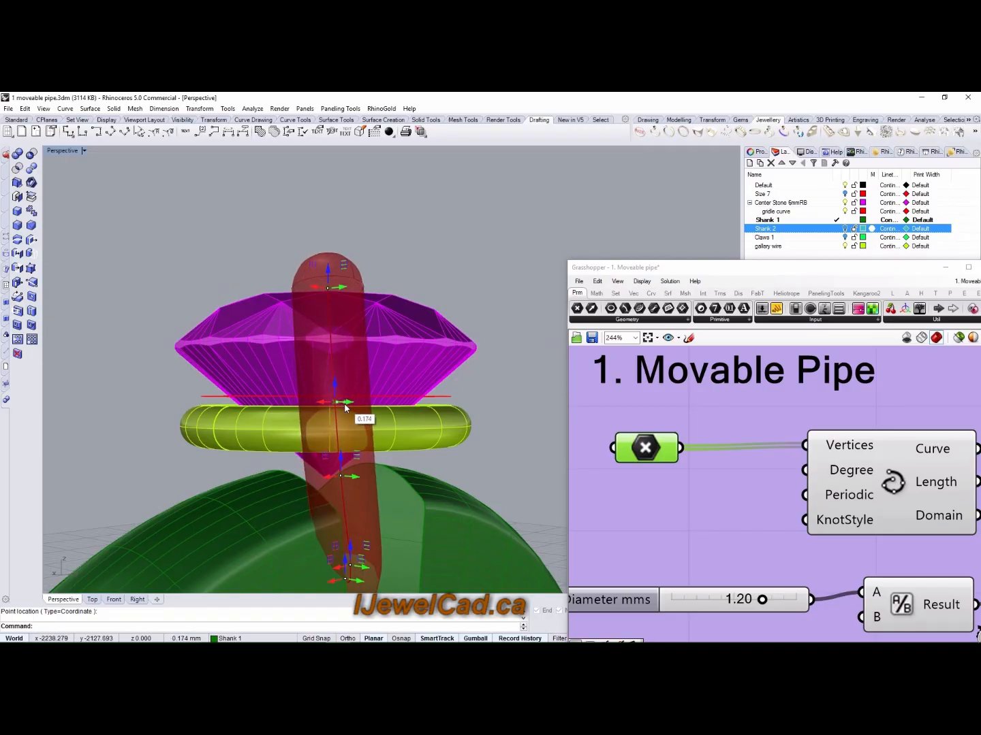
Nudge the pipe point beside the gallery wire by about -0.07 mm to refine the claw's bend
scroll(346, 443, down, 4)
scroll(345, 518, up, 5)
scroll(357, 505, down, 8)
right_drag(419, 445, 295, 416)
scroll(294, 416, up, 6)
drag(265, 413, 284, 430)
scroll(328, 446, down, 6)
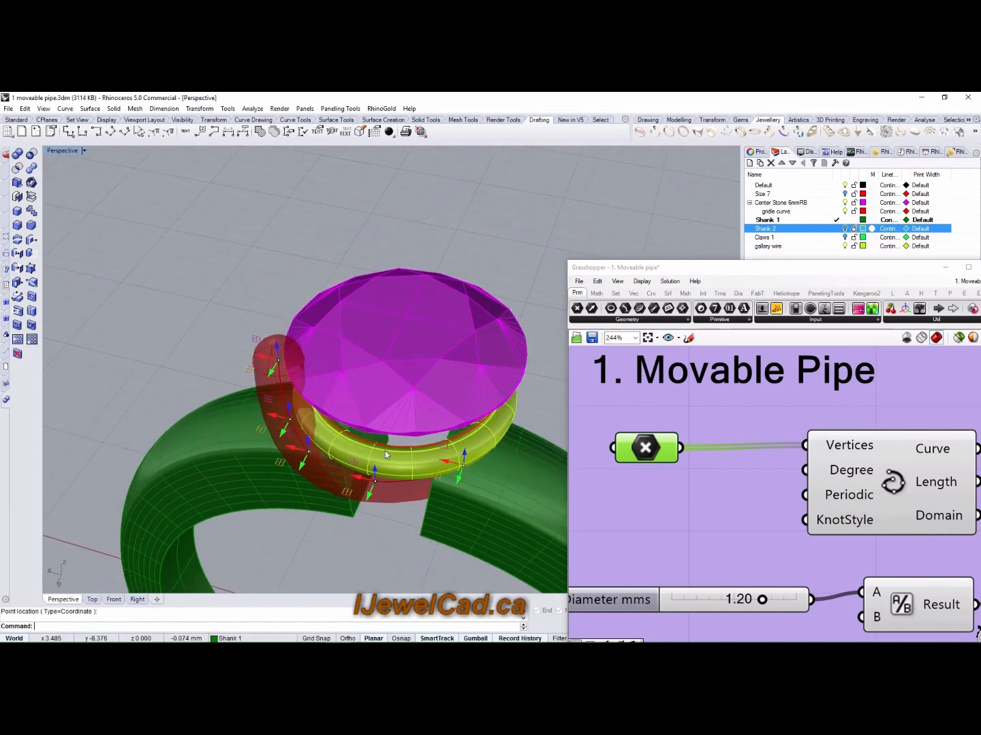
Deselect the pipe points and examine the claw's fit around the stone, gallery wire and shank from several sides
right_drag(415, 481, 306, 417)
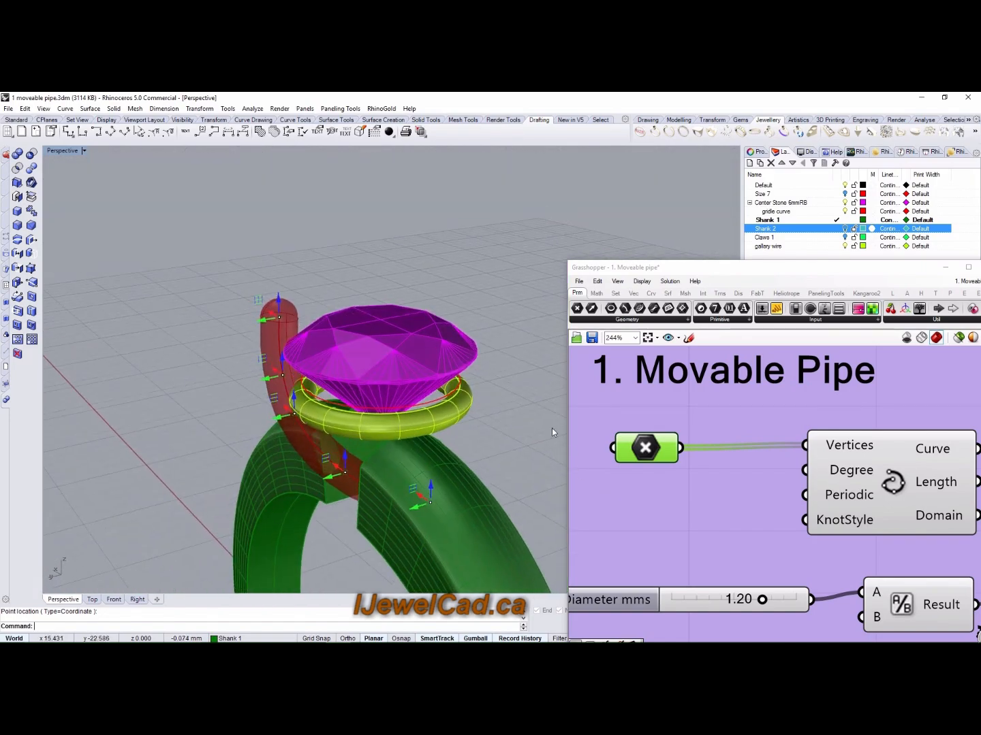
scroll(552, 429, down, 6)
right_drag(455, 418, 385, 358)
scroll(666, 487, down, 3)
right_drag(673, 489, 670, 441)
click(668, 542)
right_drag(445, 352, 313, 314)
scroll(450, 272, up, 6)
right_drag(419, 328, 447, 370)
scroll(375, 347, down, 5)
scroll(422, 372, up, 2)
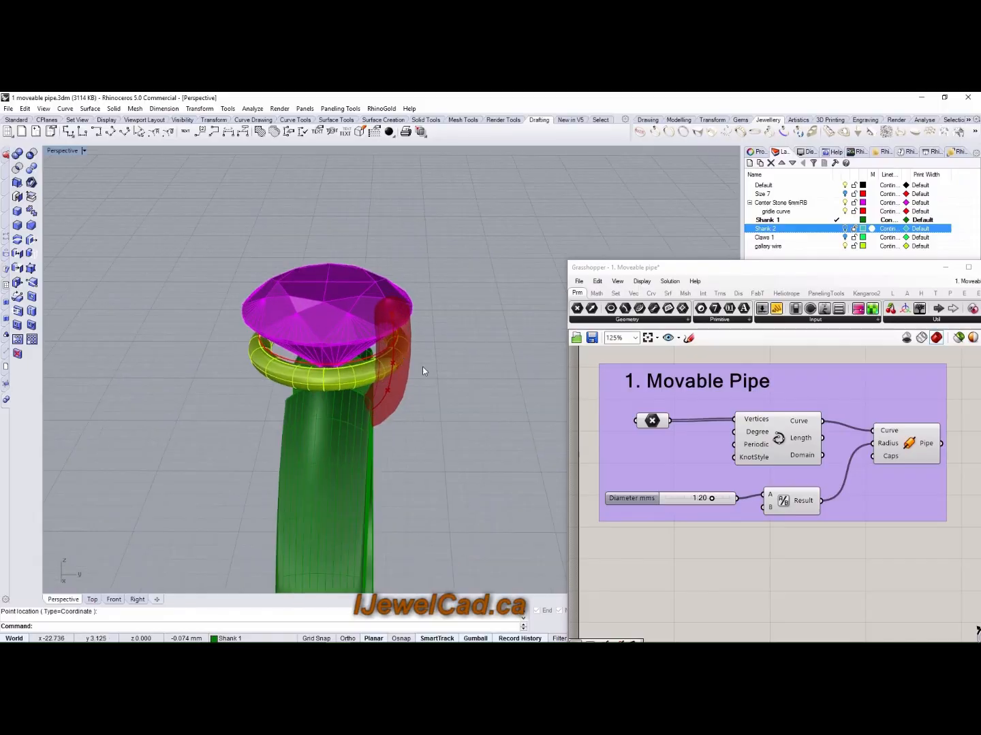
right_drag(800, 540, 775, 543)
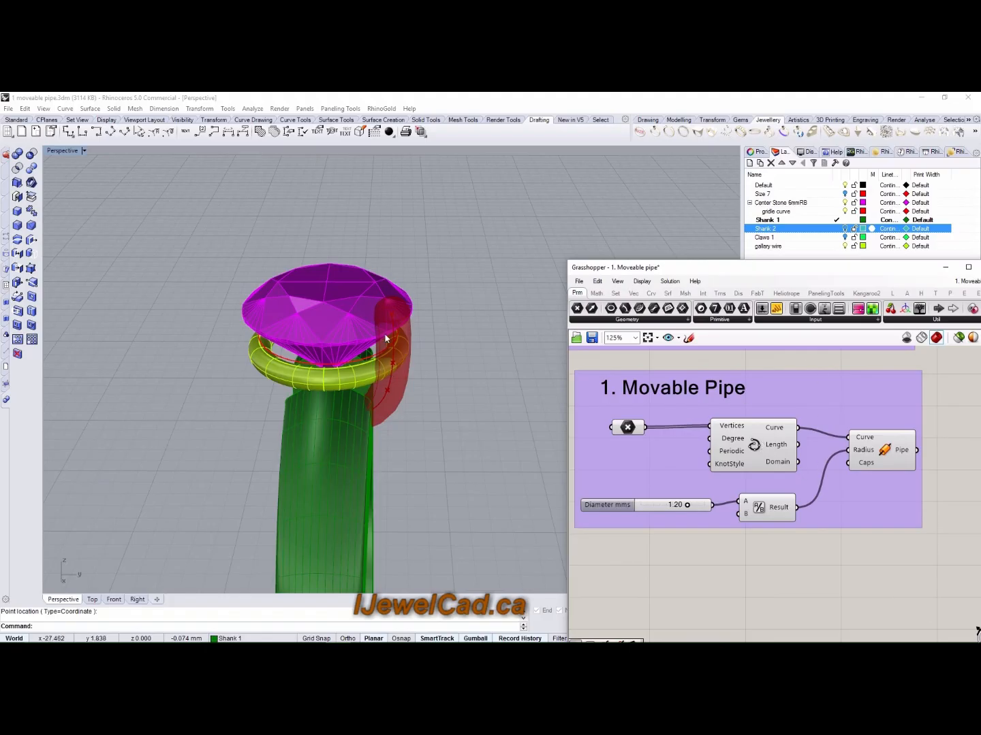
scroll(833, 549, up, 5)
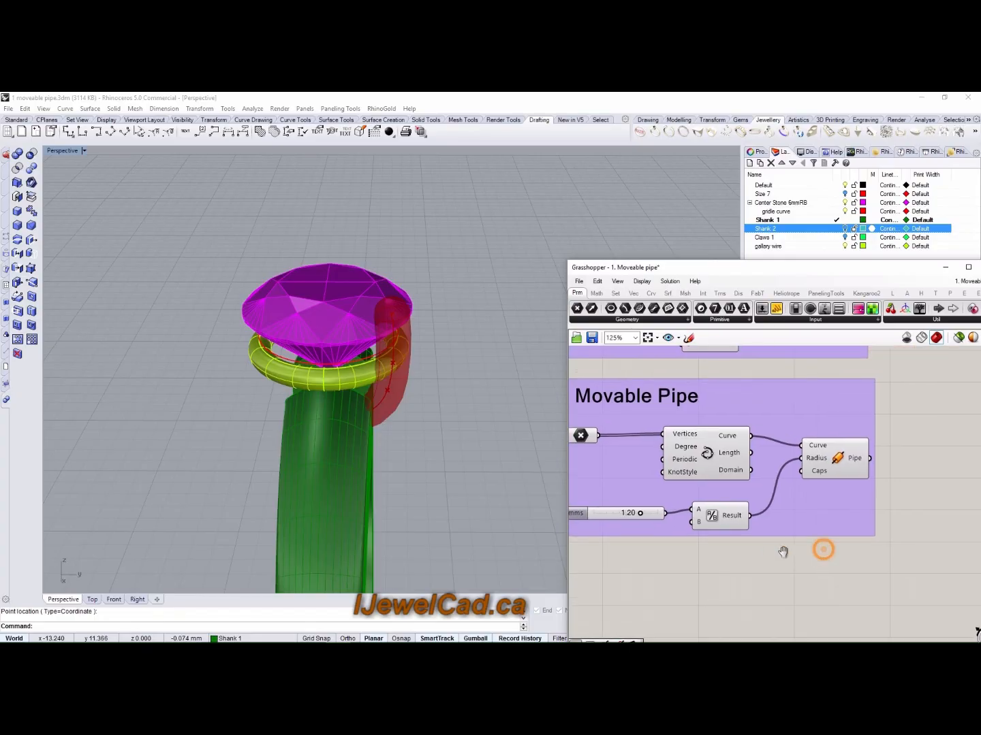
right_drag(877, 505, 756, 558)
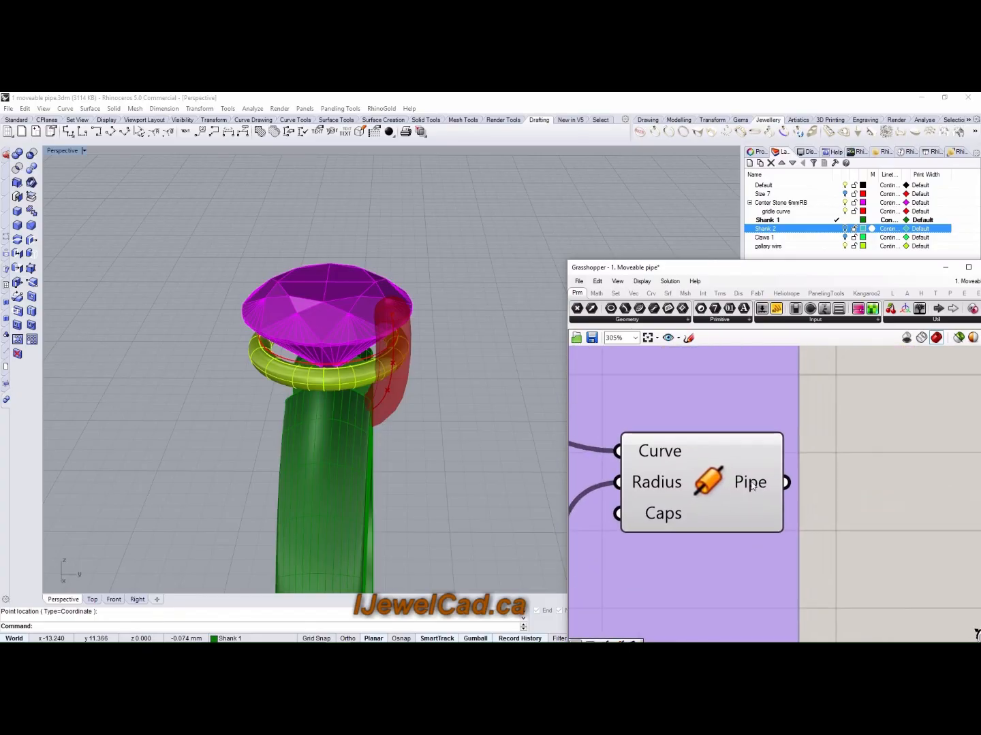
scroll(751, 483, up, 1)
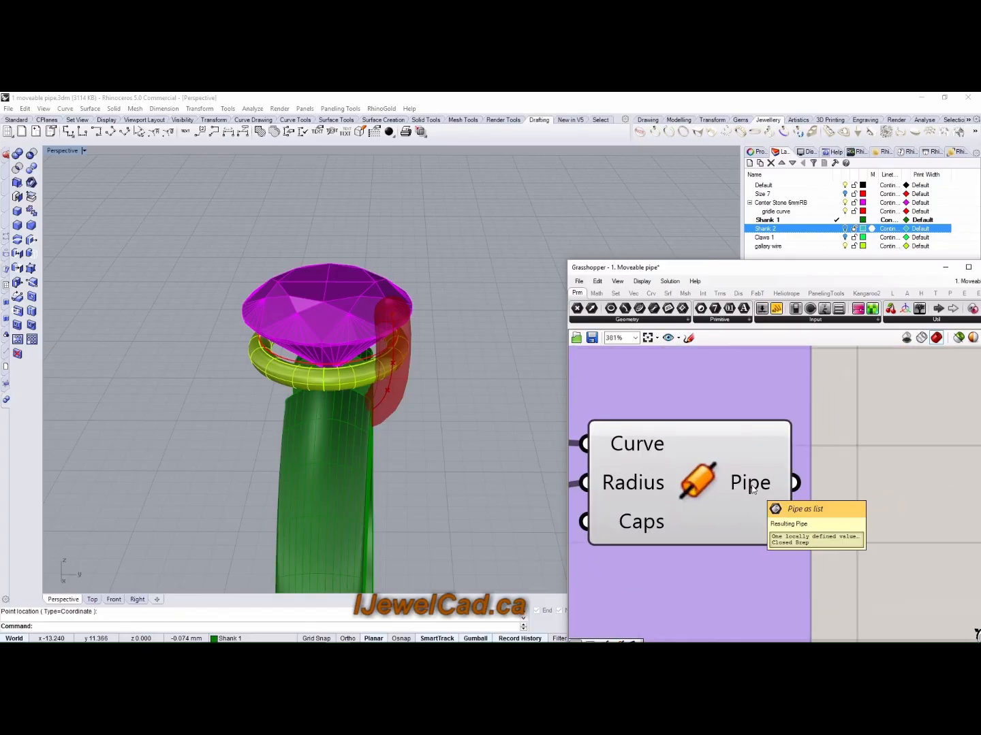
right_click(751, 489)
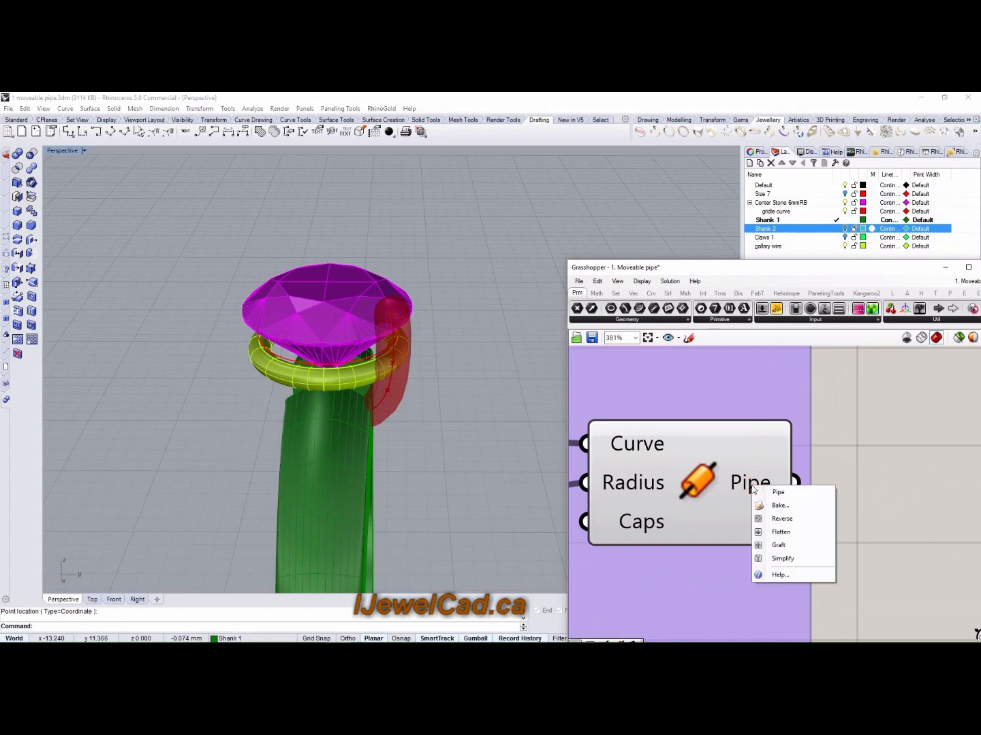
click(774, 506)
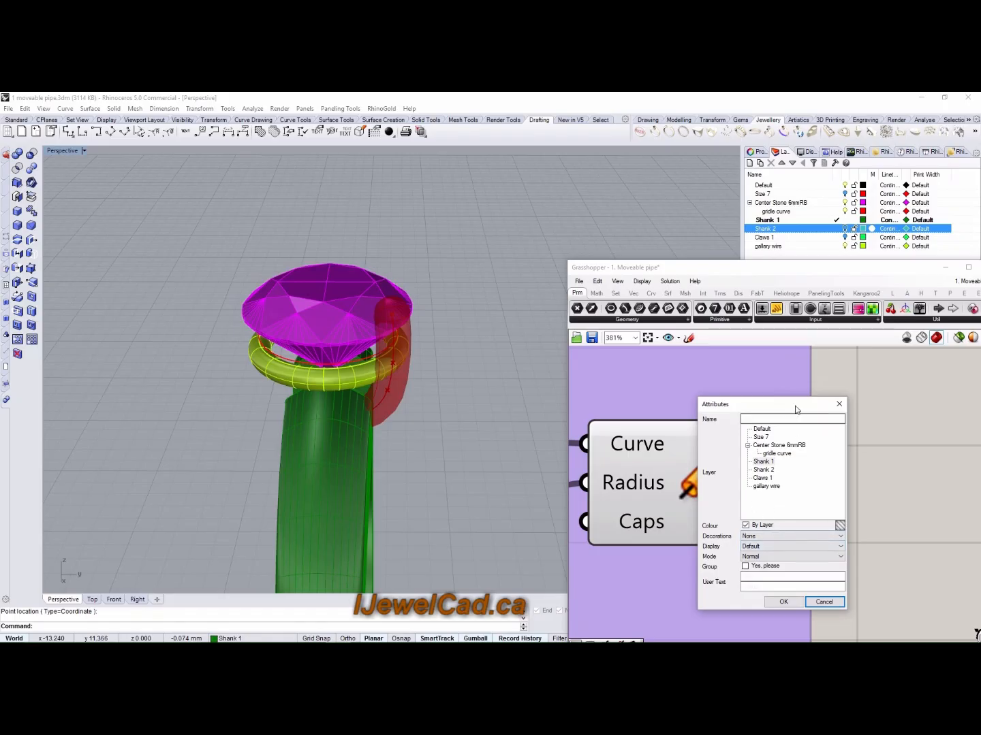
click(824, 602)
Create a layer named Head Wires below the gallary wire layer and set its colour to bright green (R 24, G 255, B 0)
drag(797, 263, 800, 314)
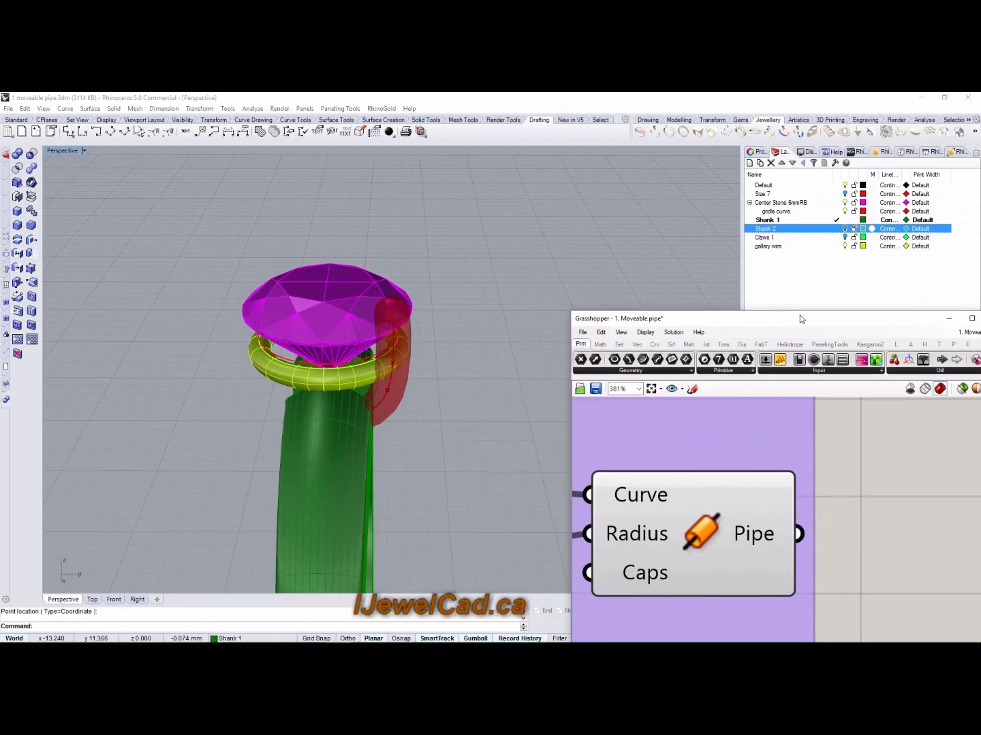
click(776, 246)
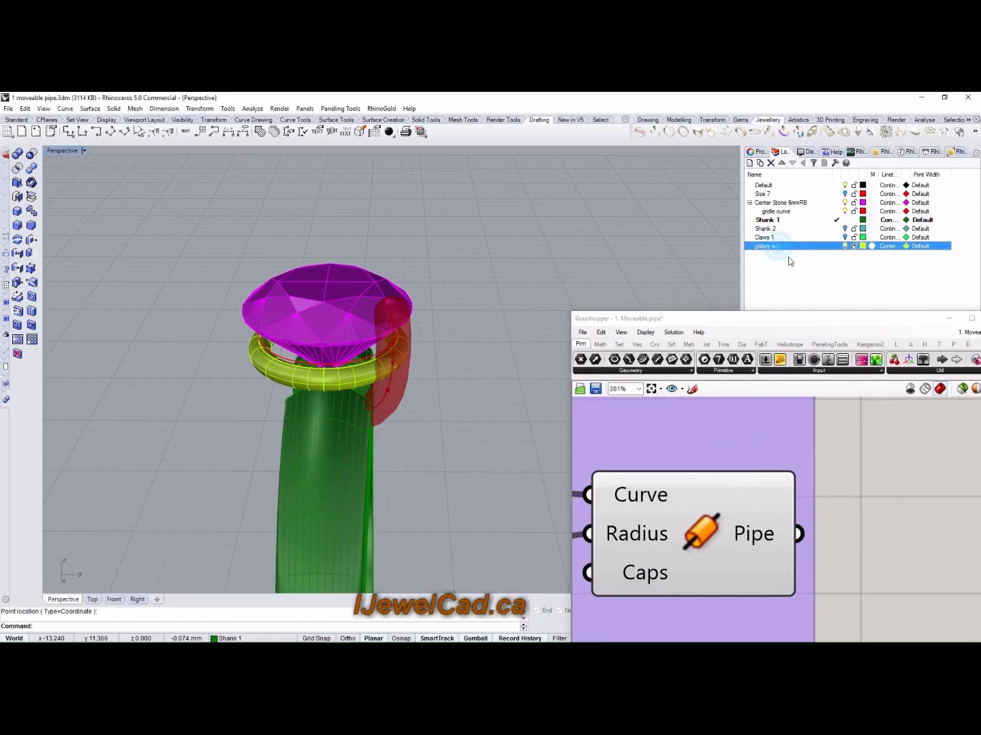
click(749, 163)
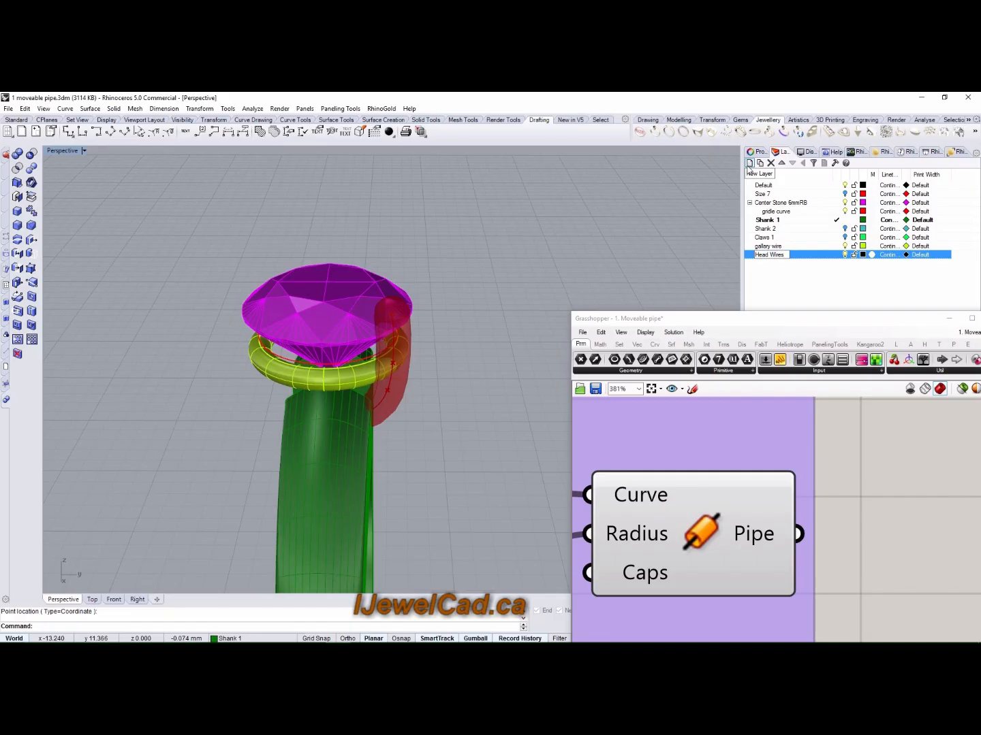
click(849, 267)
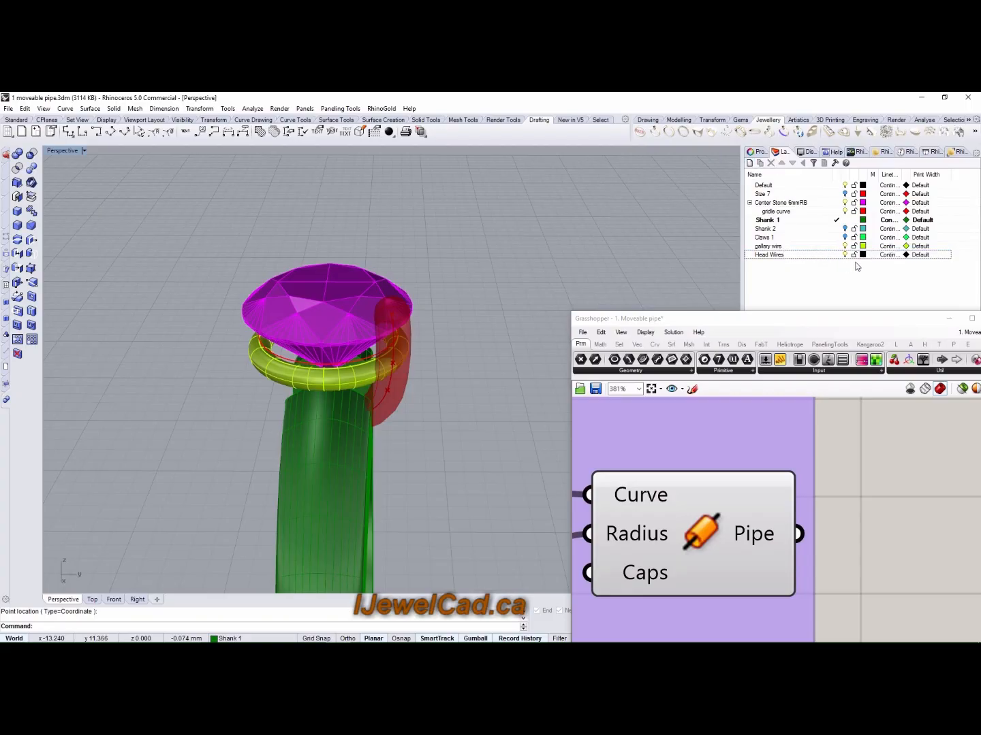
click(862, 255)
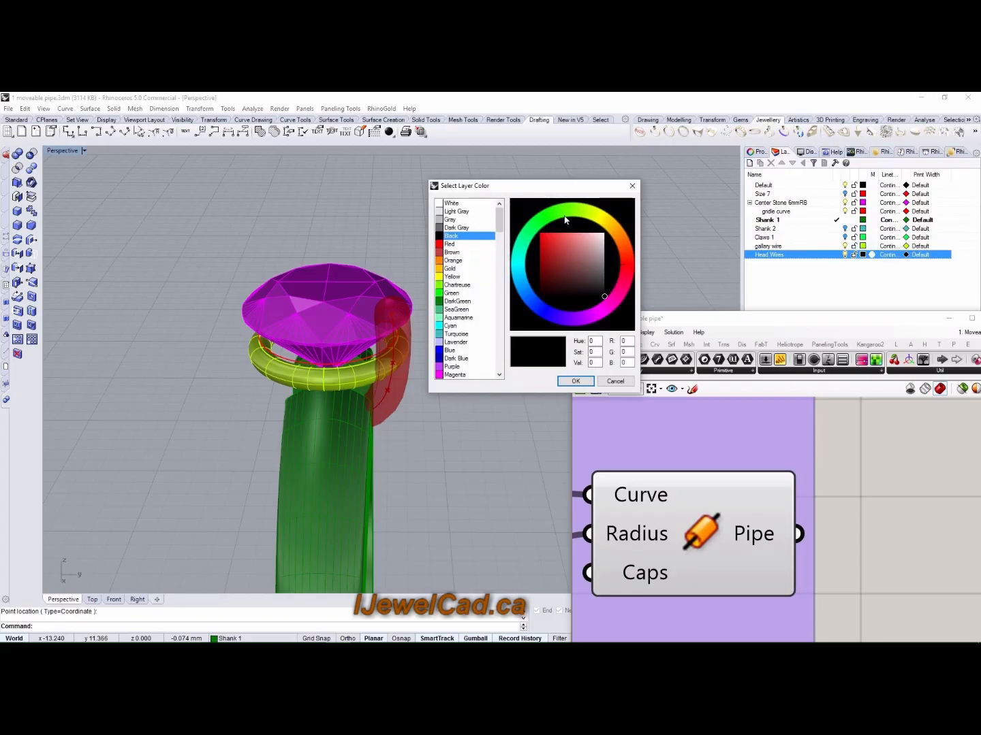
click(552, 218)
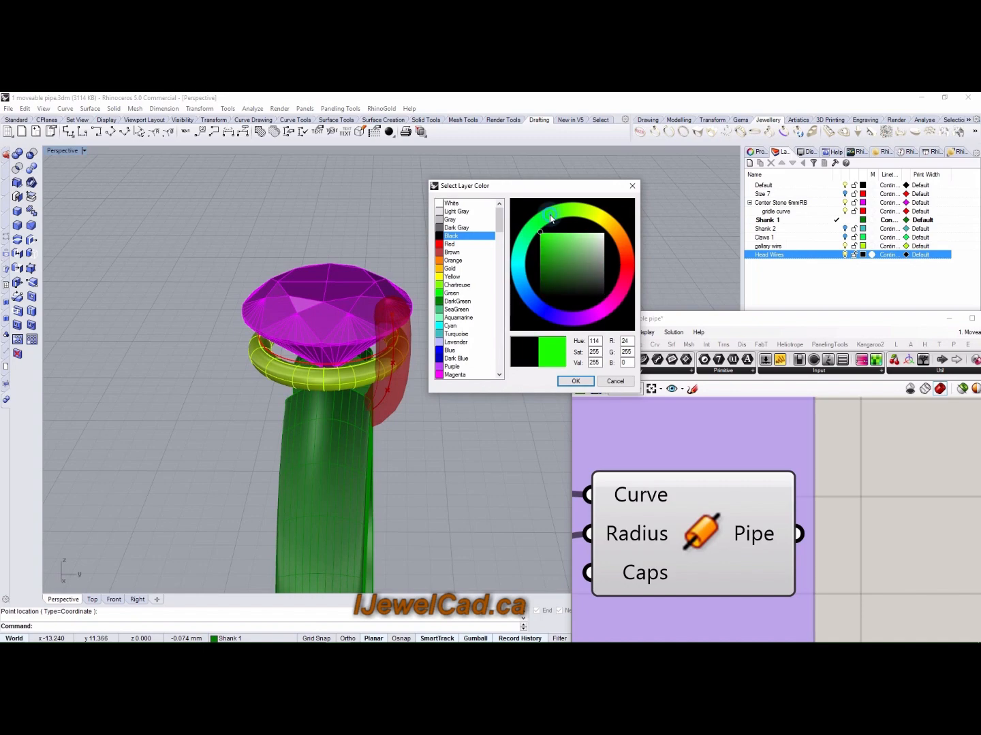
click(575, 381)
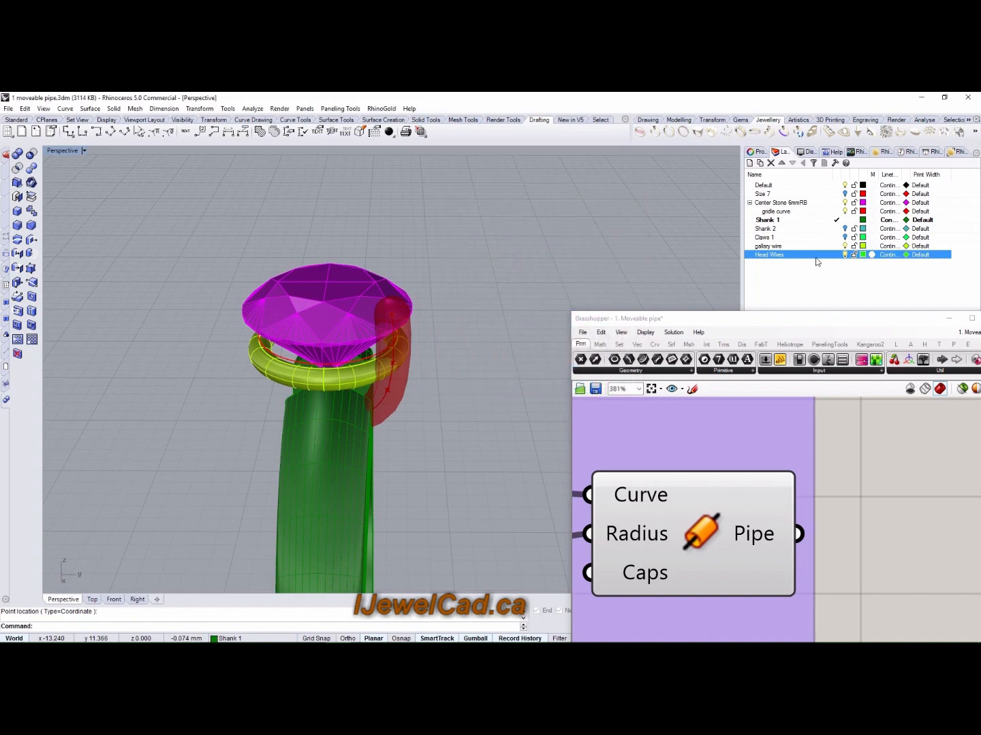
Bake the Pipe component's output onto the Head Wires layer
drag(809, 323, 812, 288)
right_click(764, 504)
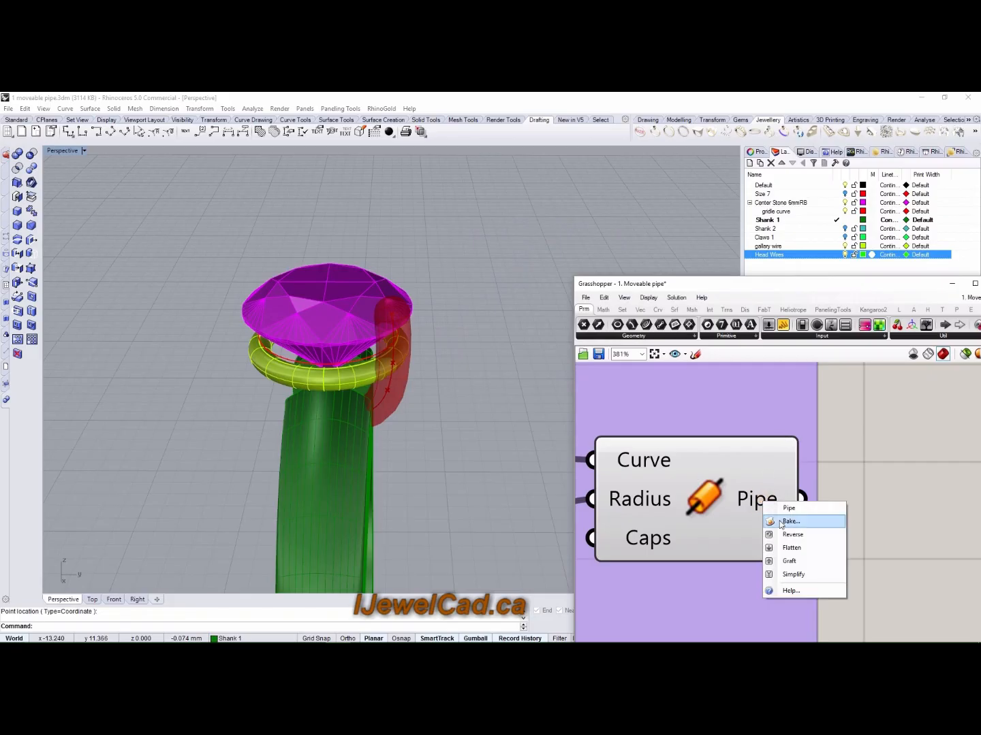
click(783, 523)
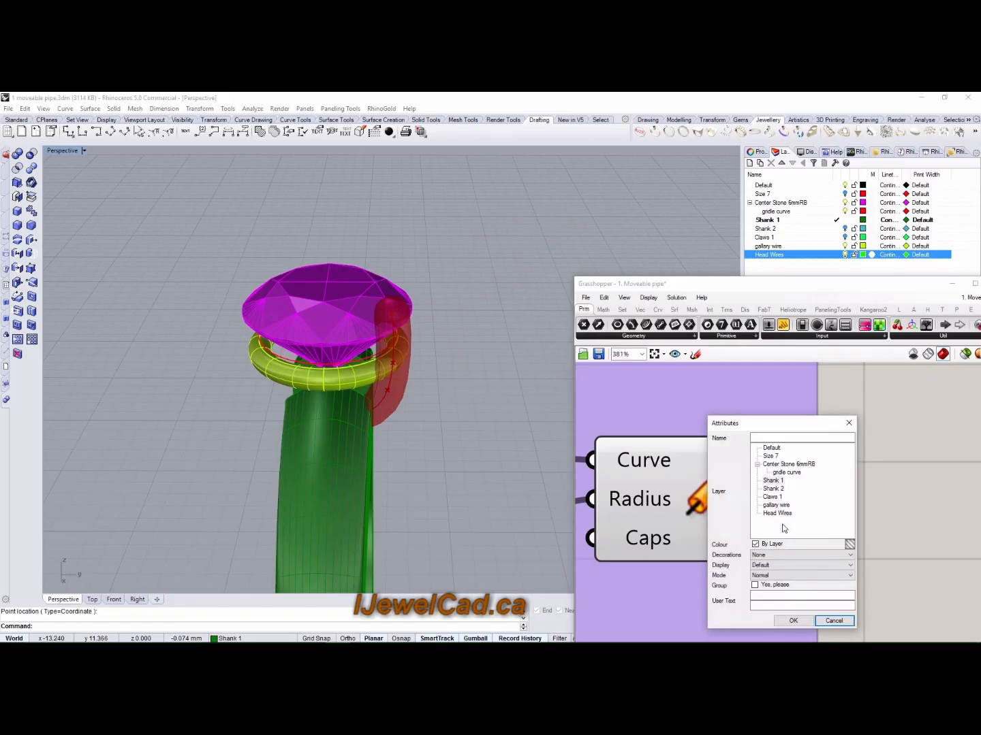
click(777, 514)
click(802, 622)
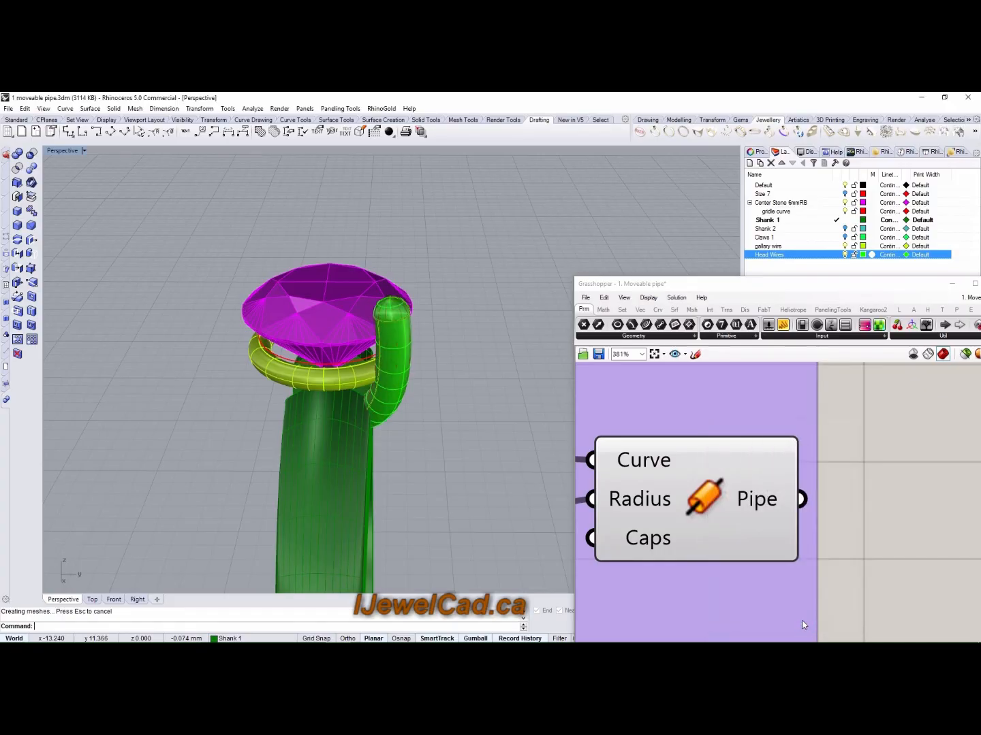
Collapse the Grasshopper window to its title bar and inspect the baked claw against the stone and shank
right_drag(463, 336, 368, 463)
scroll(410, 395, up, 8)
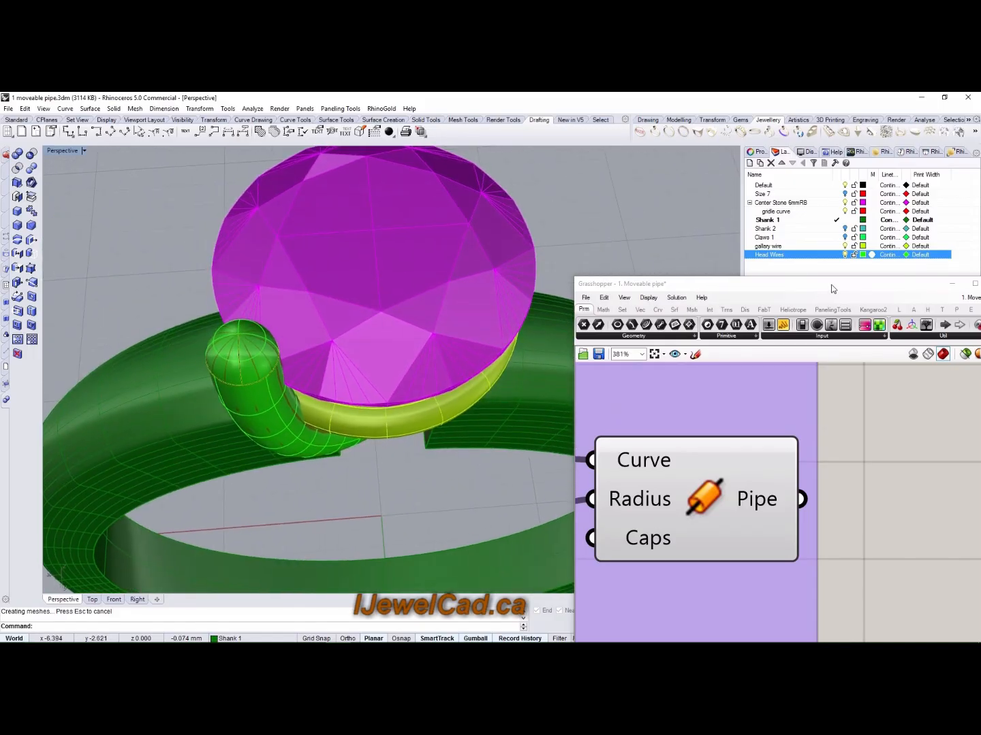
double_click(771, 289)
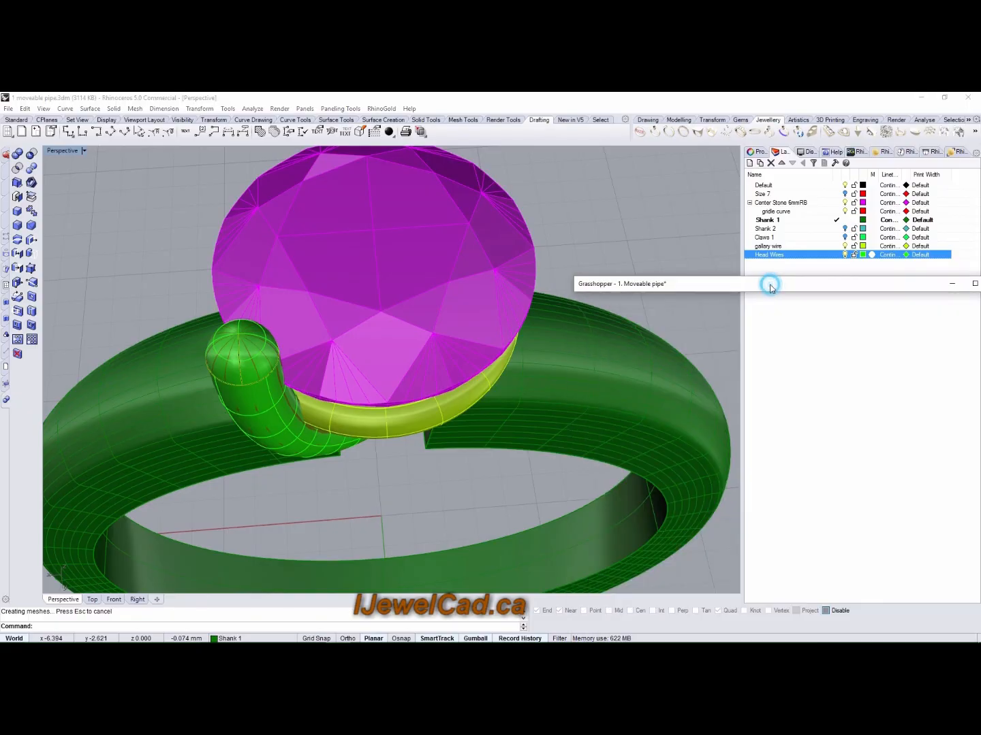
right_drag(666, 352, 567, 382)
scroll(576, 365, down, 5)
right_drag(353, 335, 474, 307)
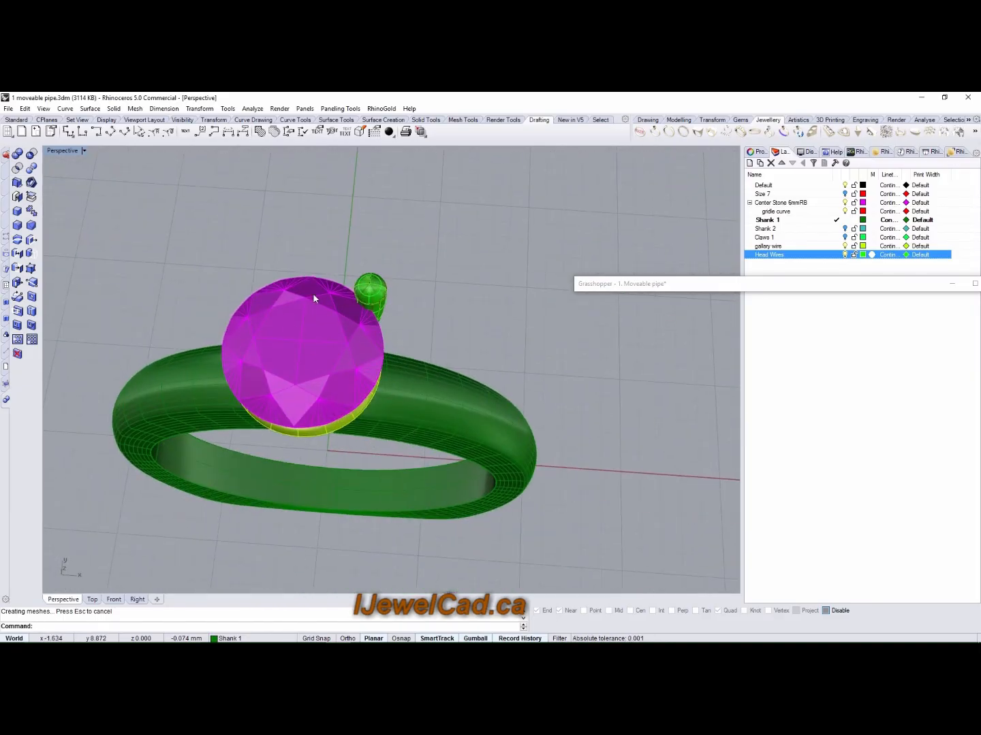
right_drag(251, 348, 259, 357)
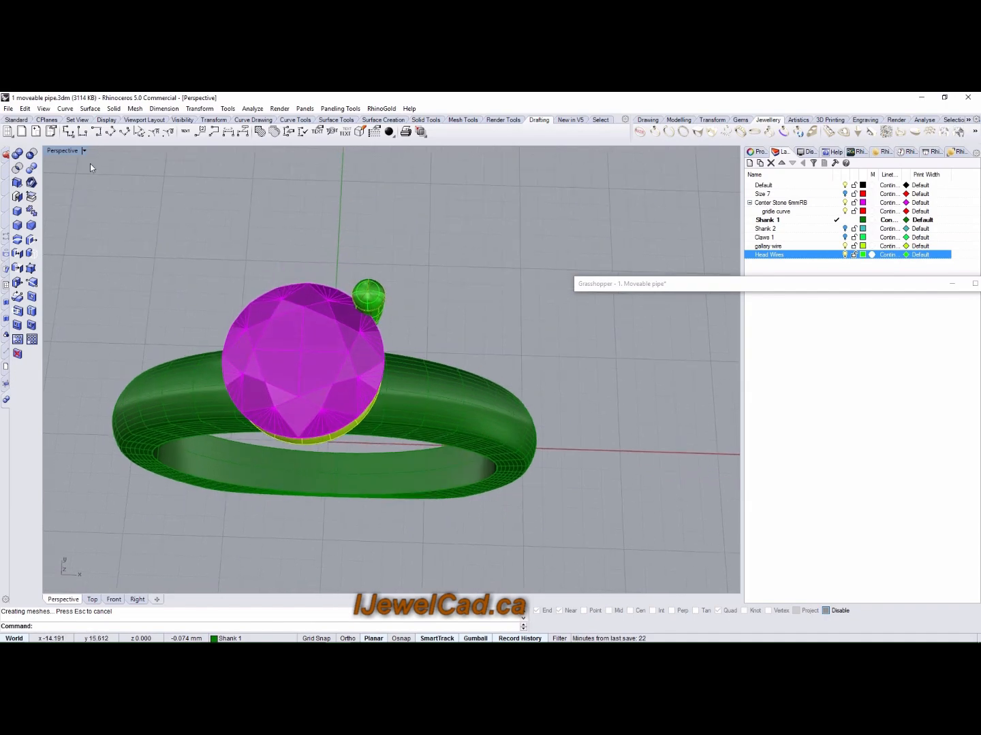
In the Top view, mirror the baked claw into all four quadrants around the construction plane origin
double_click(54, 154)
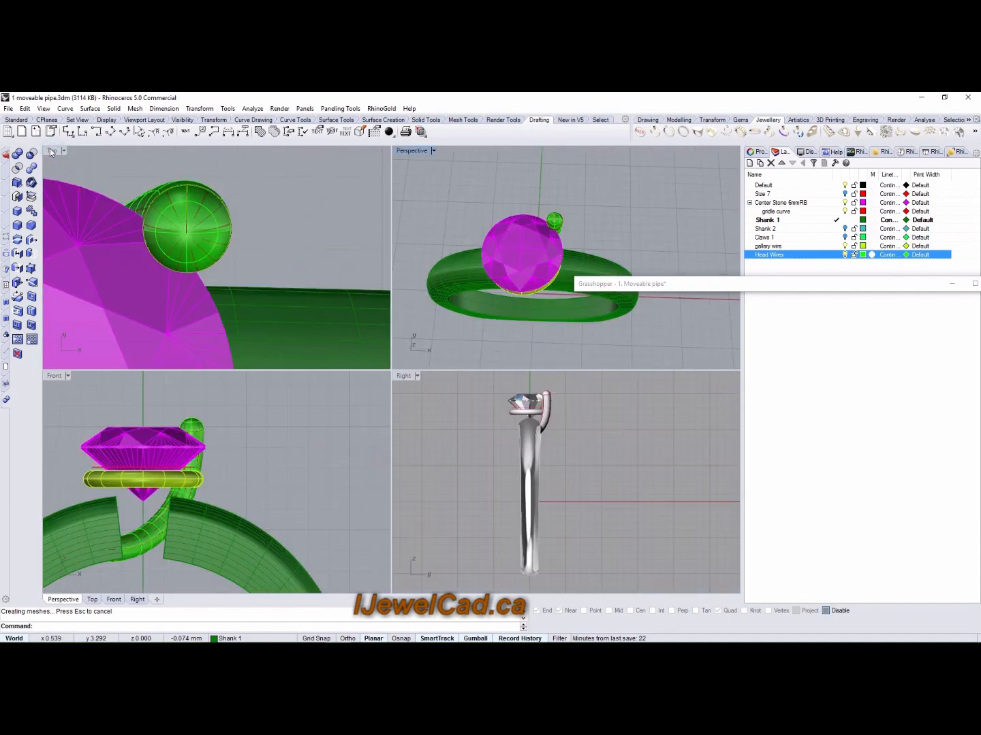
double_click(53, 151)
right_drag(204, 235, 467, 260)
scroll(435, 240, down, 4)
click(705, 121)
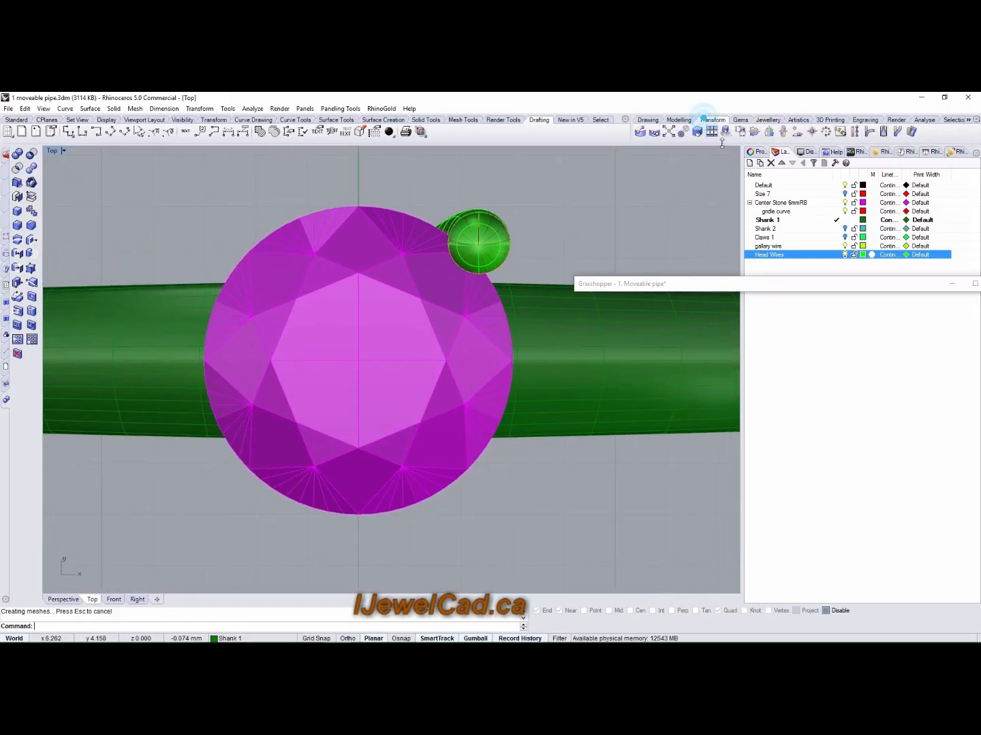
click(784, 132)
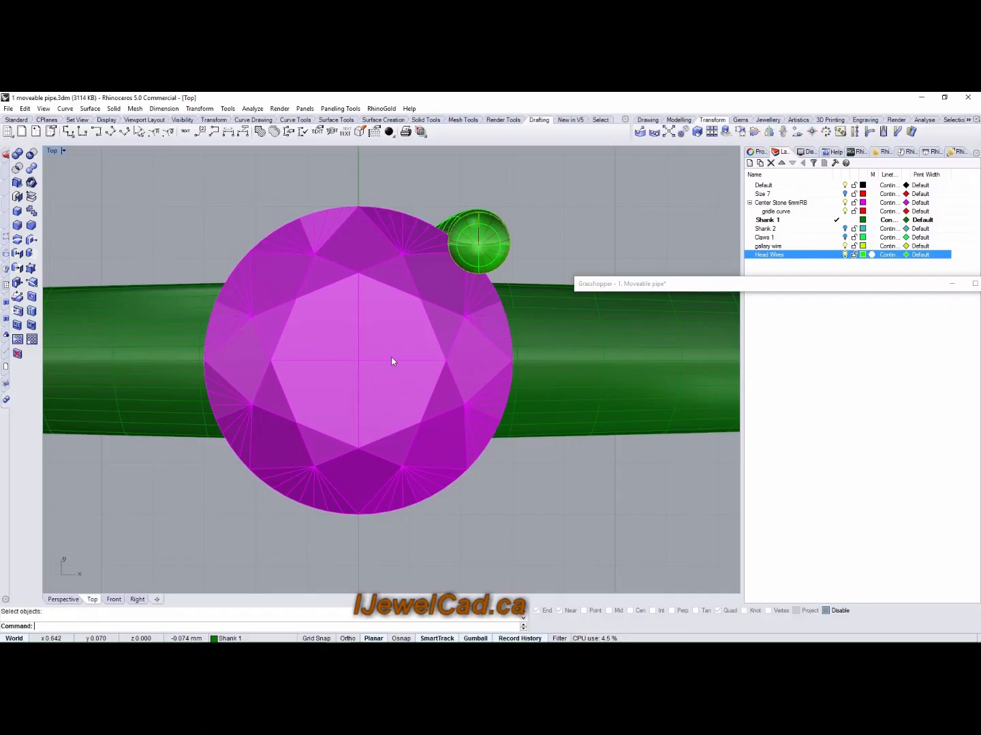
click(492, 225)
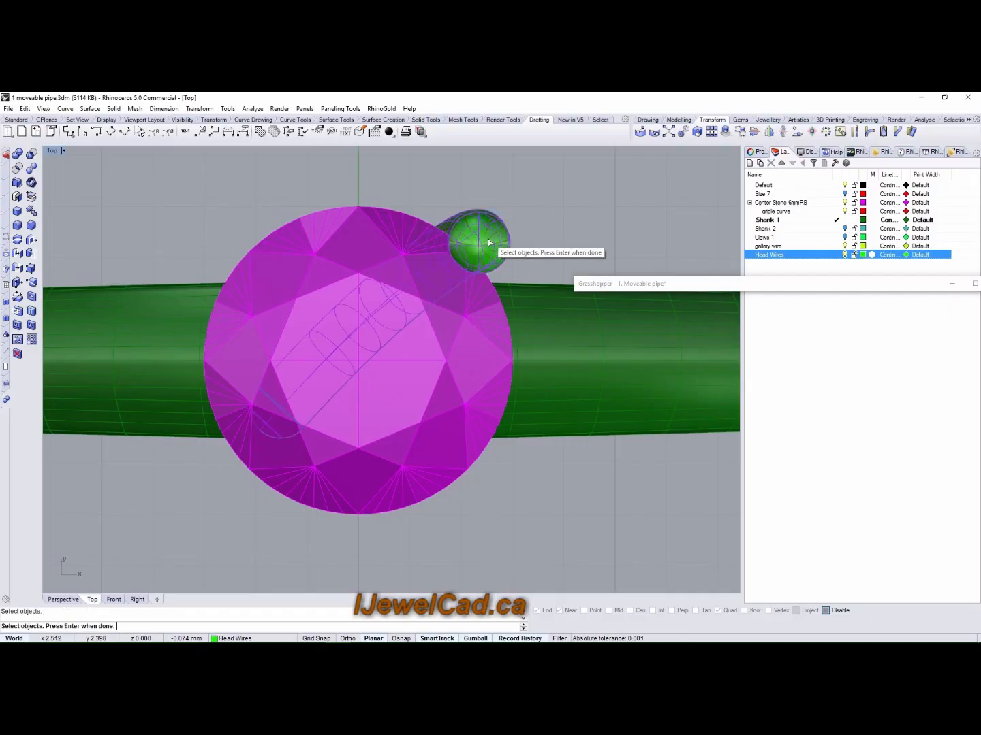
key(Return)
key(Return)
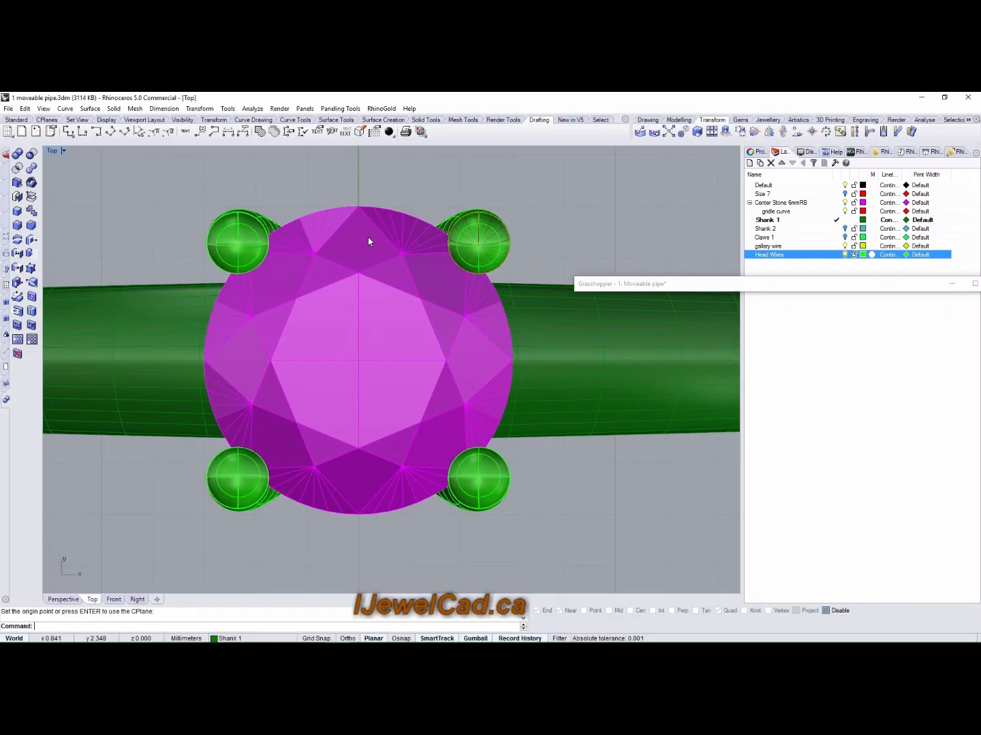
In the Perspective view, reselect the movable pipe's point parameter and move its upper points inward along the y axis beneath the stone
double_click(53, 151)
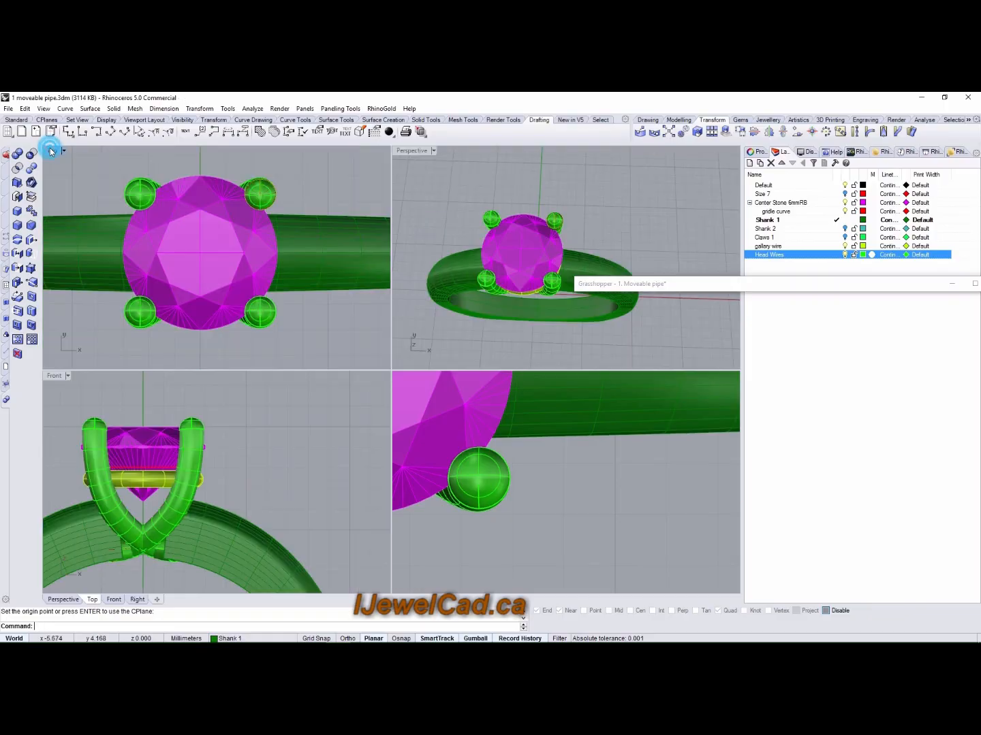
double_click(404, 153)
right_drag(435, 283, 439, 359)
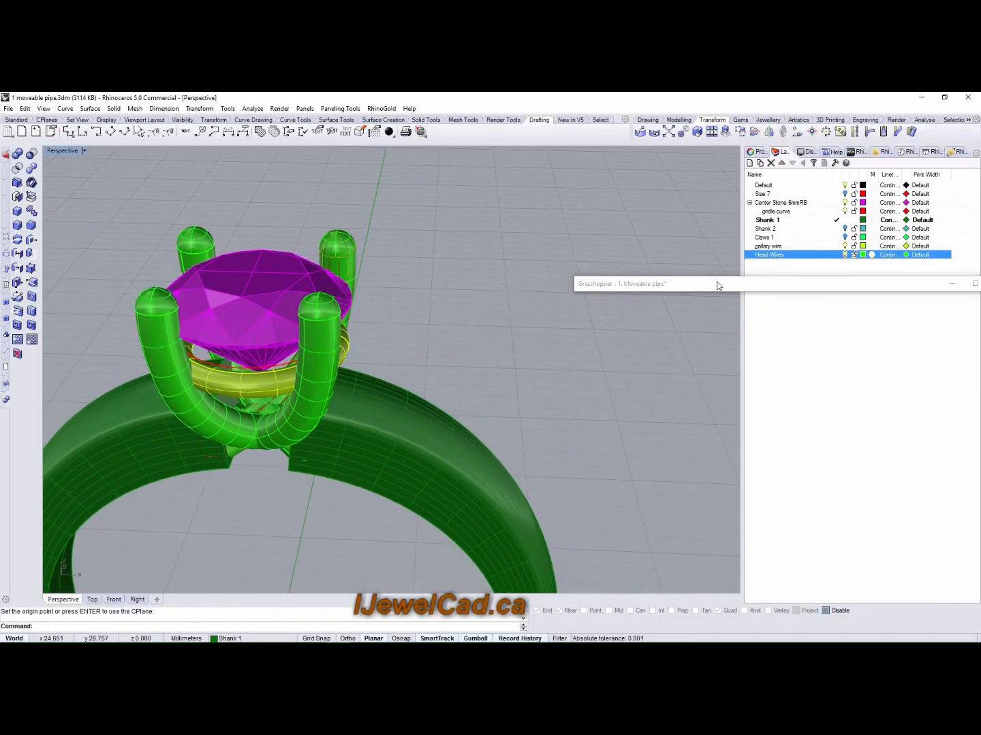
scroll(738, 493, down, 5)
scroll(720, 481, up, 6)
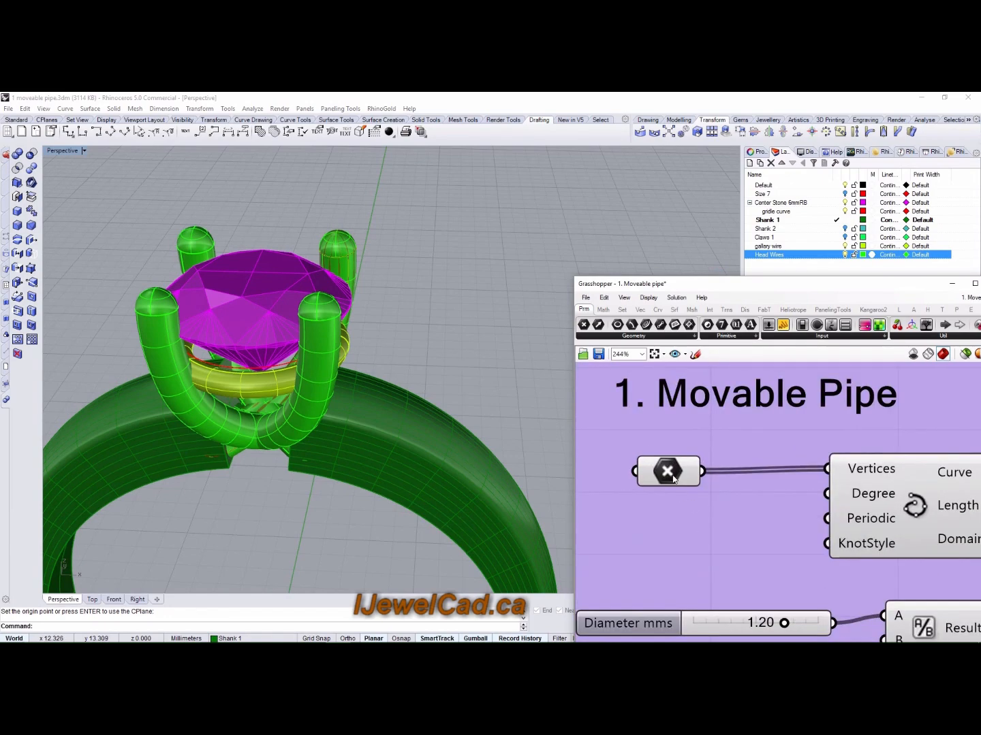
click(673, 478)
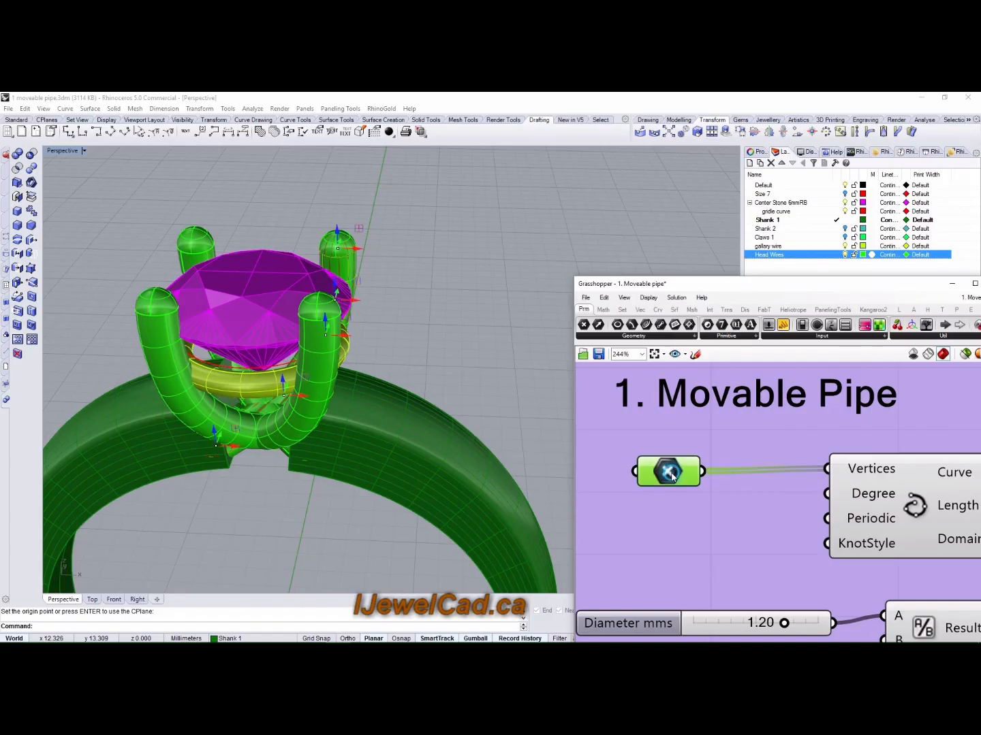
right_drag(461, 377, 440, 305)
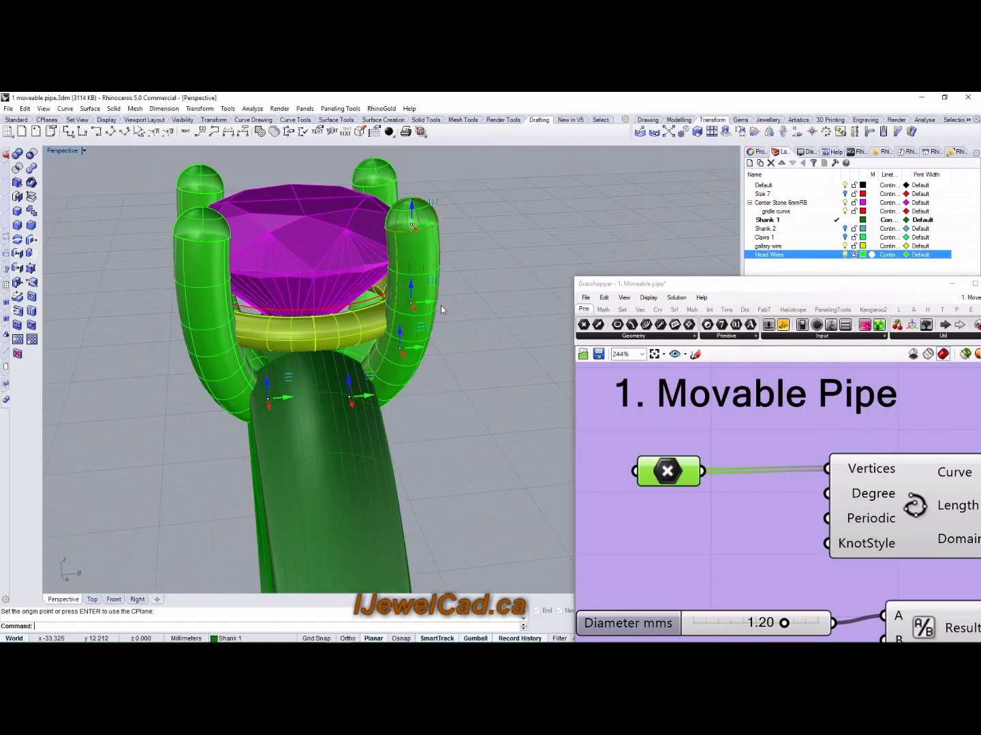
drag(429, 302, 411, 229)
right_drag(411, 231, 385, 379)
drag(365, 386, 409, 447)
Move the pipe point just below the gallery wire about 0.38 mm along the x axis
right_drag(409, 446, 379, 383)
scroll(365, 361, up, 3)
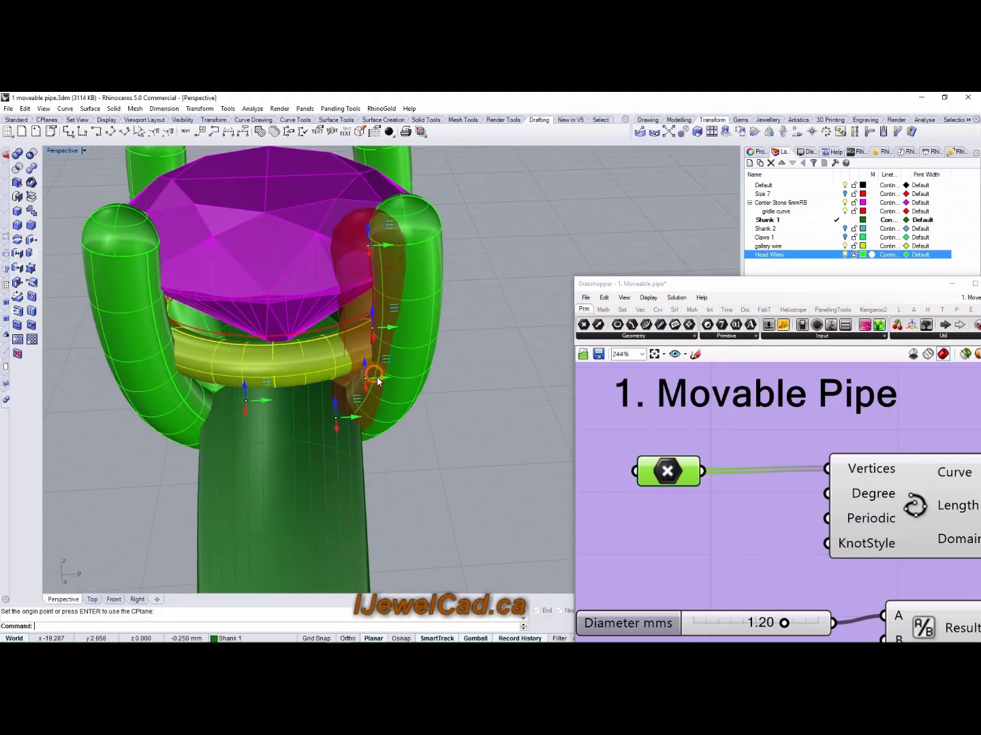
drag(365, 388, 365, 390)
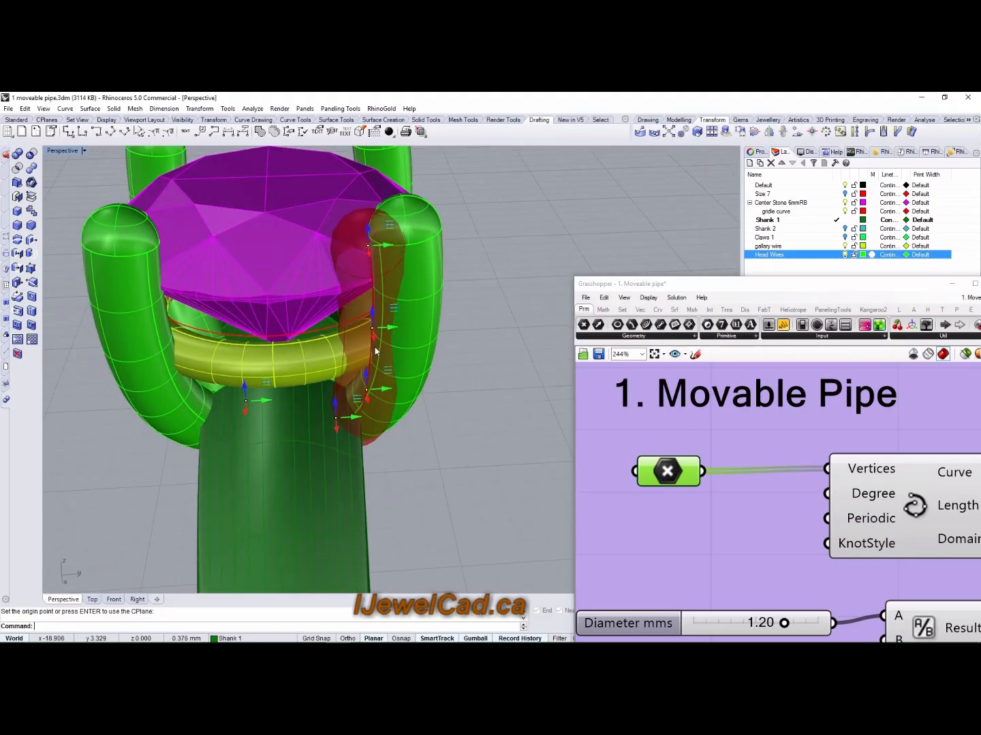
Fine-tune the movable pipe beside the claw by shifting its top point and the point at the gallery wire along the y axis
drag(374, 340, 376, 353)
drag(383, 246, 367, 262)
right_drag(367, 263, 477, 357)
scroll(484, 409, up, 4)
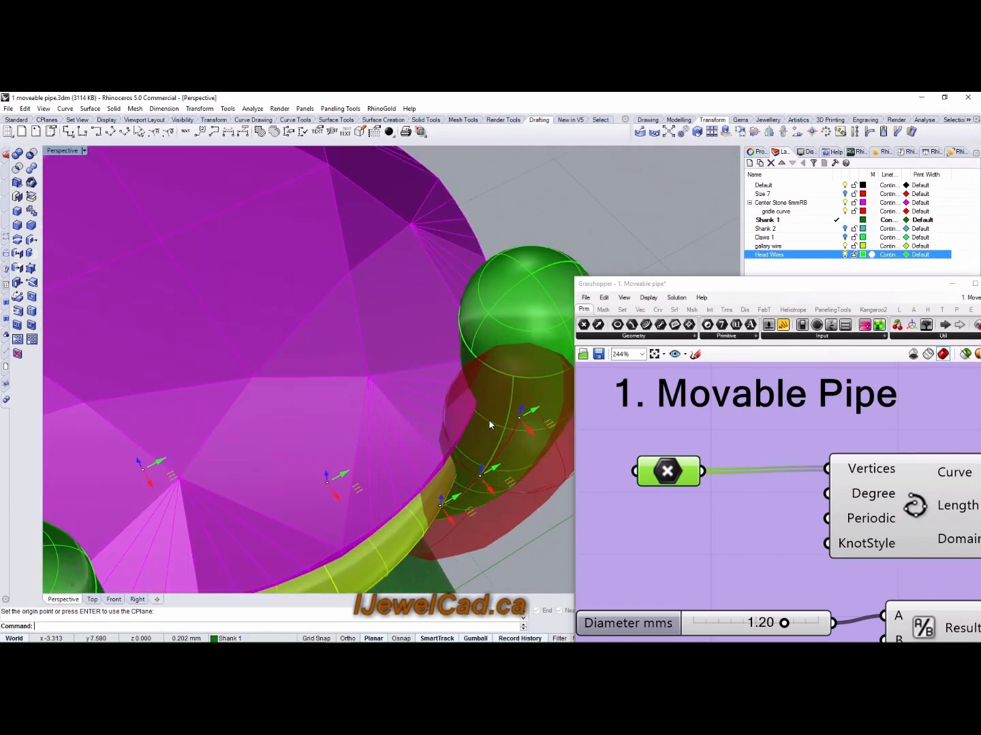
scroll(468, 374, down, 8)
right_drag(402, 384, 378, 301)
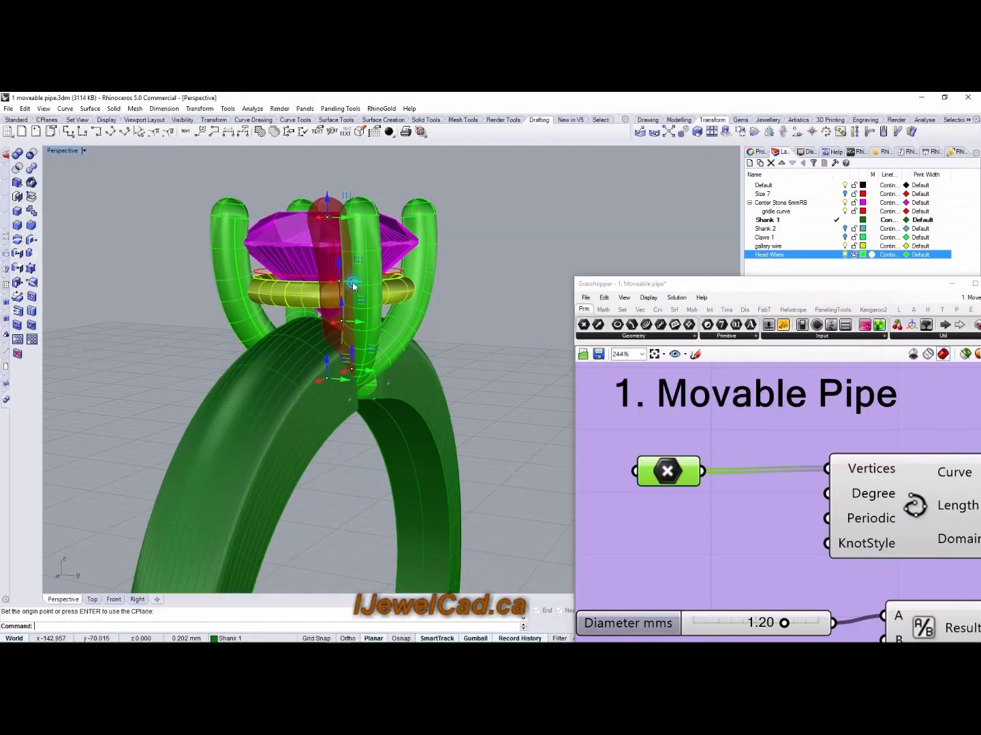
drag(353, 286, 353, 290)
right_drag(507, 427, 536, 464)
Bake the Pipe component's output to the Head Wires layer
right_drag(708, 534, 685, 503)
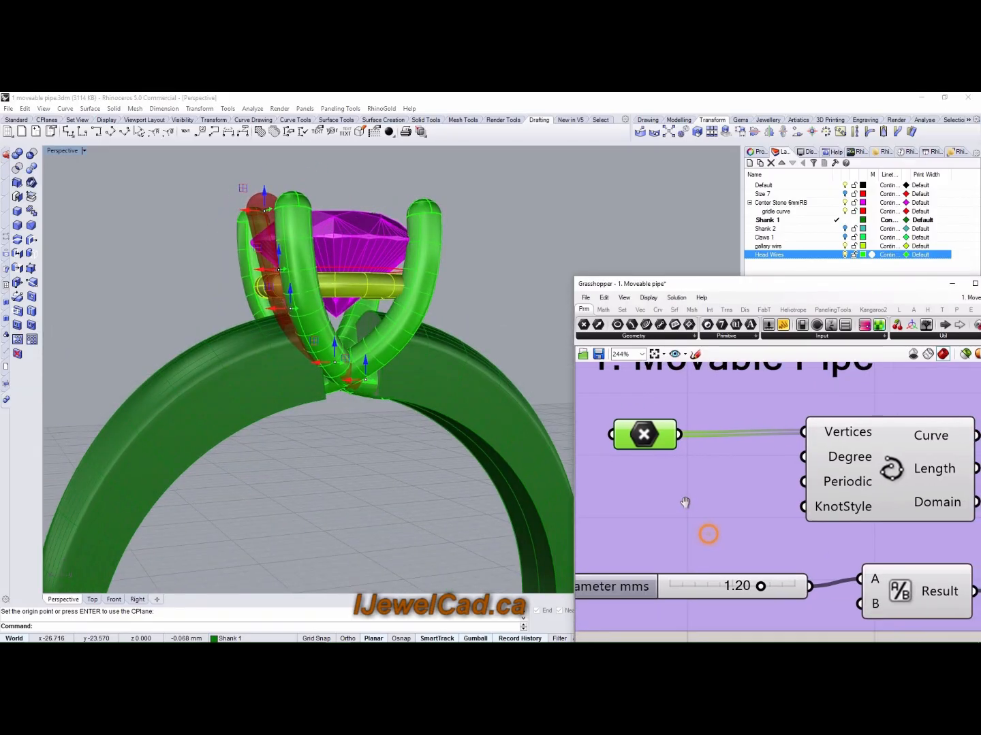
scroll(684, 503, down, 4)
right_drag(919, 500, 795, 490)
scroll(794, 490, up, 4)
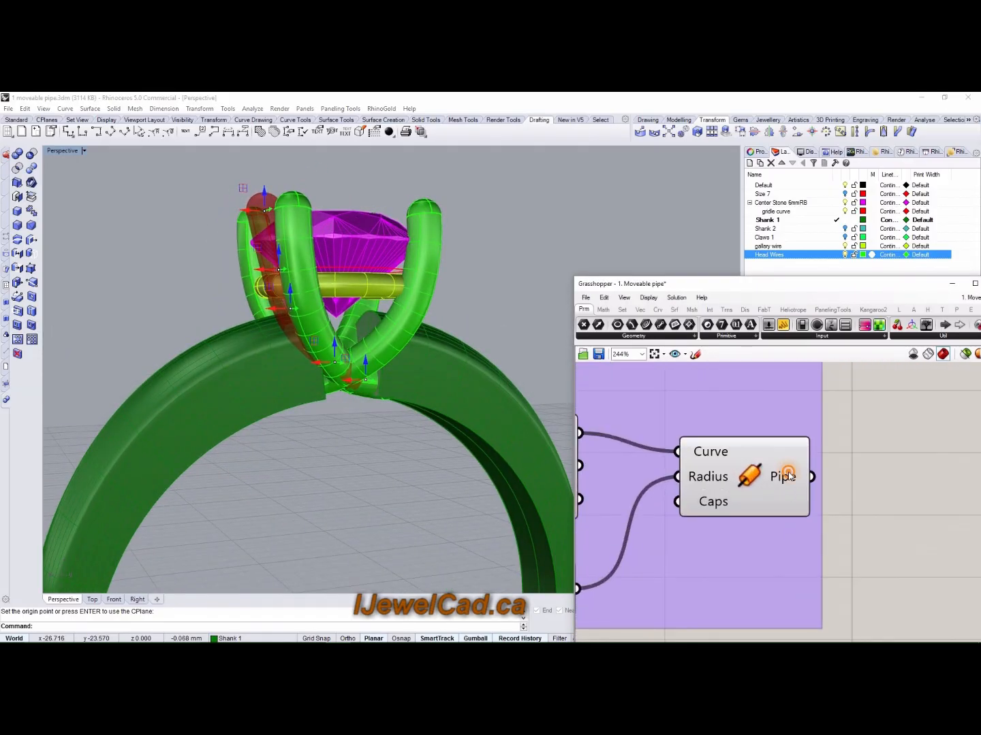
right_click(789, 475)
click(811, 491)
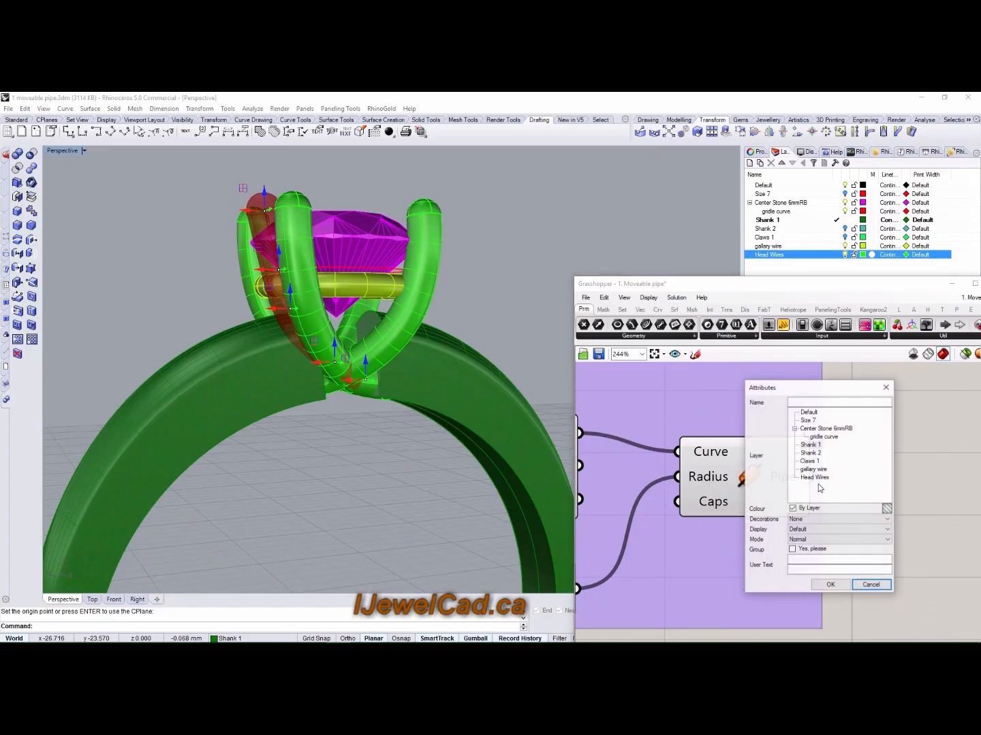
click(814, 477)
click(830, 585)
Mirror the newly baked claw into all four quadrants with Quadruple Symmetry, using the construction plane origin
right_drag(501, 352, 604, 438)
right_drag(605, 432, 617, 415)
right_drag(519, 339, 342, 293)
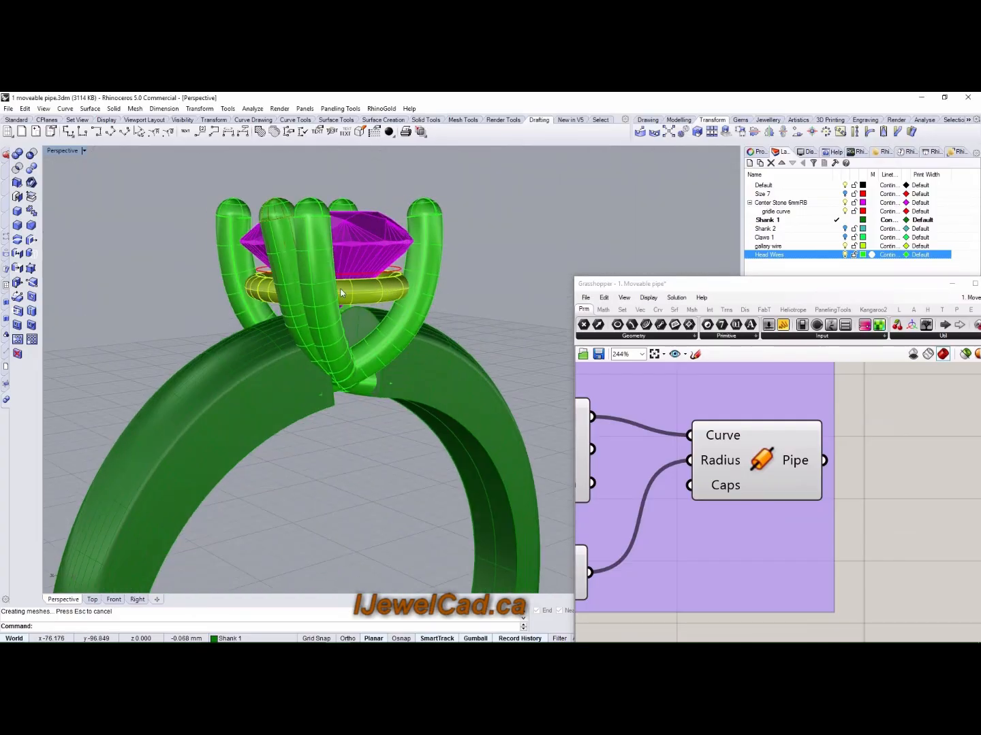
click(285, 269)
right_drag(472, 239, 418, 373)
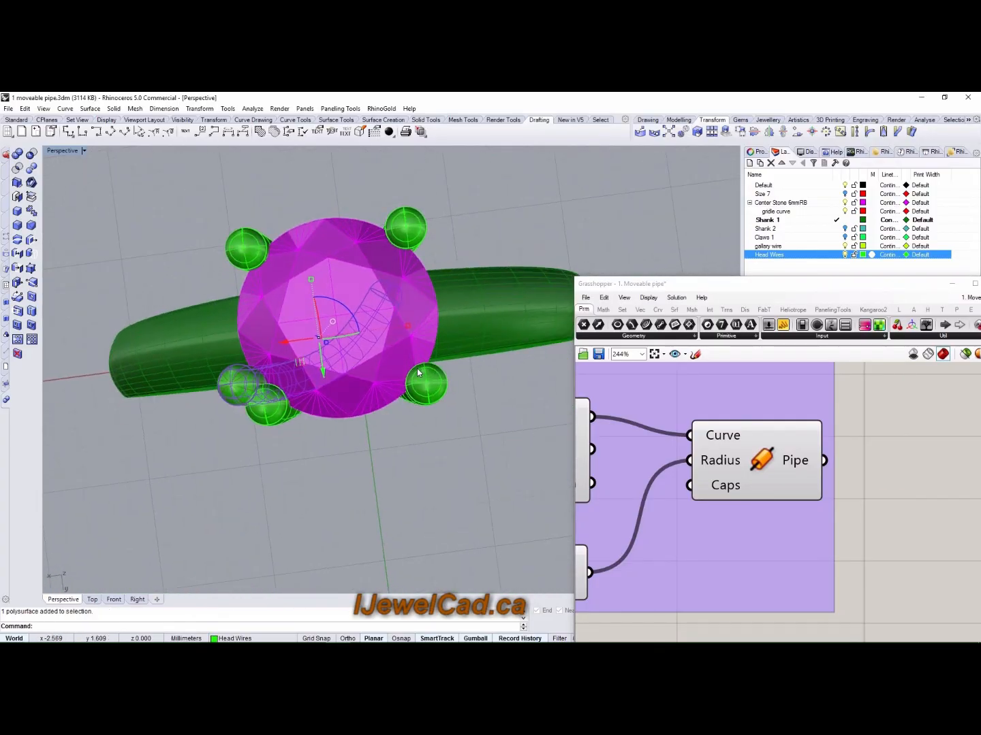
click(782, 134)
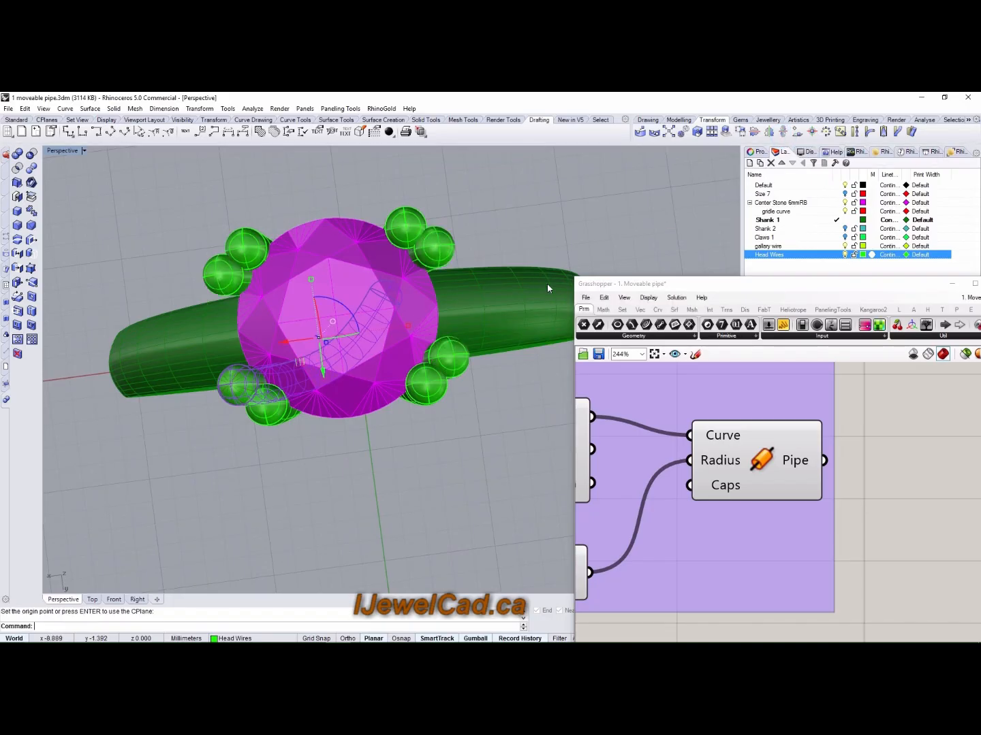
double_click(63, 150)
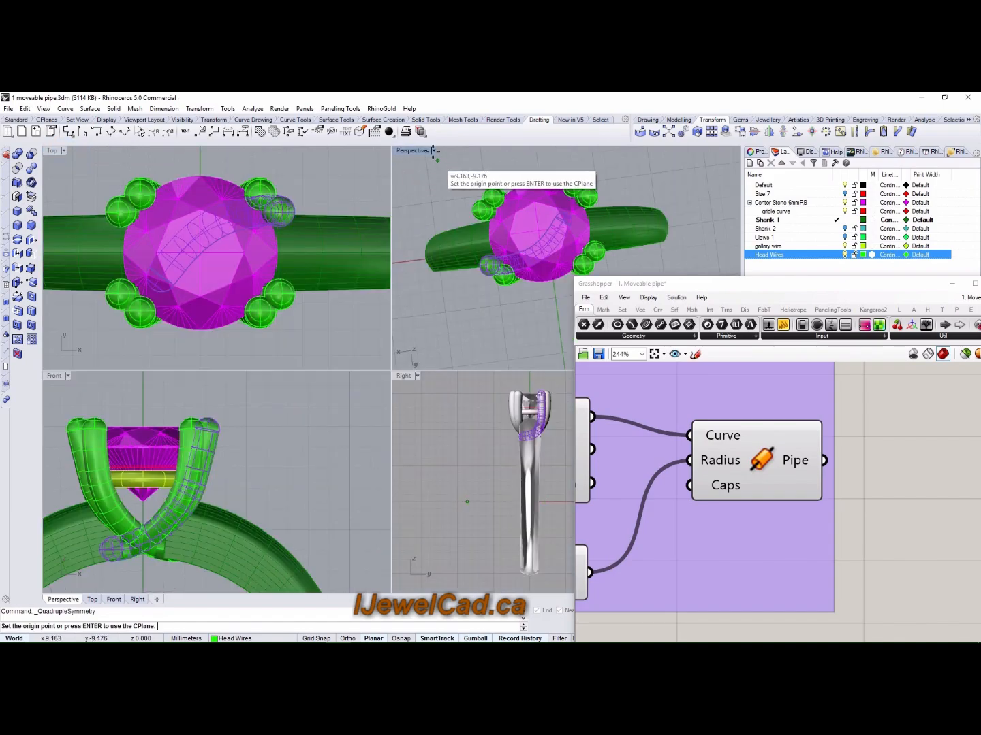
key(Return)
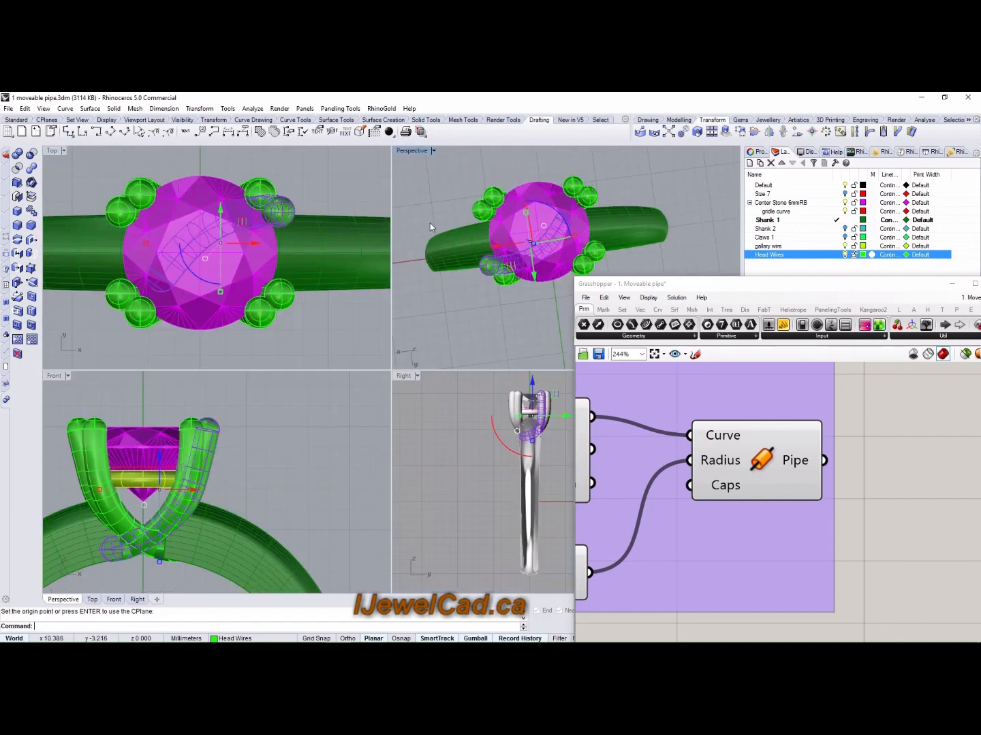
double_click(408, 152)
right_drag(407, 163, 509, 198)
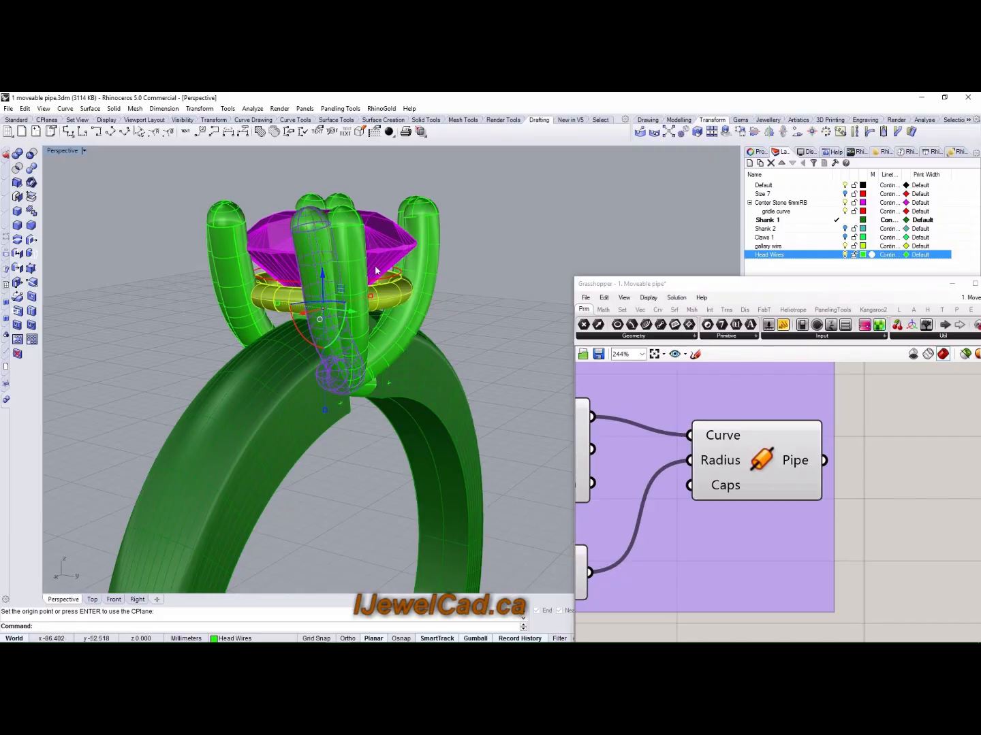
Delete the newly baked claw and its three mirrored copies, keeping the original four claws
key(Delete)
right_drag(437, 234, 284, 235)
click(437, 279)
right_drag(427, 290, 490, 333)
key(Delete)
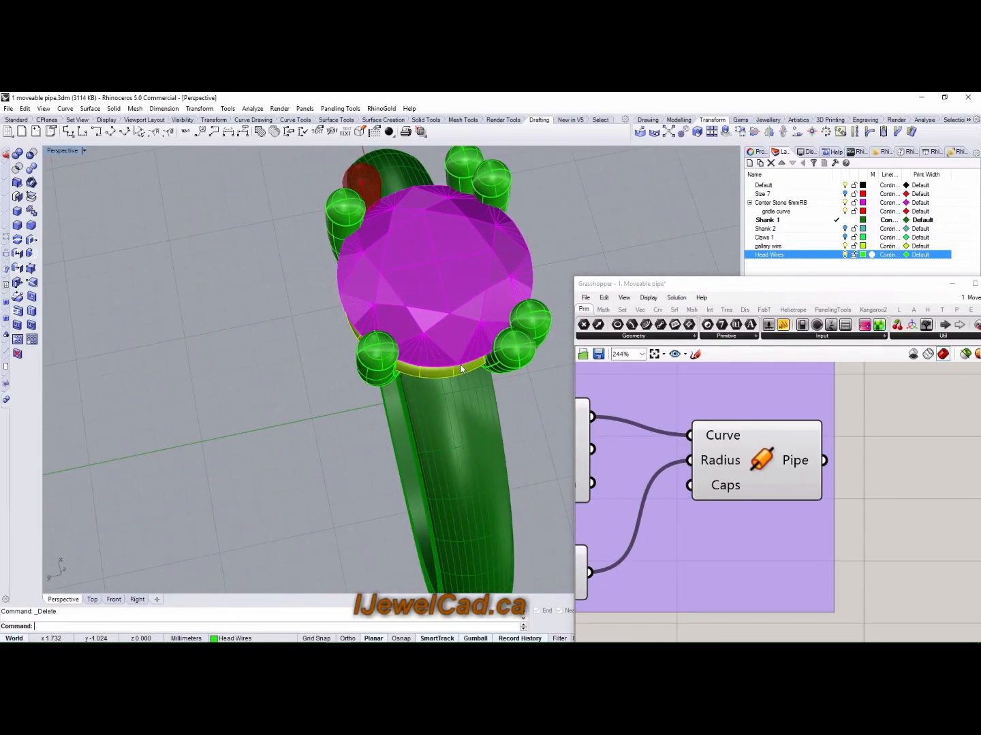
click(496, 188)
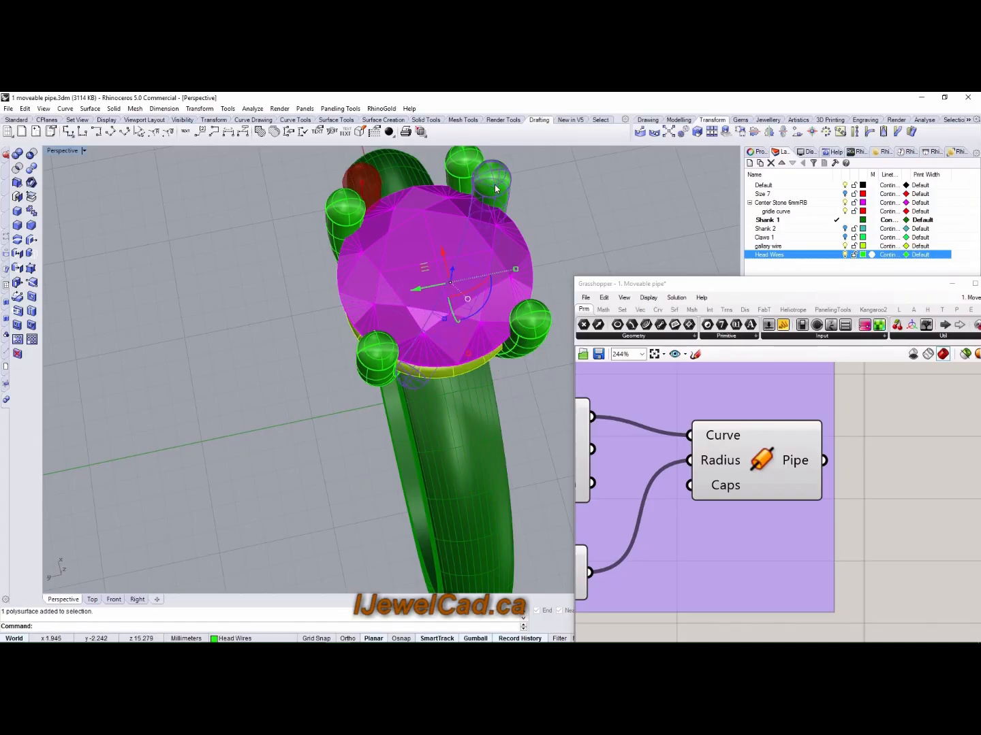
key(Delete)
mouse_move(469, 175)
right_down()
mouse_move(450, 257)
mouse_move(478, 234)
right_up()
Reselect the movable pipe's point parameter and move its points at and below the gallery wire slightly in the negative y direction
right_drag(629, 417, 803, 444)
right_drag(745, 478, 851, 452)
right_drag(783, 454, 871, 463)
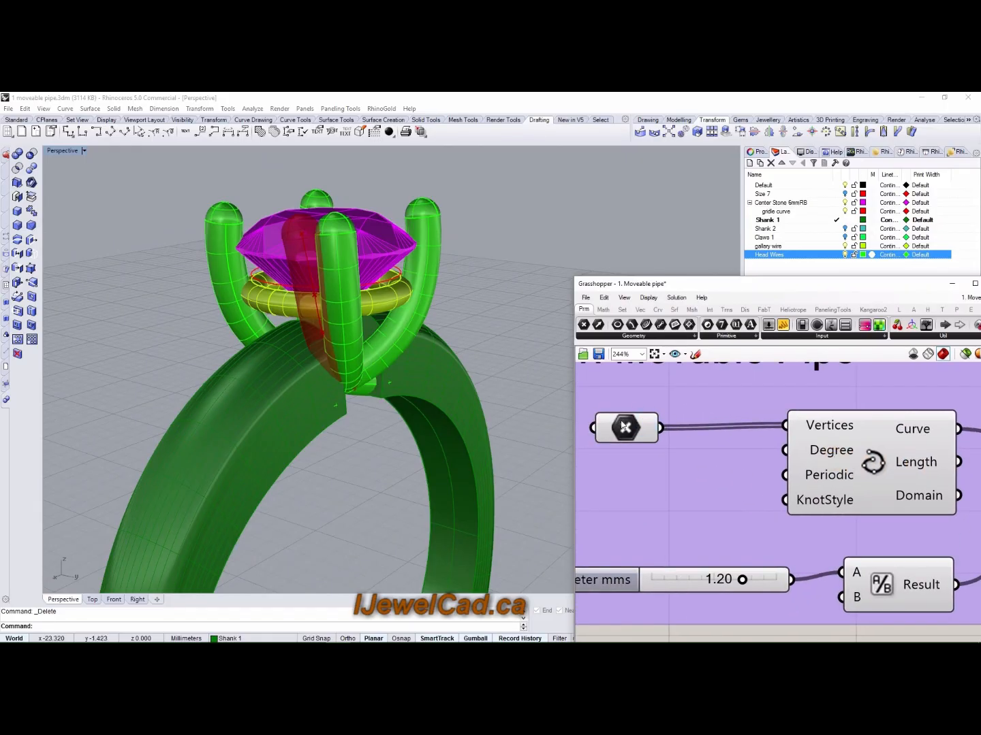
click(623, 426)
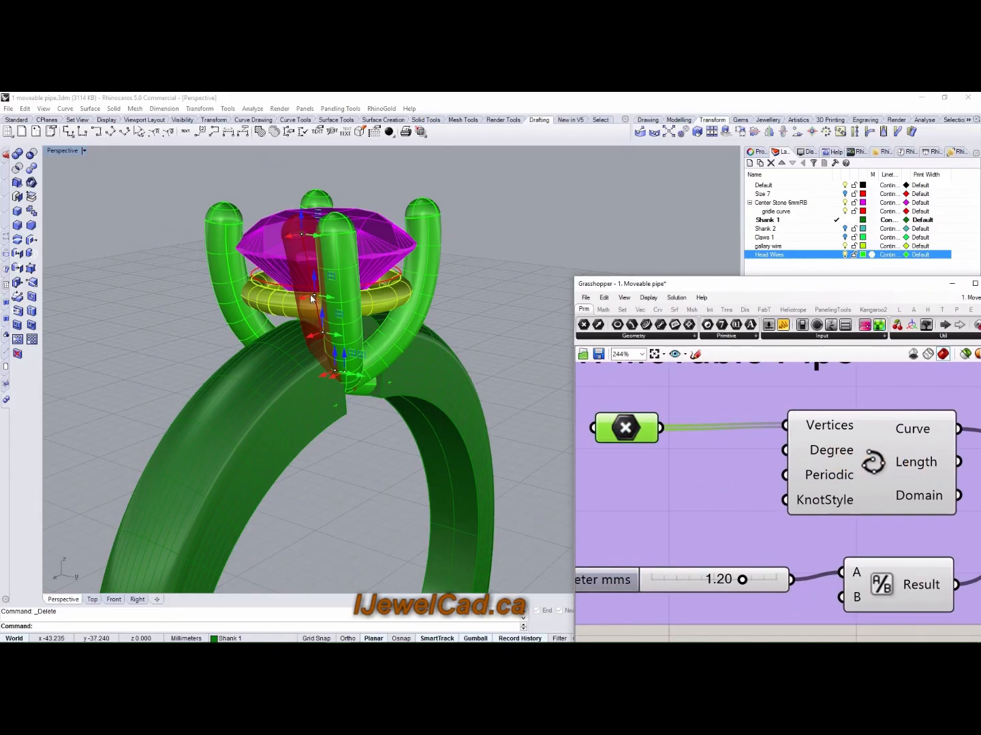
mouse_move(329, 301)
mouse_down()
mouse_move(333, 341)
mouse_move(326, 302)
mouse_up()
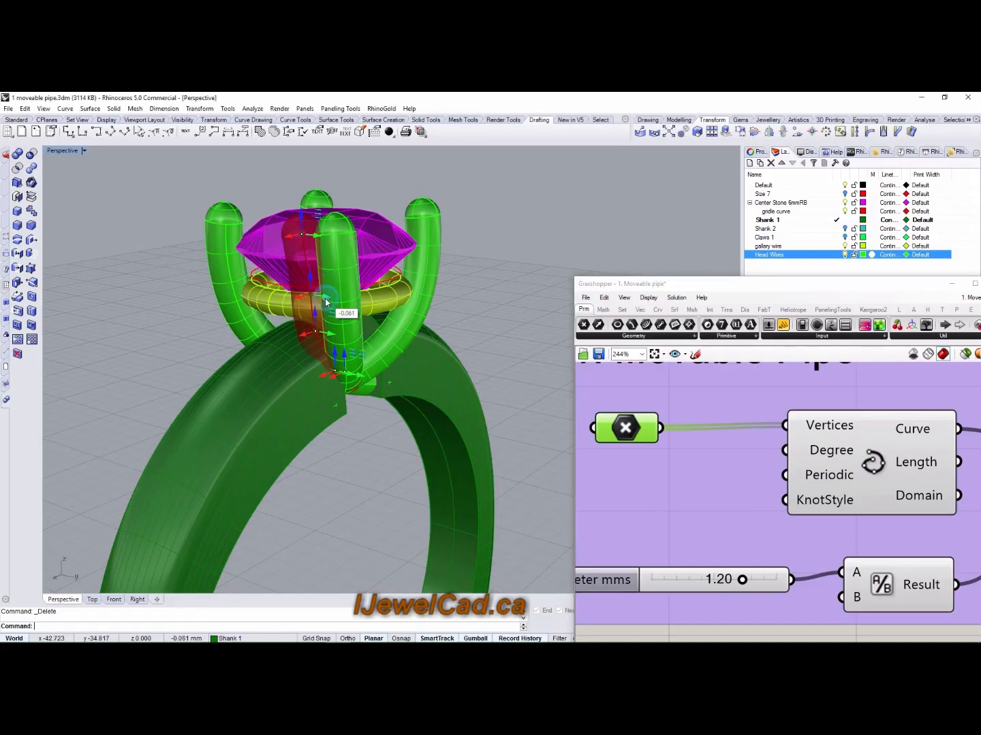
right_drag(328, 303, 341, 399)
scroll(396, 347, up, 3)
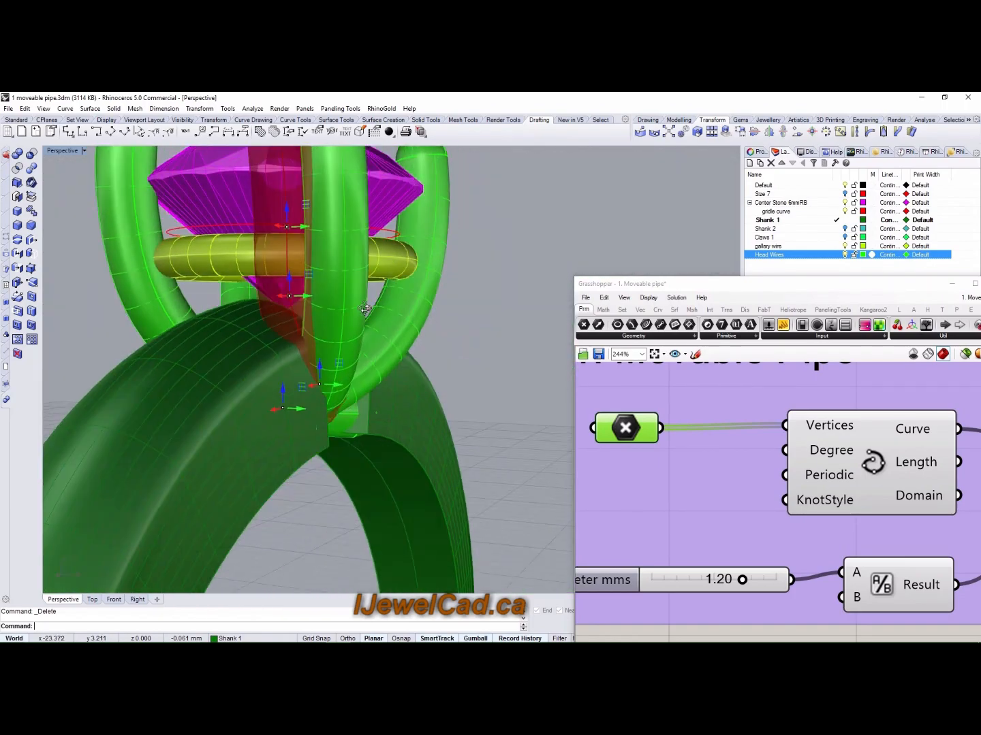
drag(340, 399, 327, 391)
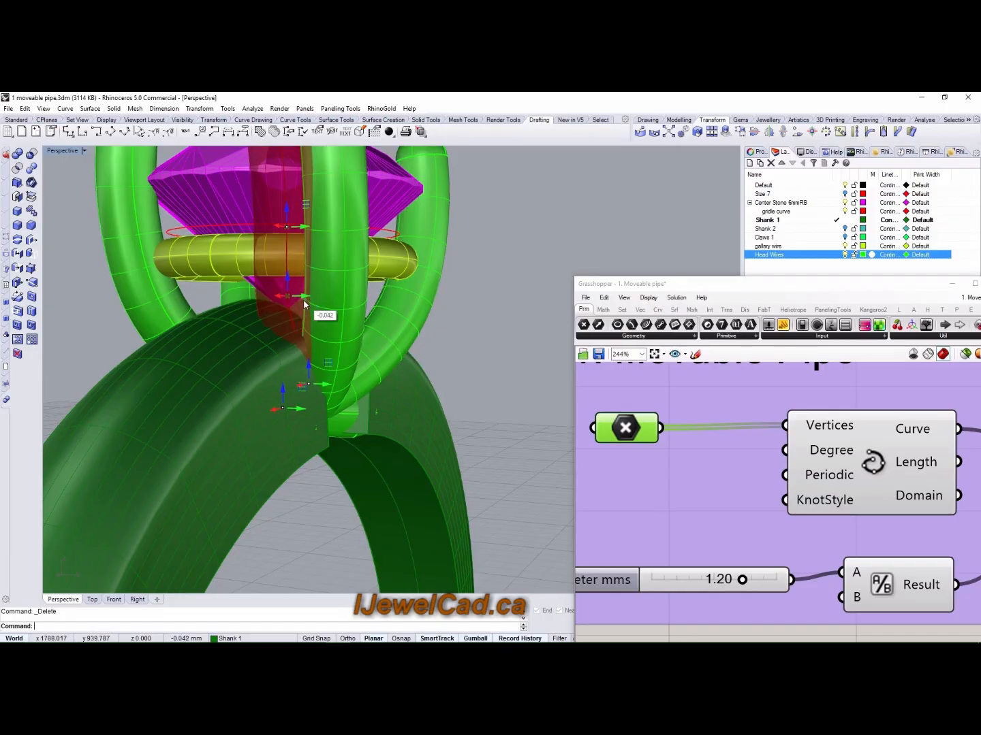
right_drag(328, 395, 229, 501)
scroll(230, 501, down, 4)
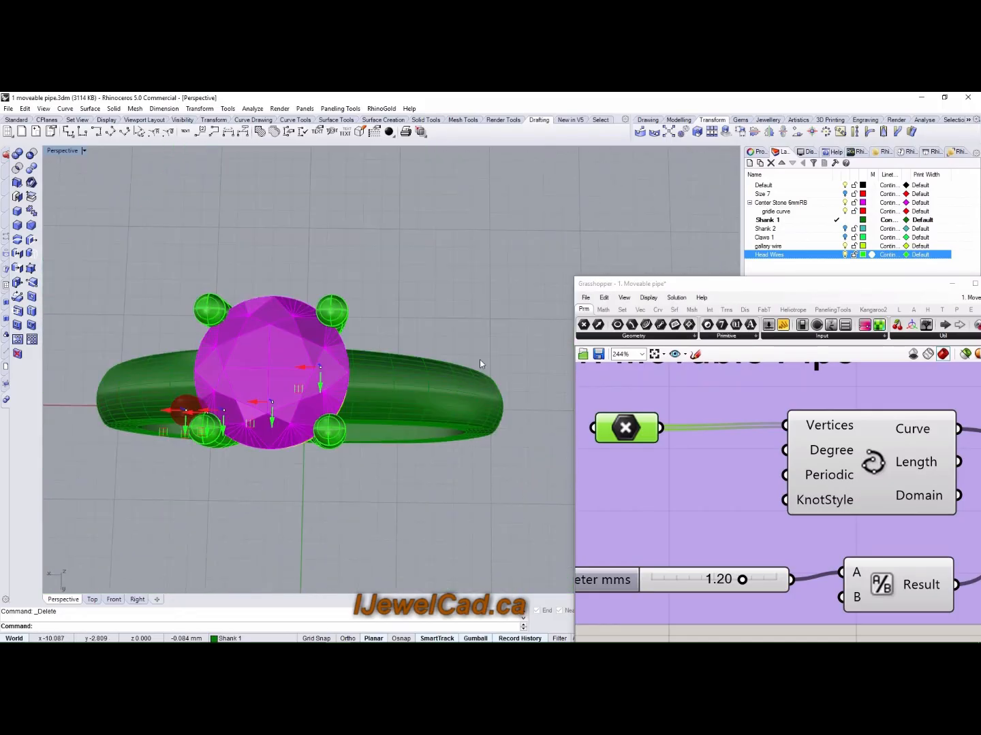
Add a Mirror component beside the movable pipe definition and connect the Pipe output to its Geometry input
drag(772, 279, 738, 249)
scroll(640, 439, down, 4)
right_drag(335, 412, 361, 378)
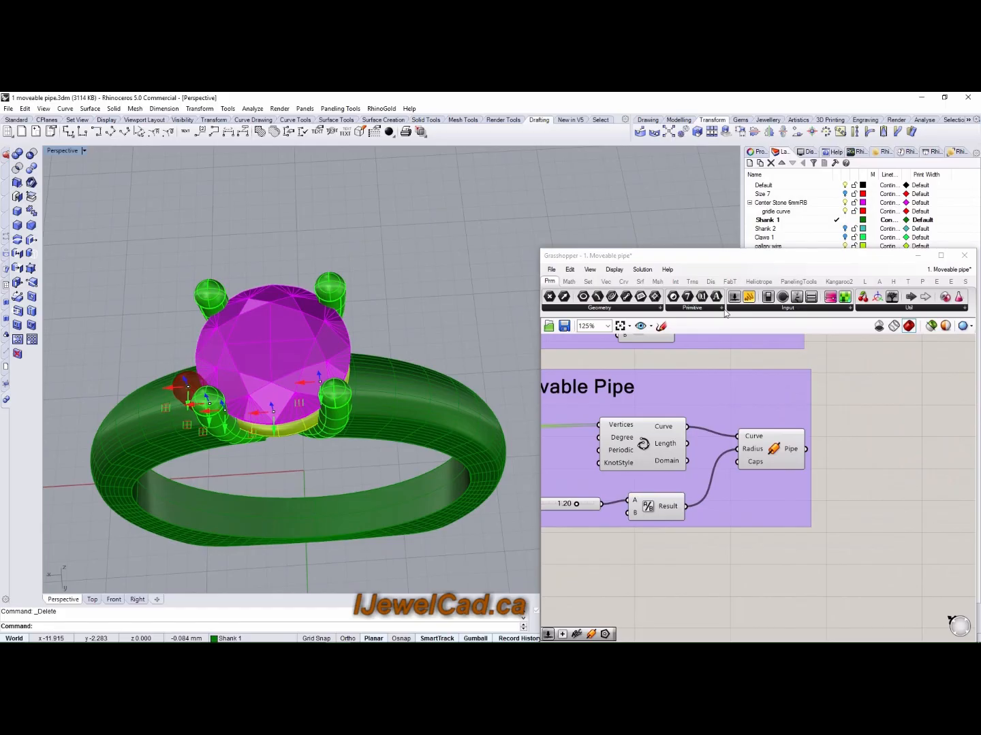
click(693, 282)
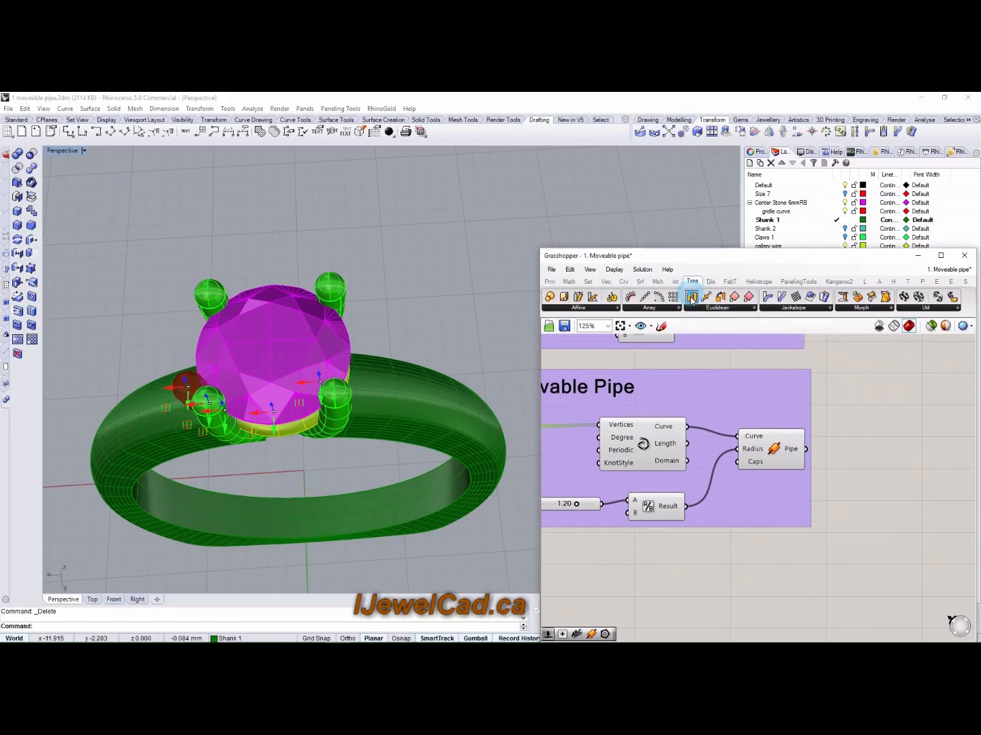
drag(691, 297, 749, 360)
drag(869, 441, 874, 470)
right_drag(885, 451, 823, 437)
drag(828, 463, 841, 475)
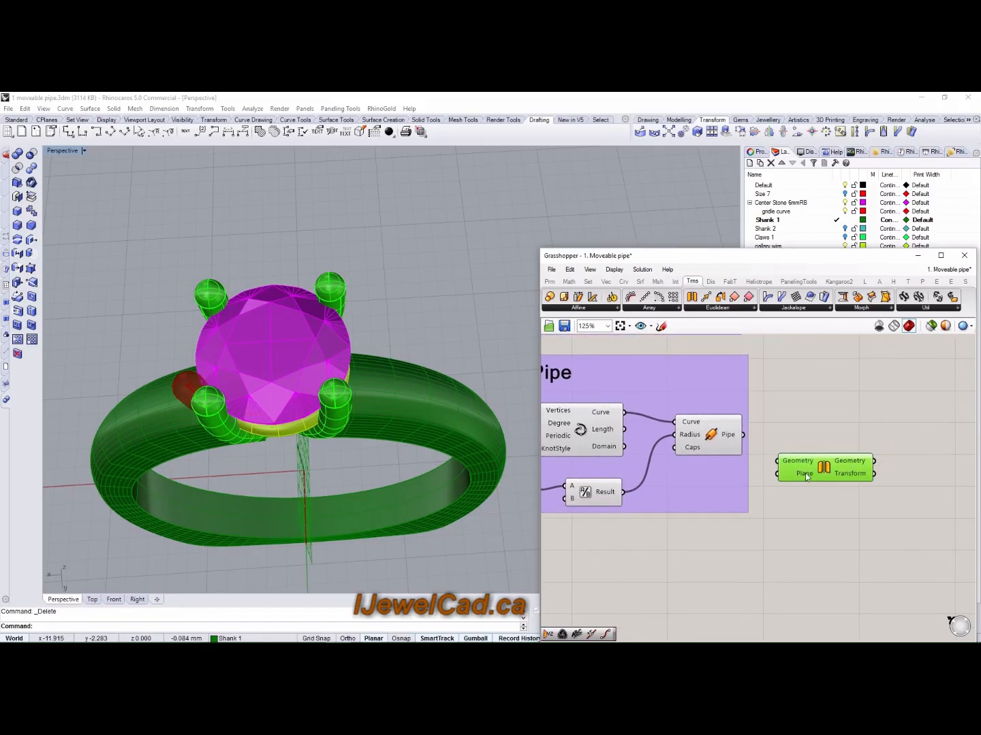
drag(744, 434, 788, 466)
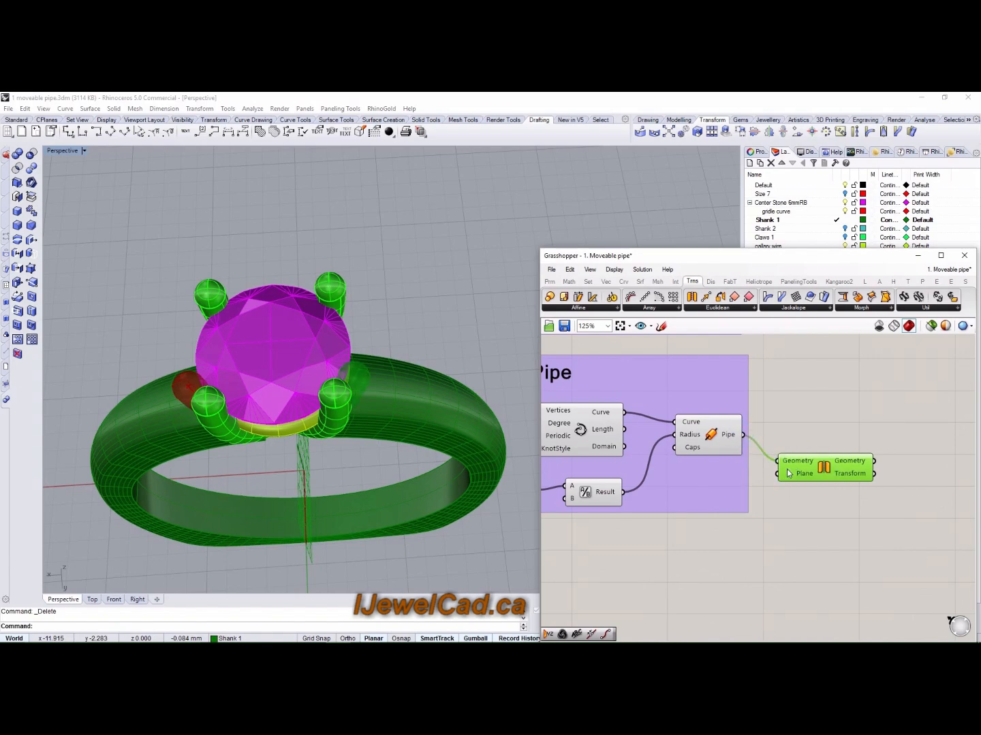
Add a second Mirror component and feed its Geometry input from both the first Mirror's Geometry output and the Pipe output
right_drag(340, 404, 321, 333)
scroll(317, 316, up, 4)
drag(837, 470, 818, 504)
right_drag(820, 451, 734, 459)
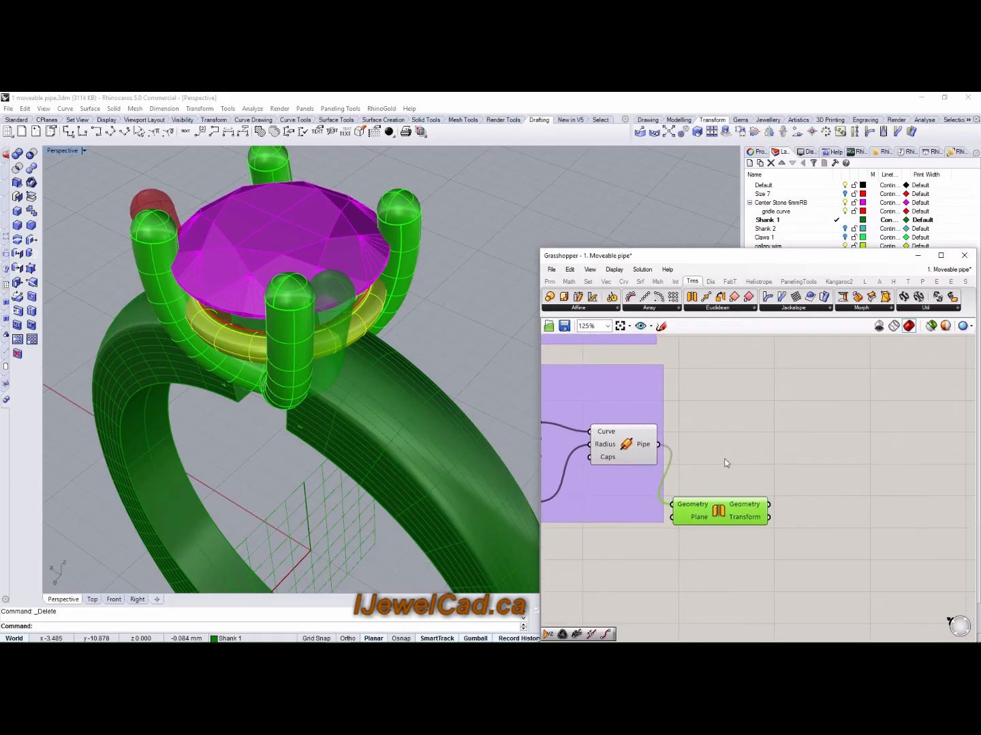
drag(694, 298, 828, 461)
drag(770, 509, 768, 446)
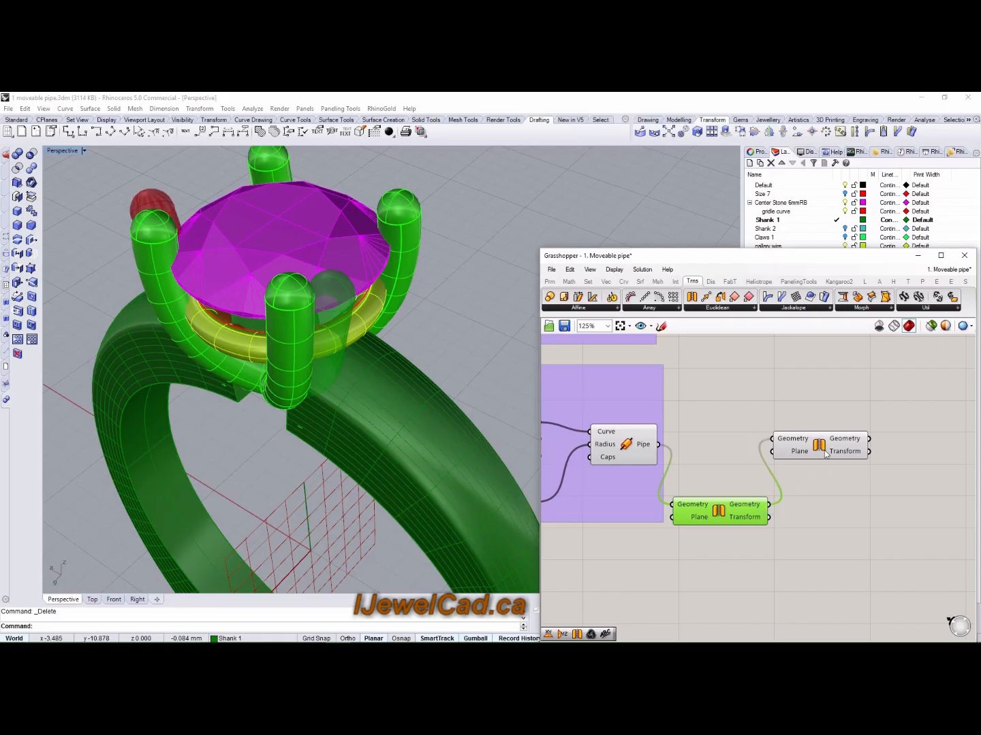
drag(825, 455, 838, 457)
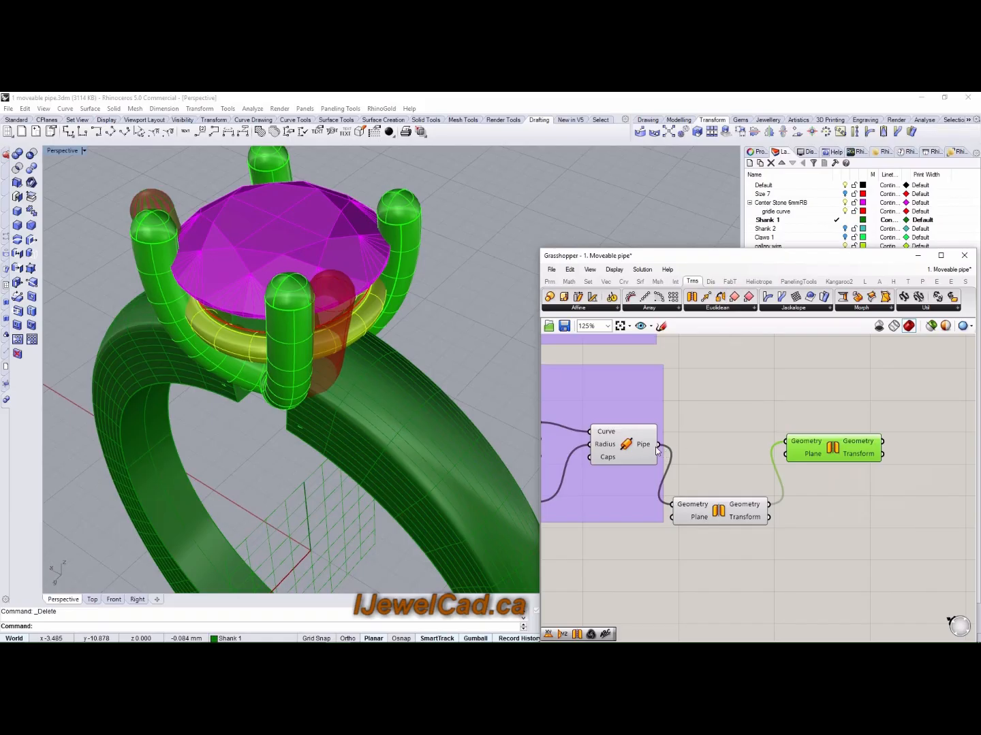
drag(659, 445, 841, 464)
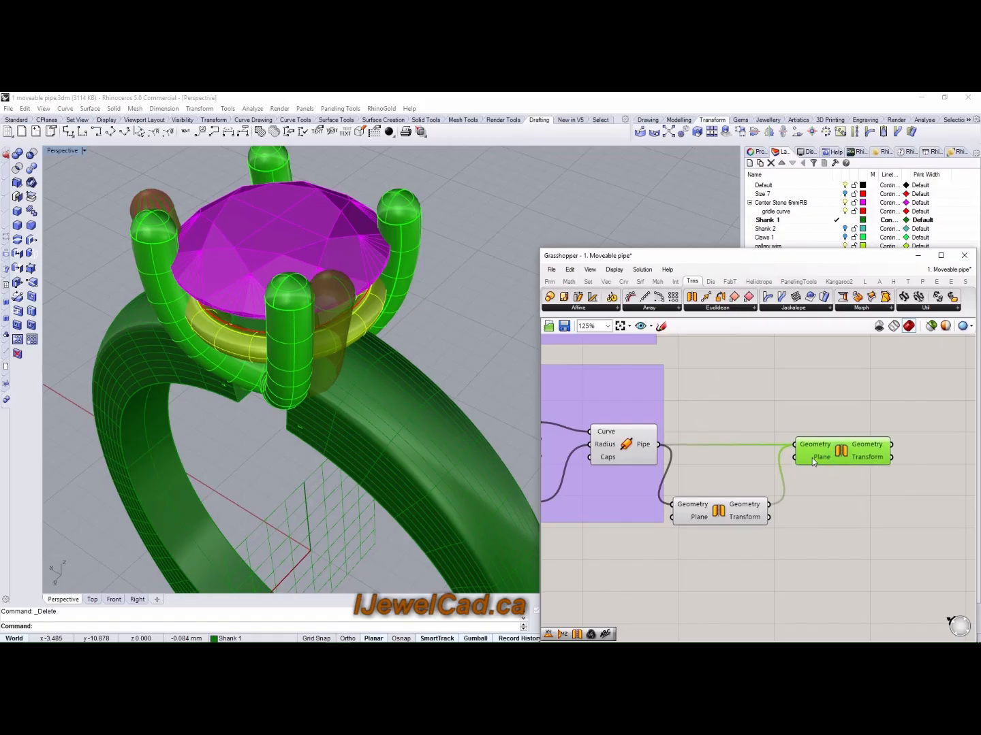
click(608, 282)
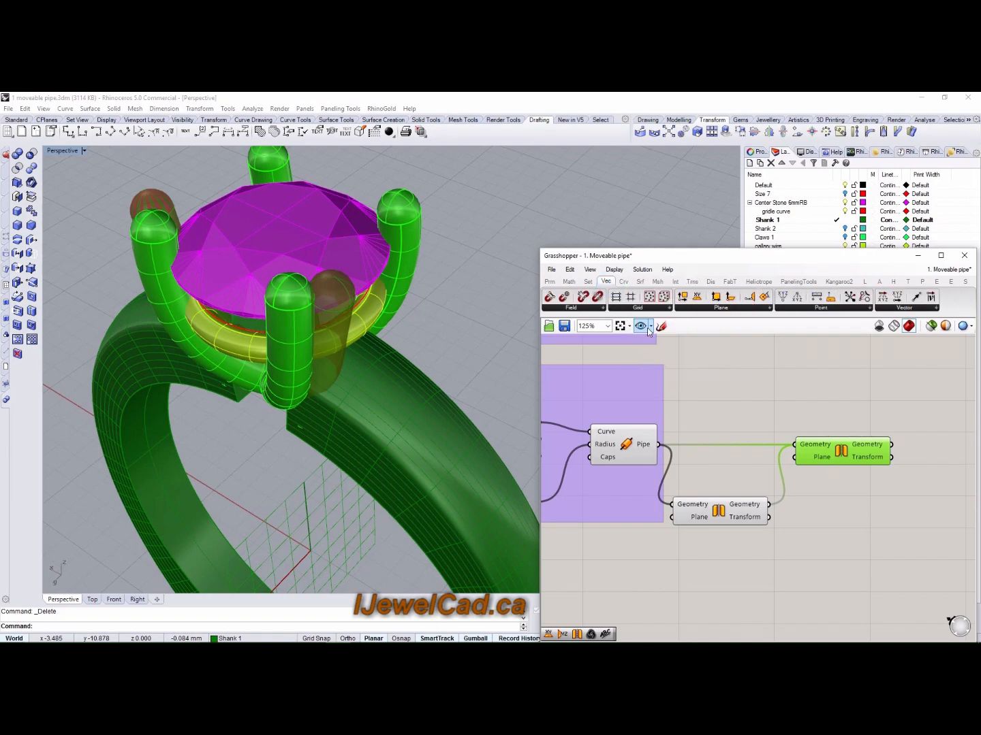
click(741, 310)
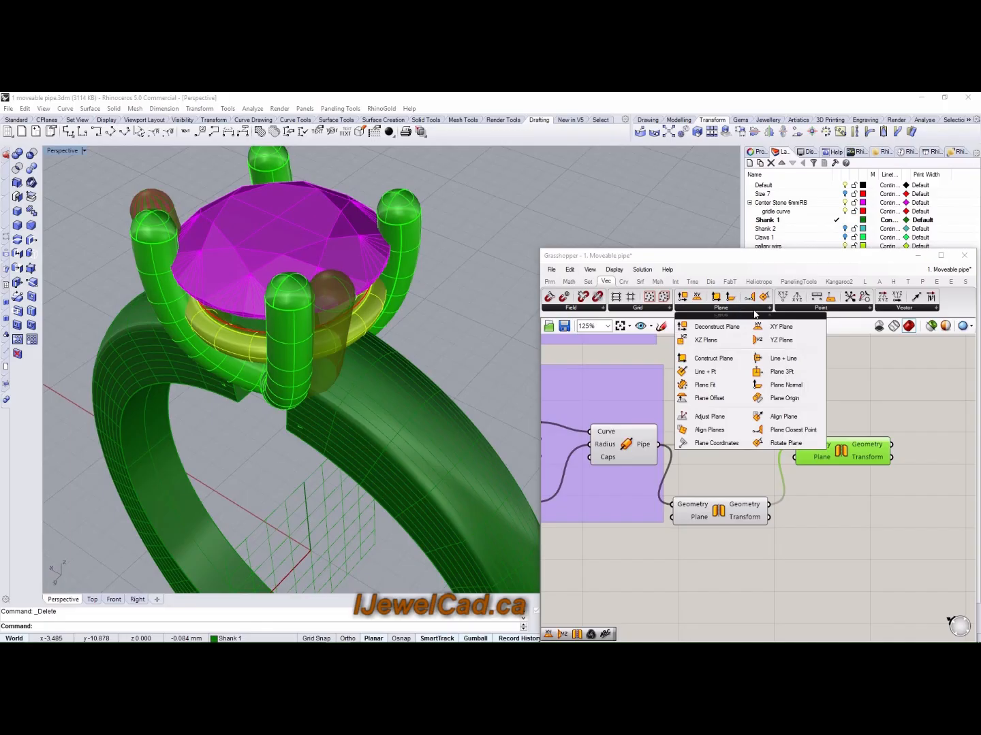
click(781, 340)
click(815, 518)
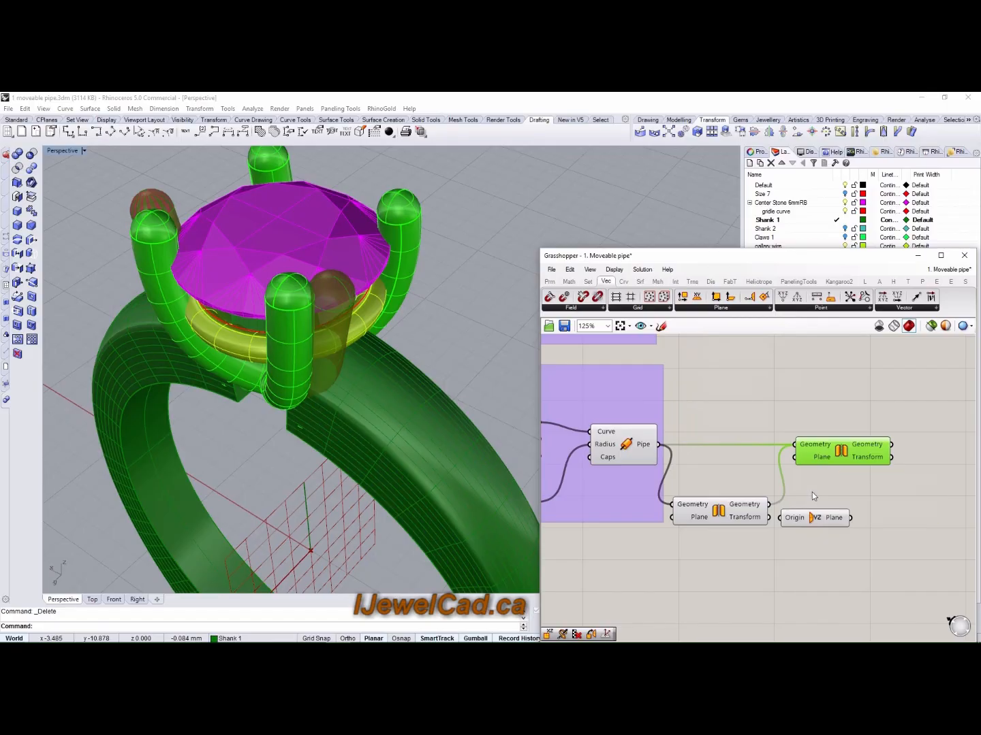
click(809, 518)
key(Delete)
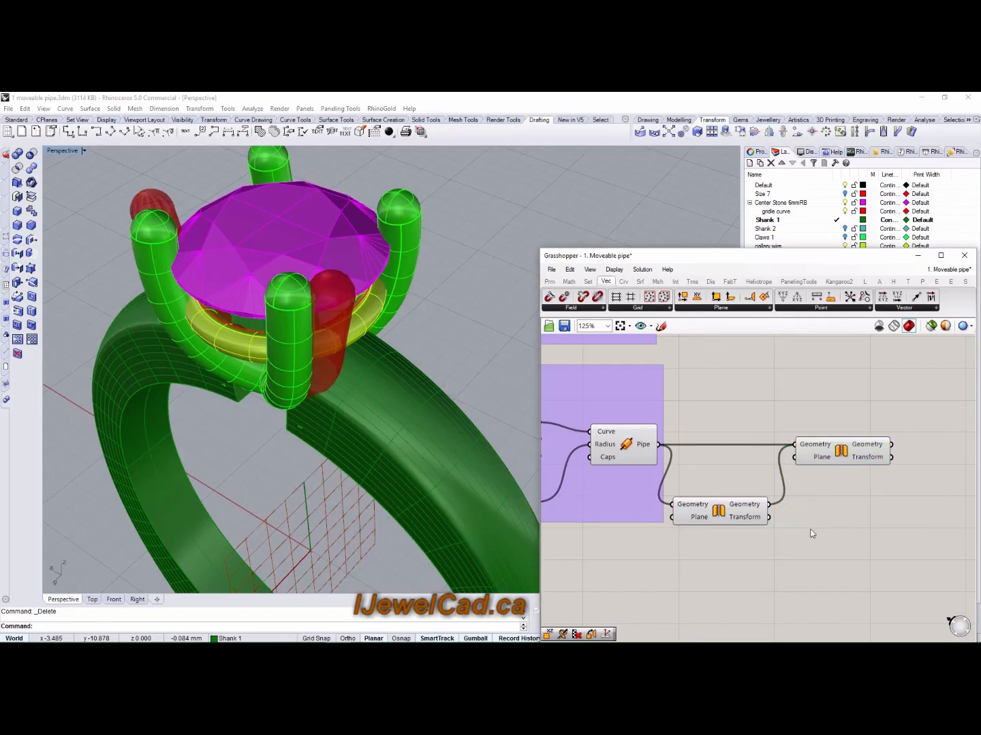
Add an XZ Plane component and connect it to the second Mirror's Plane input
click(703, 310)
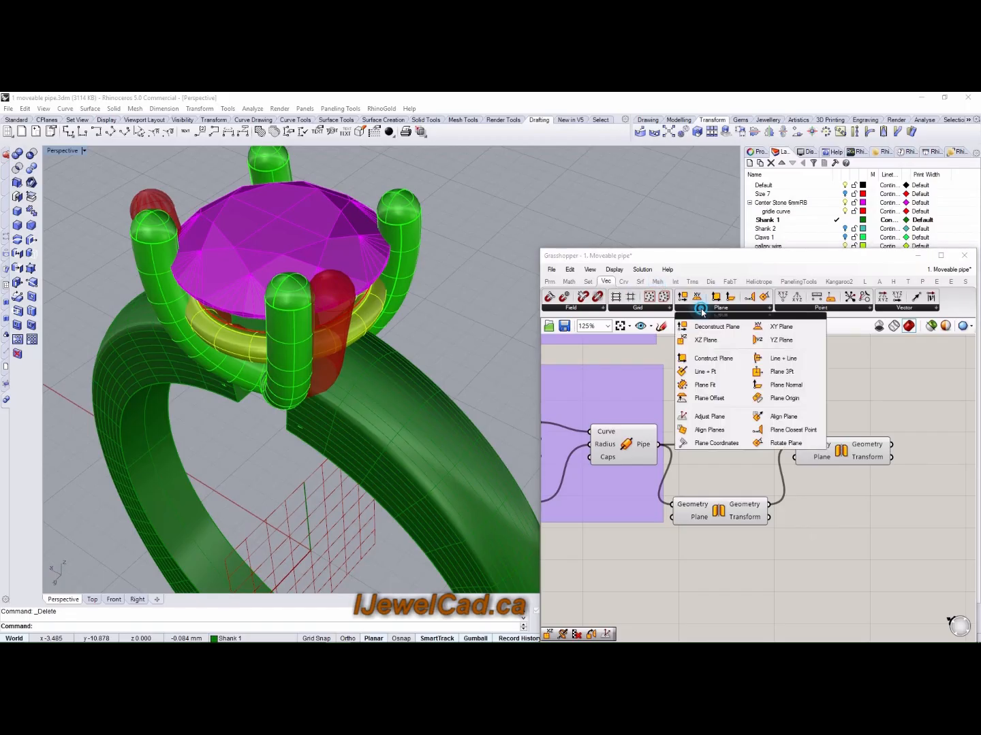
click(714, 341)
click(806, 530)
drag(806, 532, 794, 457)
right_drag(433, 349, 590, 272)
Reselect the movable pipe's point parameter and shift its control points near the gallery wire slightly to reshape the claw
scroll(674, 428, down, 4)
right_drag(672, 449, 820, 451)
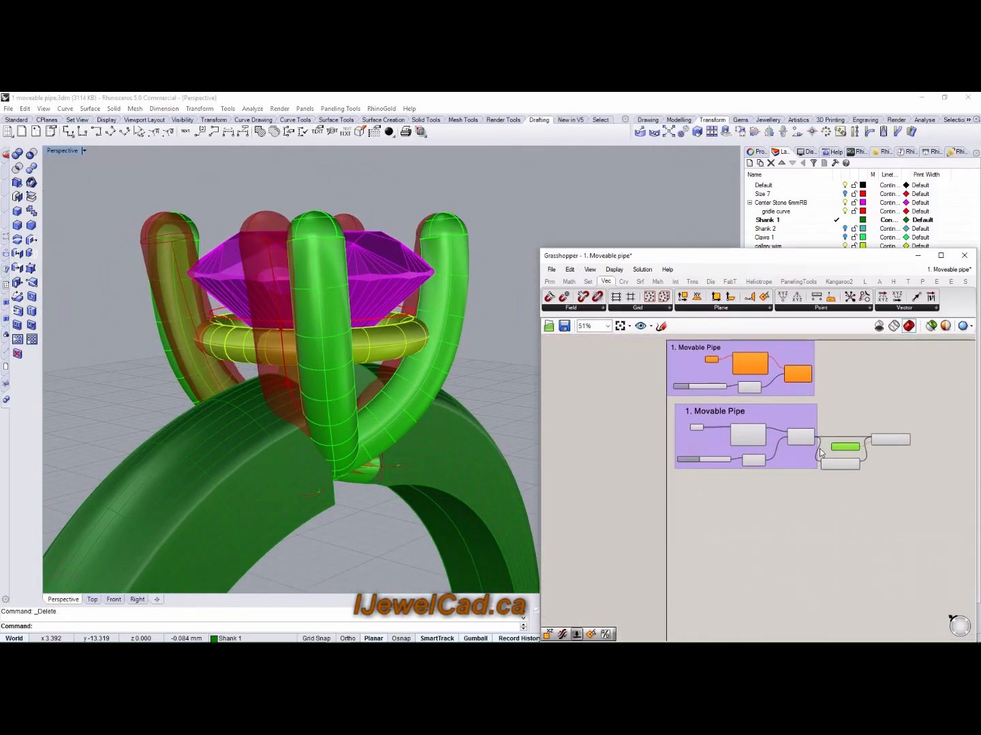
scroll(810, 449, up, 3)
scroll(626, 416, up, 1)
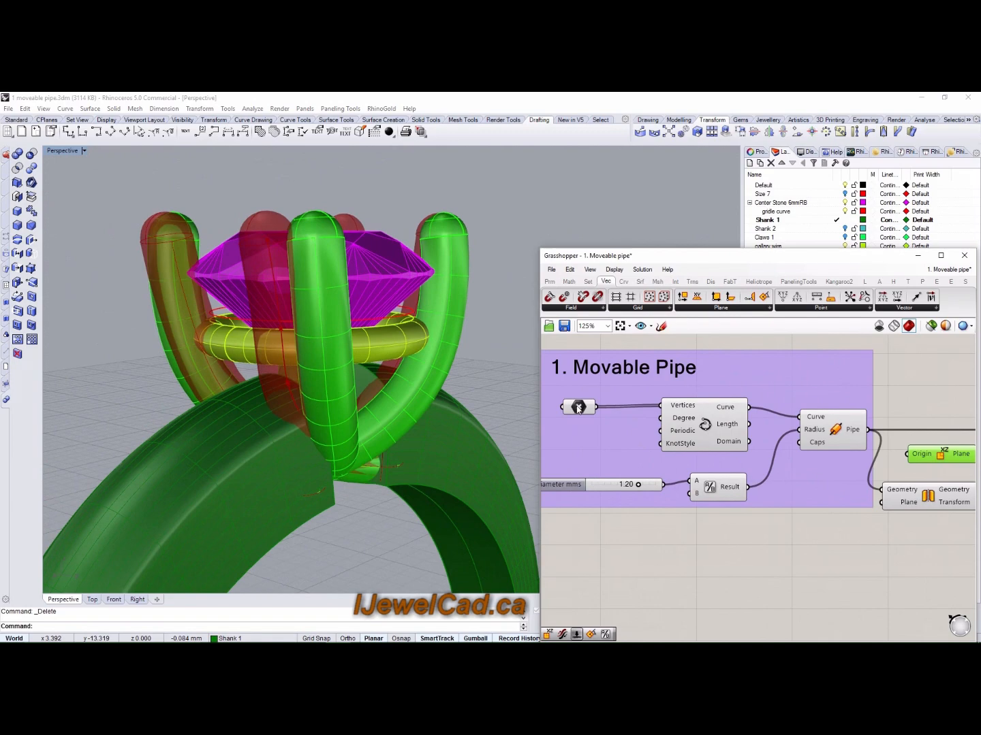
click(578, 408)
right_drag(248, 394, 253, 420)
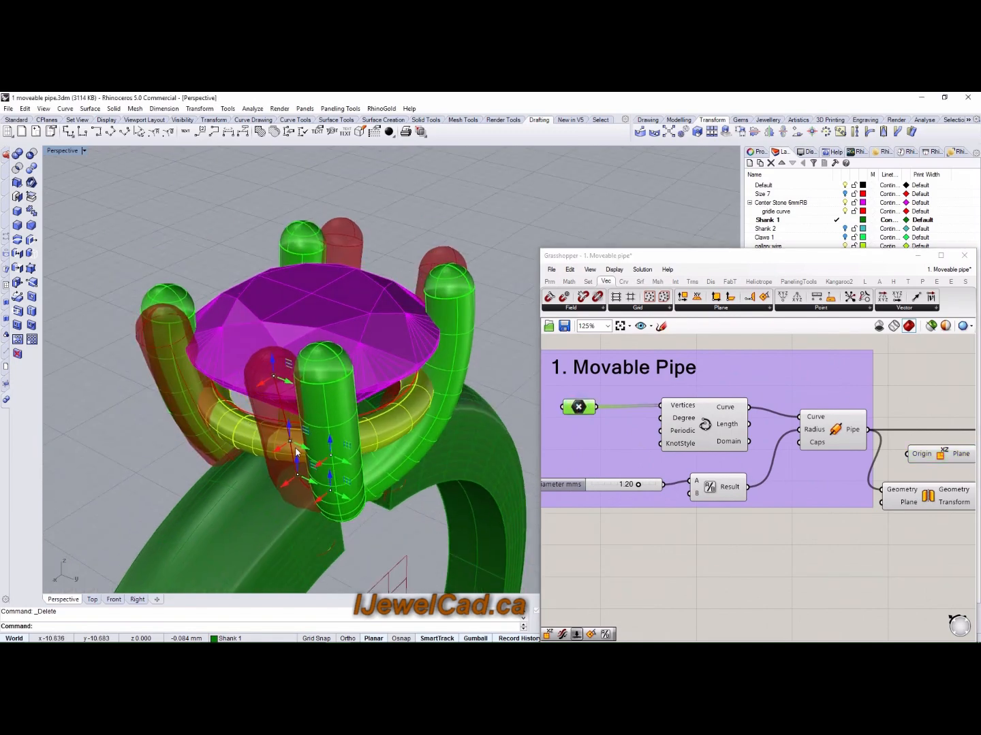
drag(282, 453, 307, 460)
right_drag(306, 460, 297, 395)
mouse_move(337, 389)
mouse_down()
mouse_move(354, 396)
mouse_move(335, 396)
mouse_up()
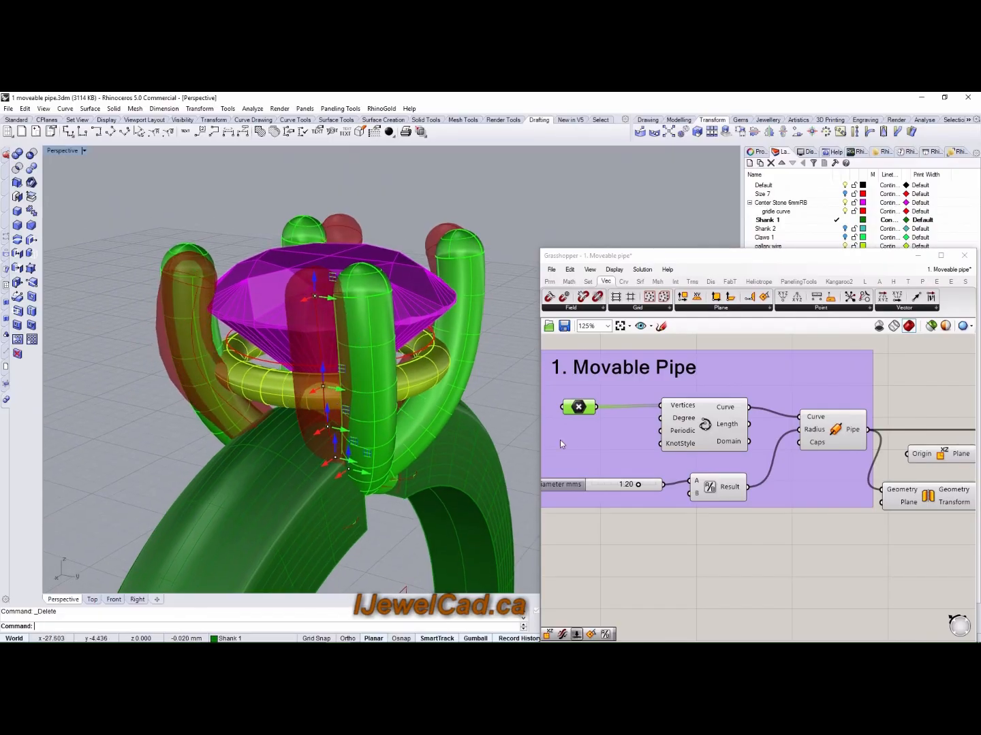
Examine the reshaped mirrored claws from several angles and inspect the Plane inputs of both Mirror components
scroll(589, 452, down, 3)
right_drag(713, 510, 686, 500)
right_drag(481, 428, 377, 494)
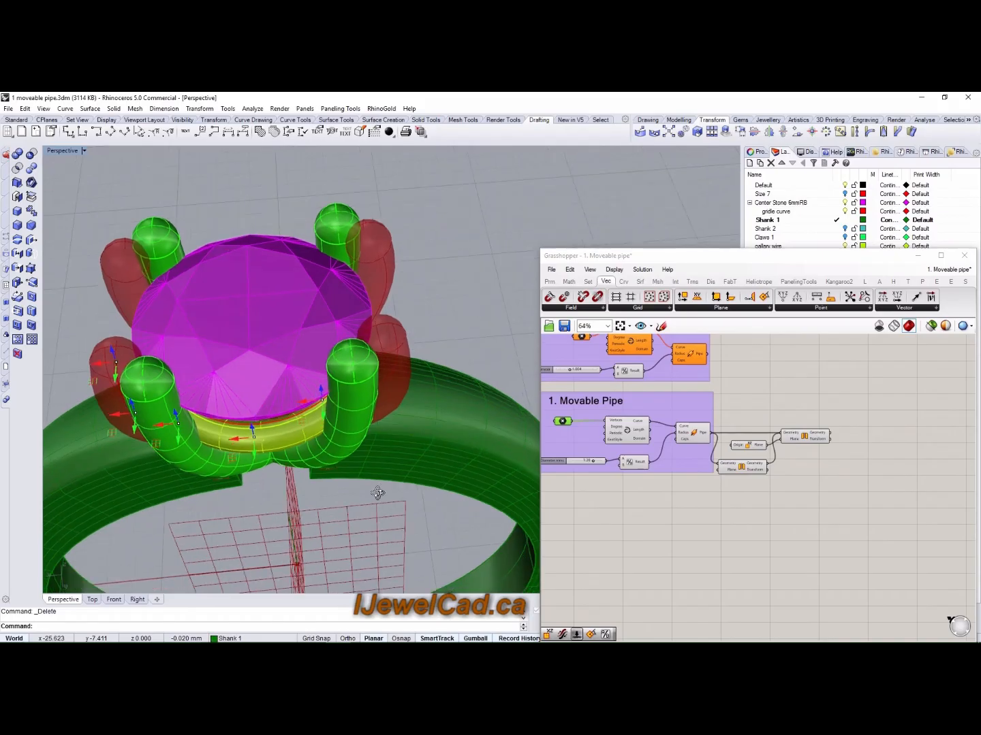
right_drag(693, 512, 736, 510)
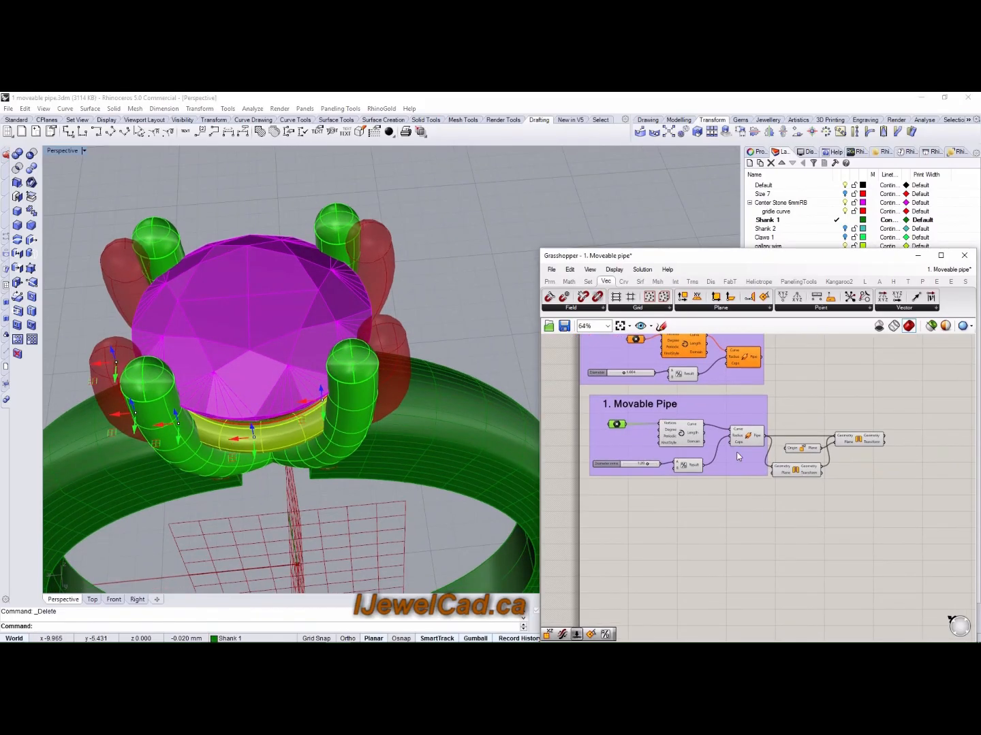
right_drag(424, 241, 352, 223)
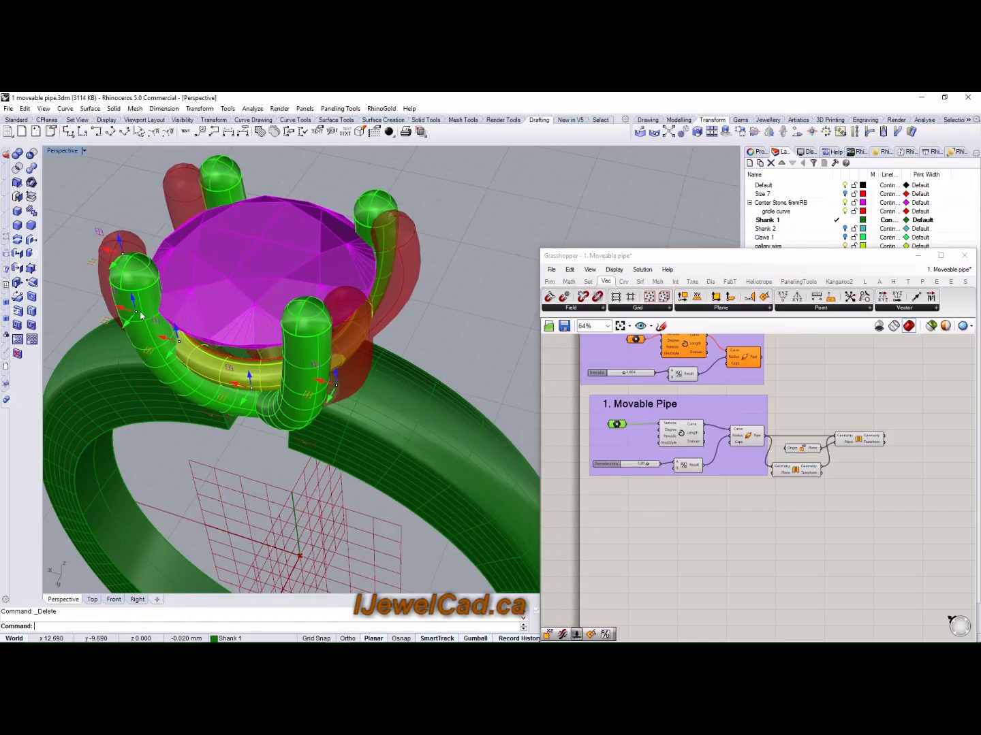
scroll(738, 506, up, 3)
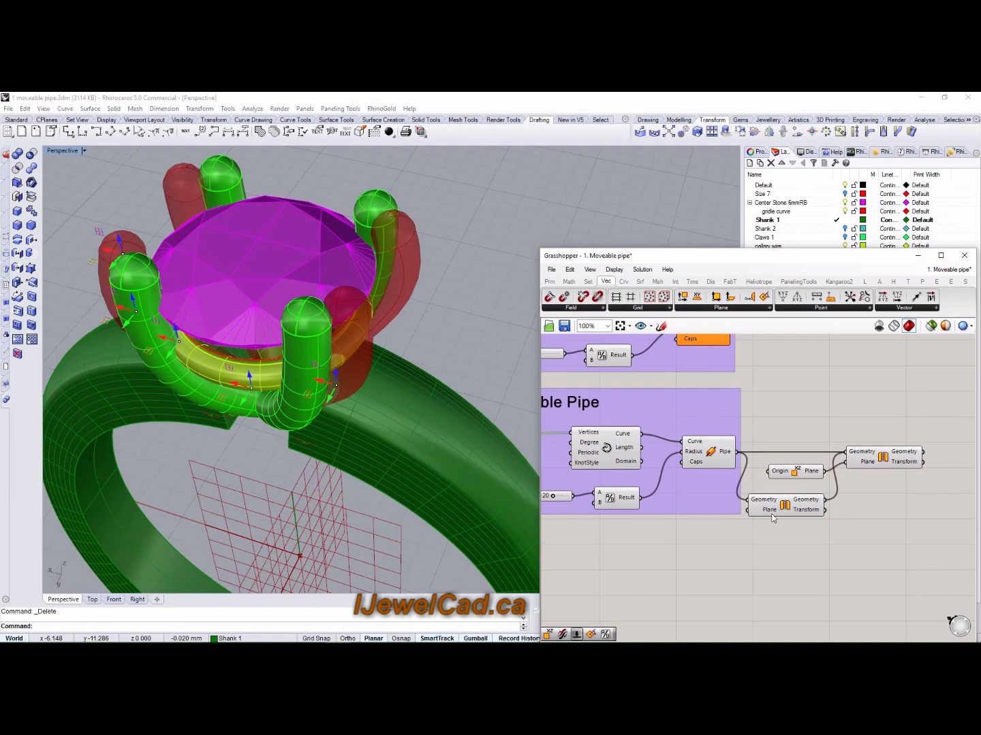
mouse_move(770, 516)
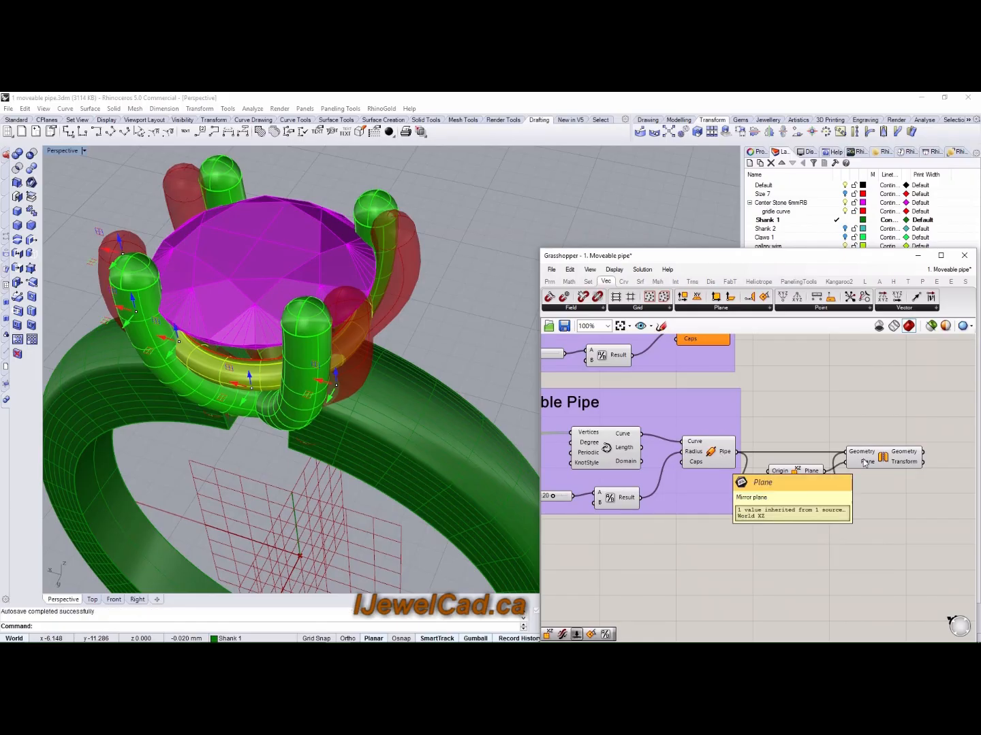
mouse_move(865, 465)
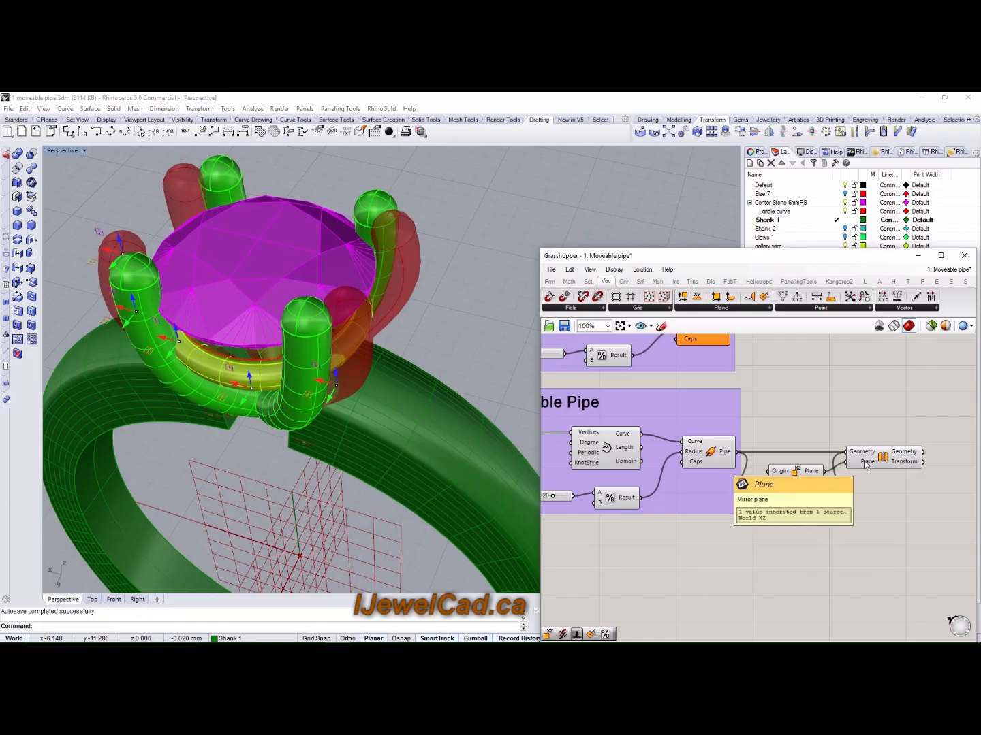
right_drag(432, 266, 538, 314)
Spread the two Mirror components and the XZ Plane component further apart on the canvas
drag(775, 514, 769, 526)
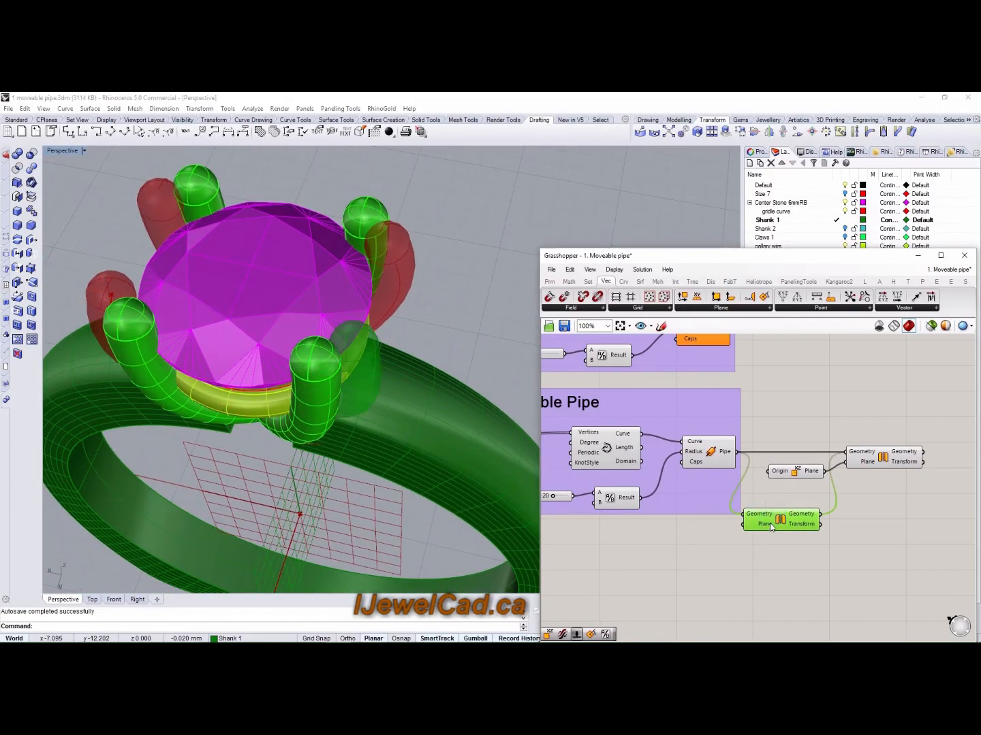
drag(870, 464, 881, 477)
drag(800, 473, 807, 485)
Bake the Pipe component's output onto the Head Wires layer
right_click(730, 455)
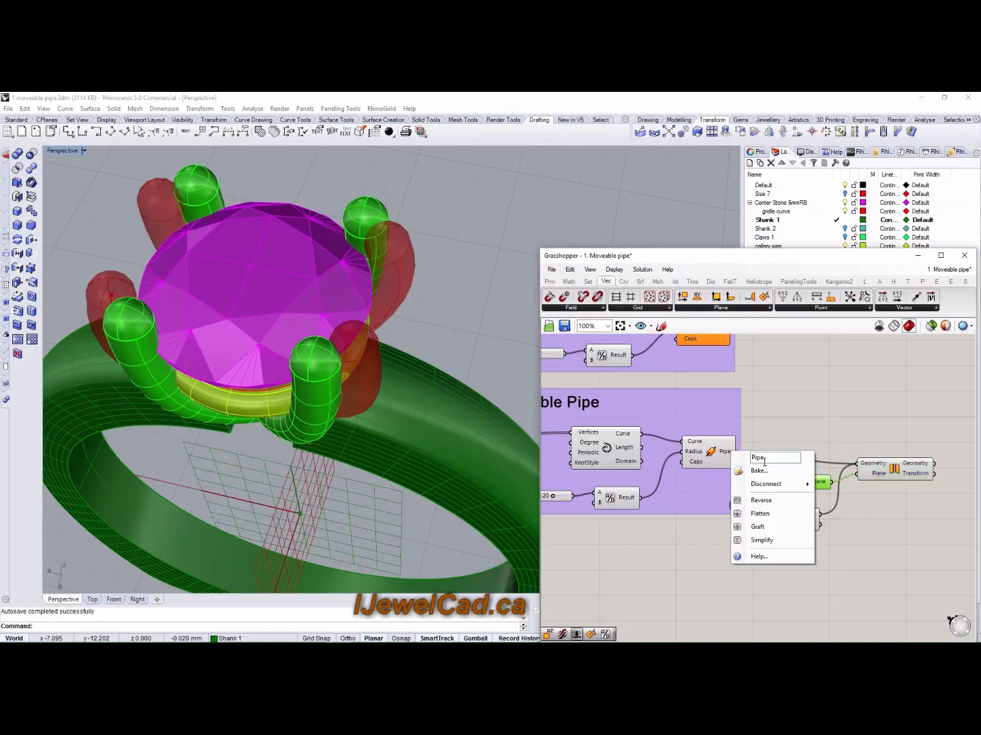
click(762, 473)
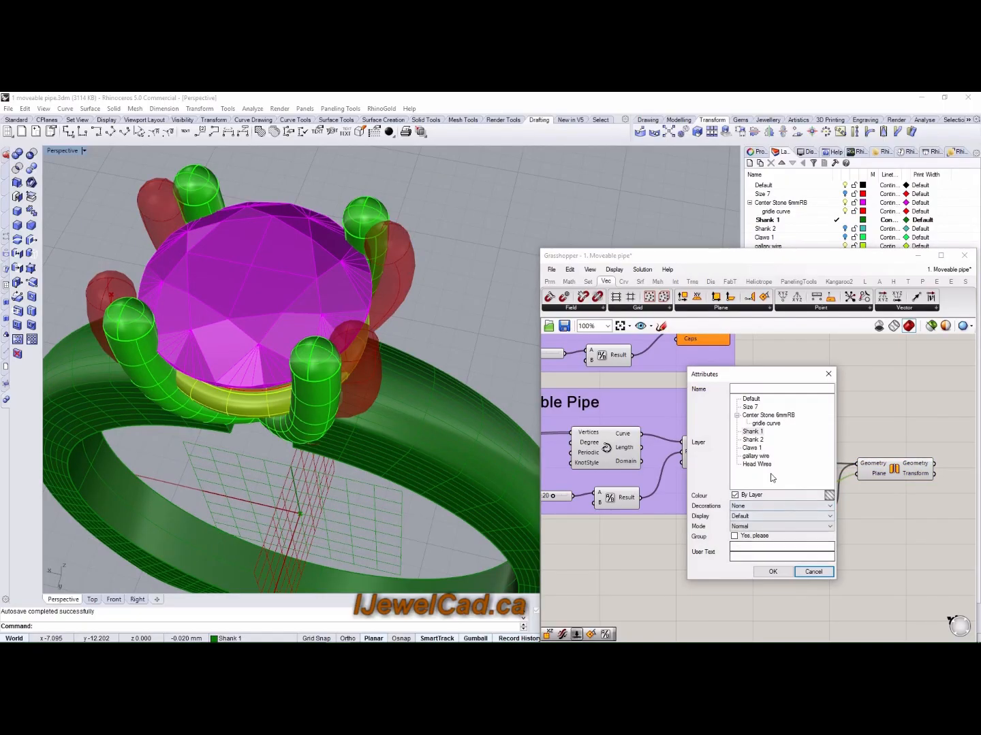
click(771, 572)
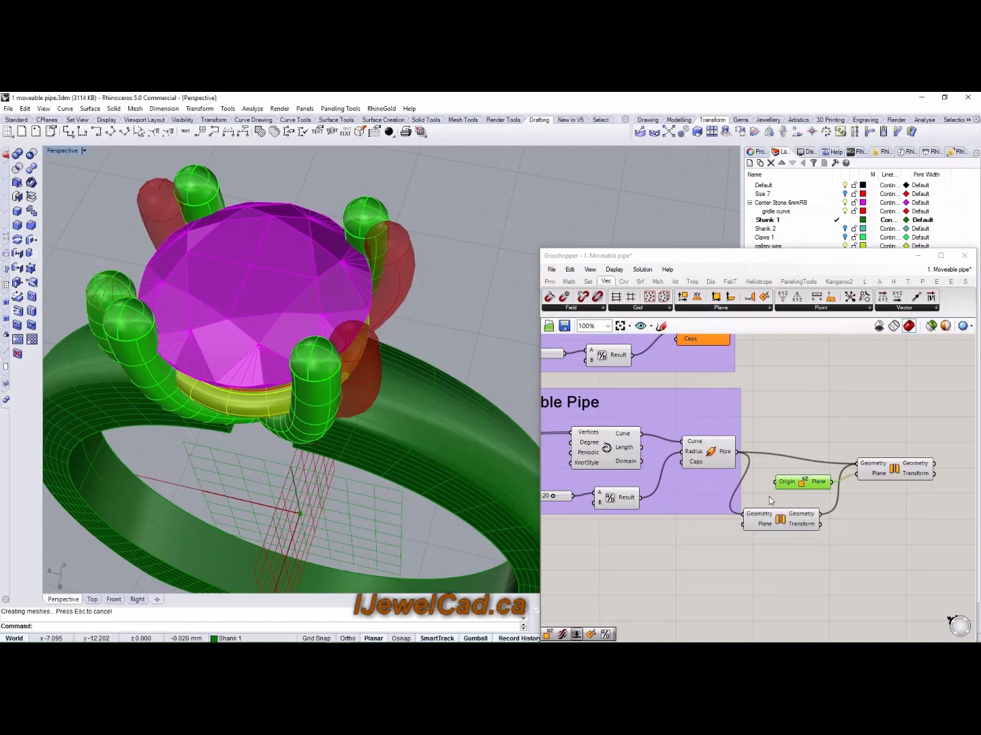
Bake the first Mirror component's Geometry output onto the Head Wires layer
mouse_move(798, 519)
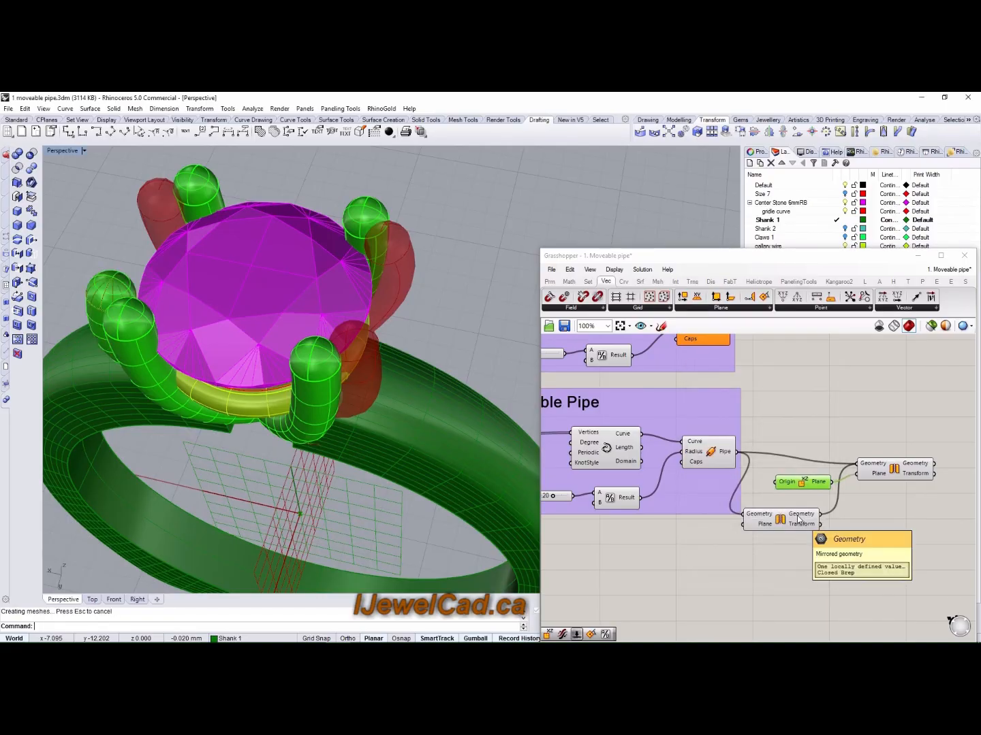
right_click(800, 516)
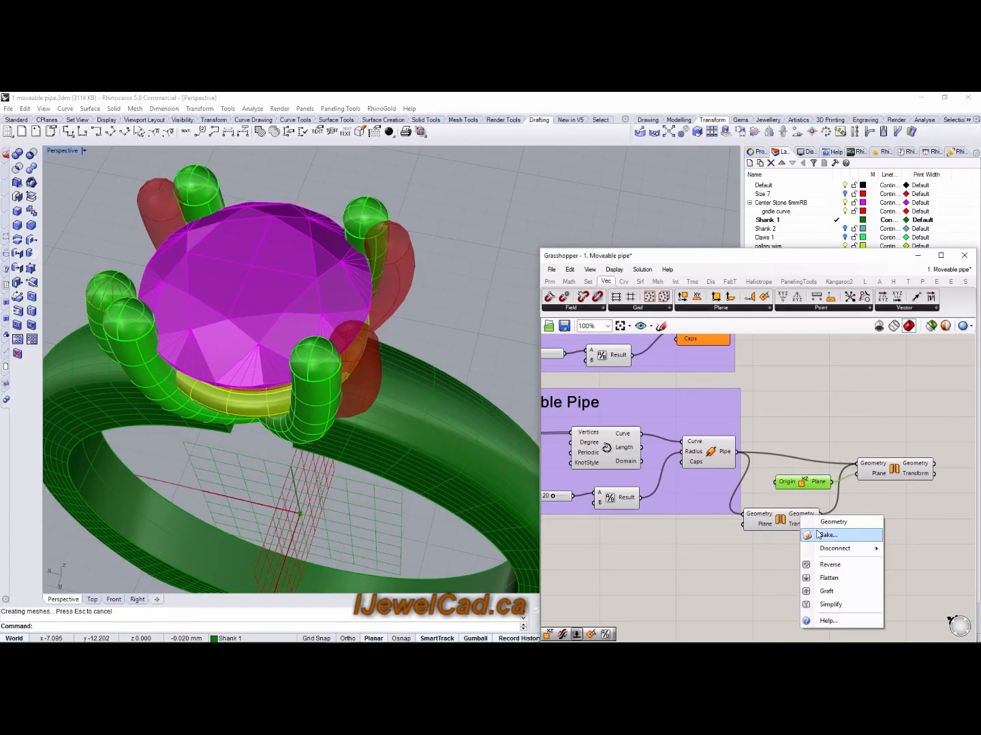
click(822, 535)
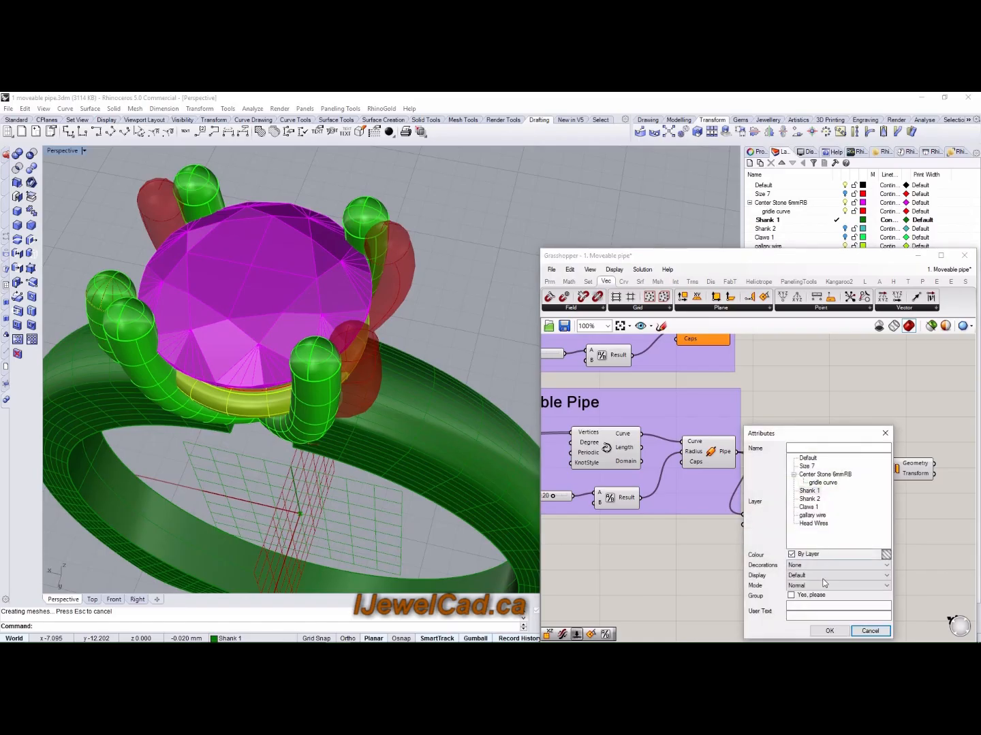
click(807, 506)
click(829, 631)
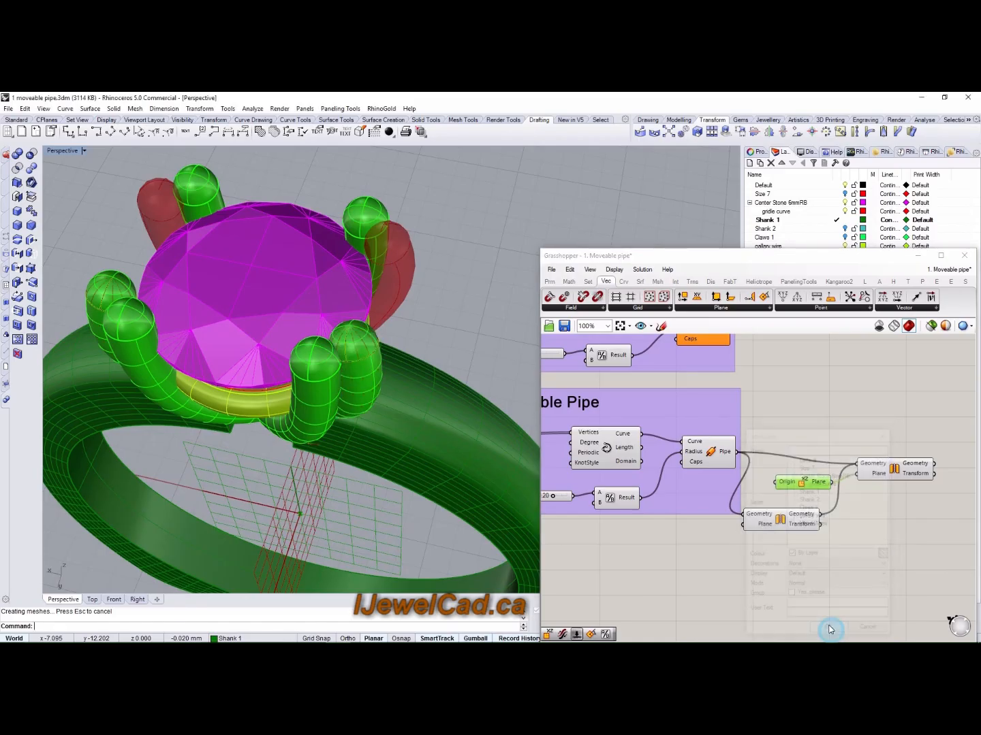
Bake the second Mirror component's Geometry output onto the Head Wires layer
right_drag(887, 512, 723, 503)
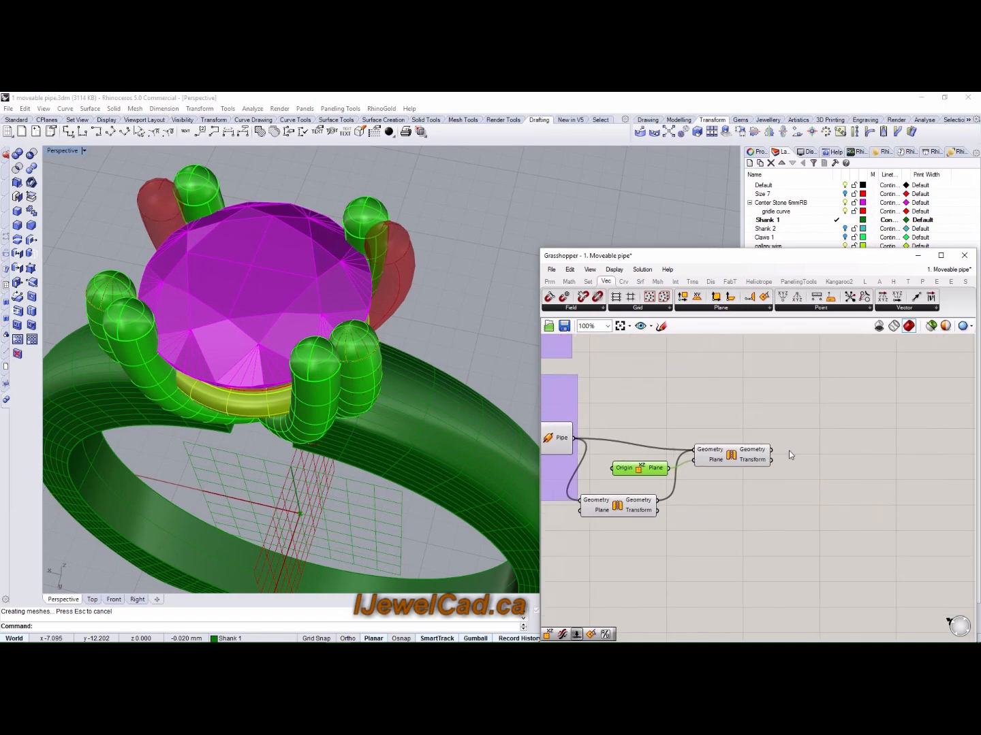
scroll(788, 455, up, 4)
mouse_move(730, 455)
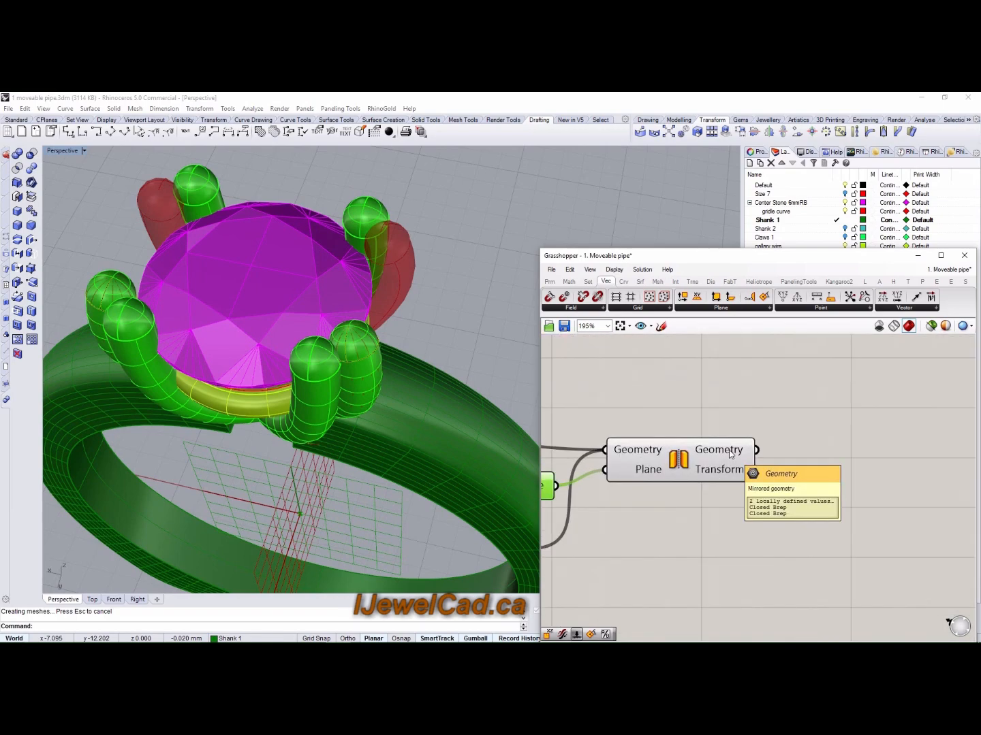
right_click(728, 448)
click(751, 473)
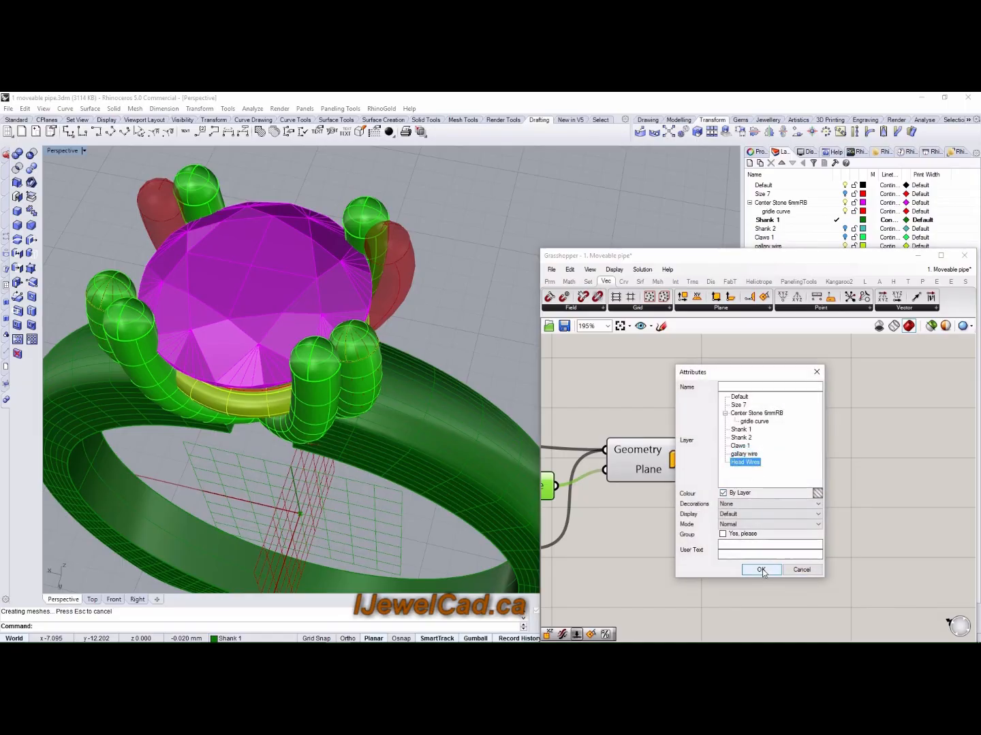
click(761, 569)
Examine the baked double-claw setting on the whole ring from several angles alongside the Grasshopper definition
scroll(688, 514, down, 5)
right_drag(438, 411, 432, 333)
scroll(415, 346, down, 6)
right_drag(359, 345, 452, 324)
scroll(401, 382, down, 6)
scroll(400, 383, up, 4)
mouse_move(664, 400)
right_down()
mouse_move(656, 420)
mouse_move(672, 401)
right_up()
right_drag(432, 406, 304, 392)
scroll(373, 356, up, 2)
right_drag(719, 473, 910, 463)
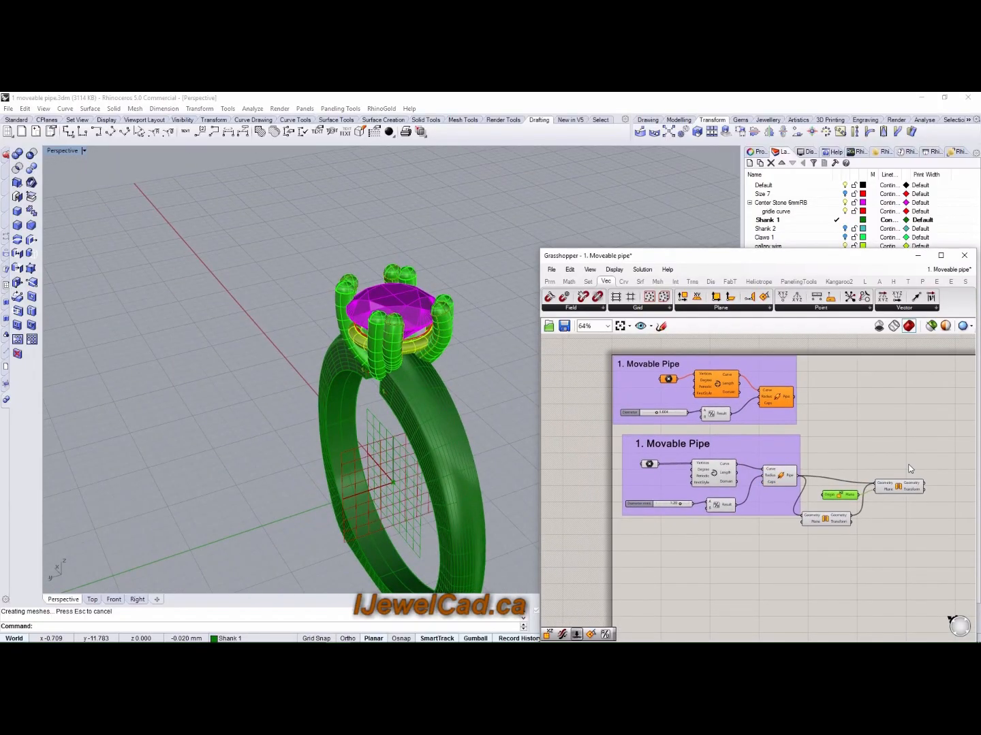
scroll(856, 463, up, 2)
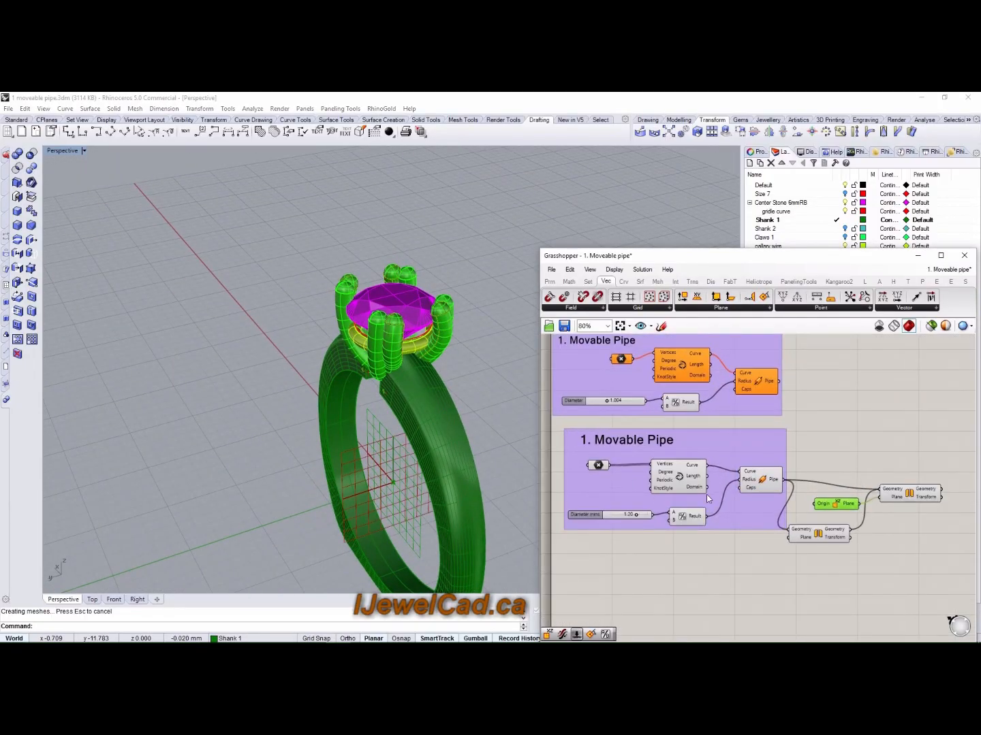
right_drag(504, 442, 242, 400)
right_drag(431, 394, 434, 353)
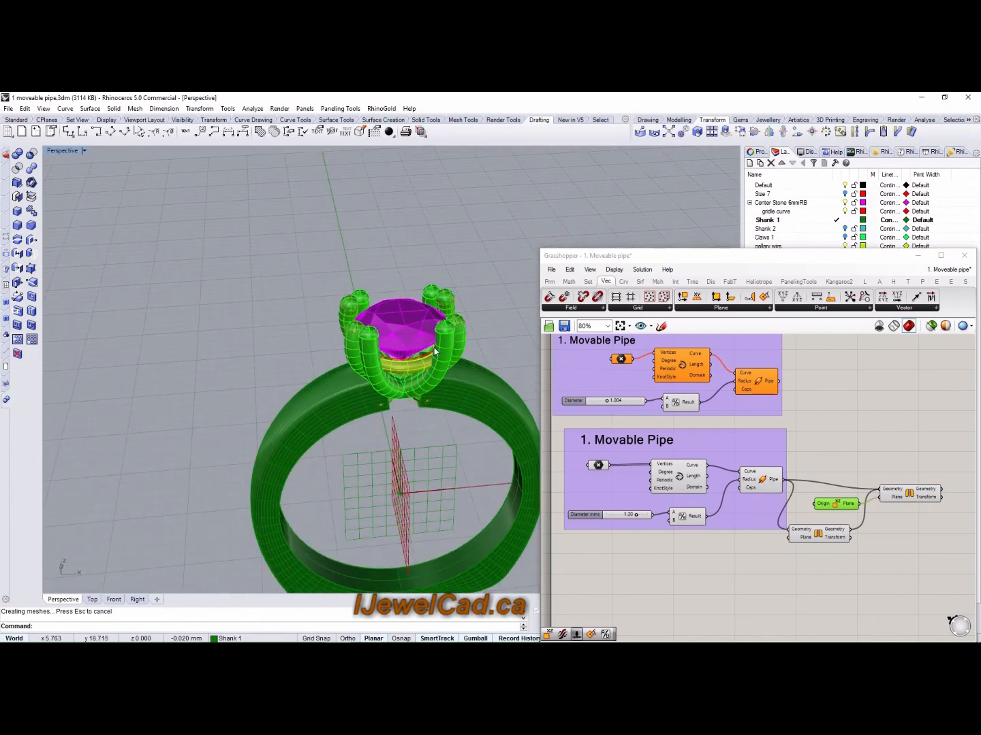
right_drag(364, 406, 415, 409)
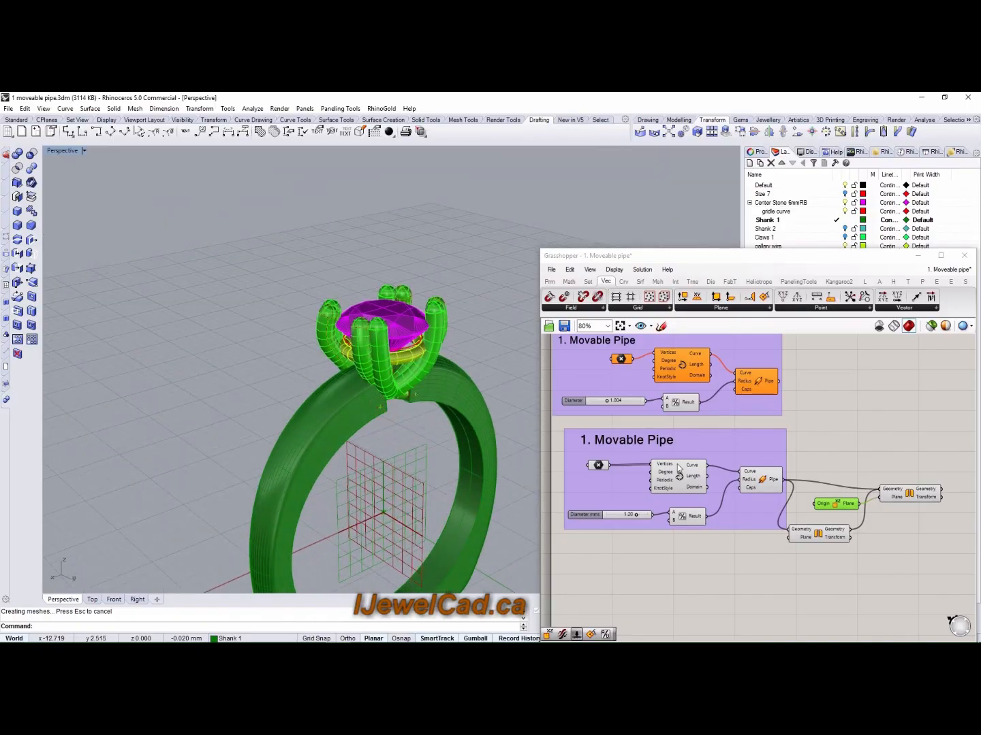
right_drag(504, 463, 450, 516)
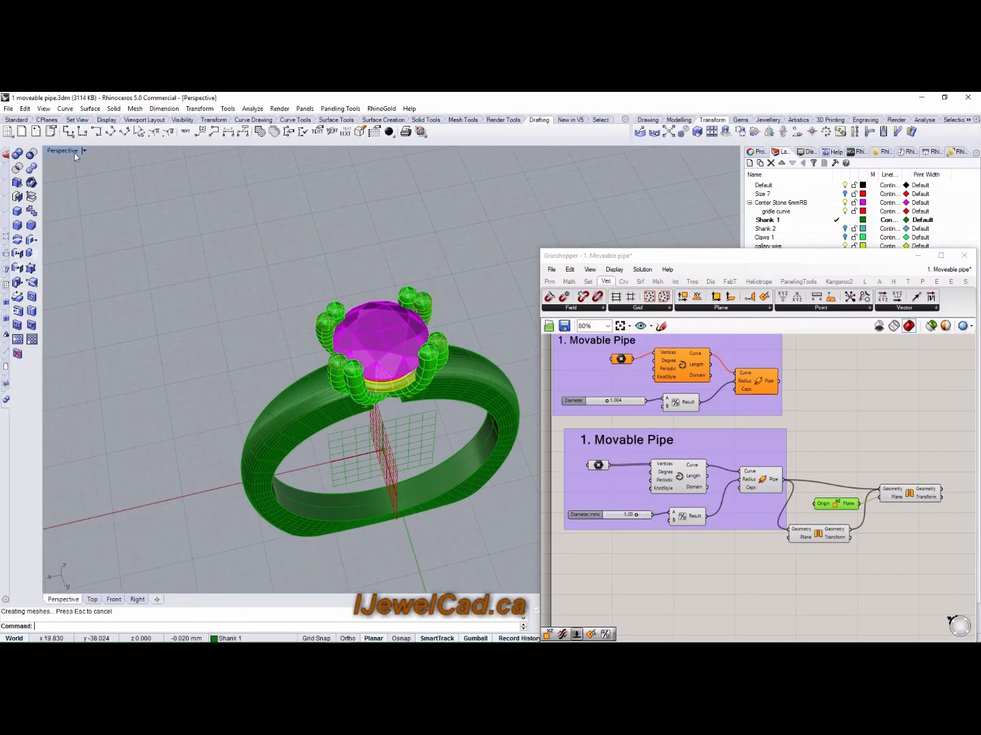
right_drag(294, 313, 289, 312)
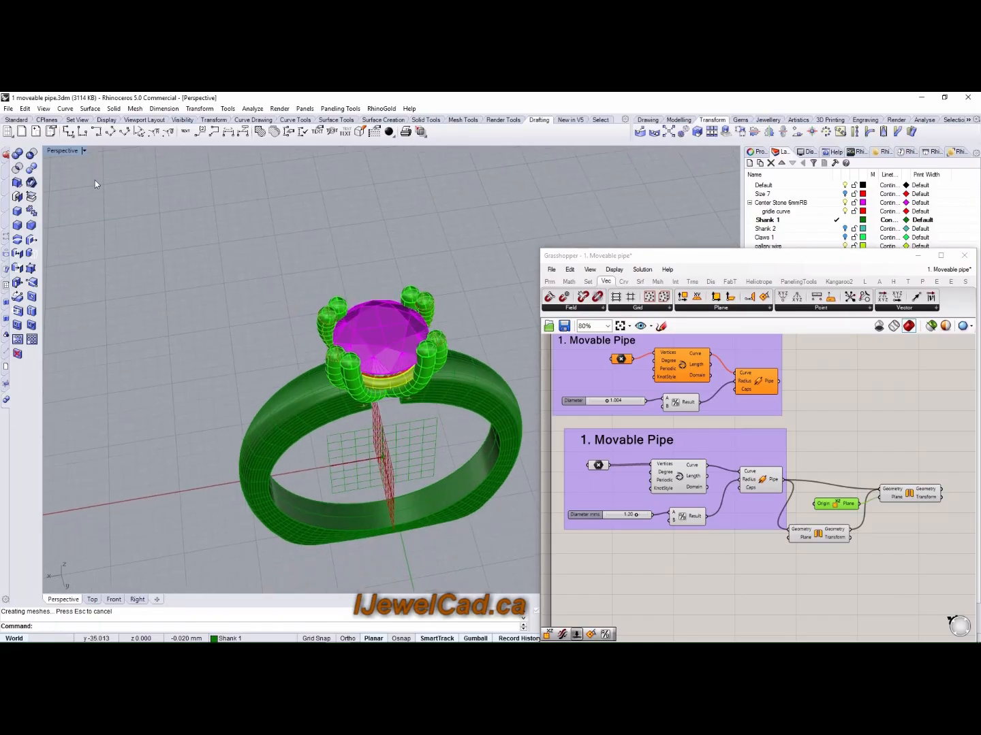
Inspect the claw arrangement around the stone in a maximized Top view and restore the four-viewport layout
double_click(60, 150)
double_click(51, 151)
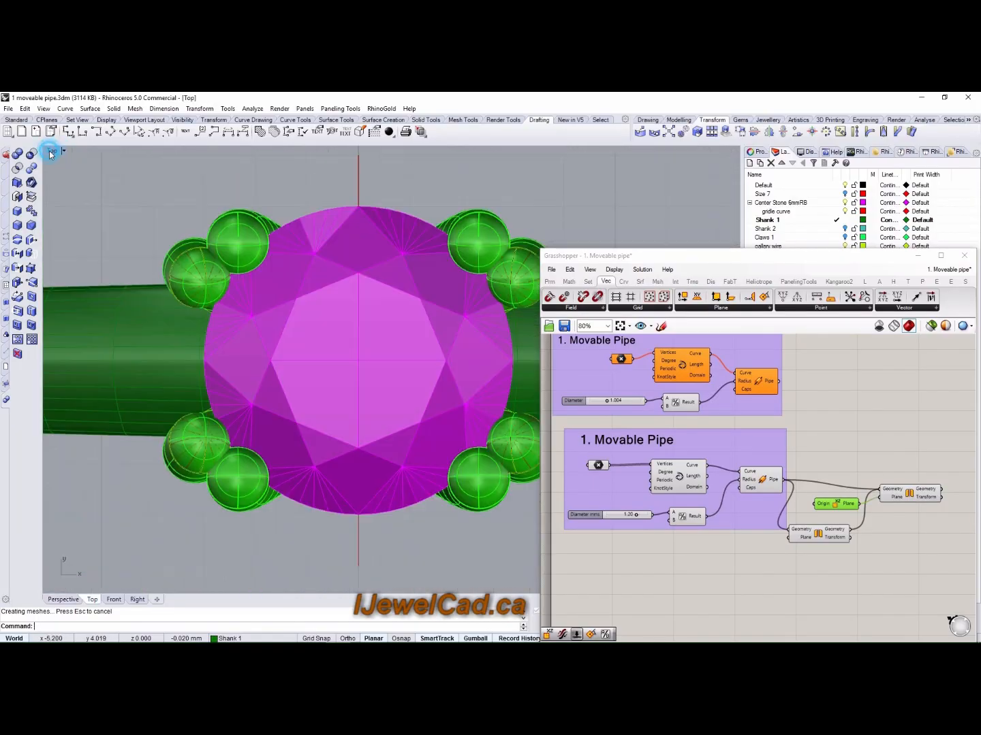
scroll(274, 236, down, 1)
scroll(344, 285, down, 3)
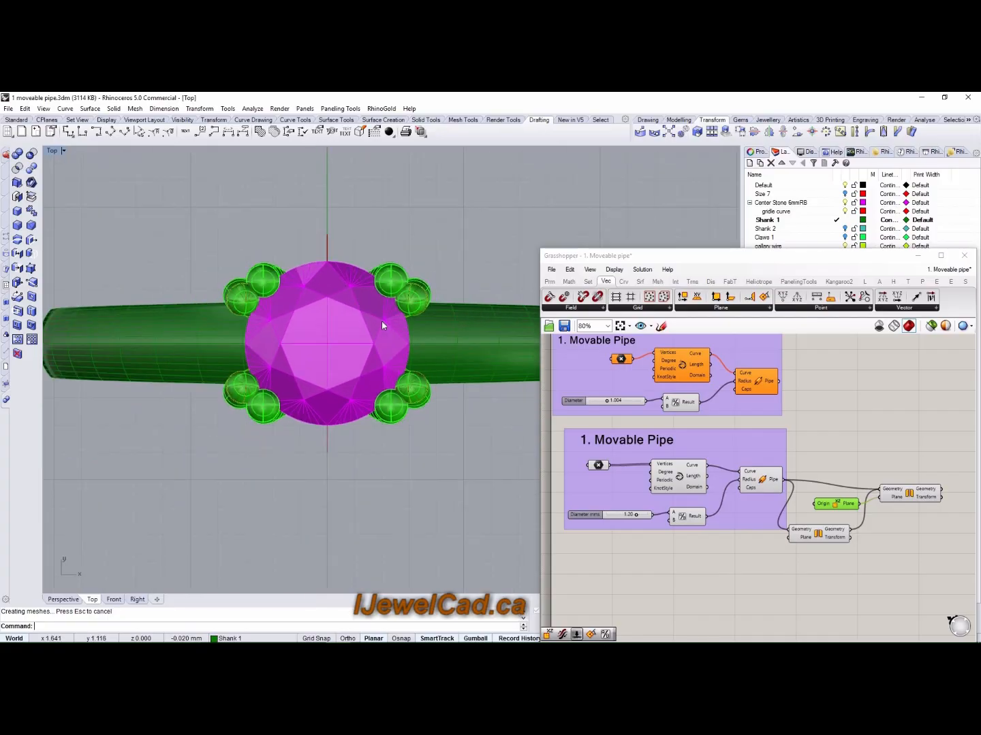
double_click(51, 150)
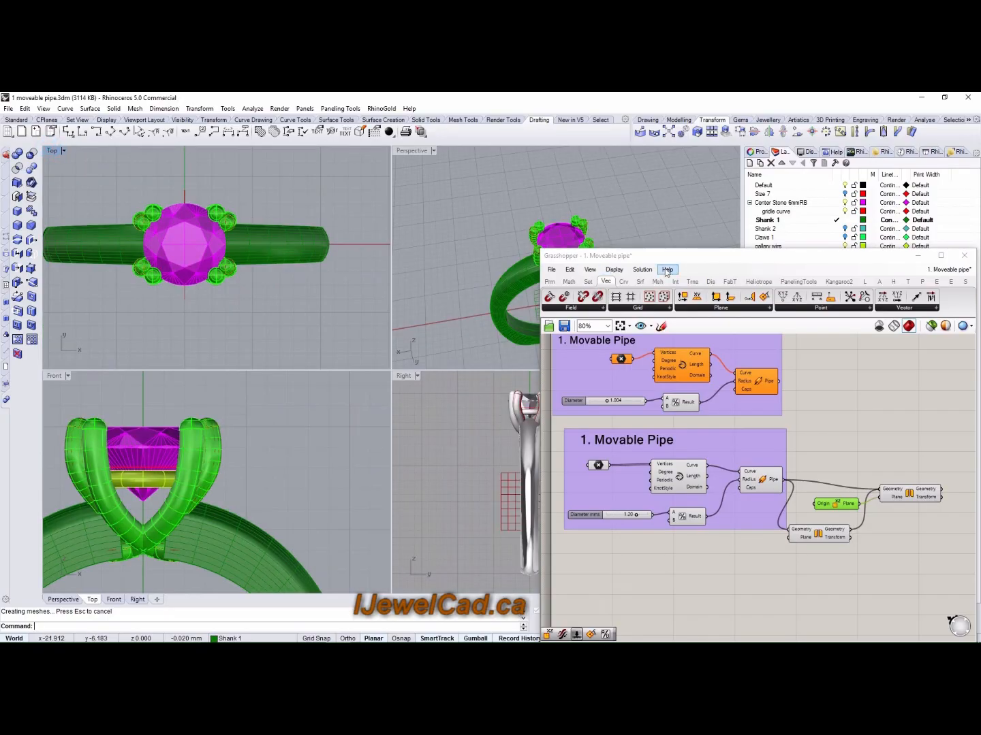
Move the Grasshopper window clear of the layer list and hide the Head Wires and gallary wire layers
drag(681, 263, 704, 336)
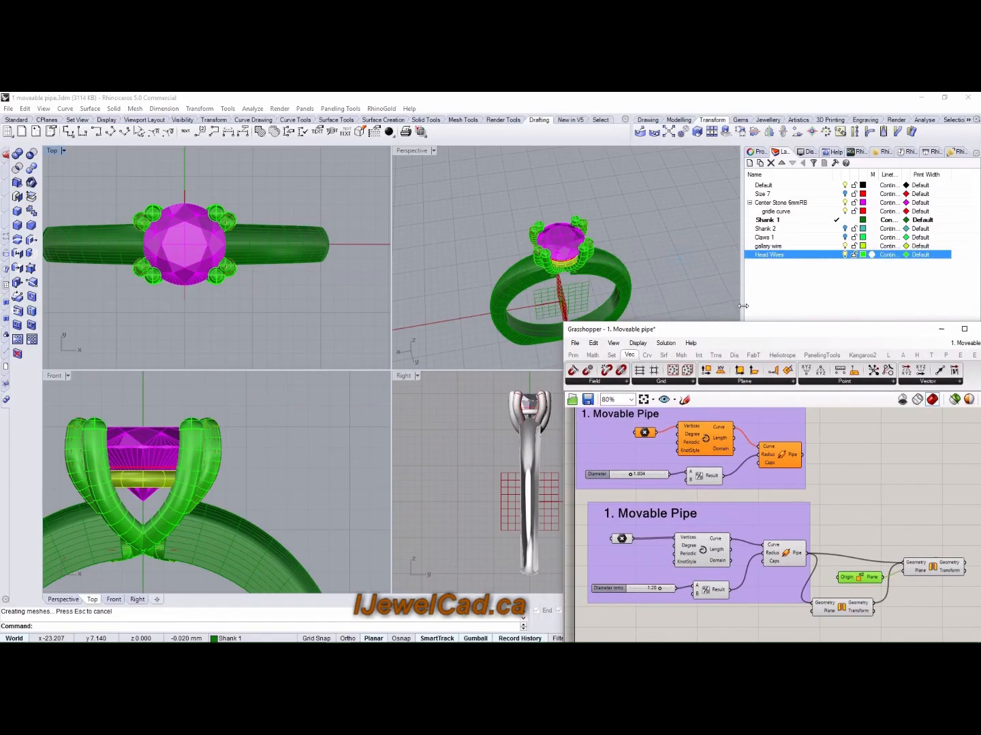
click(846, 254)
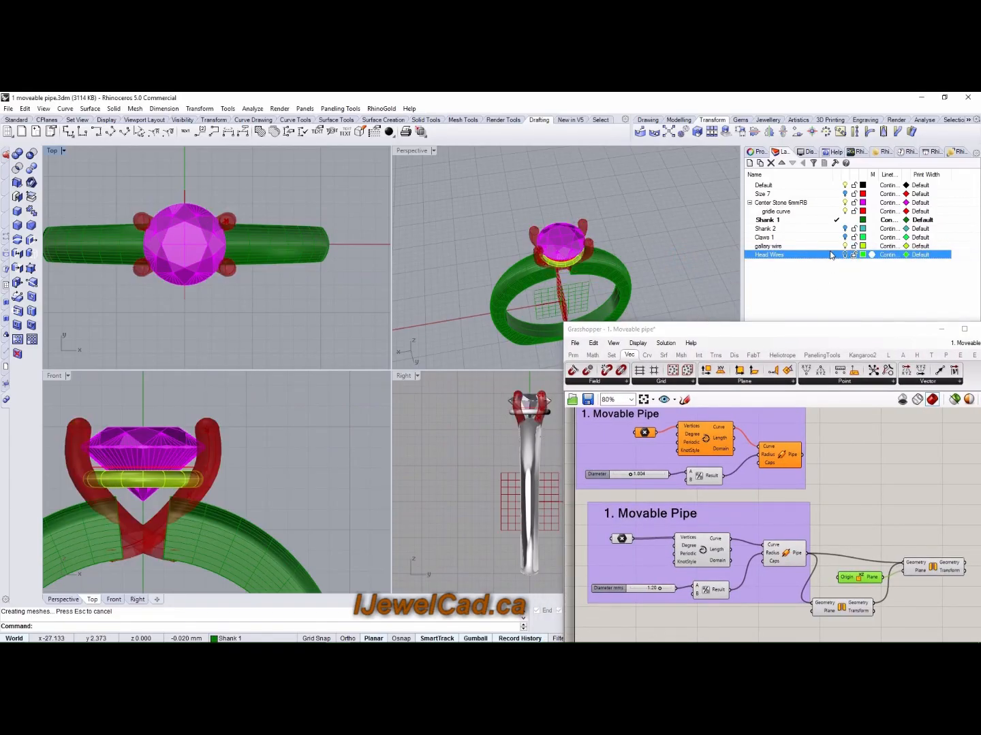
right_drag(606, 271, 585, 210)
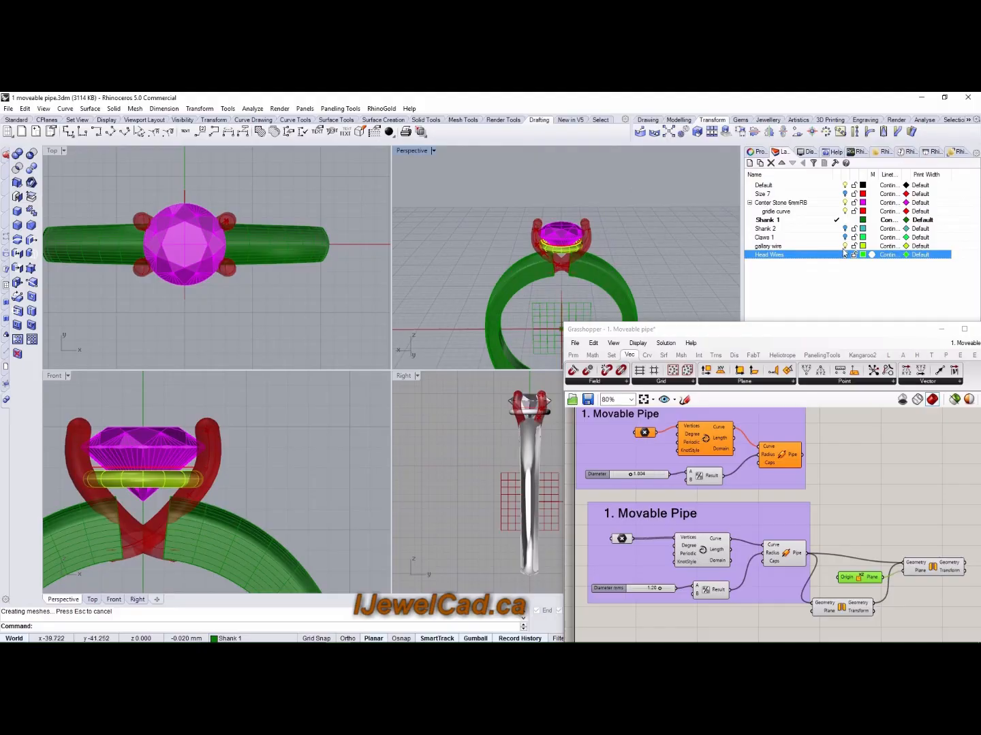
click(845, 246)
right_drag(675, 249, 641, 216)
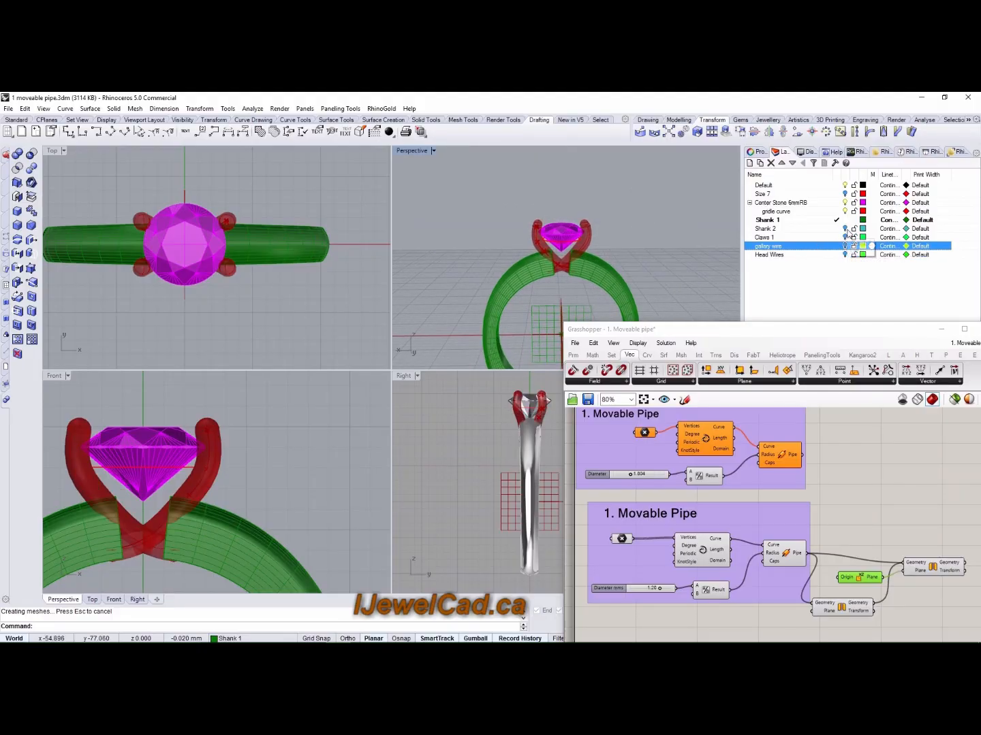
Show the Shank 2 layer, make it the current layer, and hide the Shank 1 layer
click(845, 230)
click(846, 222)
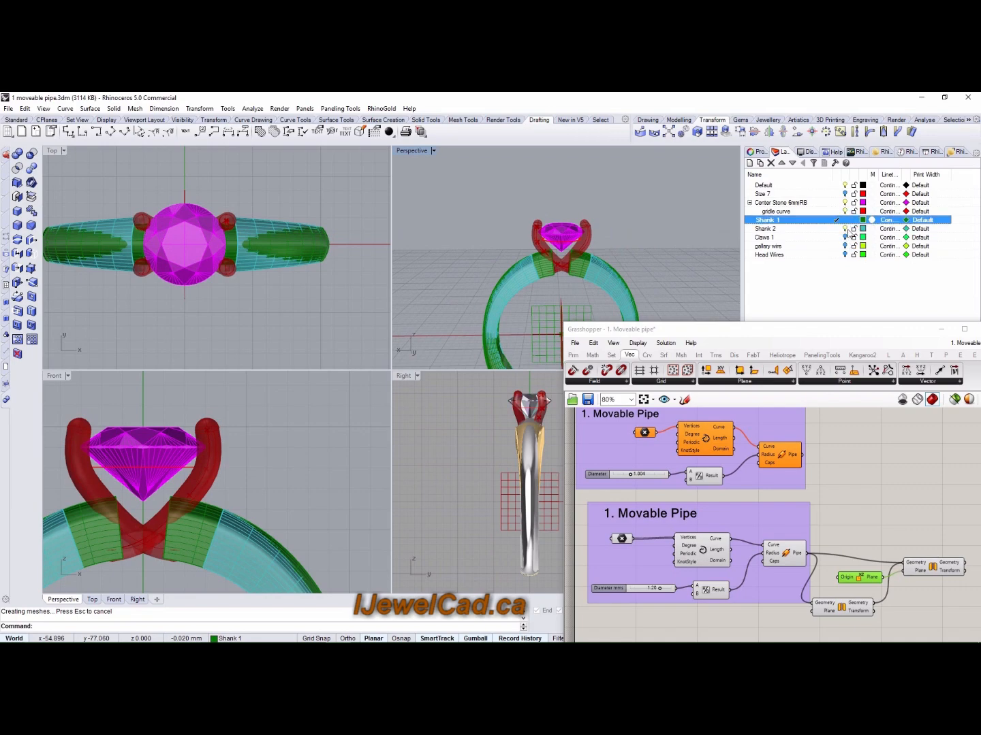
click(838, 230)
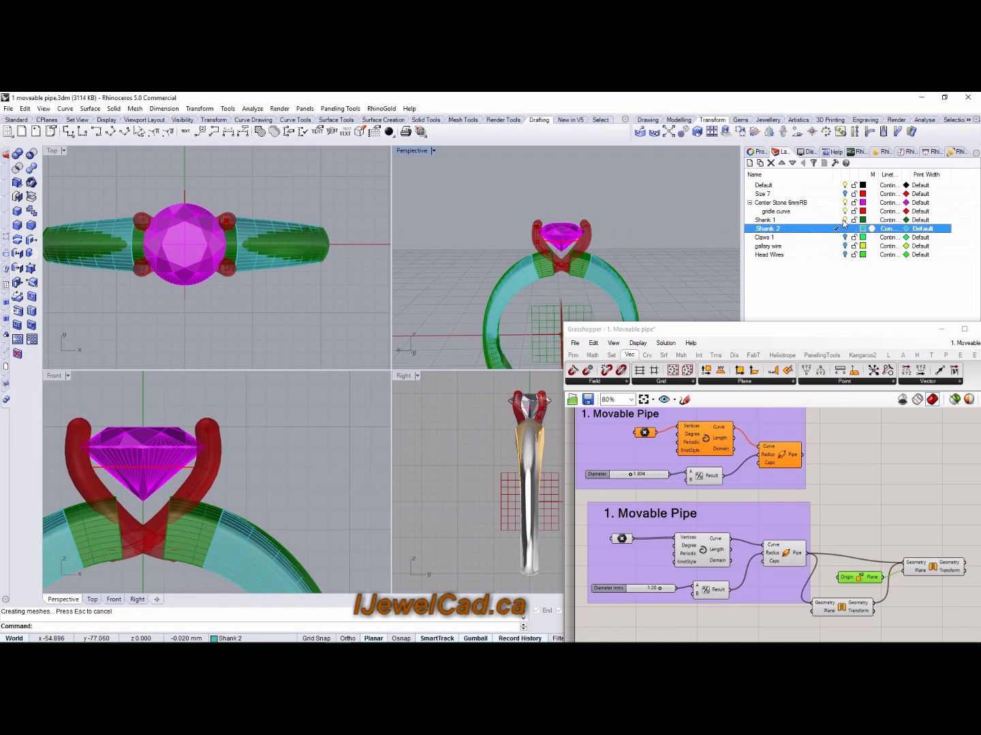
click(844, 221)
Maximize the Perspective viewport to see the gap between the Shank 2 ends beneath the claws
right_drag(684, 248, 477, 282)
right_drag(423, 334, 434, 197)
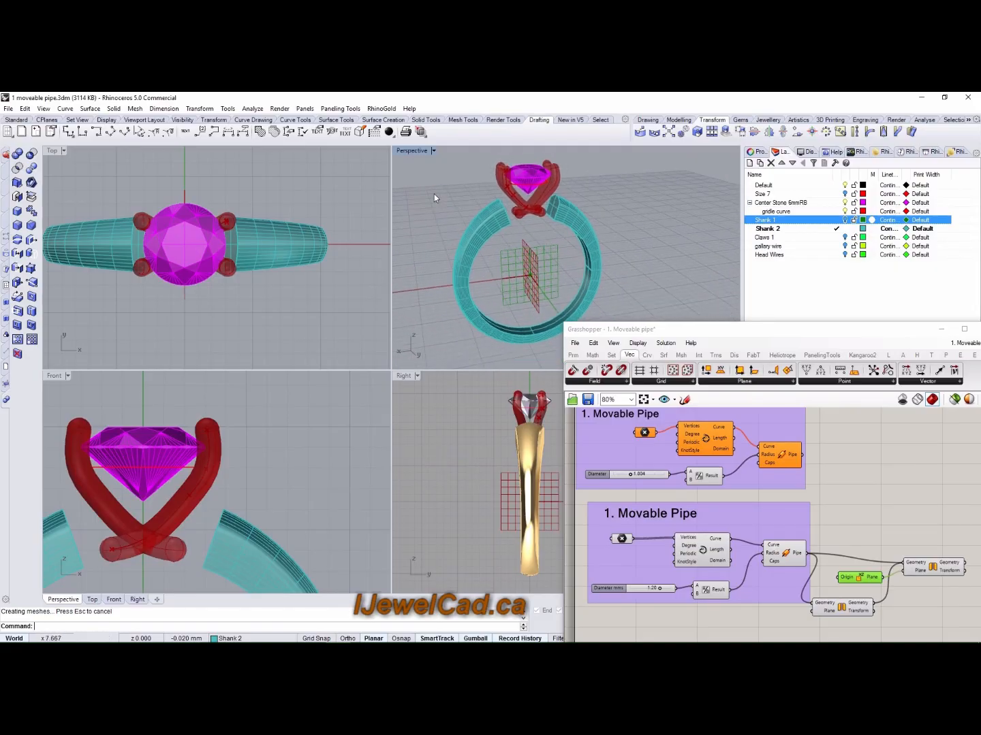
right_drag(467, 257, 520, 222)
scroll(520, 223, up, 4)
double_click(406, 152)
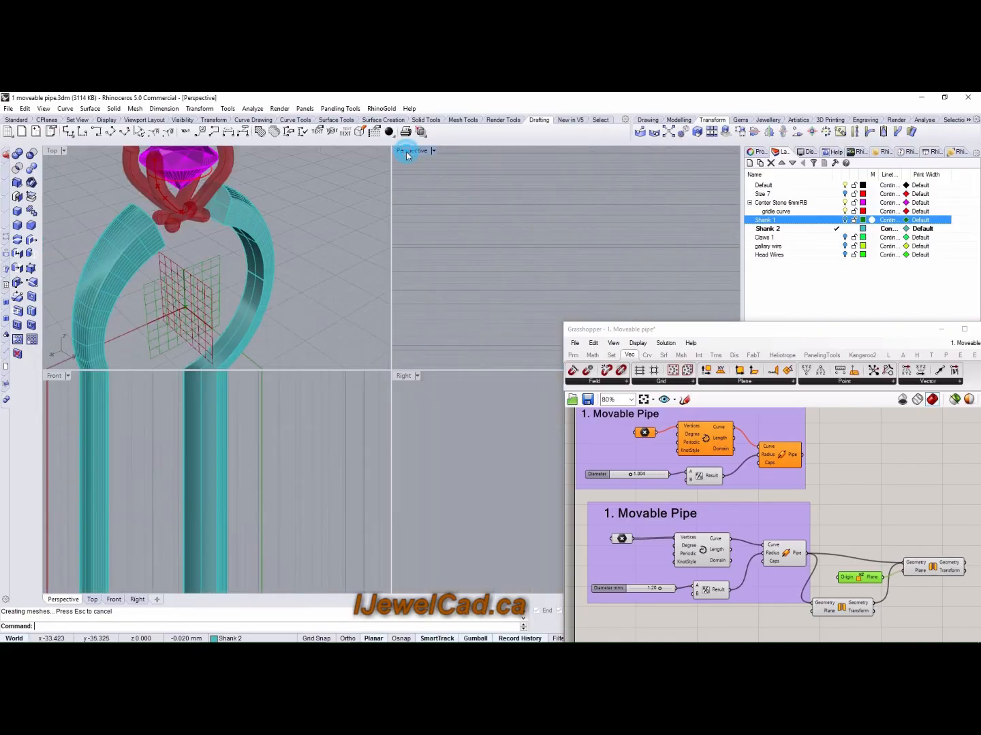
right_drag(359, 287, 329, 296)
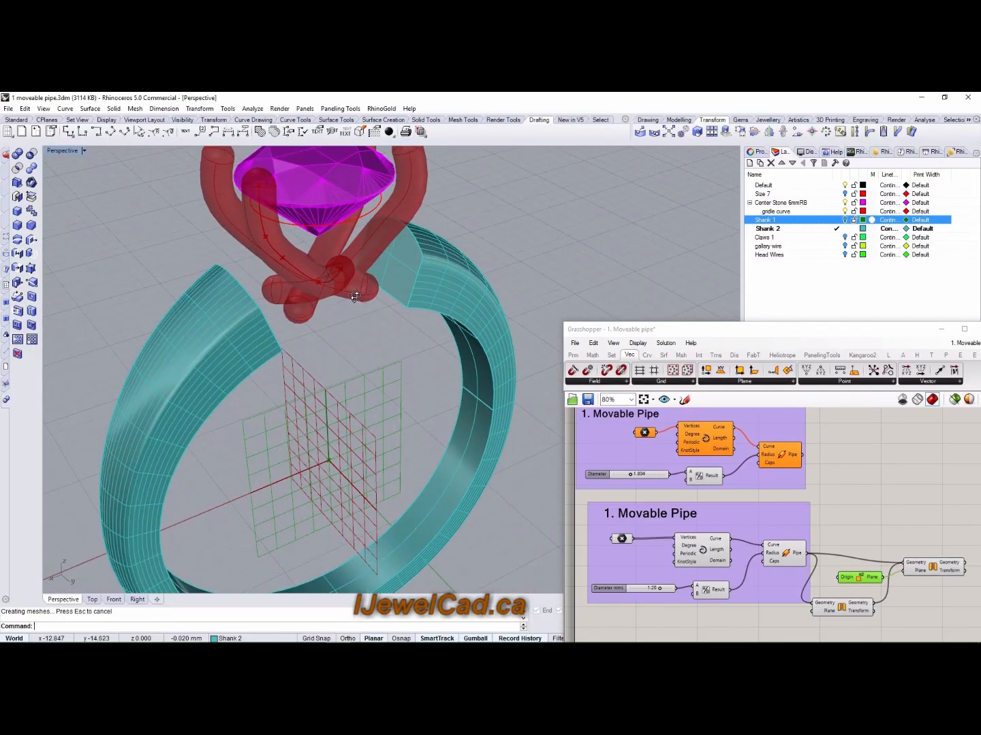
Select the second Movable Pipe group's point parameter and move the claw's lowest point towards the cut end of the shank
right_drag(687, 554, 686, 476)
scroll(619, 459, up, 3)
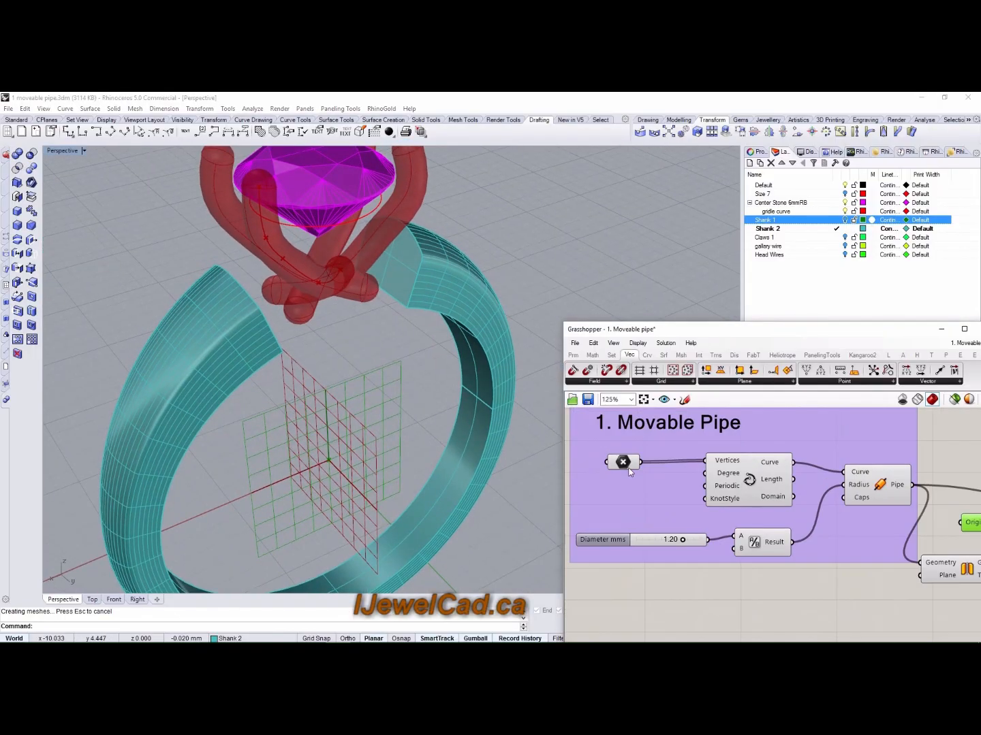
click(623, 463)
right_drag(356, 341, 353, 286)
drag(366, 261, 405, 262)
mouse_move(406, 263)
right_down()
mouse_move(380, 306)
mouse_move(442, 286)
mouse_move(415, 267)
right_up()
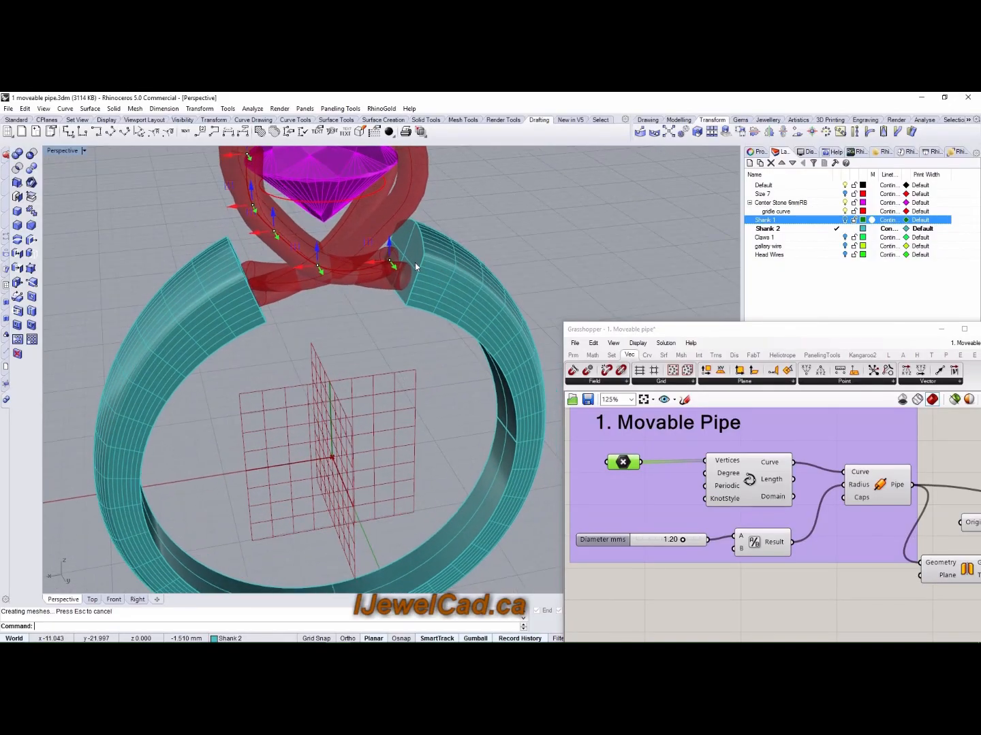
drag(395, 267, 390, 261)
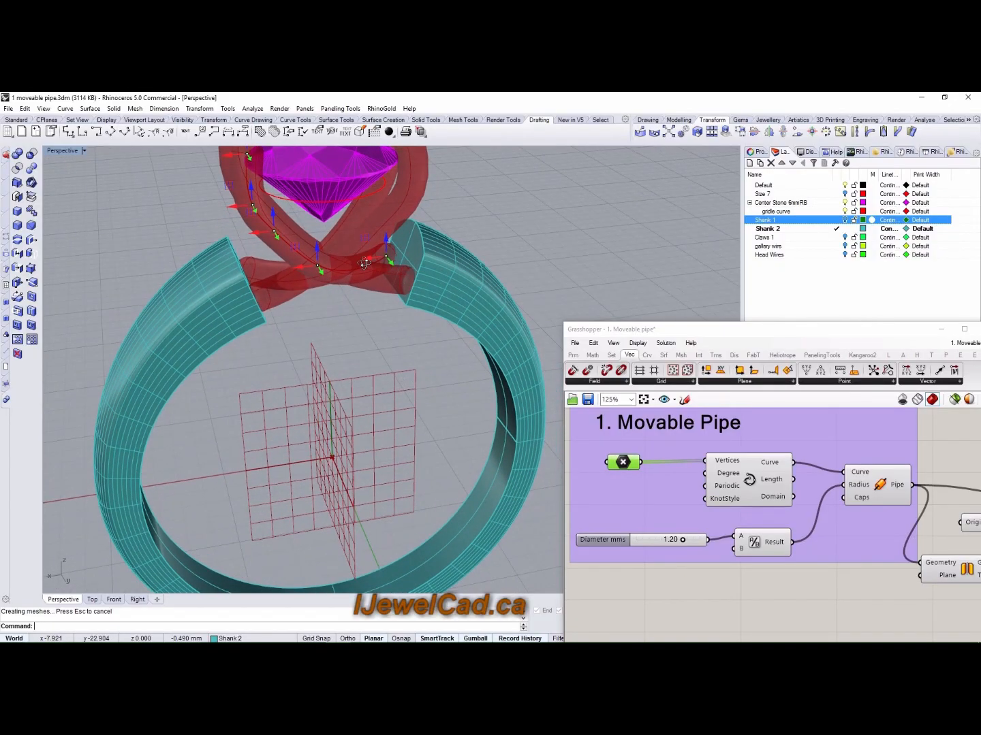
Shift the claw's second-lowest point sideways to refine how the pipes cross below the stone
right_drag(376, 266, 355, 252)
mouse_move(323, 247)
mouse_down()
mouse_move(323, 229)
mouse_move(320, 242)
mouse_up()
right_drag(330, 283, 339, 258)
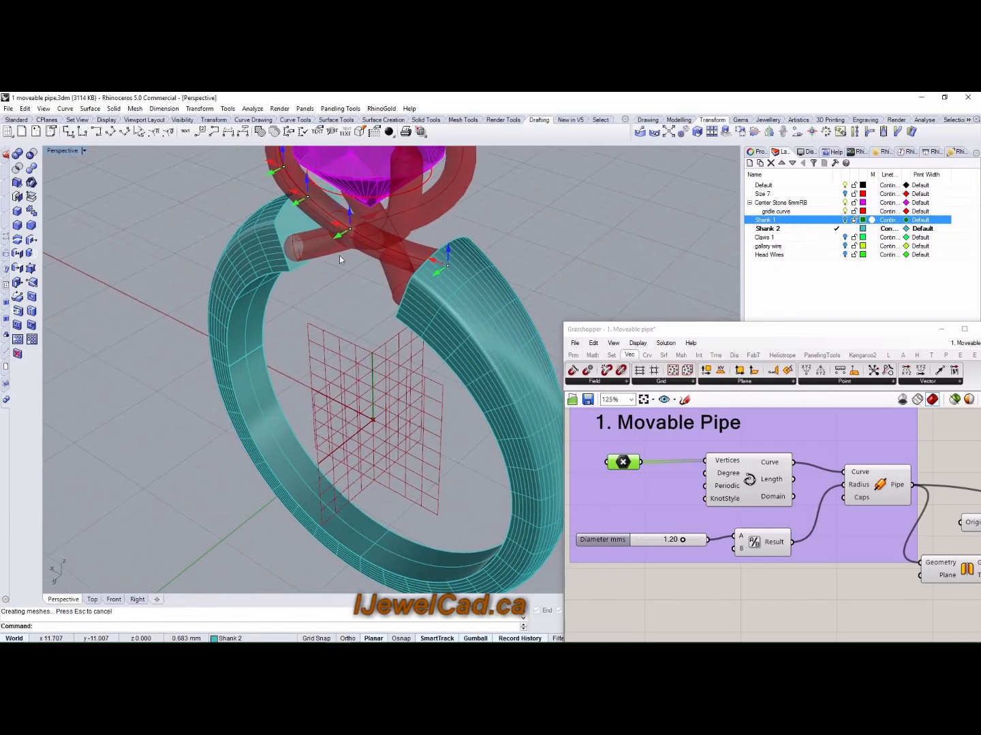
drag(338, 238, 326, 252)
mouse_move(327, 256)
right_down()
mouse_move(323, 285)
mouse_move(380, 279)
mouse_move(359, 279)
mouse_move(289, 358)
mouse_move(225, 343)
mouse_move(199, 314)
right_up()
scroll(457, 256, up, 4)
right_drag(465, 273, 370, 219)
mouse_move(321, 301)
right_down()
mouse_move(322, 318)
mouse_move(328, 314)
right_up()
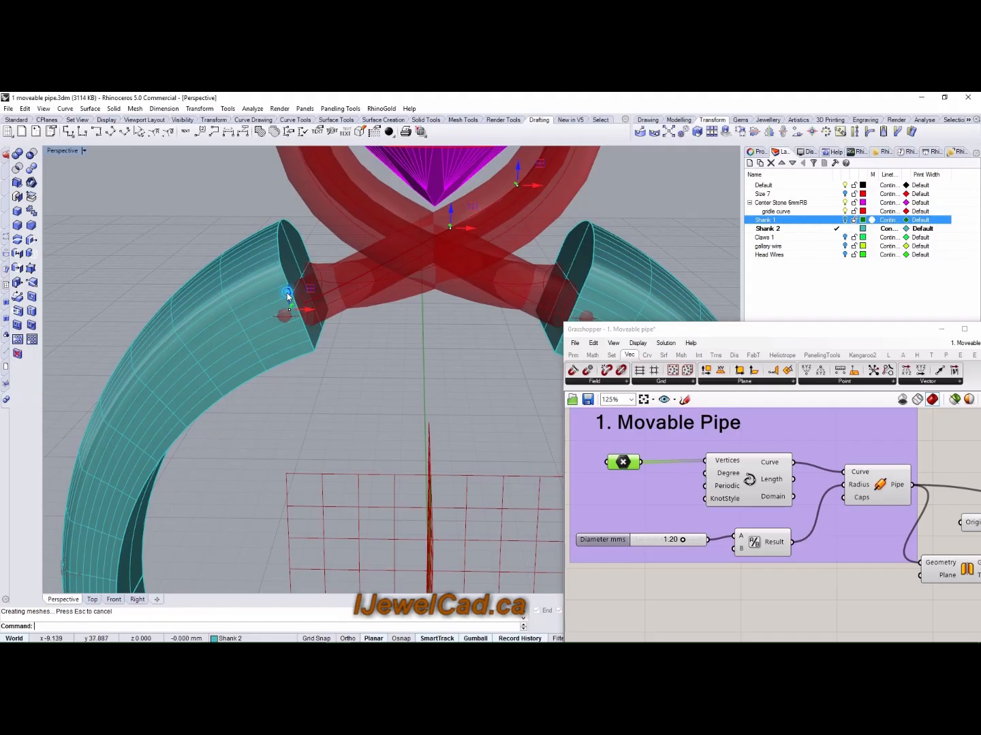
Reposition the claw's lowest point down and into the cut shank end, adjusting it from several angles
mouse_move(286, 306)
mouse_down()
mouse_move(306, 324)
mouse_move(286, 316)
mouse_move(273, 327)
mouse_move(281, 318)
mouse_up()
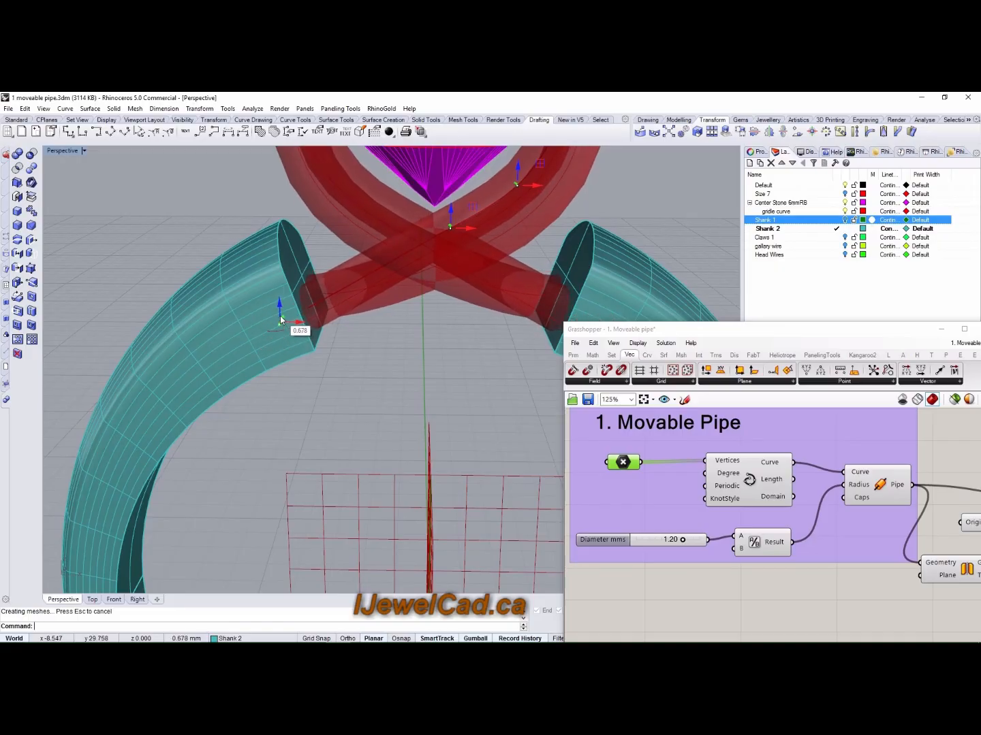
right_drag(339, 350, 252, 334)
drag(226, 331, 257, 371)
right_drag(258, 371, 265, 311)
drag(254, 283, 270, 299)
mouse_move(271, 300)
right_down()
mouse_move(320, 286)
mouse_move(384, 291)
mouse_move(384, 275)
mouse_move(282, 281)
right_up()
drag(283, 282, 288, 290)
Set the claw pipe's Diameter mms slider to 1.33
scroll(284, 317, down, 9)
right_drag(319, 361, 523, 395)
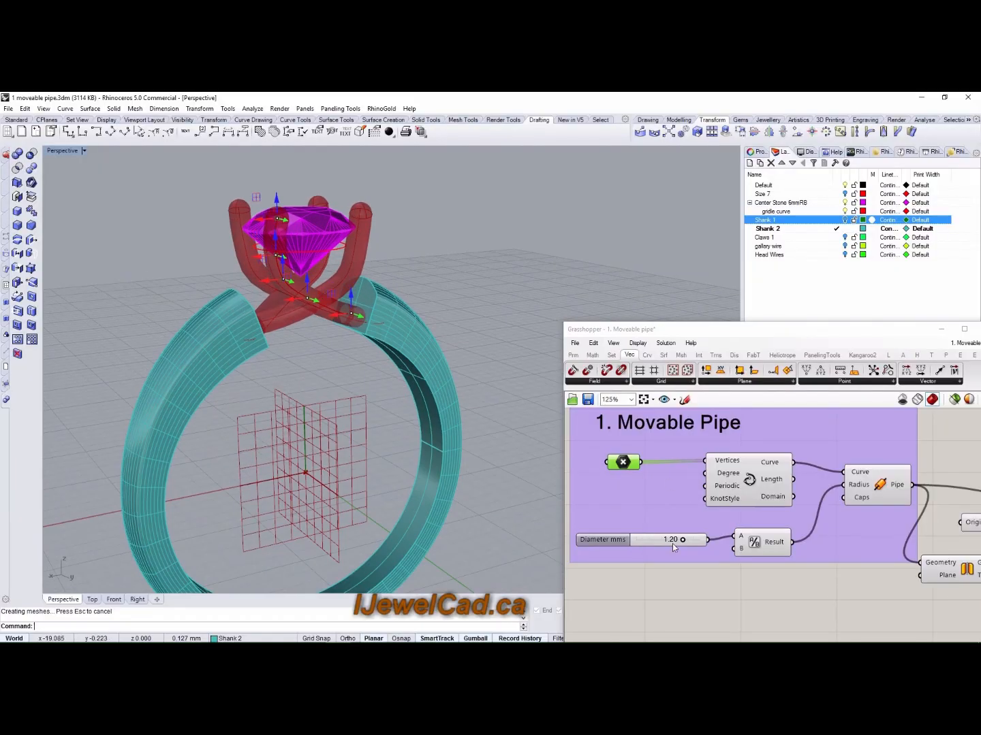
scroll(671, 544, up, 3)
mouse_move(688, 535)
mouse_down()
mouse_move(621, 534)
mouse_move(700, 536)
mouse_up()
Move the claw's upper points closer together over the stone's edge in a maximized Top view, and restore the four-viewport layout
right_drag(422, 354, 104, 175)
double_click(67, 152)
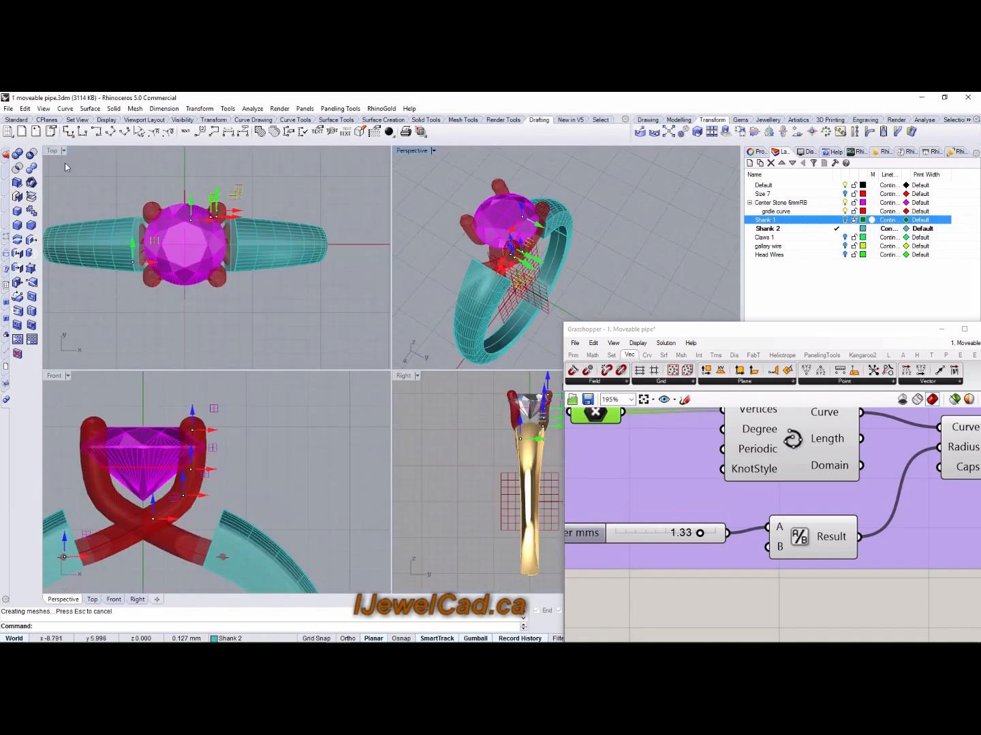
double_click(53, 152)
scroll(295, 277, up, 8)
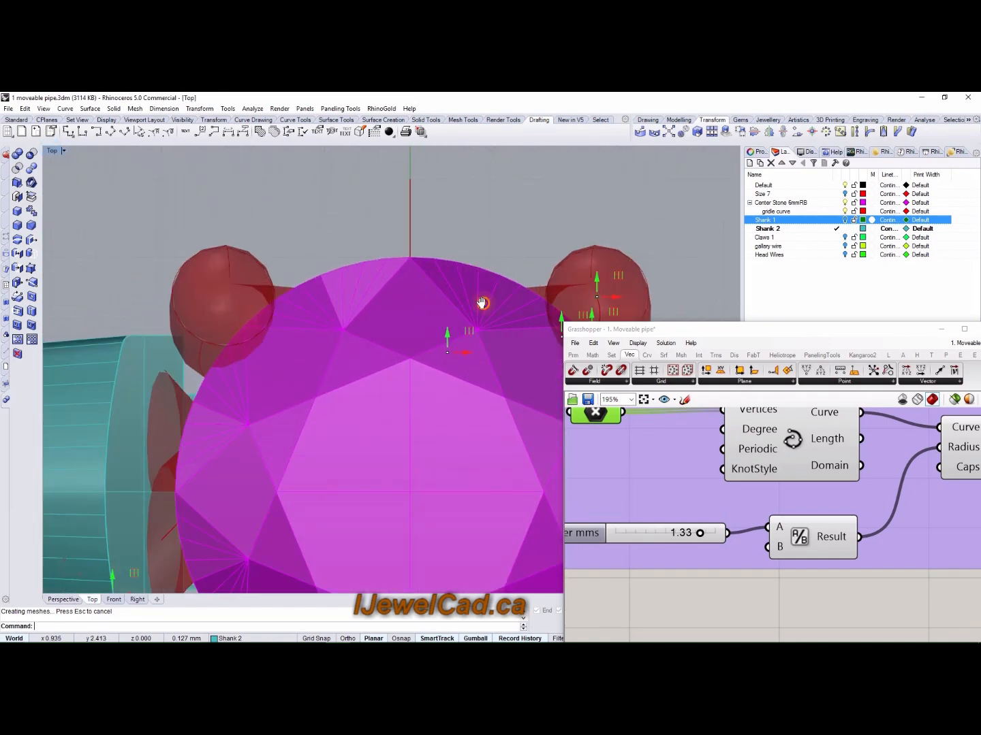
scroll(386, 299, up, 3)
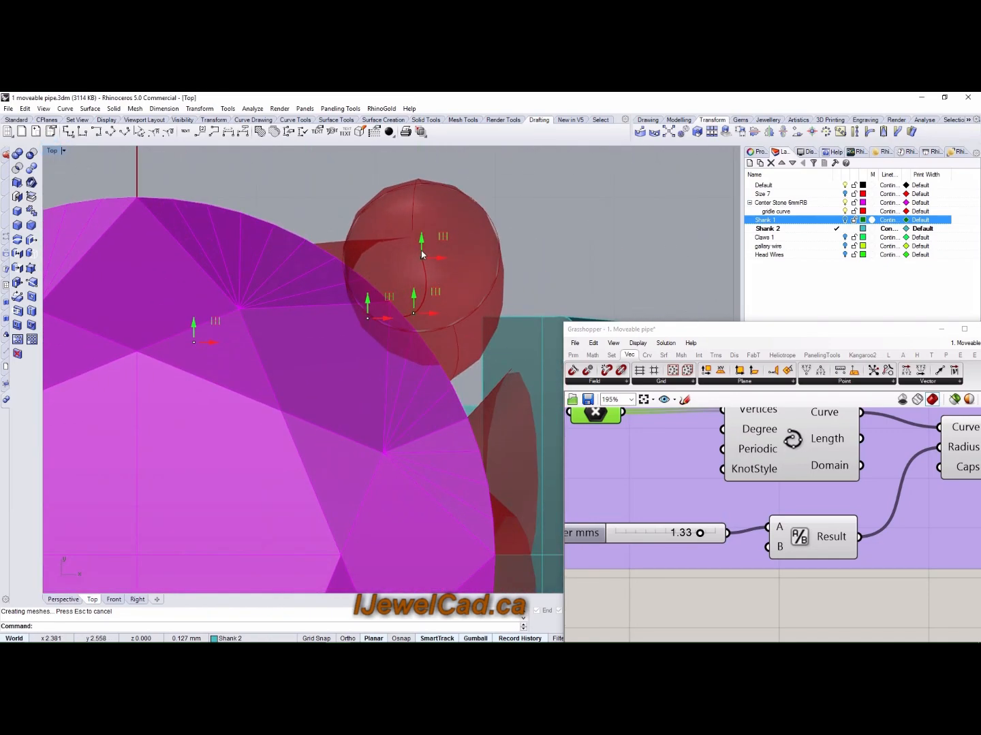
drag(440, 262, 412, 266)
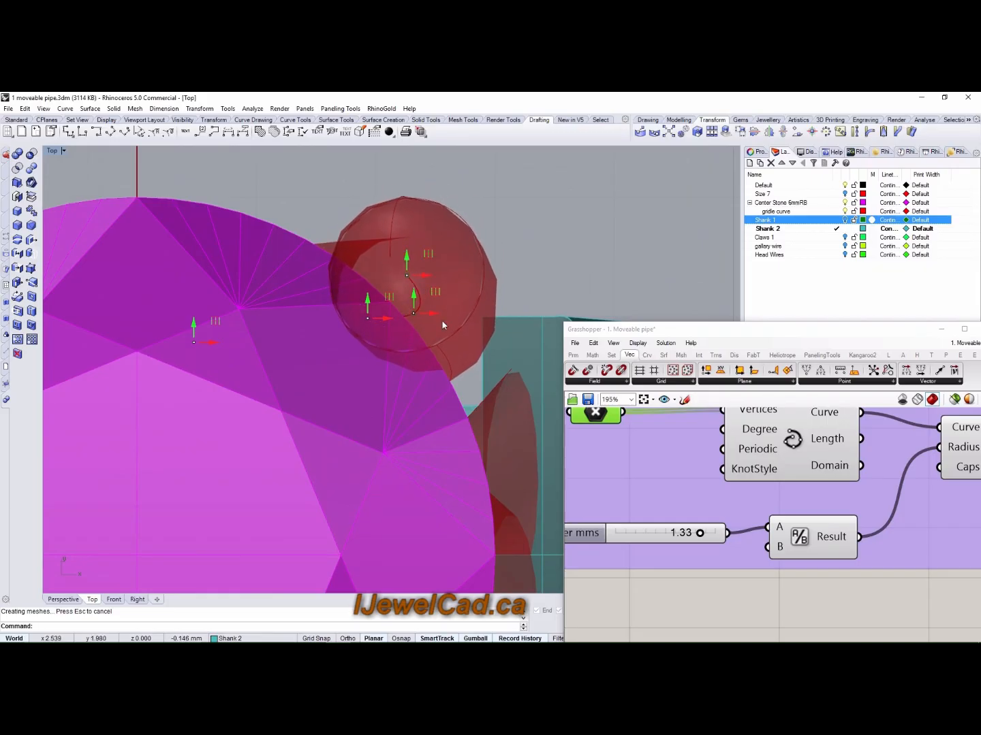
drag(437, 313, 387, 318)
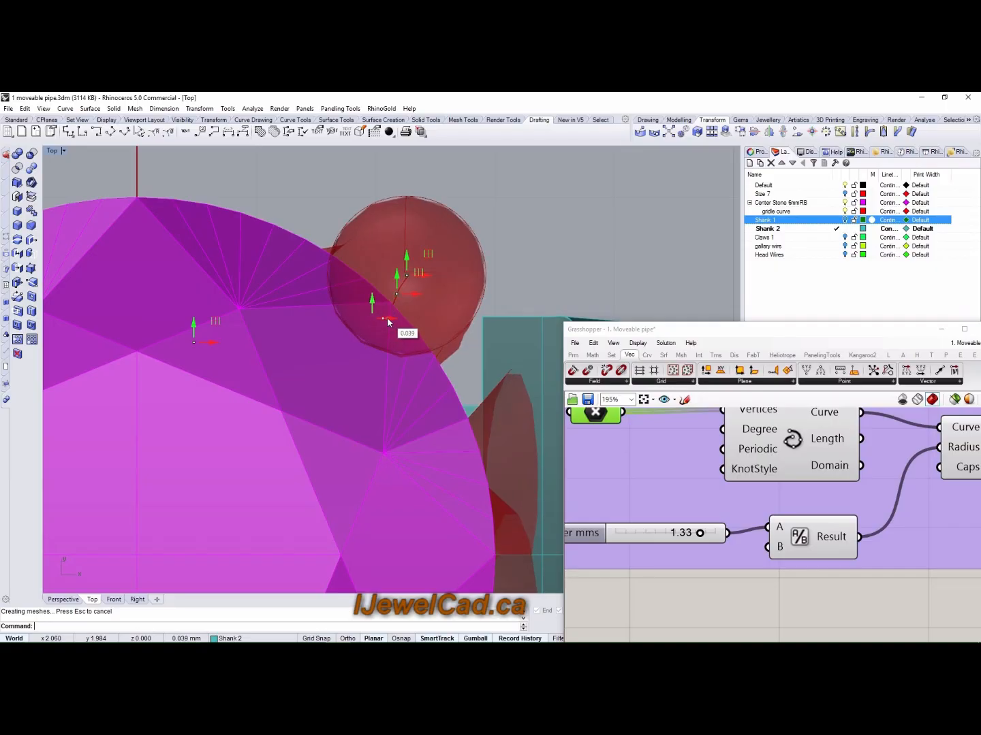
scroll(387, 317, down, 5)
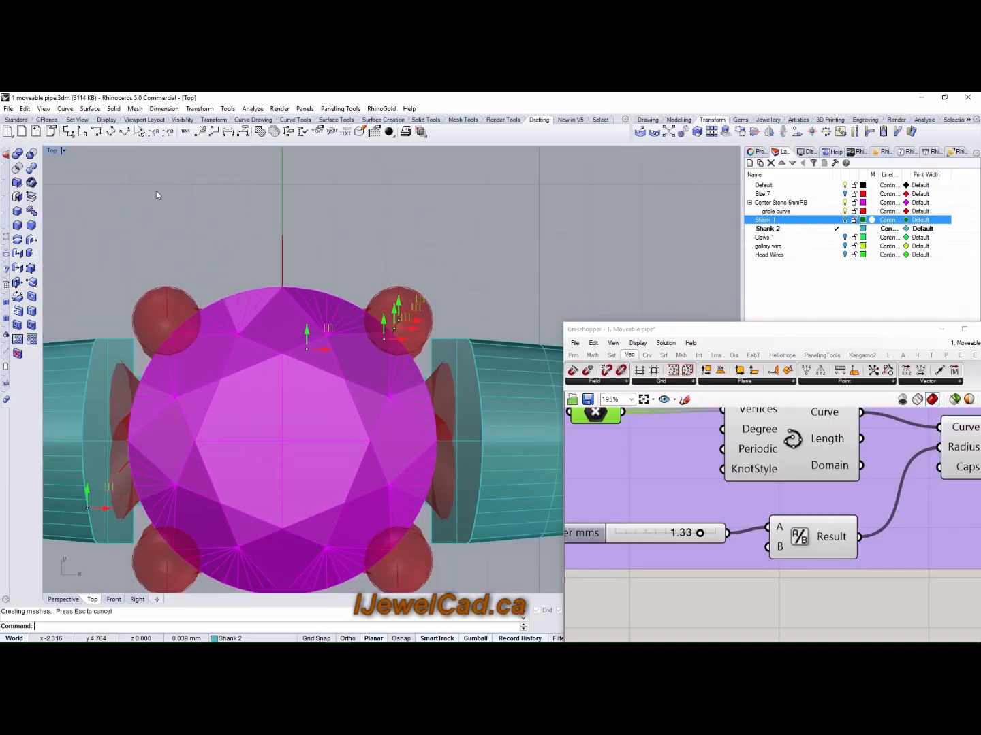
double_click(55, 153)
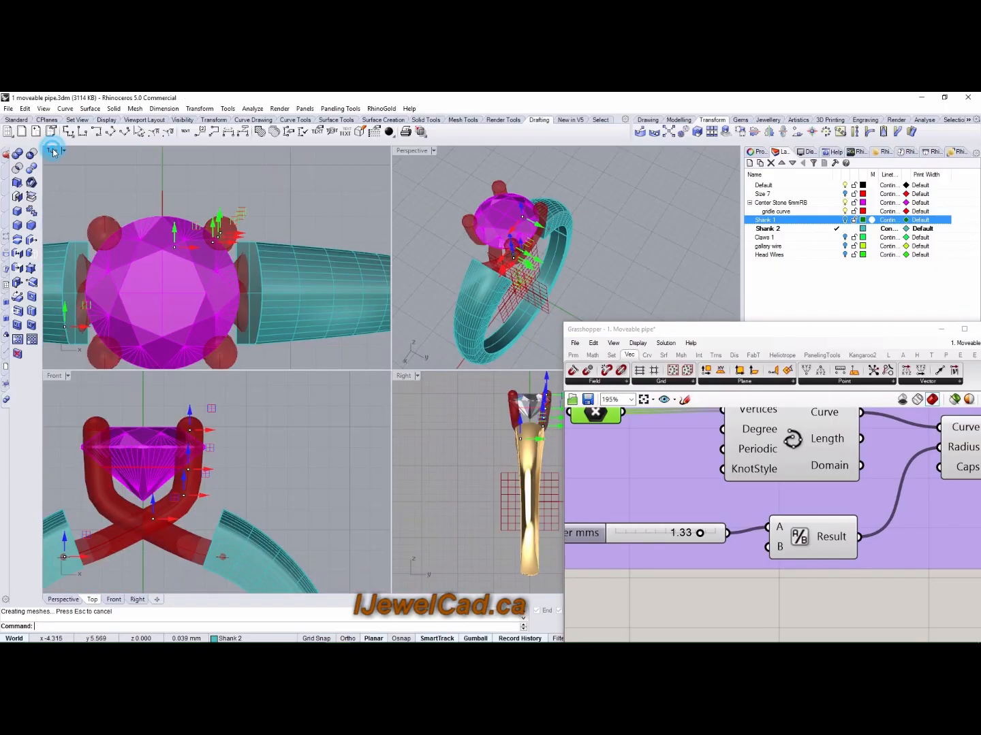
Examine the reshaped claws against the shank in a maximized Perspective view with the point parameter deselected
click(414, 156)
double_click(415, 154)
right_drag(422, 368, 322, 270)
scroll(322, 271, up, 3)
click(629, 591)
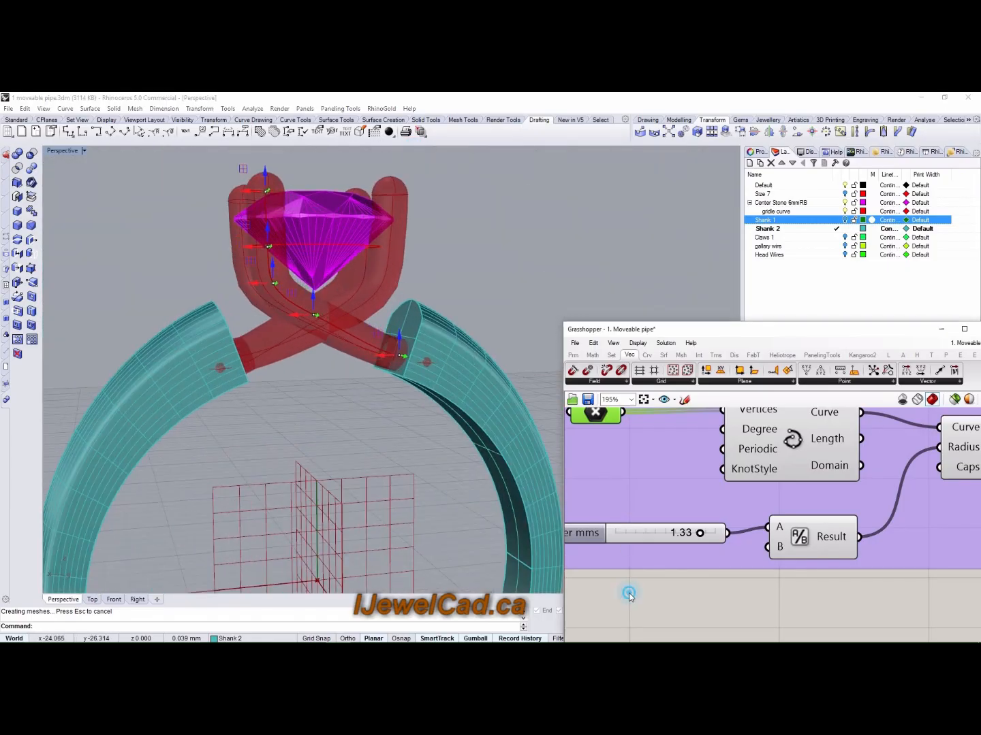
right_drag(408, 419, 477, 408)
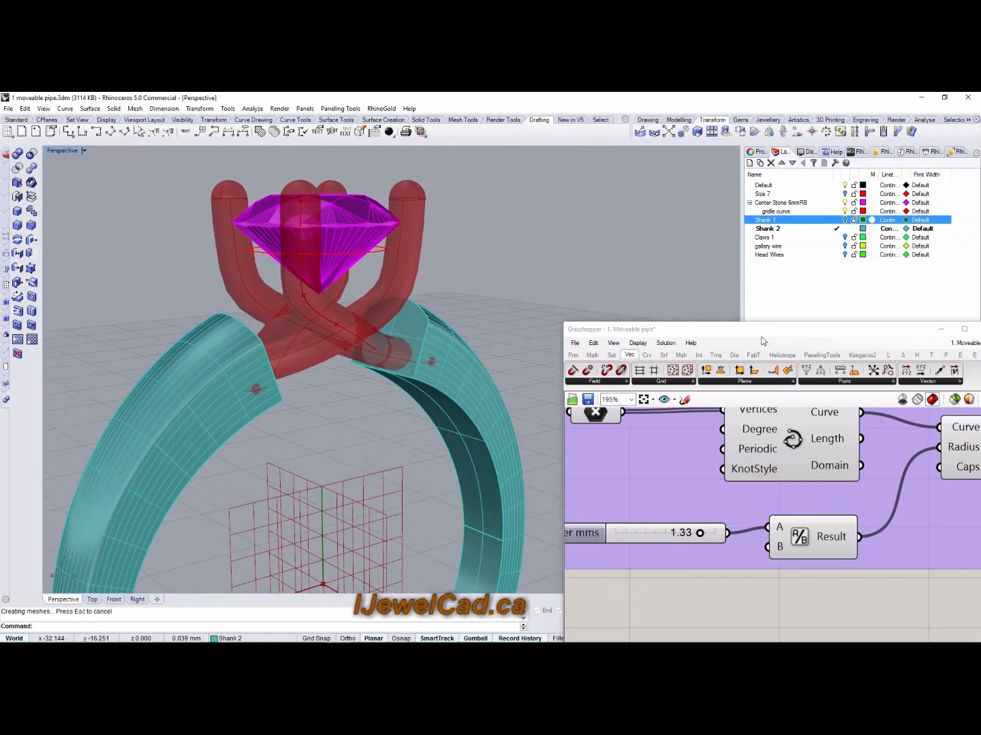
Show the gallary wire layer, shift the Grasshopper window up, and view the wire's fit between the claws
click(843, 247)
right_drag(476, 273, 441, 265)
drag(696, 334, 644, 282)
right_drag(416, 356, 222, 332)
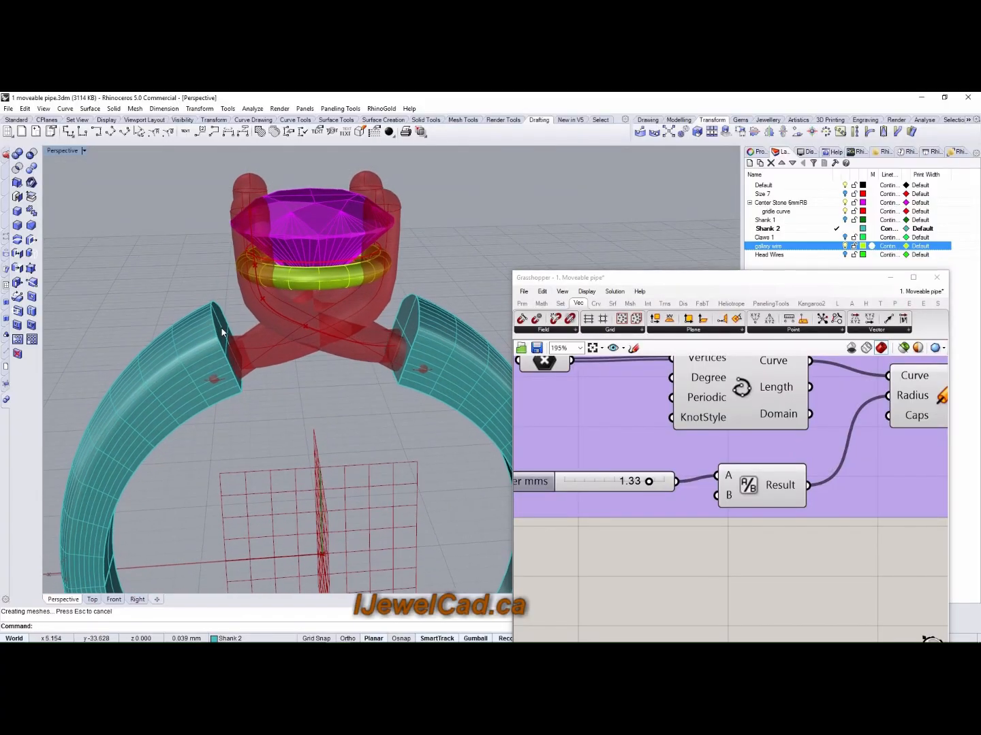
right_drag(233, 378, 350, 331)
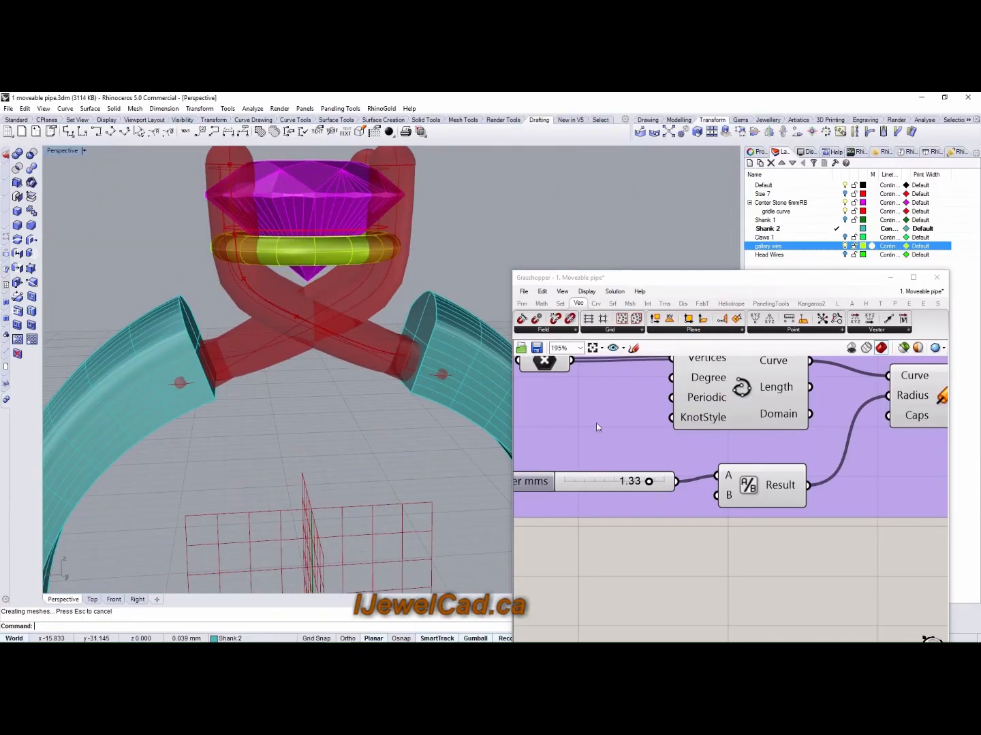
Bake the Pipe output of the second Movable Pipe group with the existing layer setting
scroll(596, 423, down, 3)
right_drag(819, 485, 706, 495)
scroll(706, 426, up, 2)
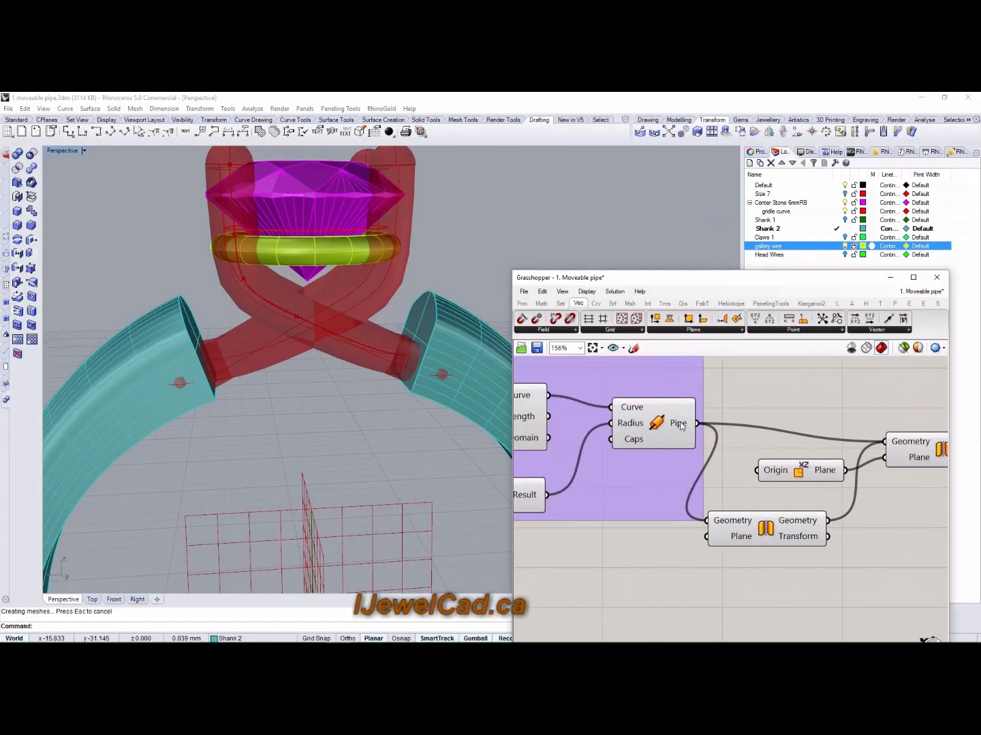
right_click(680, 426)
click(708, 443)
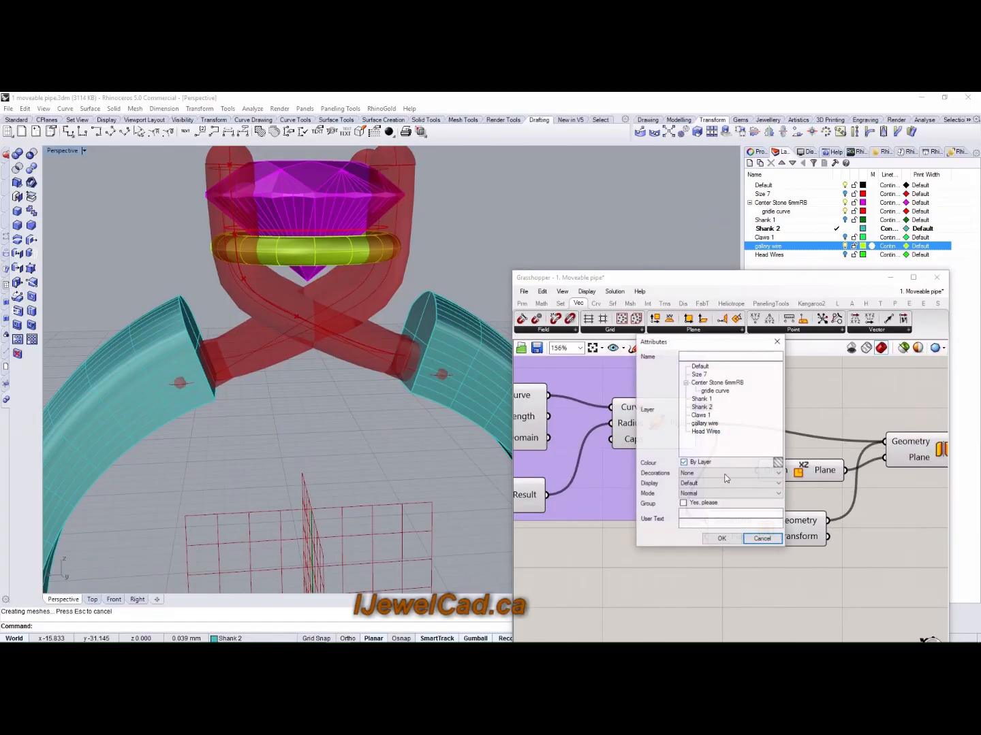
click(721, 539)
Show the Head Wires layer to compare its claws with the new pipes, and lower the Grasshopper window below the layer list
right_drag(846, 375, 747, 377)
click(843, 256)
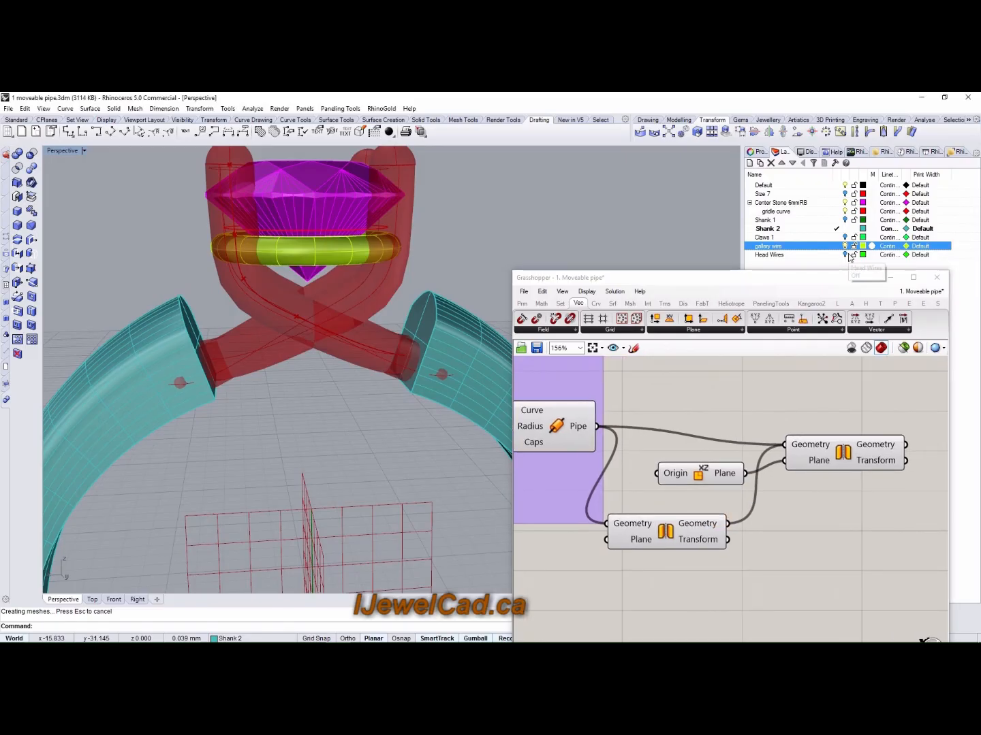
click(845, 255)
right_drag(431, 296, 450, 315)
drag(726, 280, 738, 347)
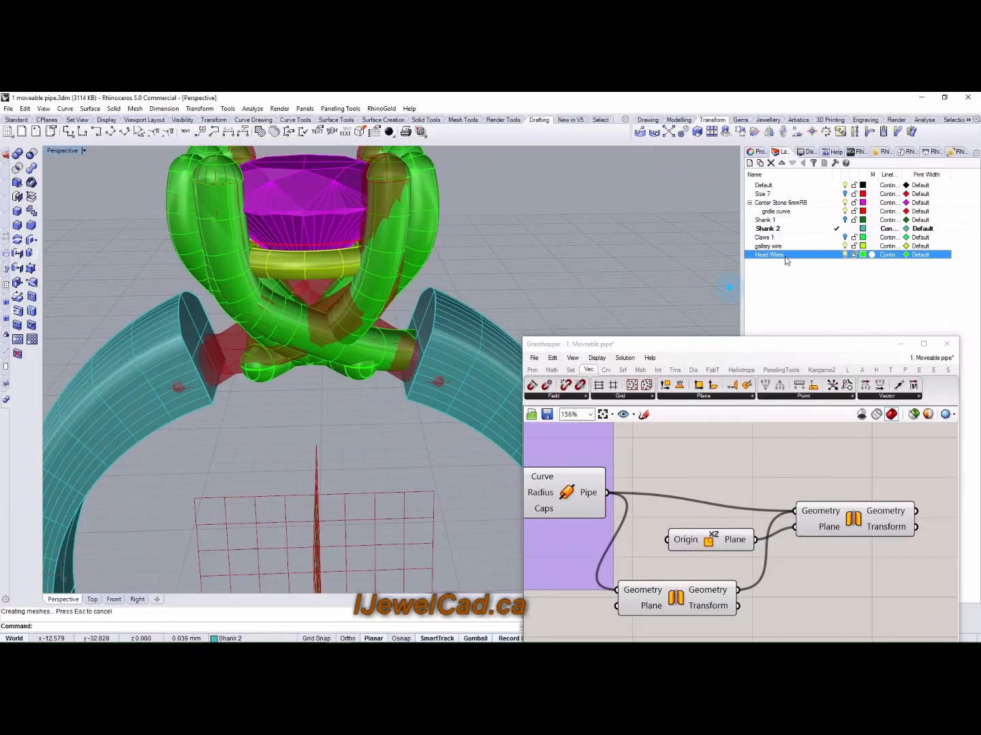
Add a new layer below Head Wires, select the Pipe component, and hide the Head Wires layer
click(749, 162)
click(781, 302)
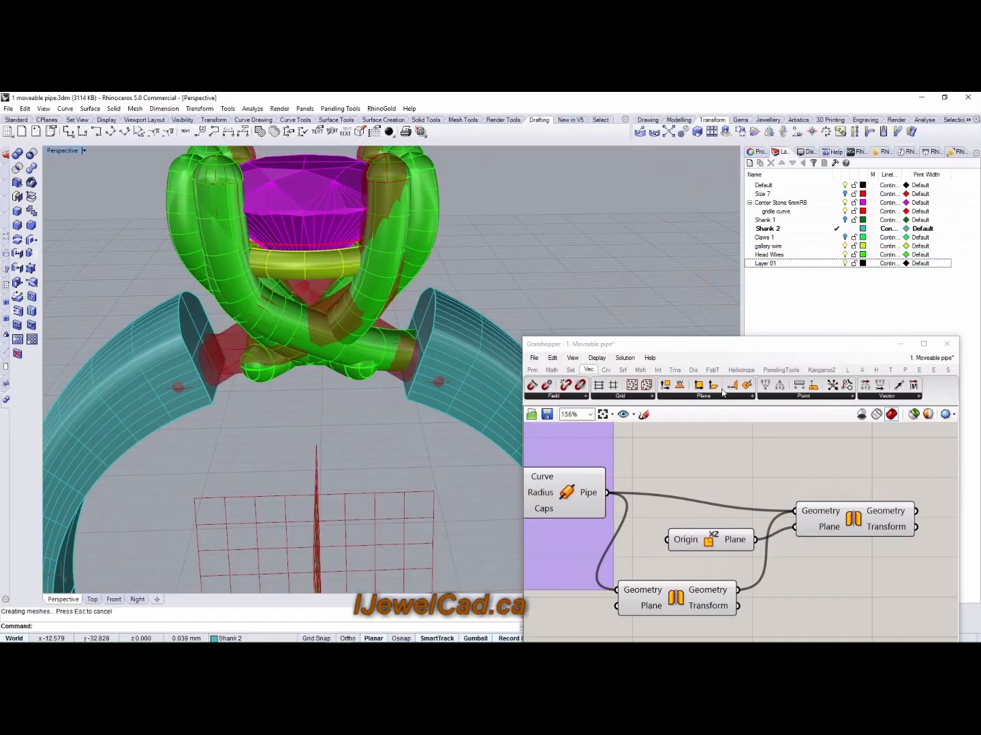
click(590, 496)
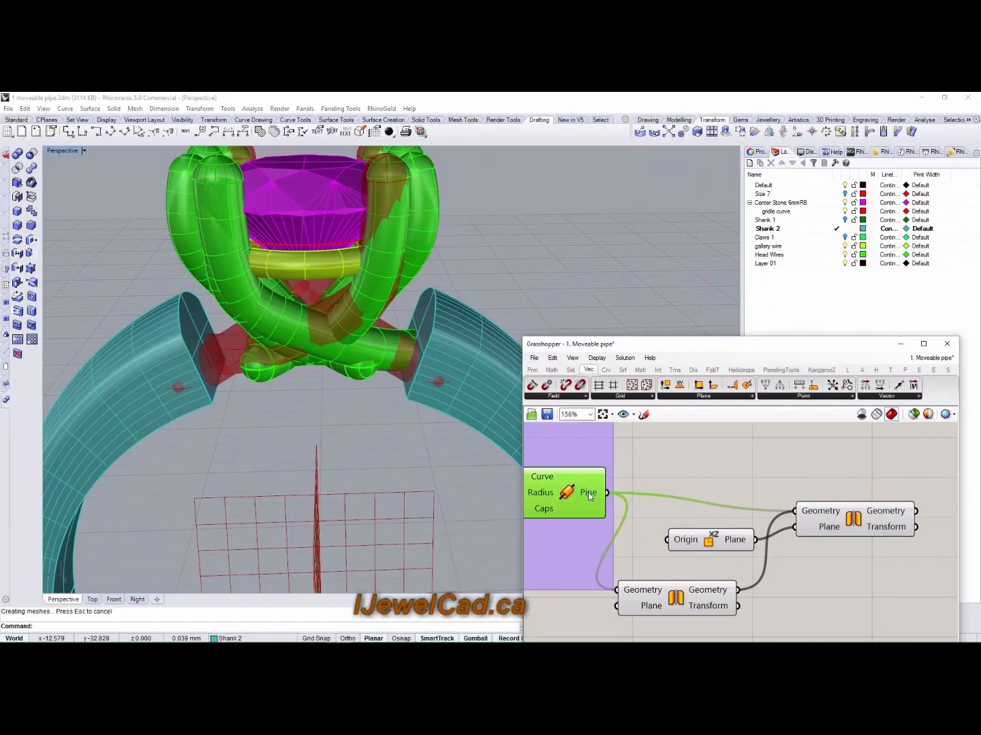
click(846, 255)
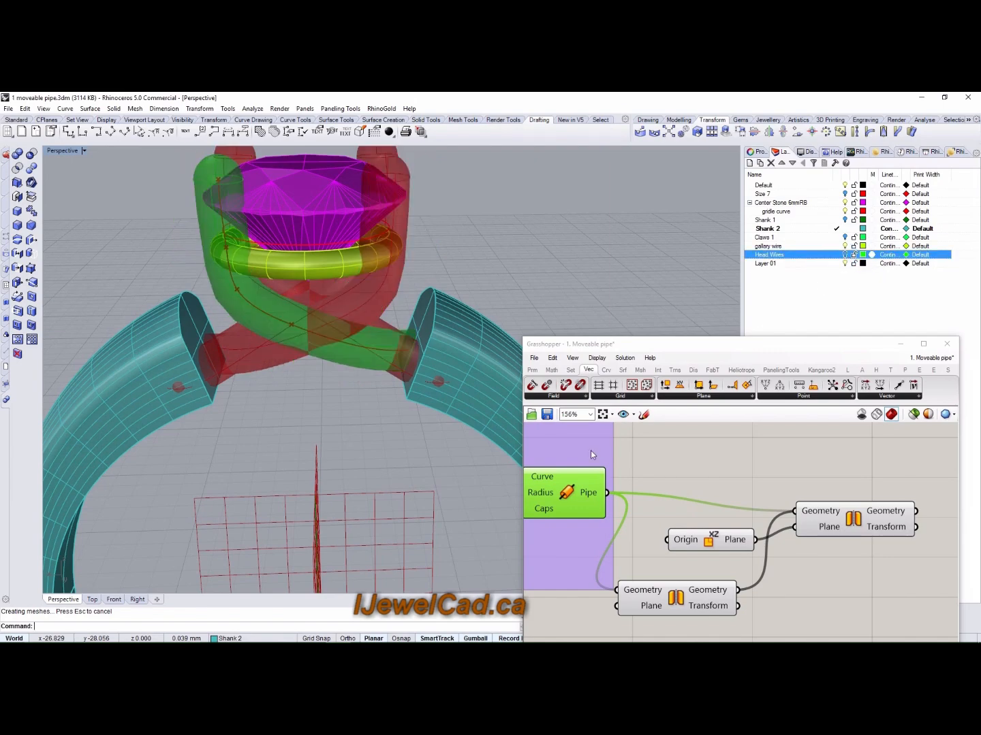
Bake the Pipe component's Pipe output onto Layer 01
right_click(576, 499)
click(610, 507)
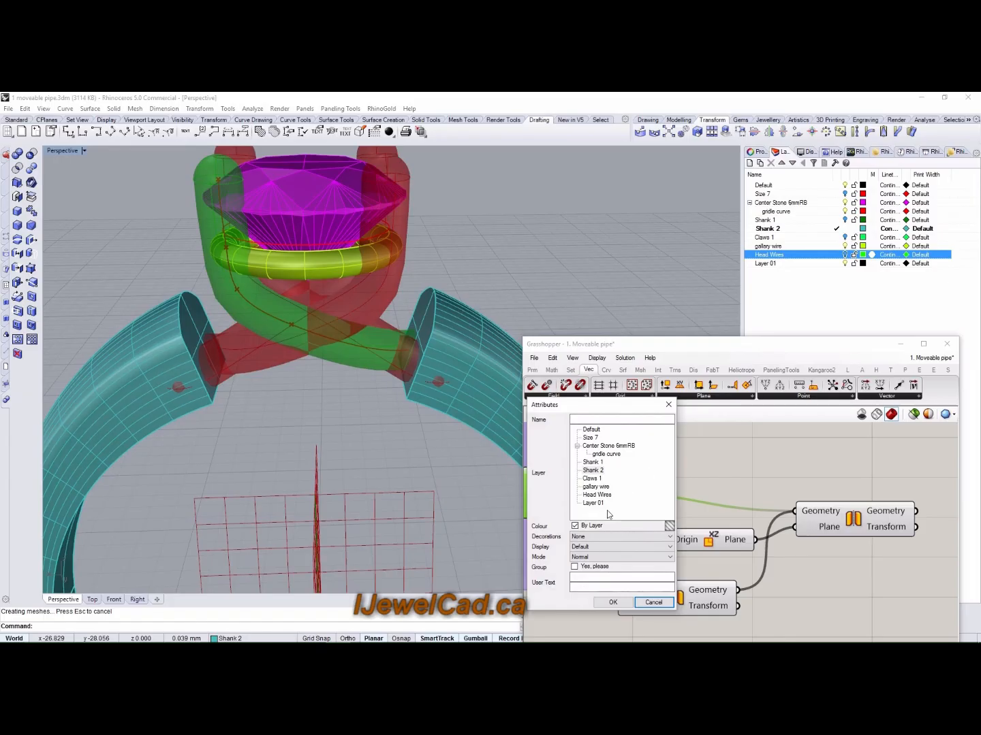
click(612, 602)
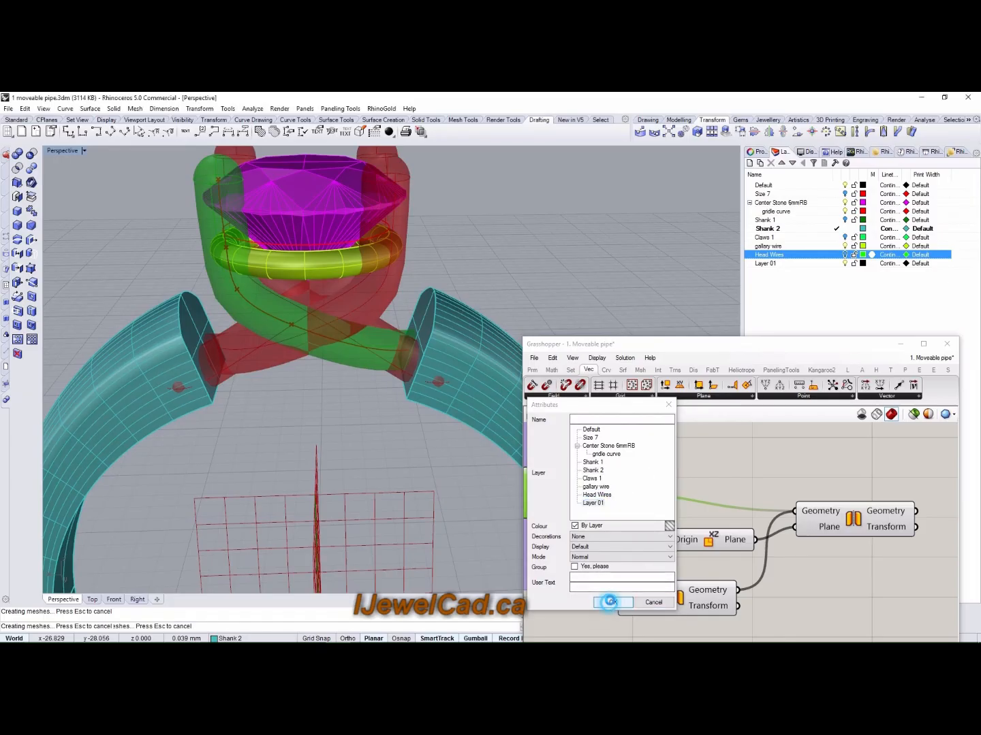
Bake the first Mirror component's Geometry output onto Layer 01
right_drag(683, 545, 642, 499)
right_click(665, 549)
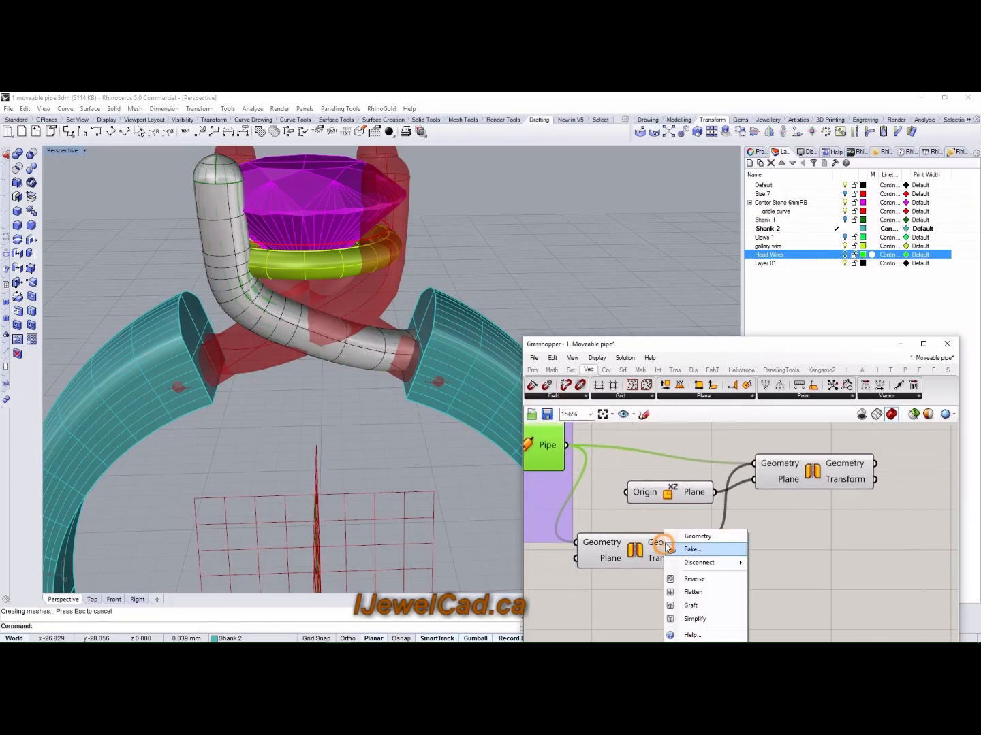
click(691, 549)
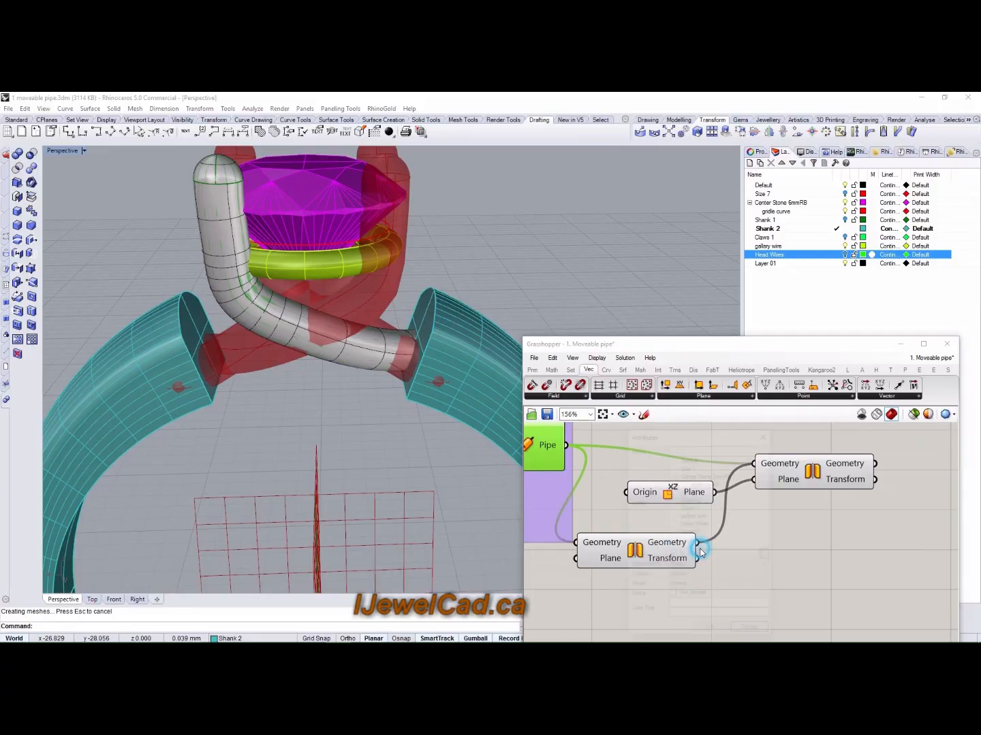
click(695, 525)
click(710, 631)
right_drag(800, 532, 680, 561)
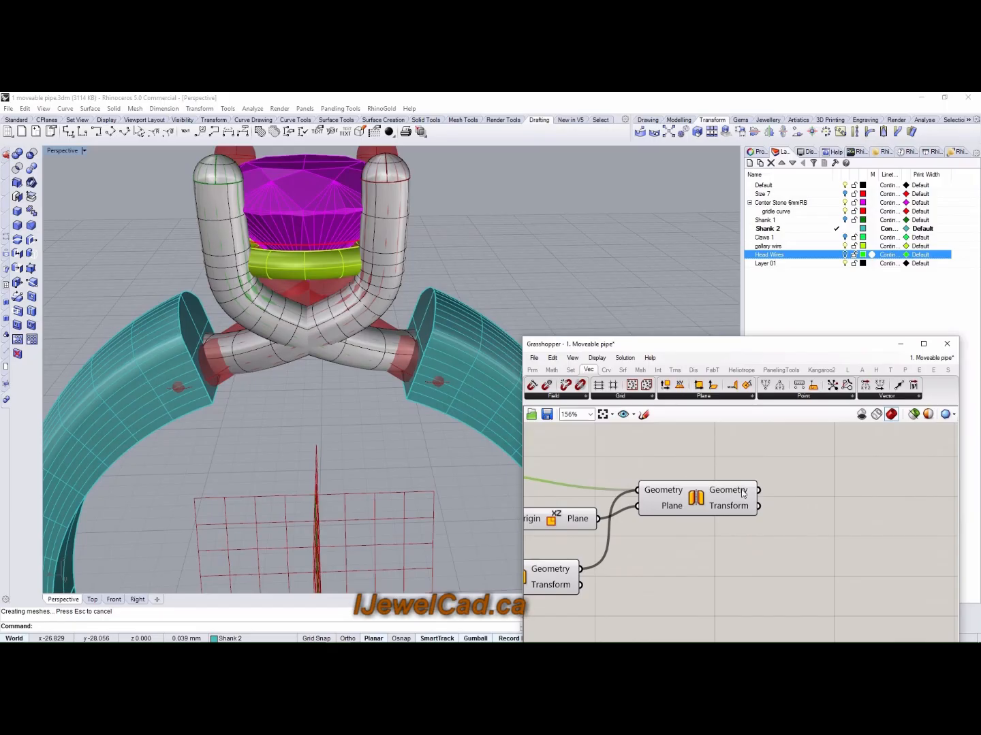
Bake the second Mirror component's Geometry output onto Layer 01
right_click(743, 493)
click(767, 510)
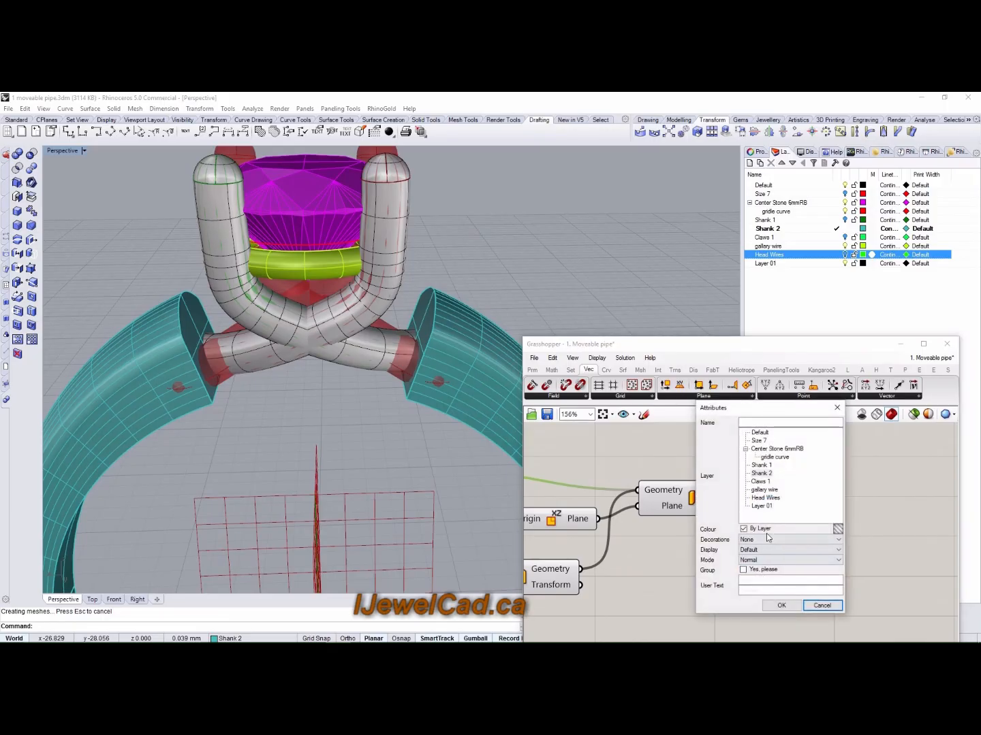
click(777, 604)
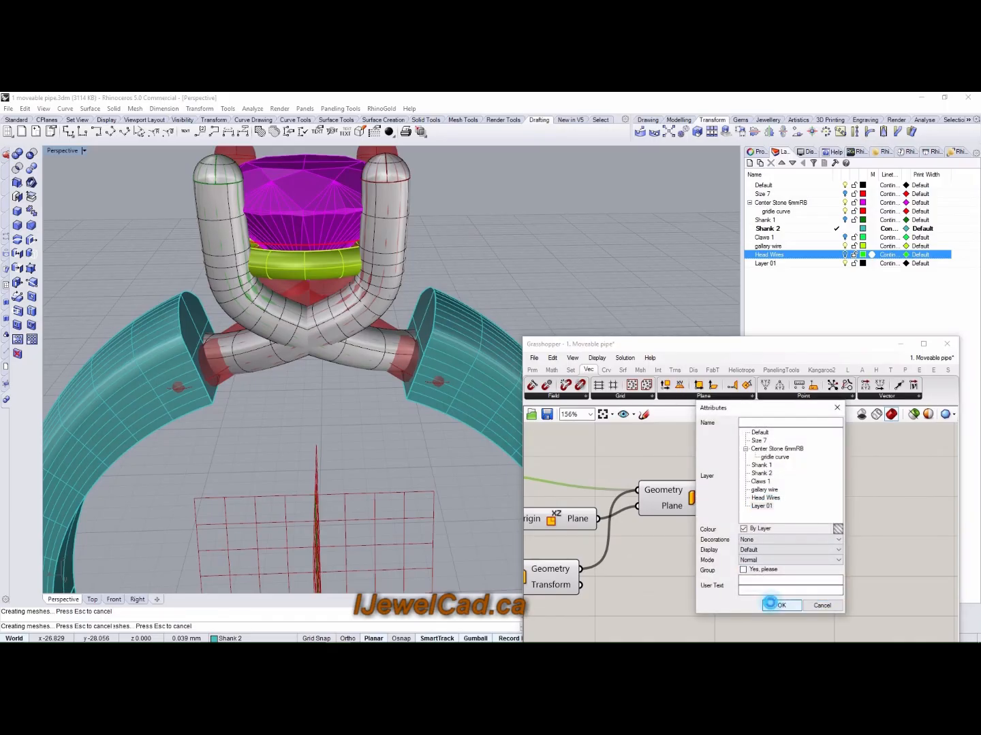
Examine where the claws meet the Shank 2 ring, and review the Movable Pipe group with its two Mirror components
right_drag(476, 328, 320, 273)
click(340, 322)
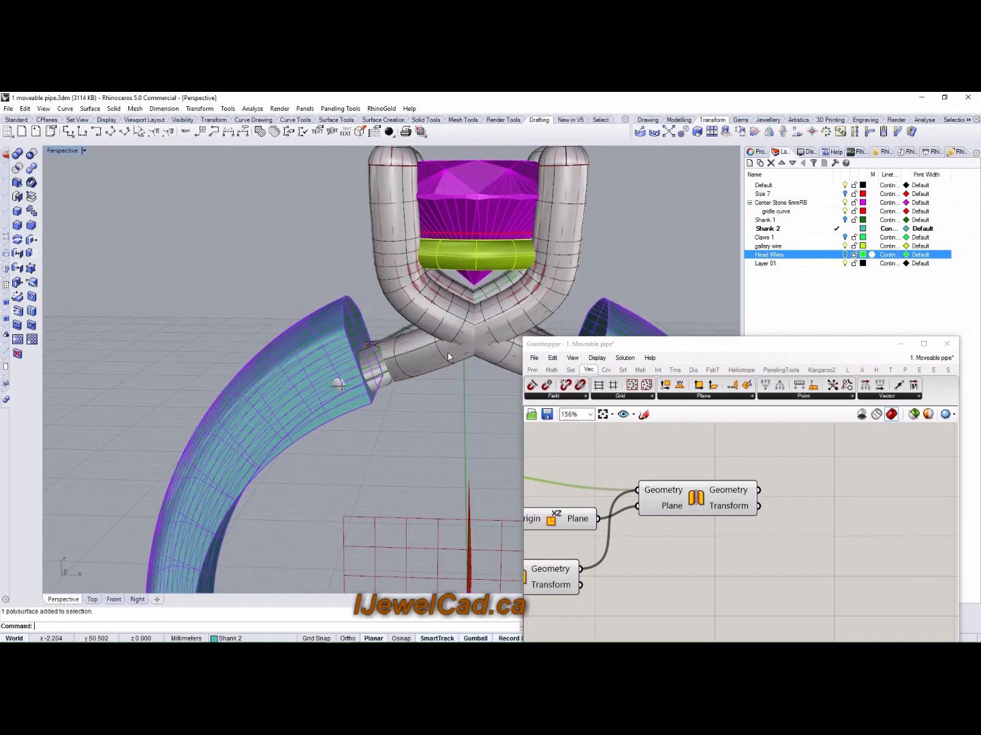
right_drag(396, 320, 447, 345)
scroll(448, 345, down, 5)
right_drag(656, 485, 785, 487)
scroll(727, 511, down, 3)
right_drag(686, 504, 772, 522)
right_drag(659, 512, 706, 499)
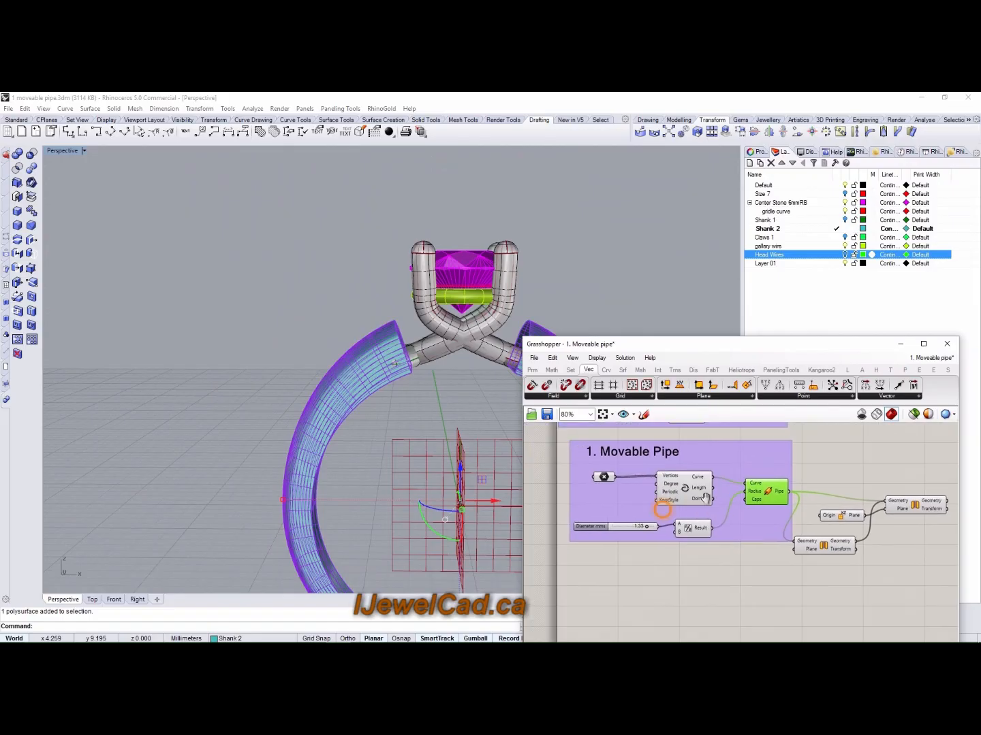
Inspect the four claws around the center stone from several angles, along with the point input and diameter slider driving the pipe
right_drag(471, 369, 137, 340)
scroll(666, 492, up, 1)
right_drag(672, 494, 641, 503)
right_drag(360, 373, 298, 455)
right_drag(329, 303, 485, 366)
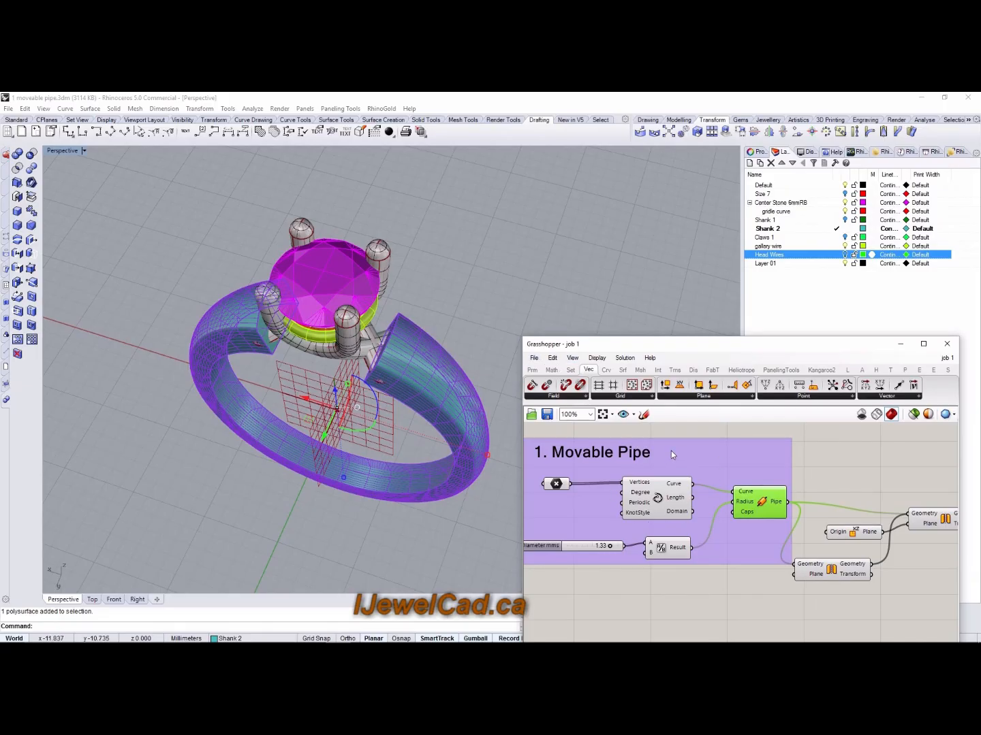
right_drag(447, 450, 469, 389)
right_drag(586, 490, 623, 478)
scroll(576, 482, up, 1)
right_drag(449, 384, 467, 429)
scroll(611, 474, up, 2)
right_drag(603, 474, 607, 490)
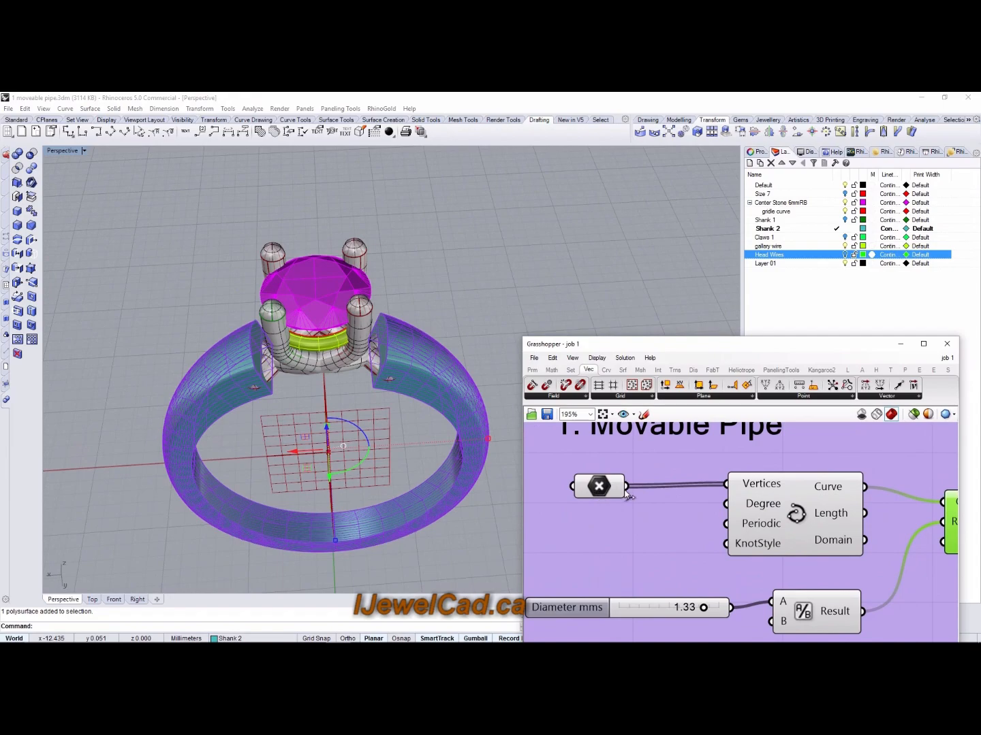
right_drag(410, 389, 443, 574)
scroll(362, 343, up, 4)
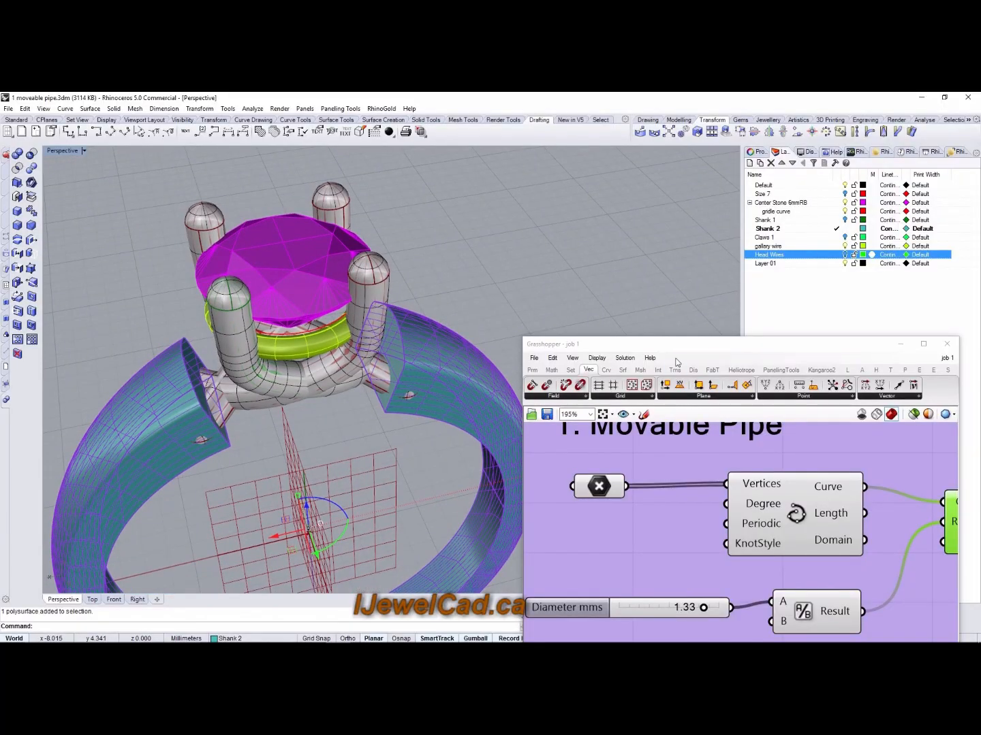
Move the Grasshopper window farther from the ring and review the Movable Pipe group beside the finished claws
drag(672, 346, 707, 317)
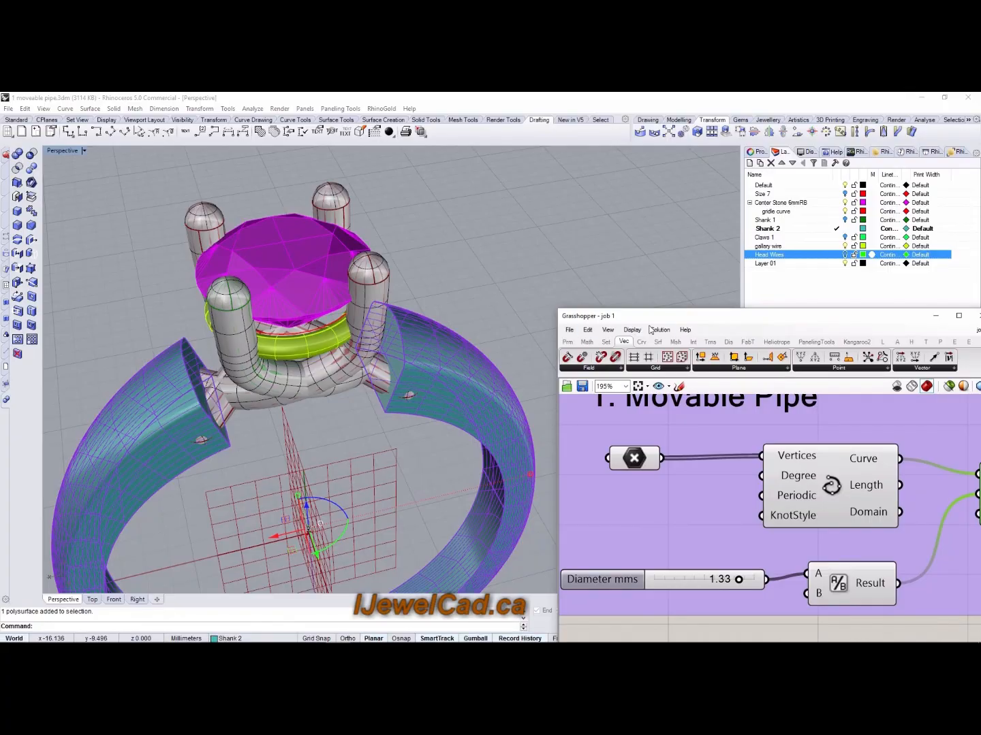
scroll(689, 420, down, 4)
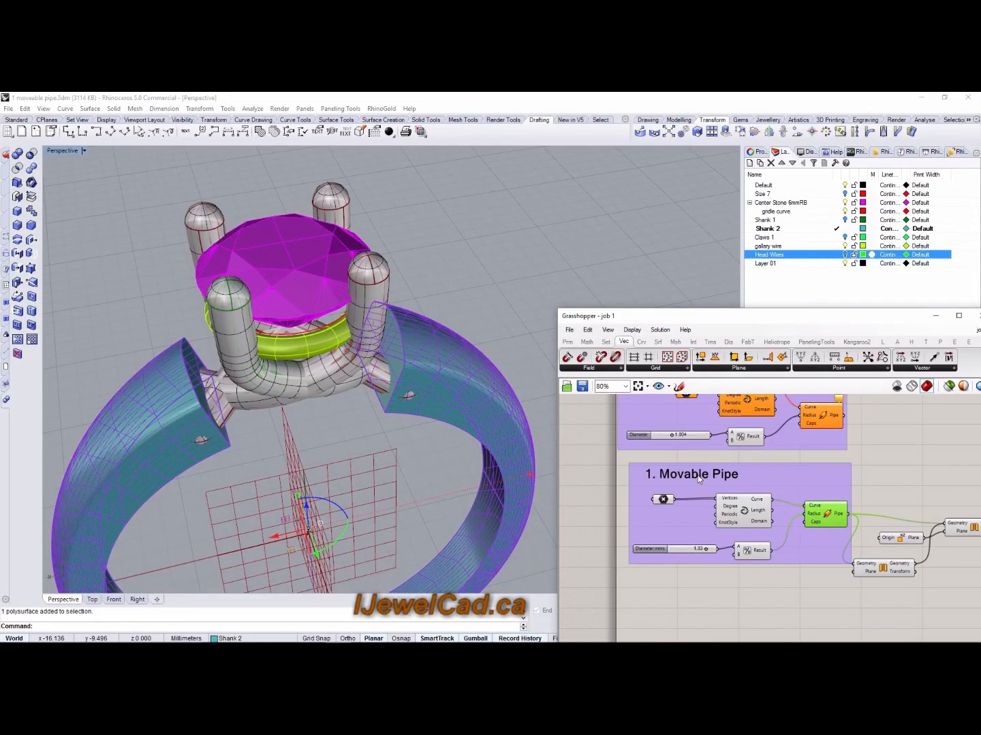
scroll(683, 481, up, 2)
right_drag(424, 386, 408, 411)
mouse_move(552, 642)
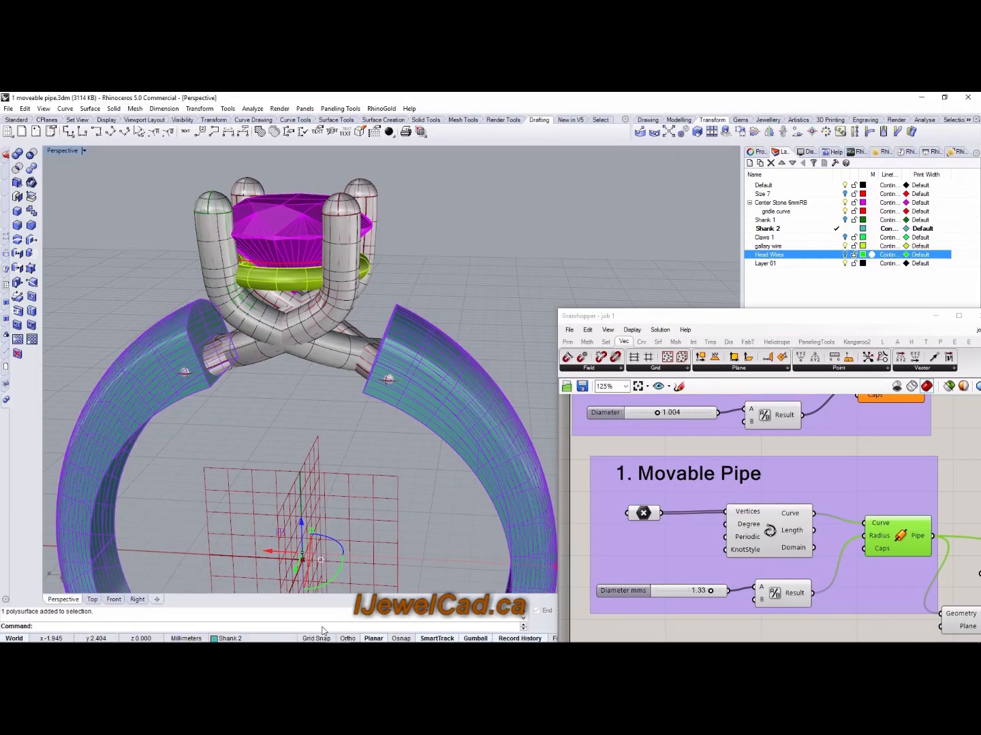
mouse_move(318, 641)
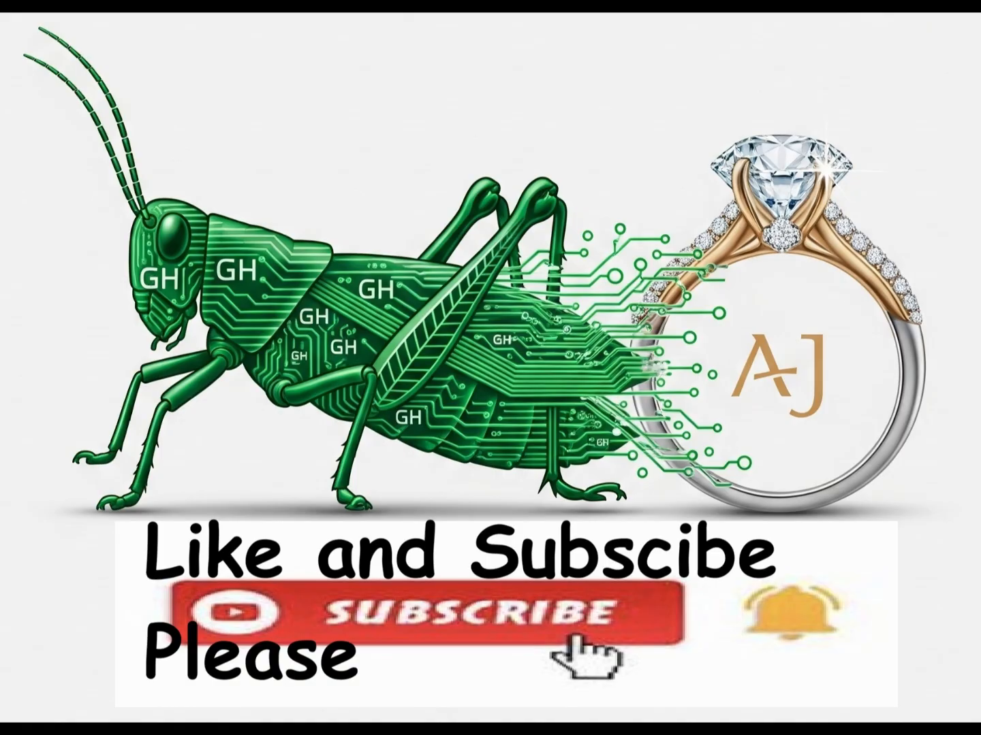